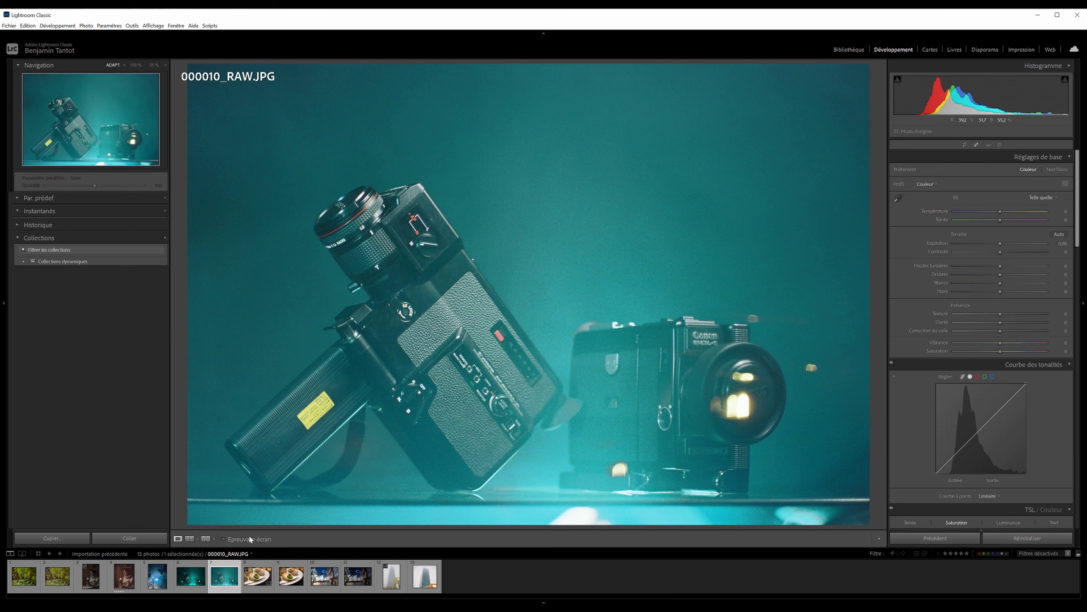
# Show the behind-the-scenes photo 000010_BTS.jpg from the filmstrip in the loupe view.
pyautogui.click(157, 576)
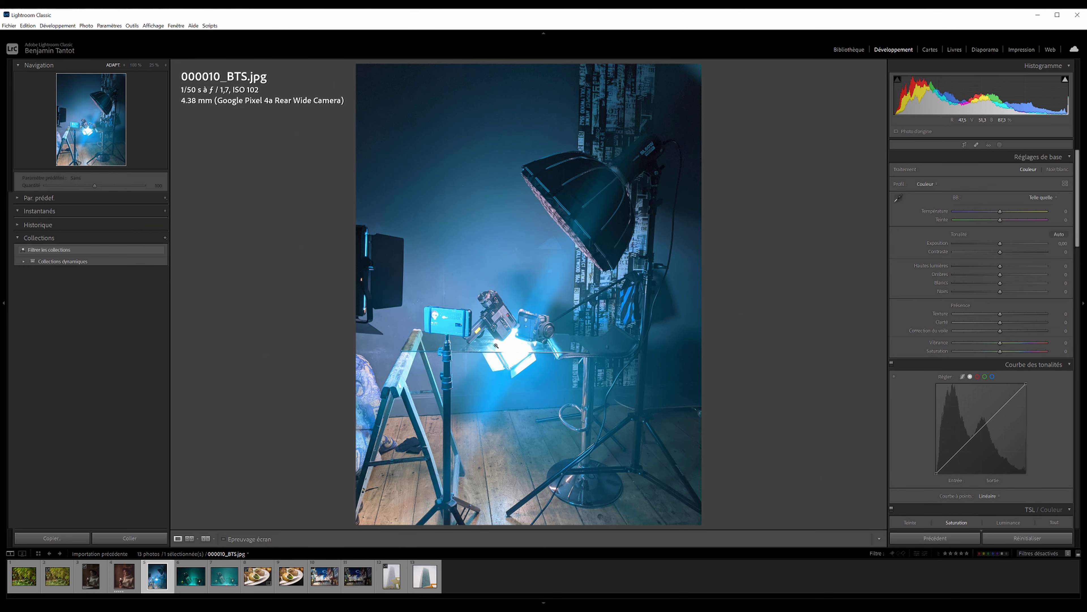
pyautogui.press('Right')
pyautogui.press('Right')
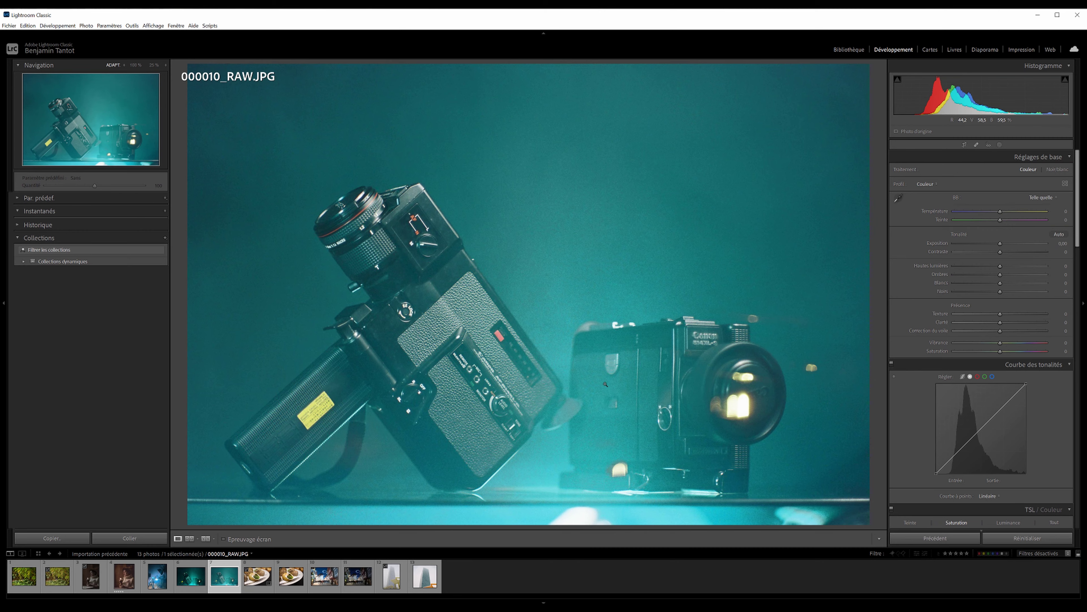
pyautogui.press('Left')
pyautogui.press('Left')
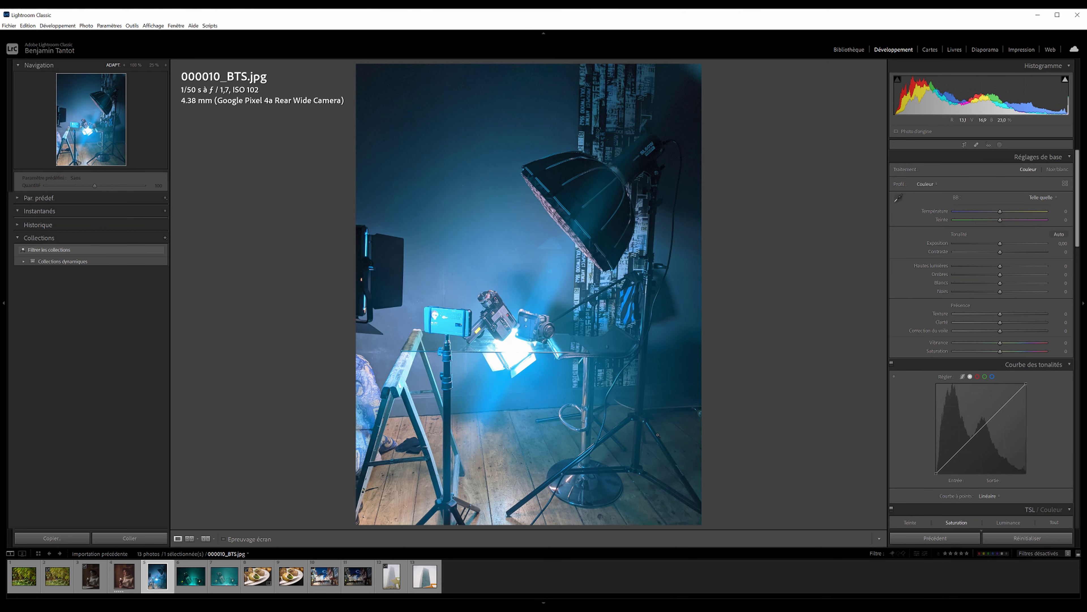
# Move the filmstrip selection back to the 000010_RAW.JPG camera shot.
pyautogui.press('Right')
pyautogui.press('Right')
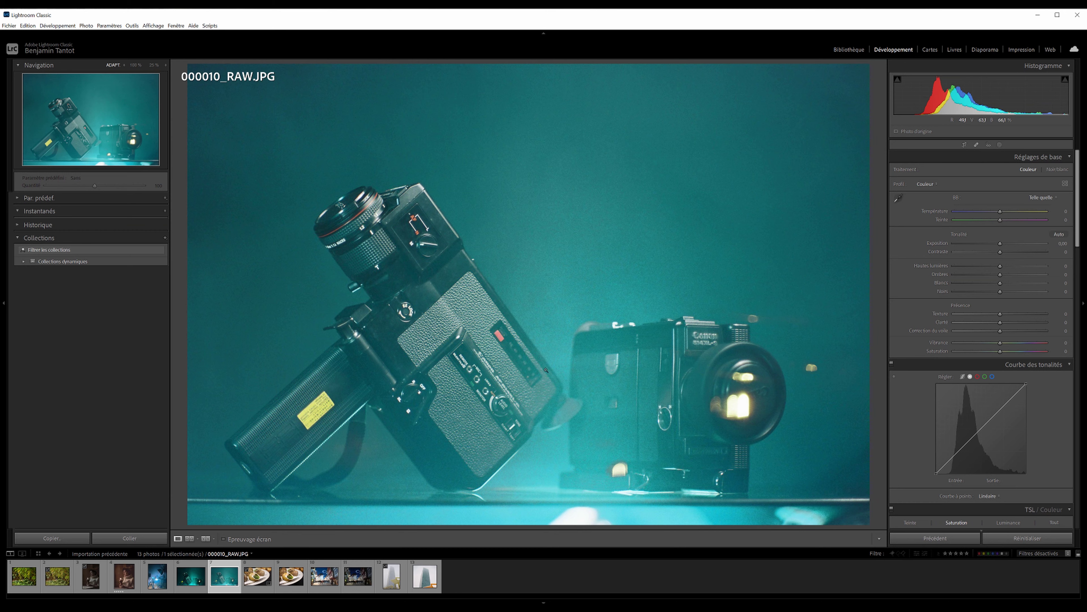
pyautogui.click(157, 576)
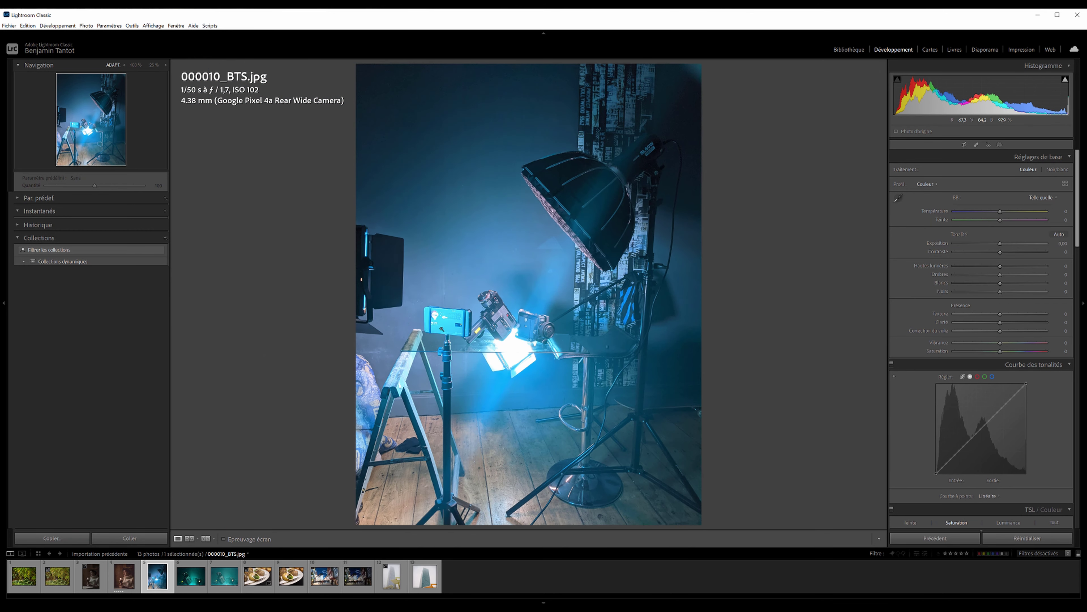
pyautogui.click(224, 576)
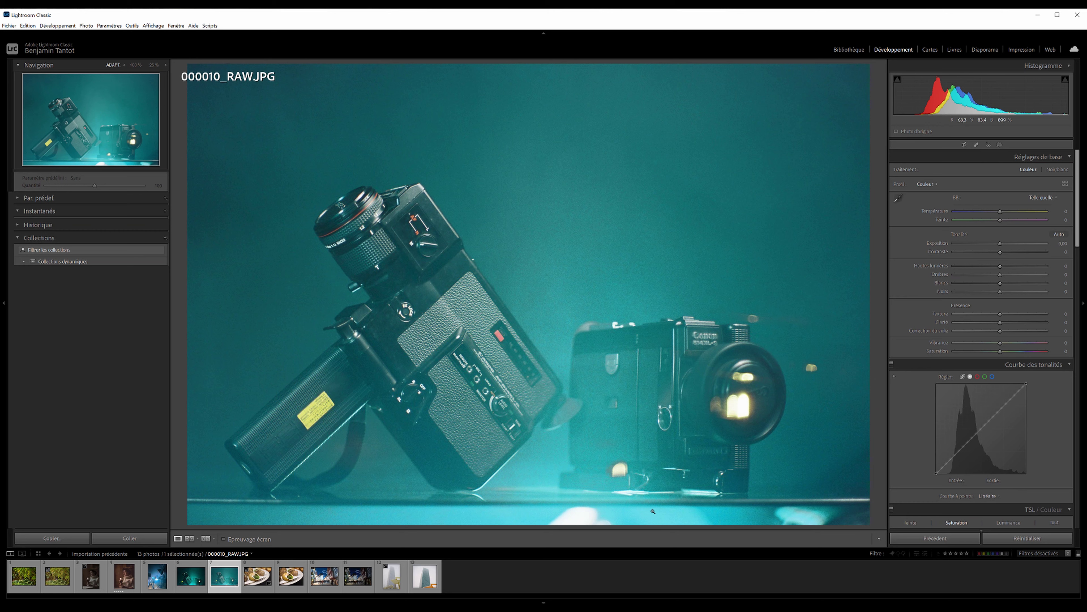
# Step to the retouched 000010_JPEG.jpg in the filmstrip for comparison.
pyautogui.press('Left')
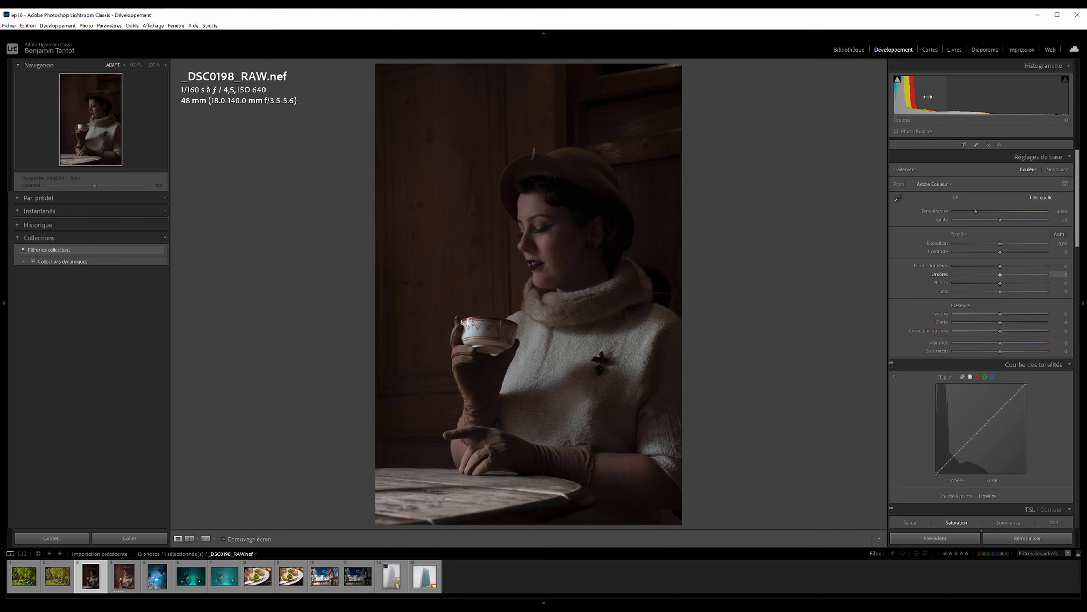
# Hide the shadow-clipping warning with J and move on to _DSC0198_RETOUCHE.jpg.
pyautogui.click(897, 80)
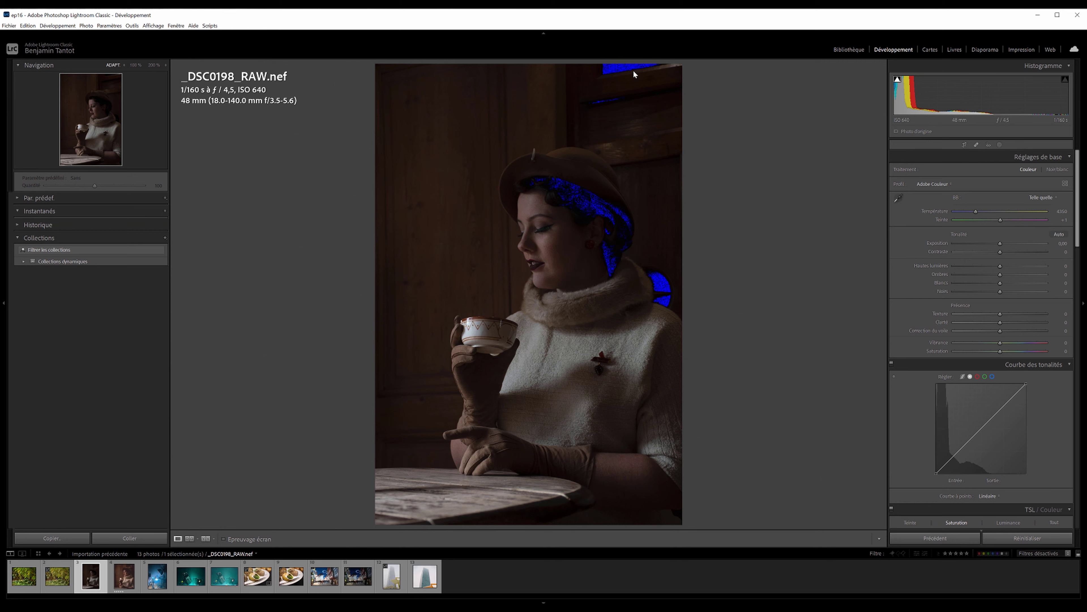
pyautogui.press('j')
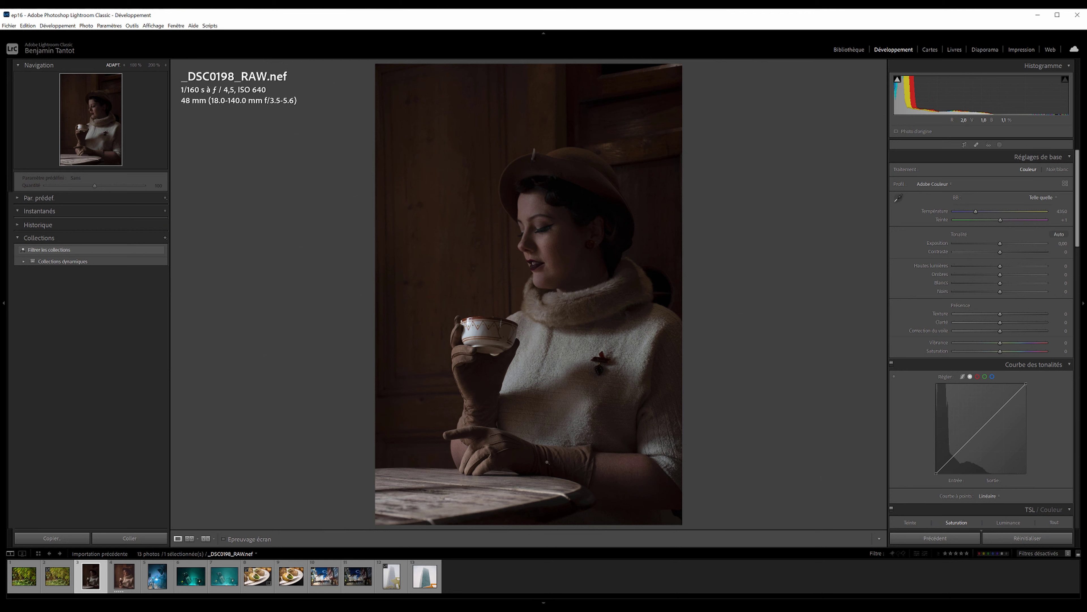
pyautogui.press('Right')
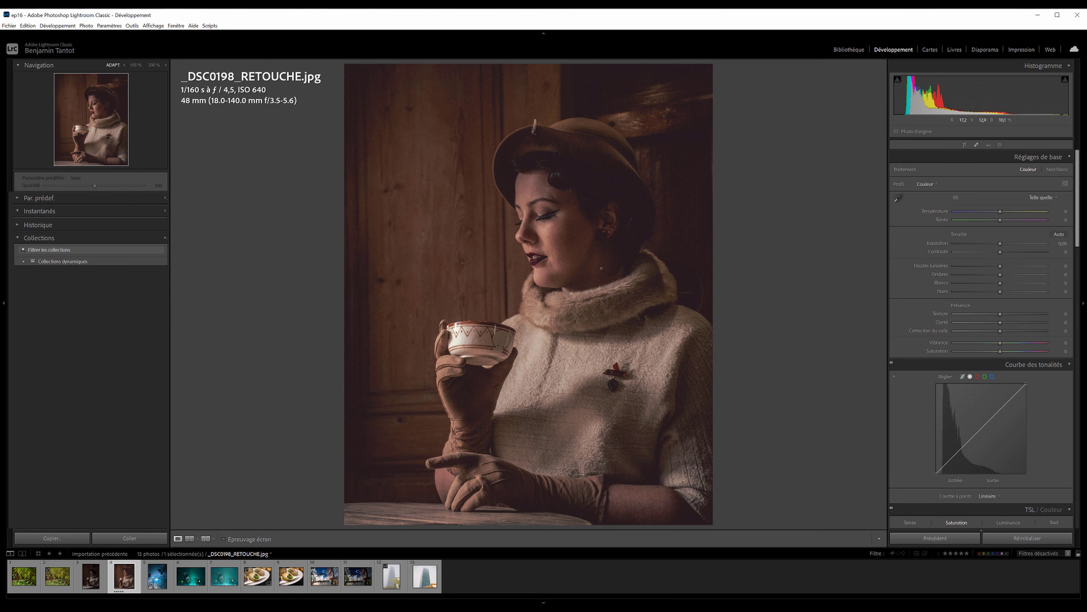
# Set the surround behind the photo to medium grey after trying light grey and white.
pyautogui.rightClick(776, 193)
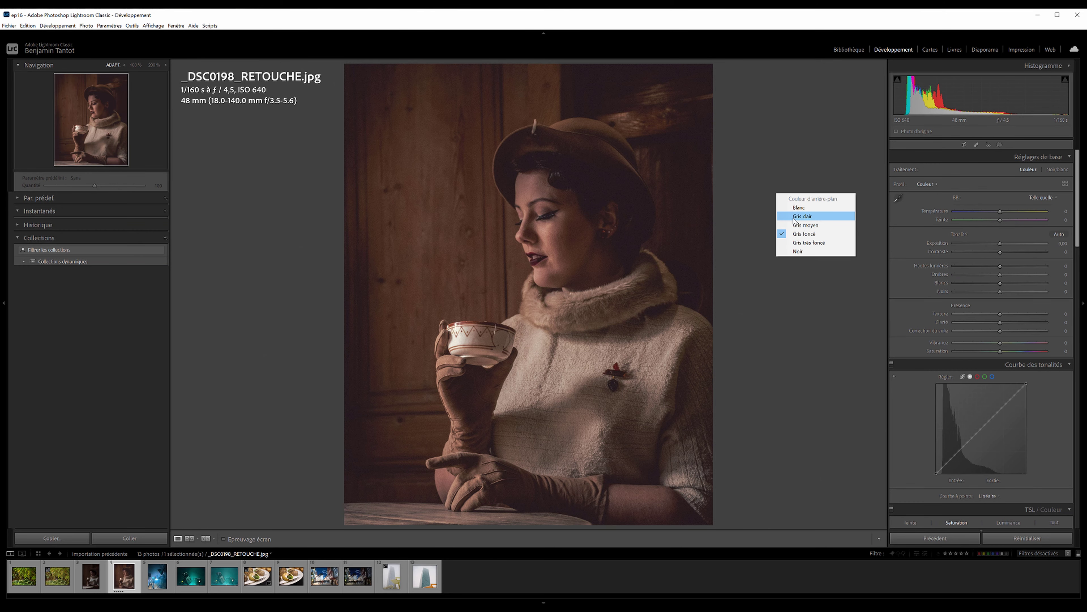
pyautogui.click(802, 216)
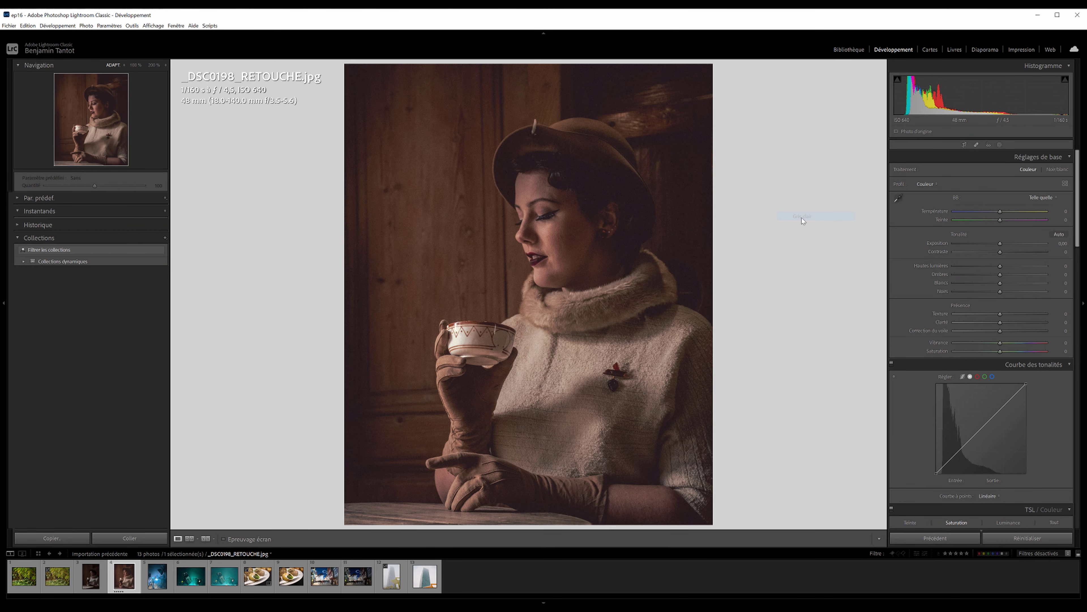
pyautogui.rightClick(794, 188)
pyautogui.click(805, 201)
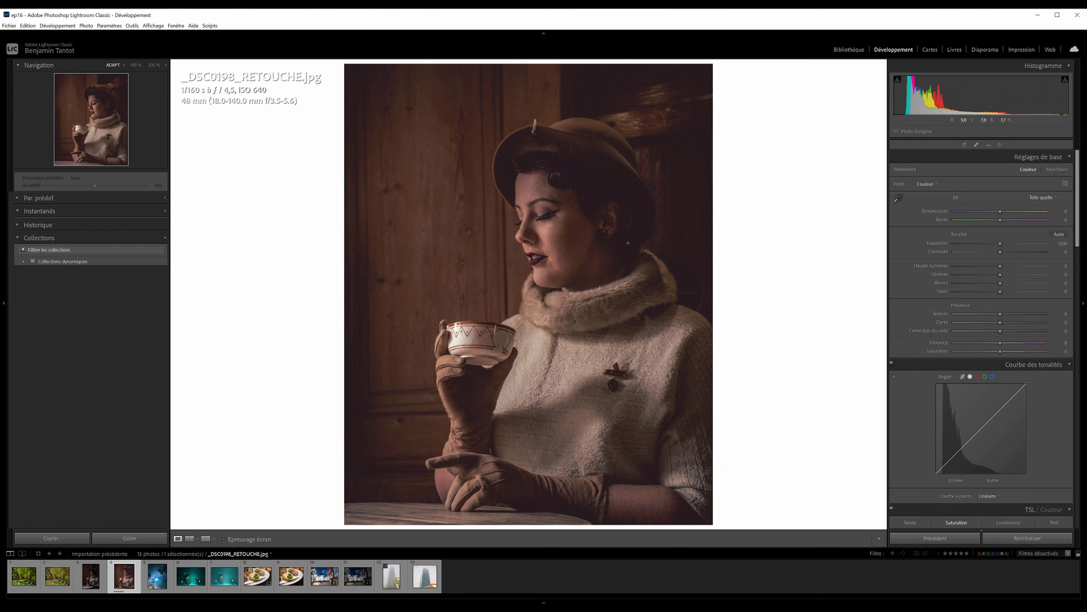
pyautogui.rightClick(768, 214)
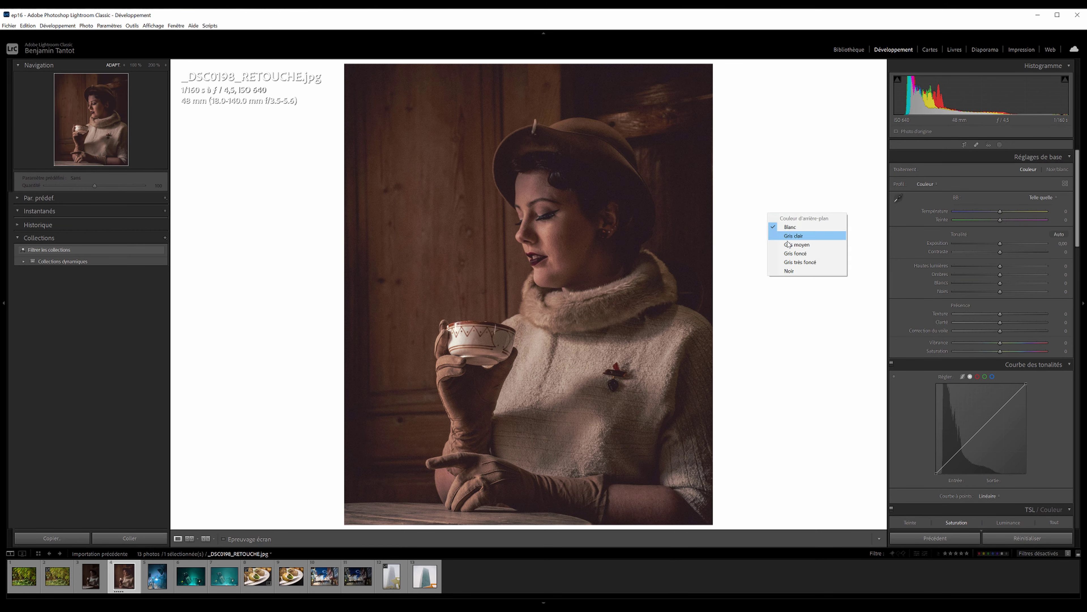
pyautogui.click(792, 253)
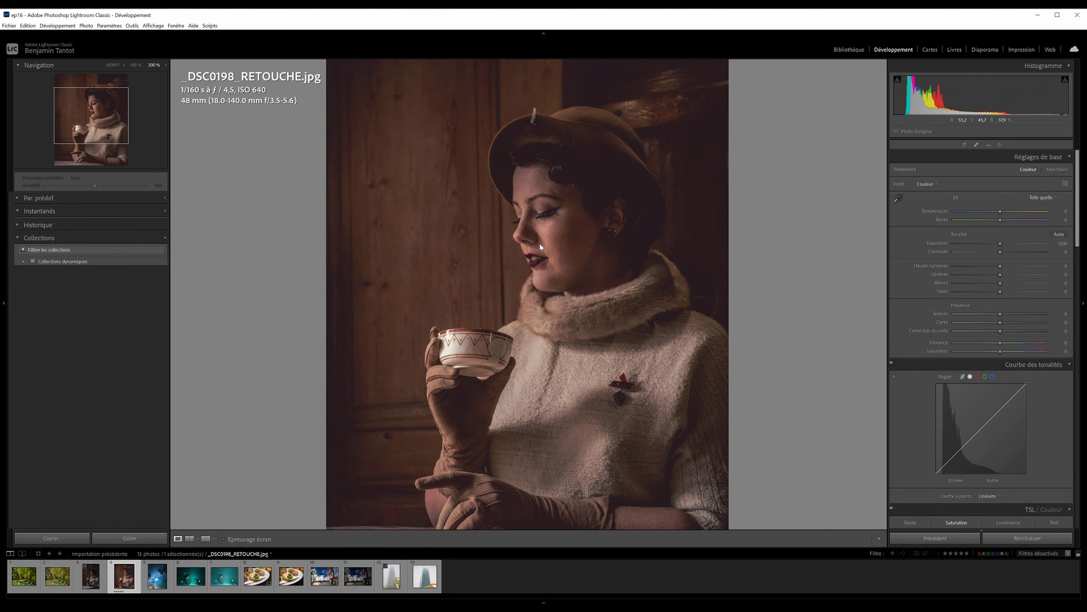
# Inspect the woman's face at 200%, return to fit, and select the original RAW portrait.
pyautogui.click(540, 242)
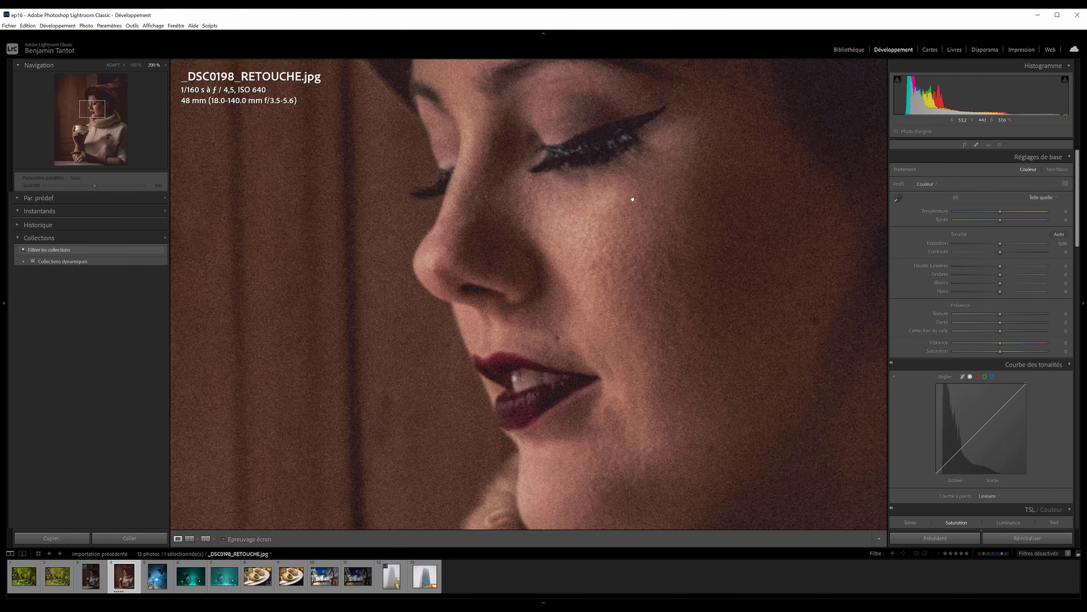
pyautogui.scroll(2, 673, 394)
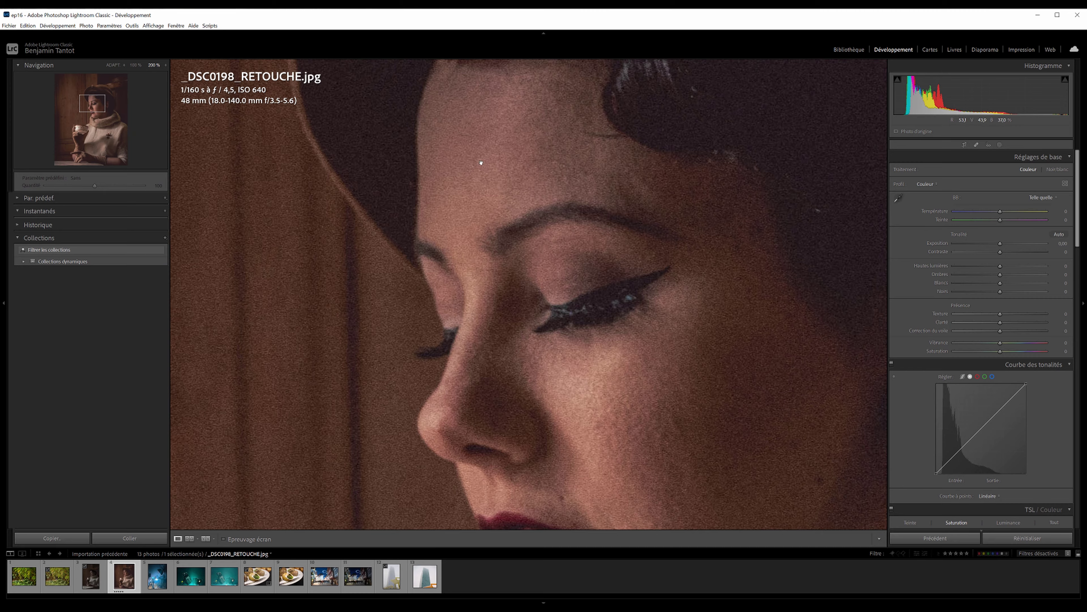
pyautogui.moveTo(481, 163); pyautogui.dragTo(466, 217)
pyautogui.click(466, 218)
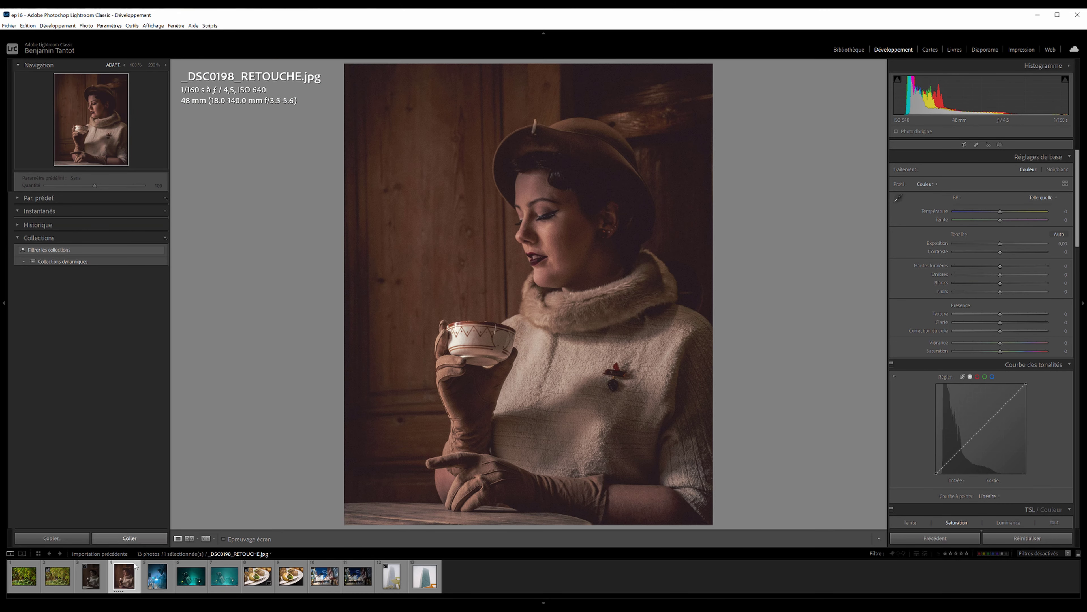
pyautogui.click(91, 575)
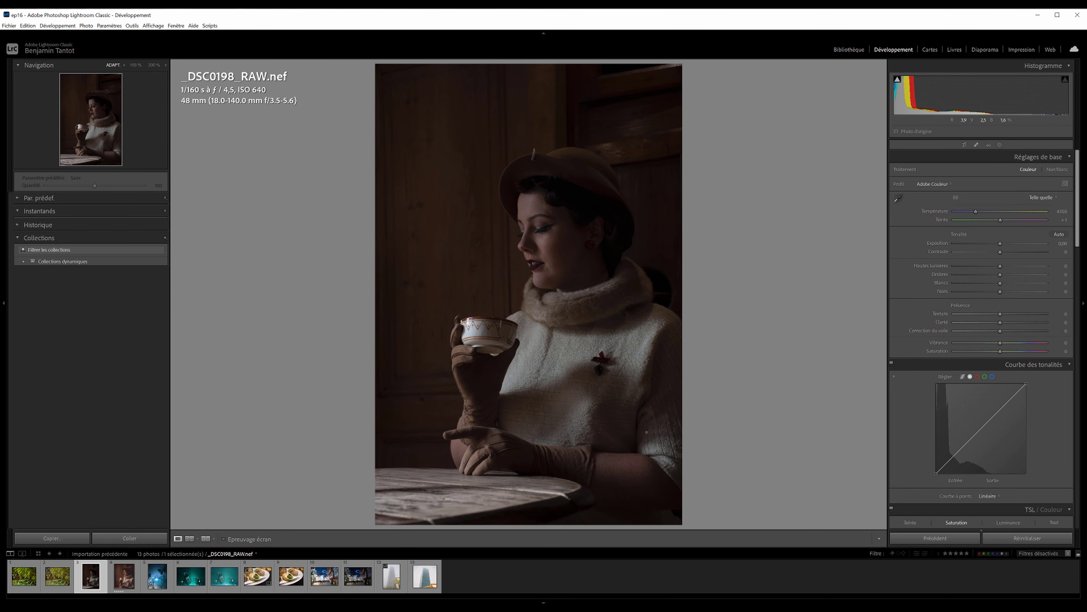
# Create a virtual copy of the _DSC0198_RAW.nef portrait.
pyautogui.press('Right')
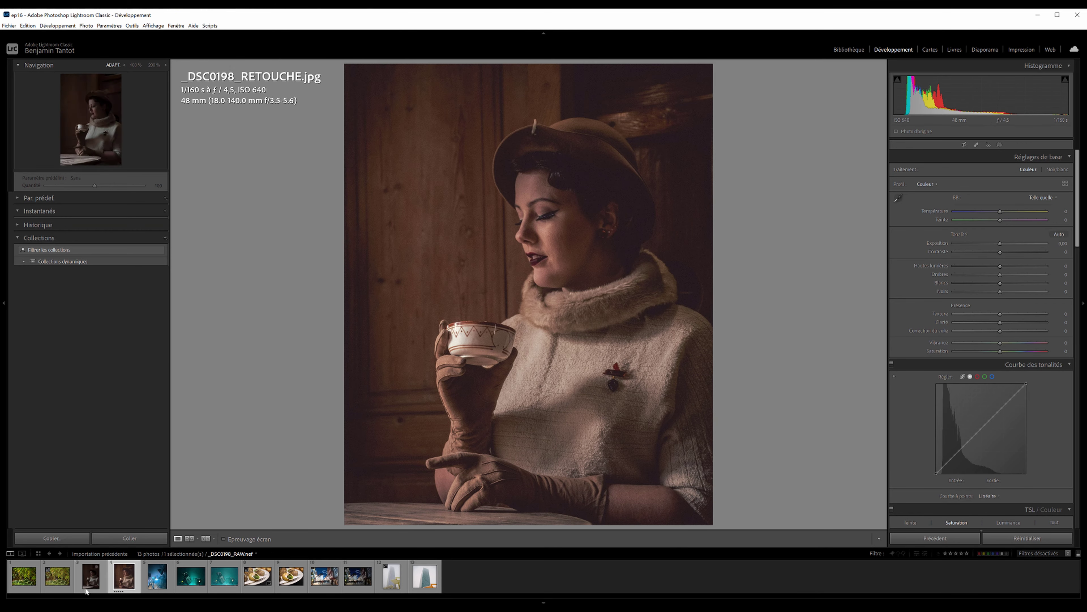
pyautogui.click(91, 576)
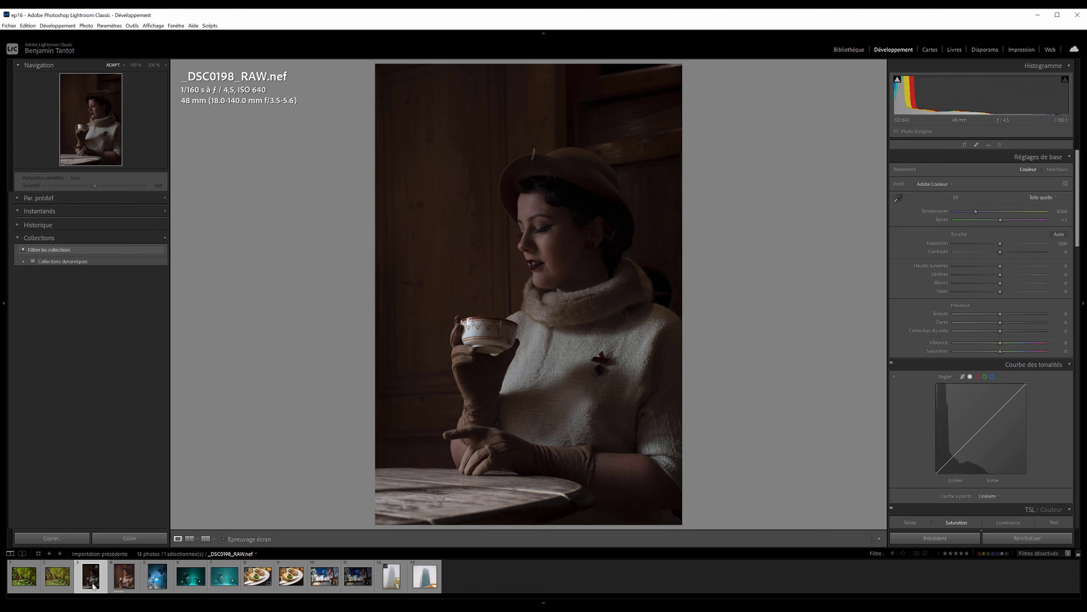
pyautogui.rightClick(93, 585)
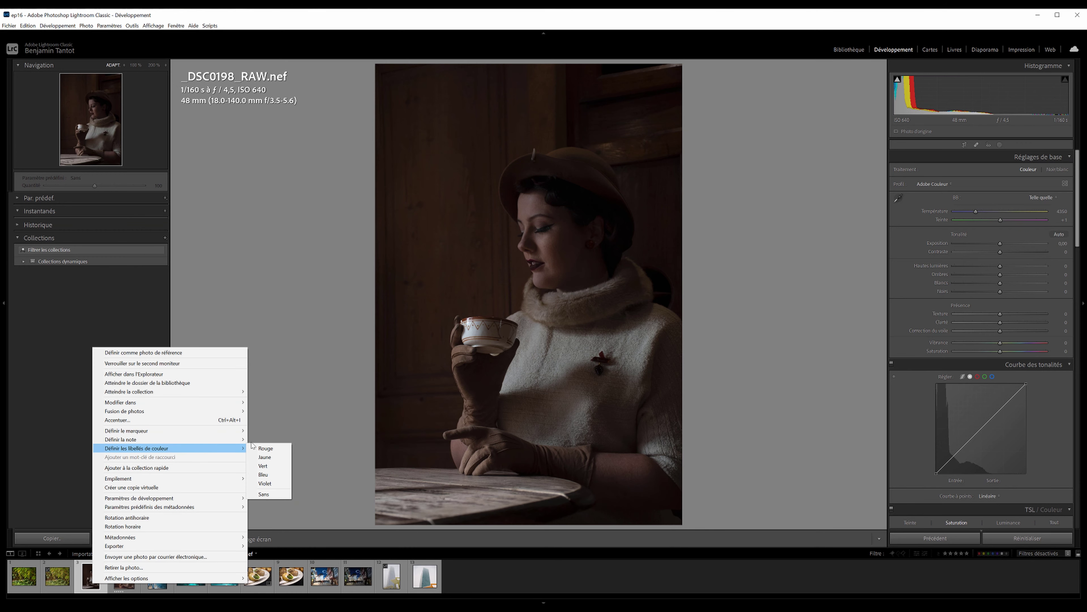
pyautogui.click(159, 488)
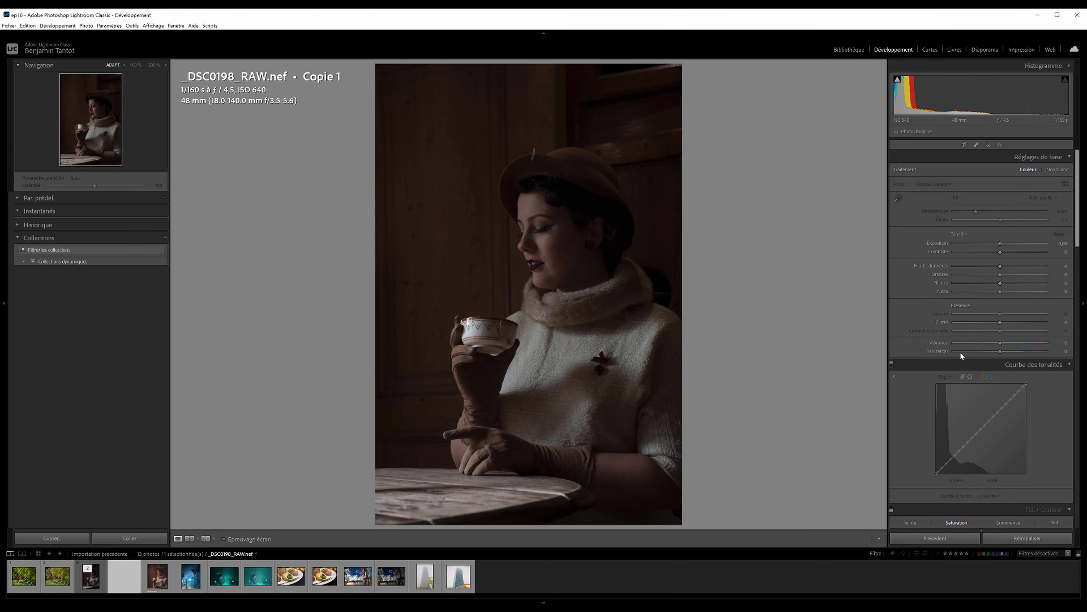
# Crop the virtual copy with a 4 x 5 / 8 x 10 aspect ratio.
pyautogui.click(964, 144)
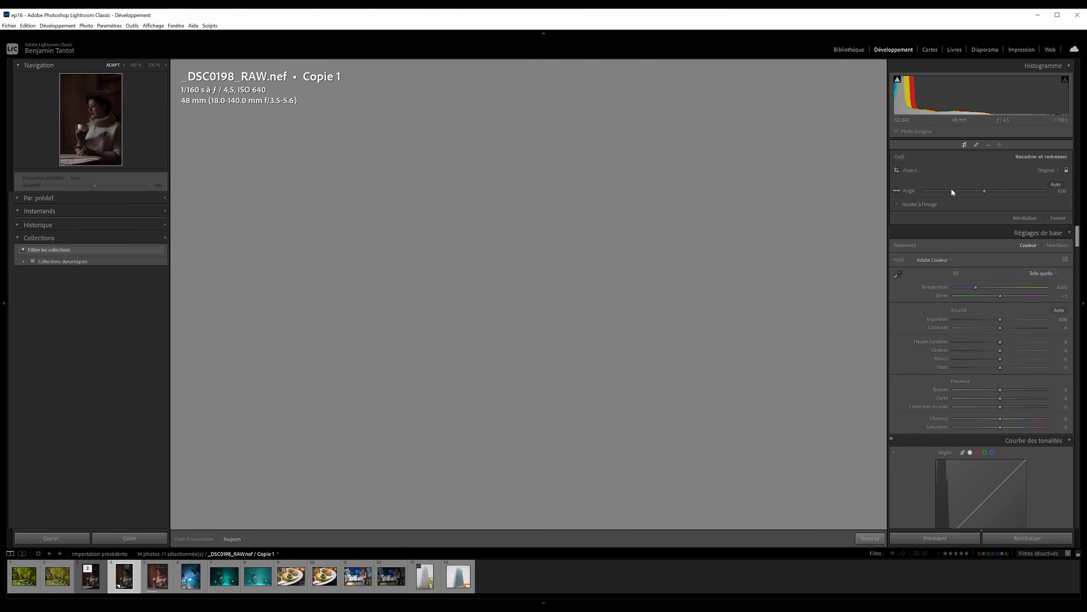
pyautogui.click(1047, 170)
pyautogui.click(972, 217)
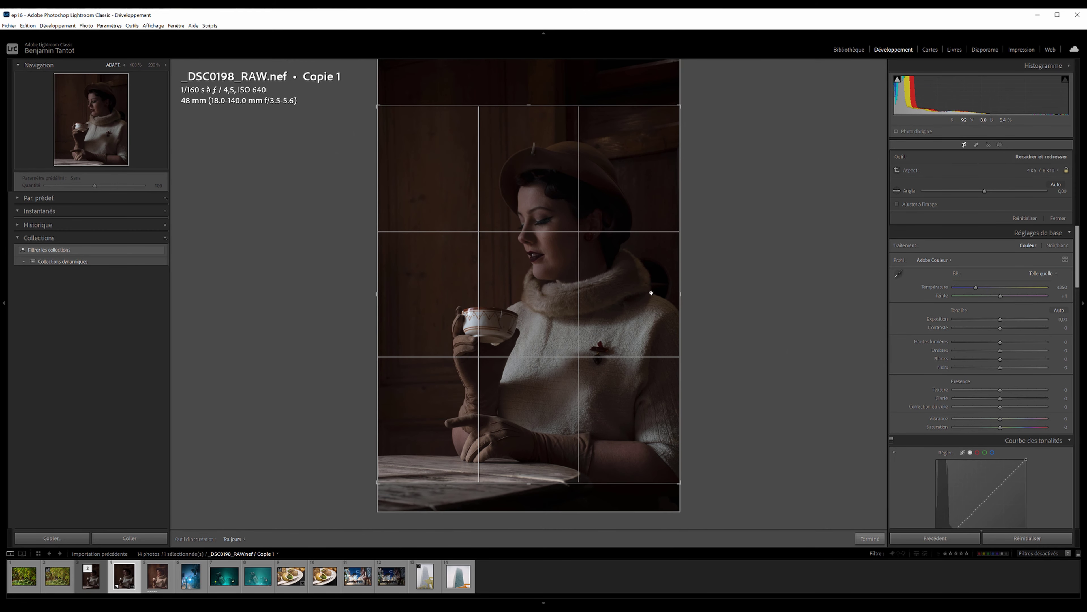
pyautogui.click(965, 144)
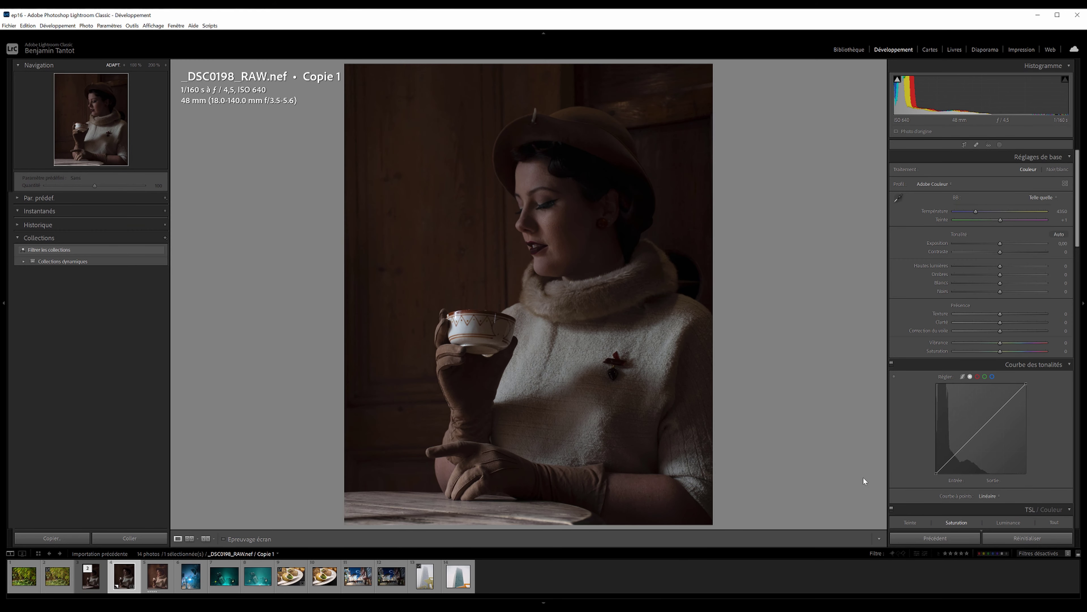
# Raise Exposition, drop Blancs all the way down and nudge Contraste up.
pyautogui.moveTo(1000, 248); pyautogui.dragTo(1005, 247)
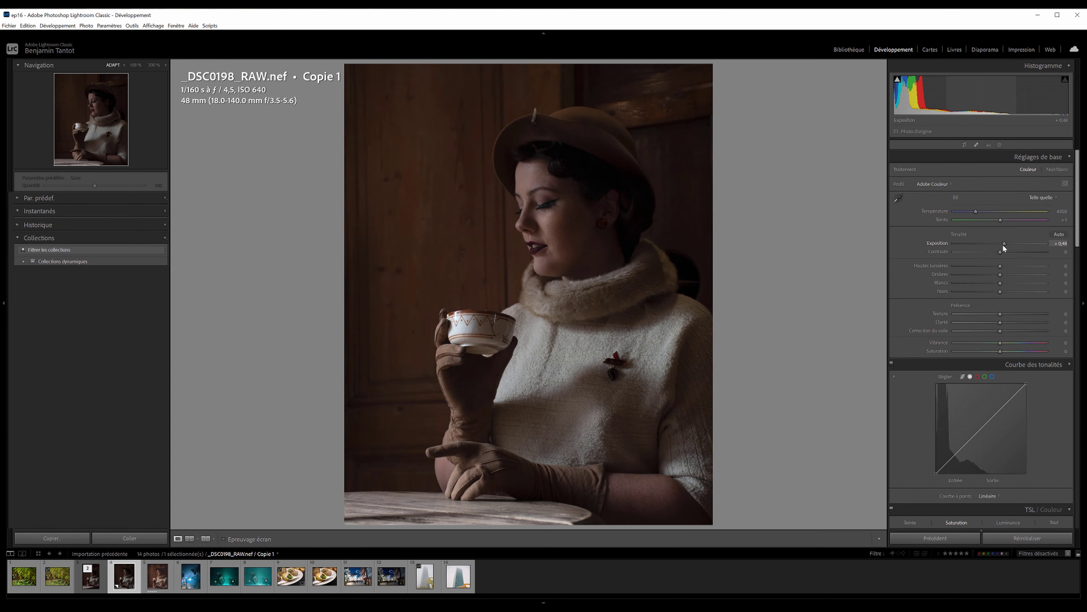
pyautogui.moveTo(1007, 246)
pyautogui.mouseDown()
pyautogui.moveTo(991, 266)
pyautogui.moveTo(998, 294)
pyautogui.moveTo(1013, 295)
pyautogui.moveTo(985, 282)
pyautogui.moveTo(1019, 266)
pyautogui.moveTo(990, 283)
pyautogui.mouseUp()
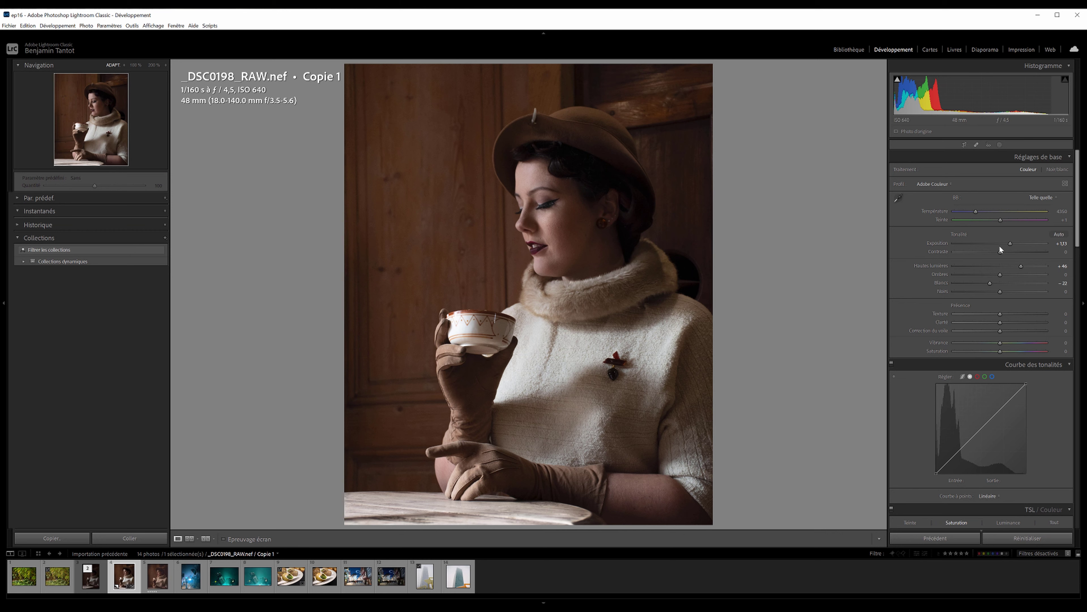
pyautogui.moveTo(991, 283); pyautogui.dragTo(973, 283)
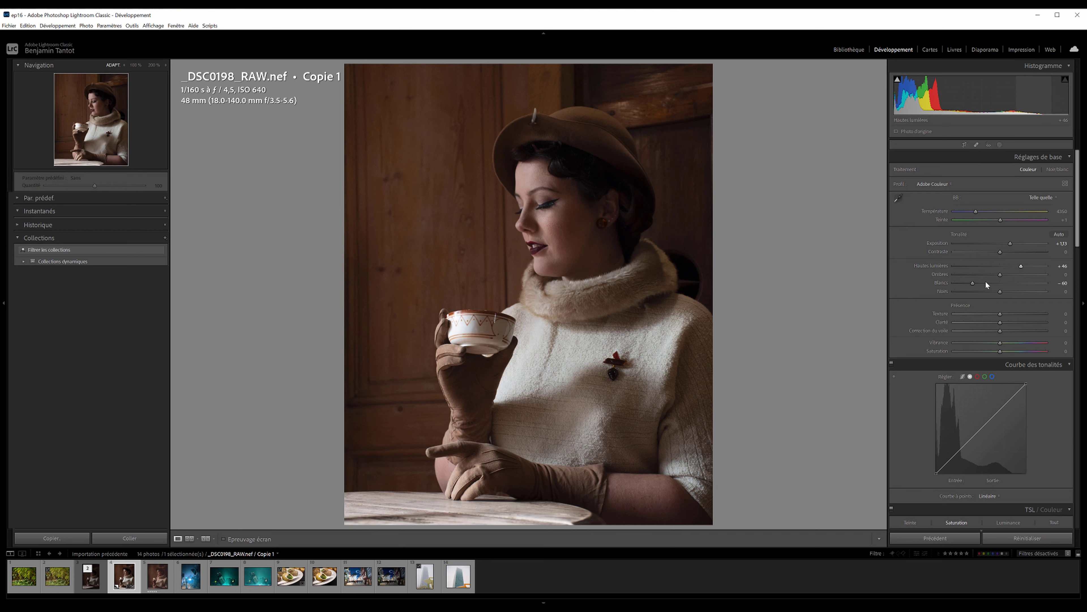
pyautogui.moveTo(969, 284)
pyautogui.mouseDown()
pyautogui.moveTo(936, 287)
pyautogui.moveTo(959, 286)
pyautogui.mouseUp()
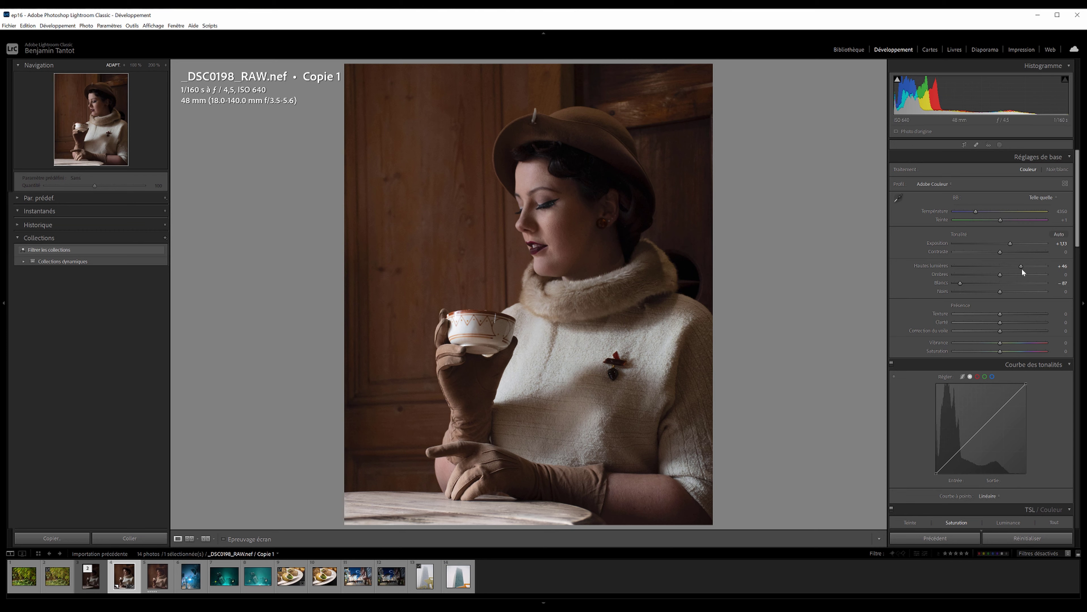
pyautogui.moveTo(1001, 251); pyautogui.dragTo(1003, 252)
# Settle Clarté and Correction du voile on negative values for a softer, hazier look.
pyautogui.moveTo(1010, 321); pyautogui.dragTo(1015, 322)
pyautogui.moveTo(1016, 322)
pyautogui.mouseDown()
pyautogui.moveTo(994, 334)
pyautogui.moveTo(989, 322)
pyautogui.moveTo(1004, 333)
pyautogui.mouseUp()
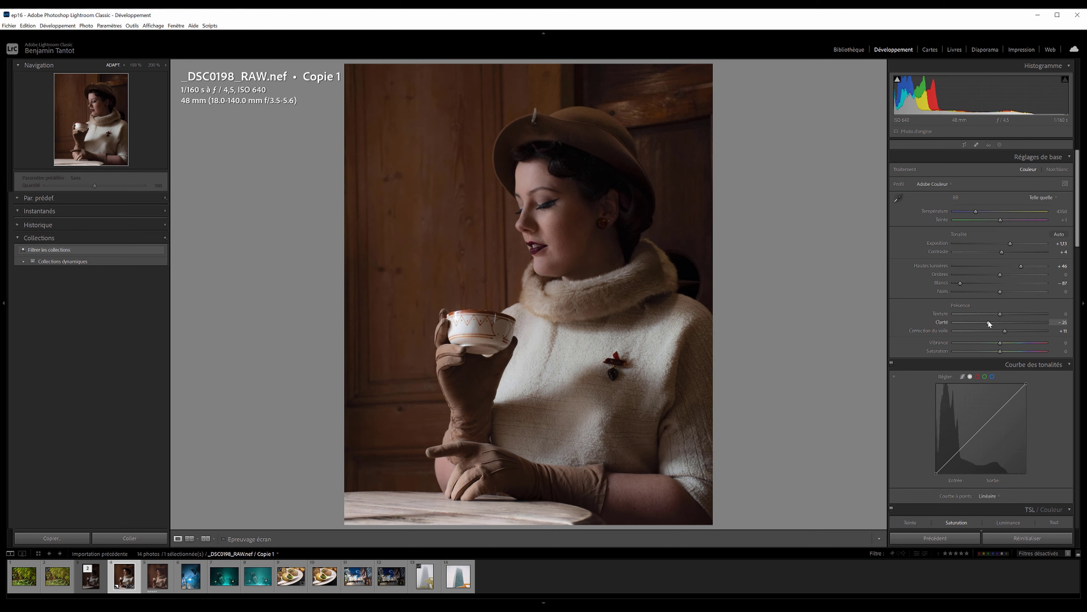
pyautogui.scroll(4, 1014, 328)
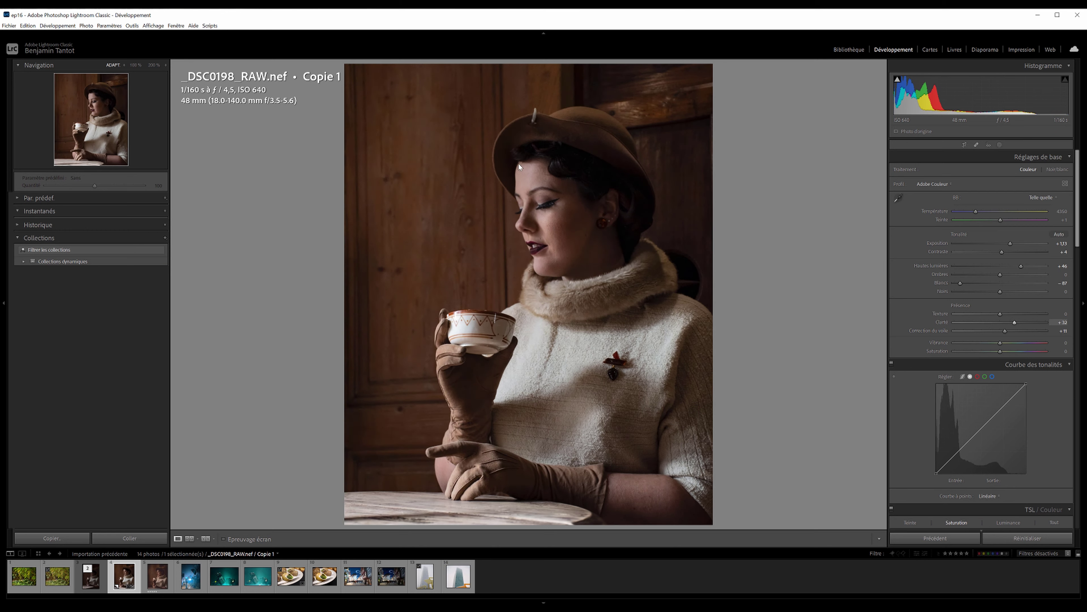
pyautogui.moveTo(1014, 322); pyautogui.dragTo(983, 334)
pyautogui.scroll(-4, 995, 333)
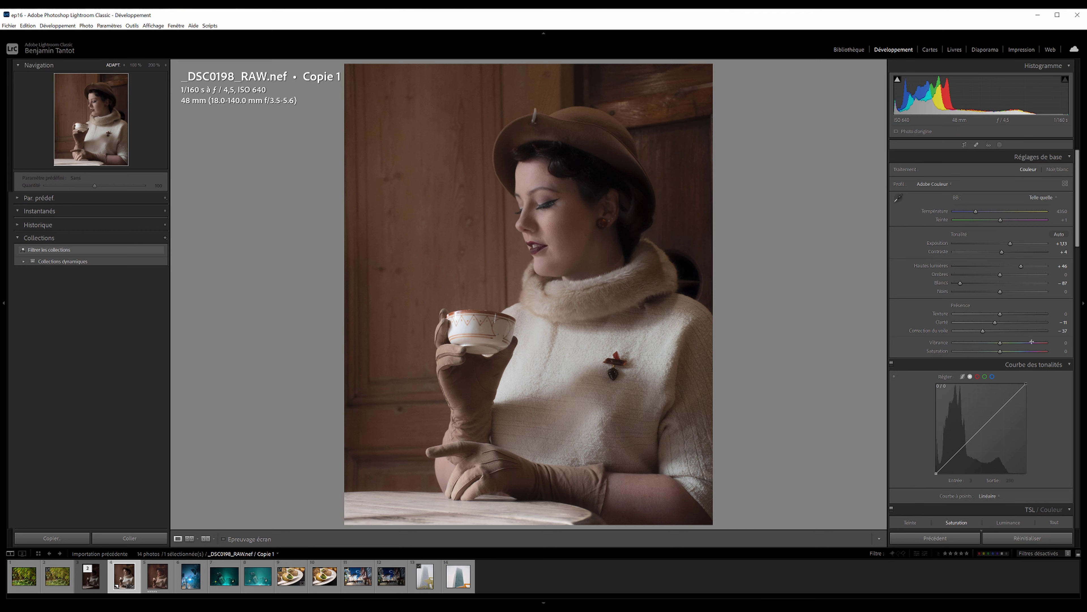
pyautogui.moveTo(1005, 326); pyautogui.dragTo(1012, 326)
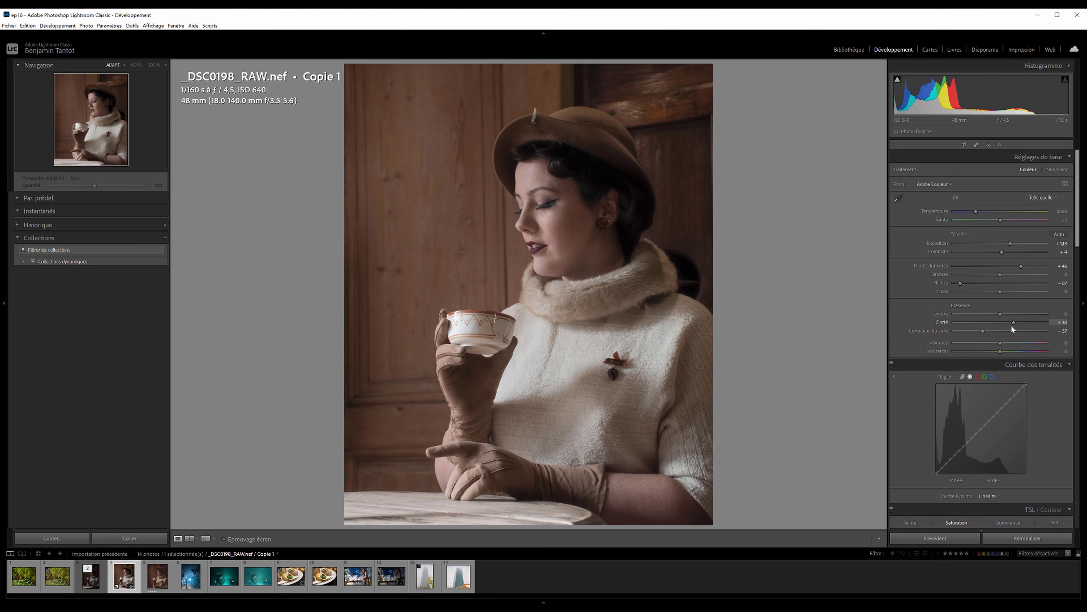
pyautogui.moveTo(1012, 328)
pyautogui.mouseDown()
pyautogui.moveTo(978, 335)
pyautogui.moveTo(1003, 334)
pyautogui.mouseUp()
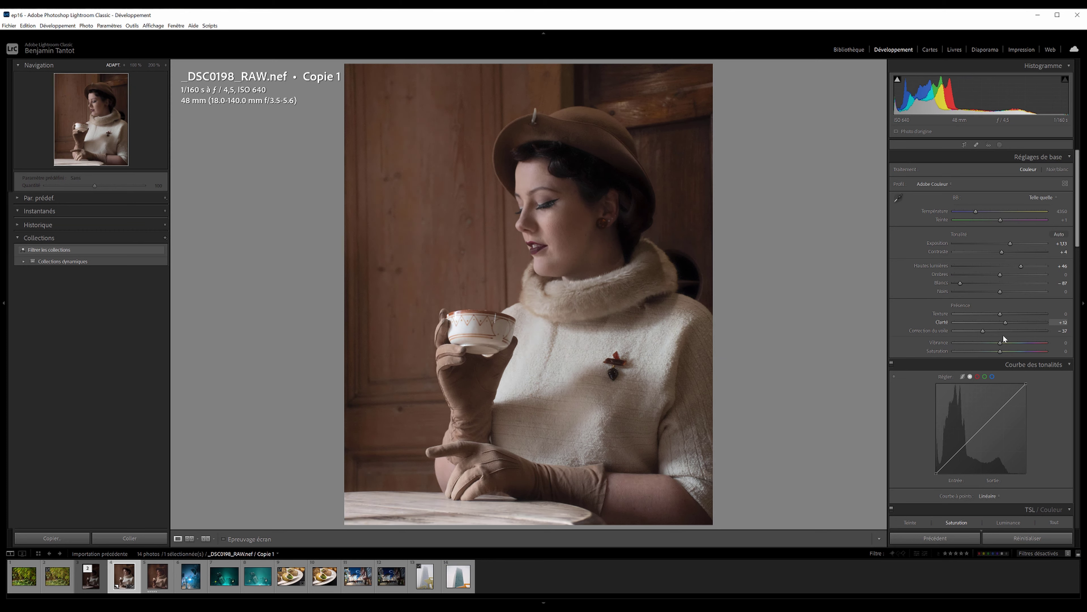
# Increase Contraste, lift the shadows, adjust Noirs, keep Clarté negative and add Texture.
pyautogui.moveTo(1003, 252); pyautogui.dragTo(1013, 252)
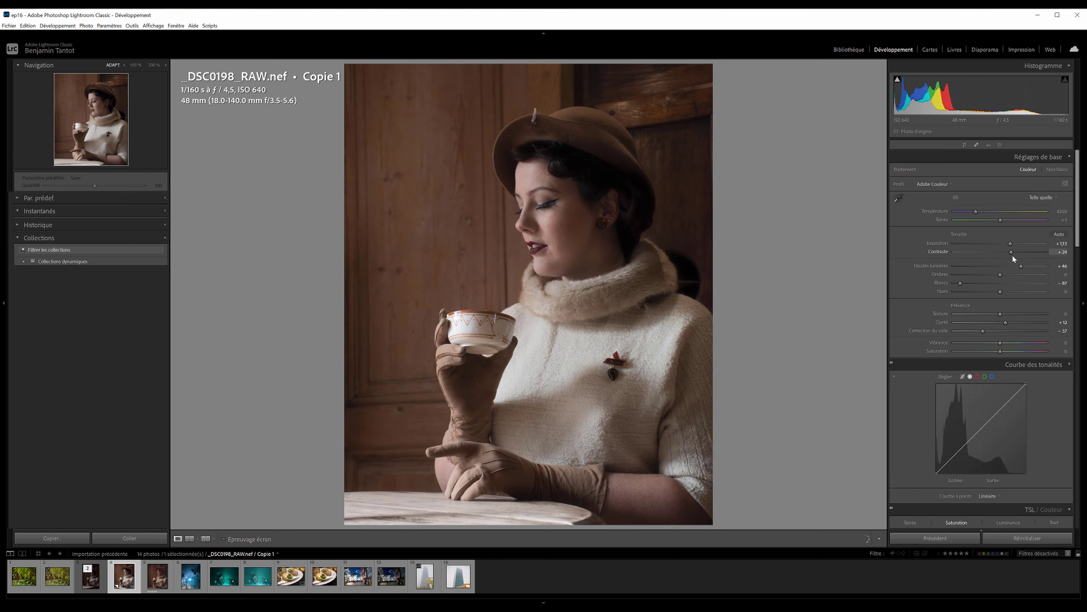
pyautogui.moveTo(1000, 276)
pyautogui.mouseDown()
pyautogui.moveTo(1016, 292)
pyautogui.moveTo(975, 276)
pyautogui.mouseUp()
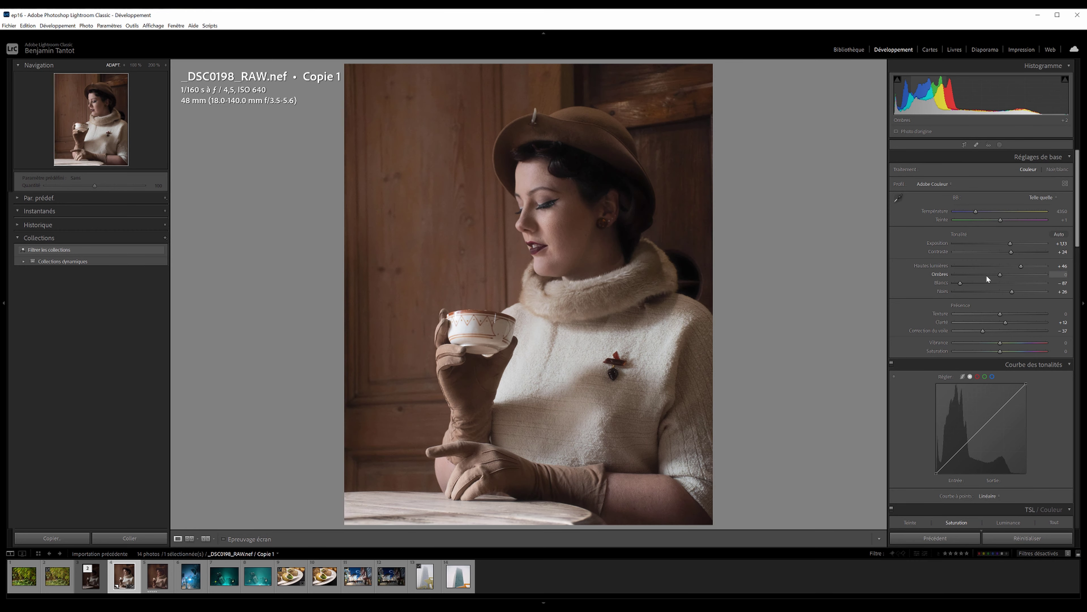
pyautogui.moveTo(1034, 294)
pyautogui.mouseDown()
pyautogui.moveTo(1010, 294)
pyautogui.moveTo(1022, 281)
pyautogui.moveTo(986, 297)
pyautogui.moveTo(1013, 294)
pyautogui.moveTo(999, 274)
pyautogui.moveTo(1010, 292)
pyautogui.moveTo(1002, 276)
pyautogui.moveTo(1015, 255)
pyautogui.mouseUp()
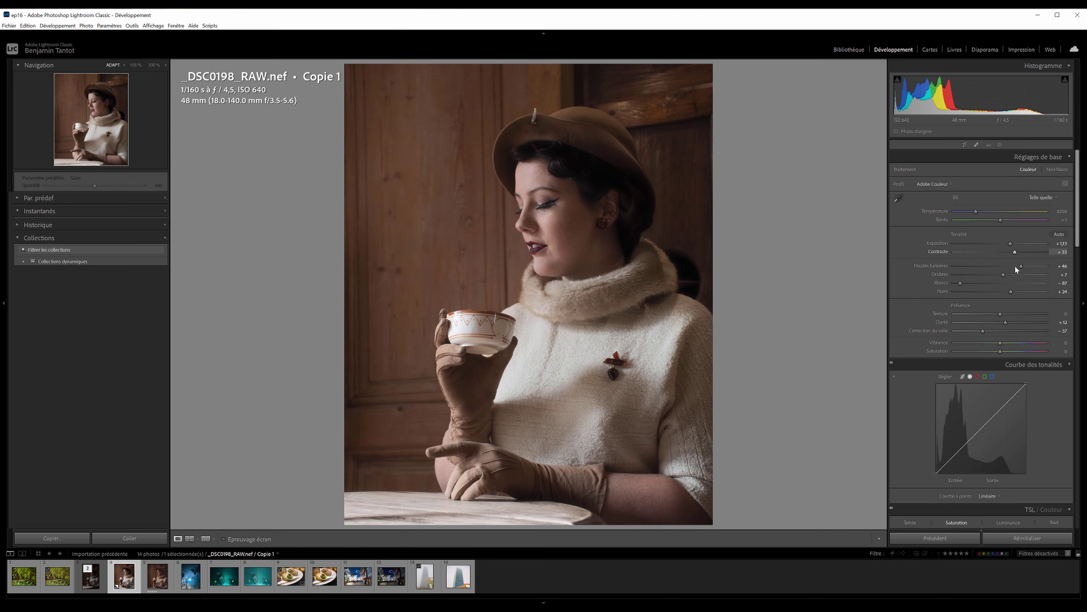
pyautogui.moveTo(1005, 322); pyautogui.dragTo(995, 325)
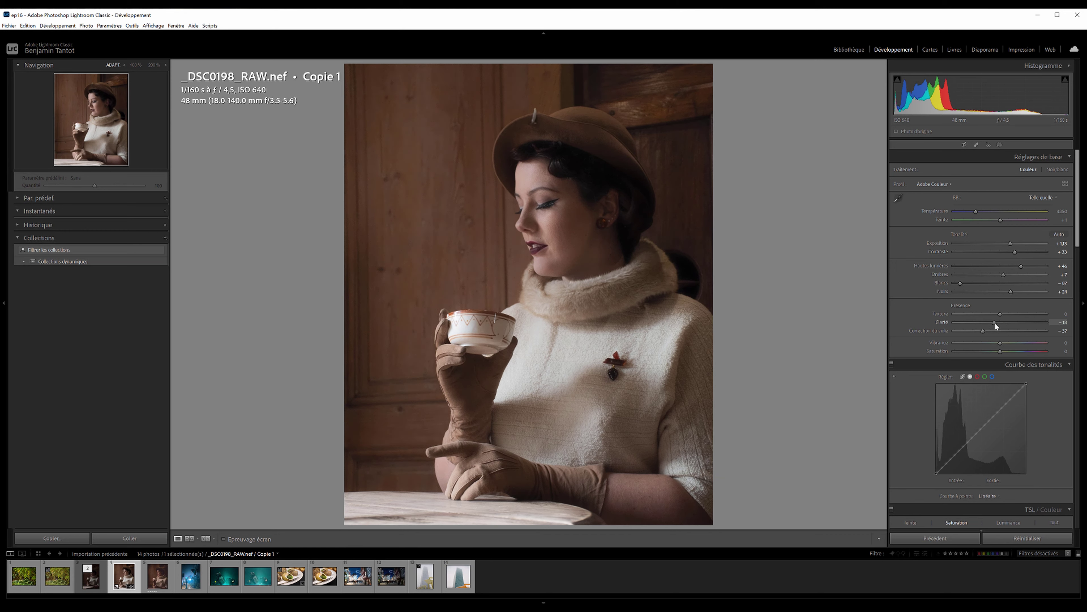
pyautogui.moveTo(1001, 314); pyautogui.dragTo(1004, 314)
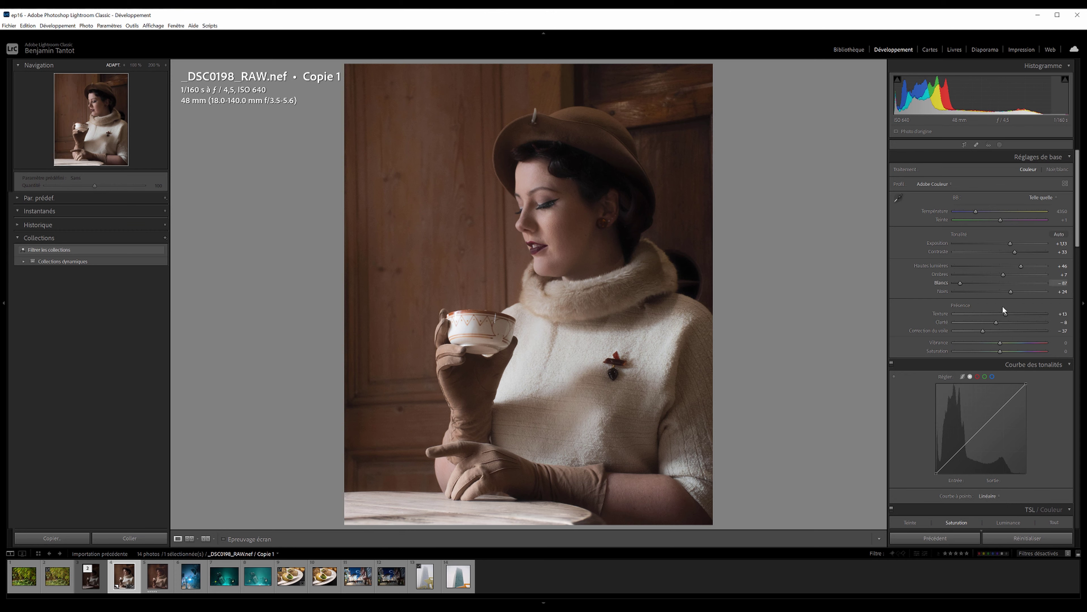
# Strengthen Détail sharpening Gain and raise Masquage to confine it to edges.
pyautogui.scroll(-5, 1041, 407)
pyautogui.scroll(-5, 1041, 404)
pyautogui.scroll(-5, 1041, 403)
pyautogui.press('alt')
pyautogui.click(1006, 272)
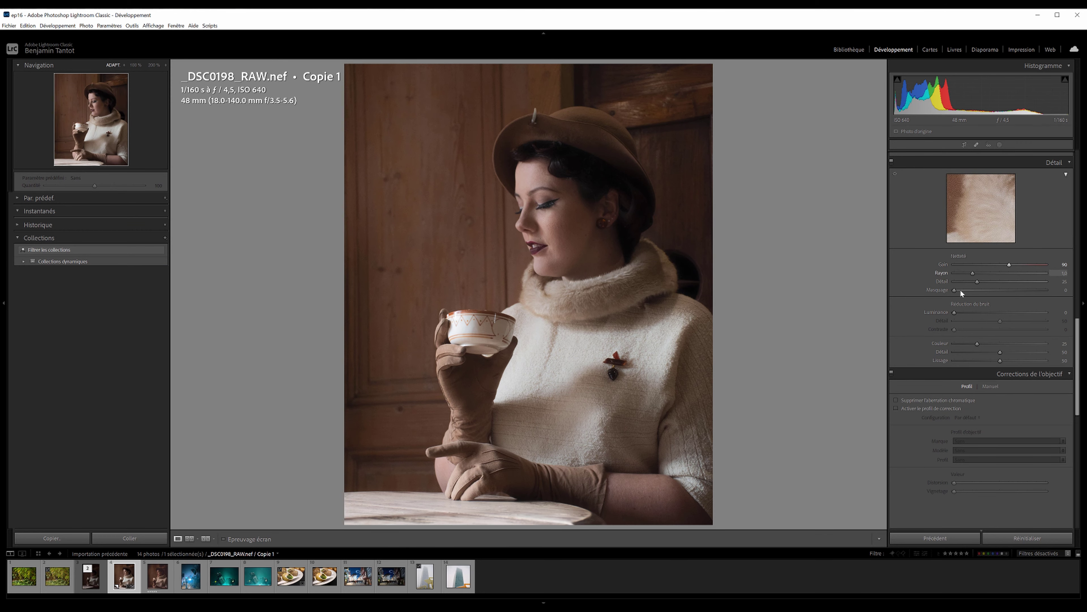
pyautogui.moveTo(962, 289); pyautogui.dragTo(970, 293)
# Reset the Effets vignette Gain to zero and add film grain with Grain Valeur.
pyautogui.scroll(-10, 1006, 321)
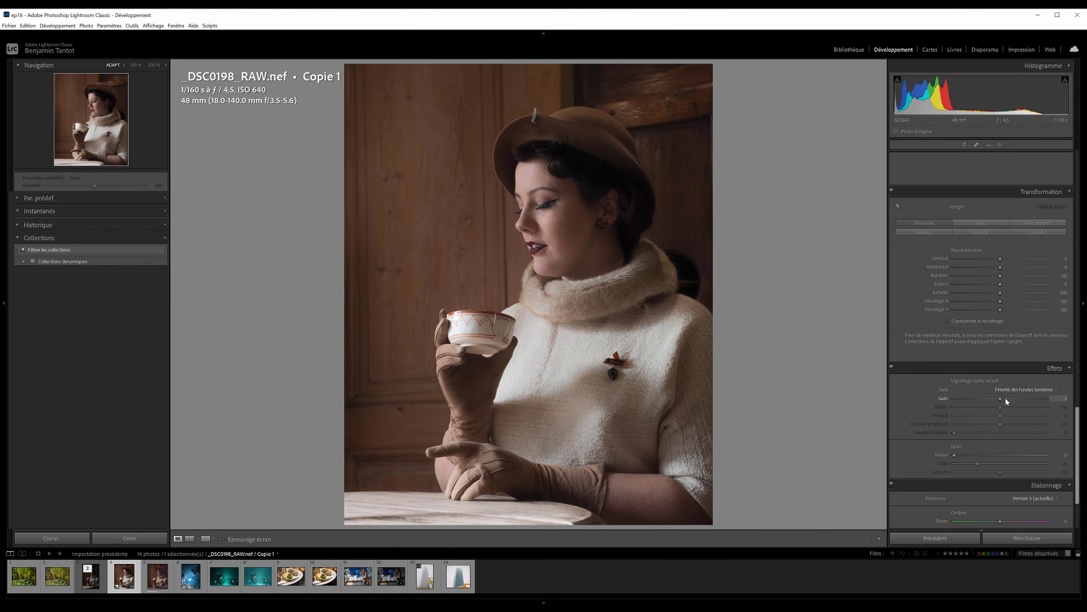
pyautogui.moveTo(1005, 397); pyautogui.dragTo(1017, 399)
pyautogui.doubleClick(940, 398)
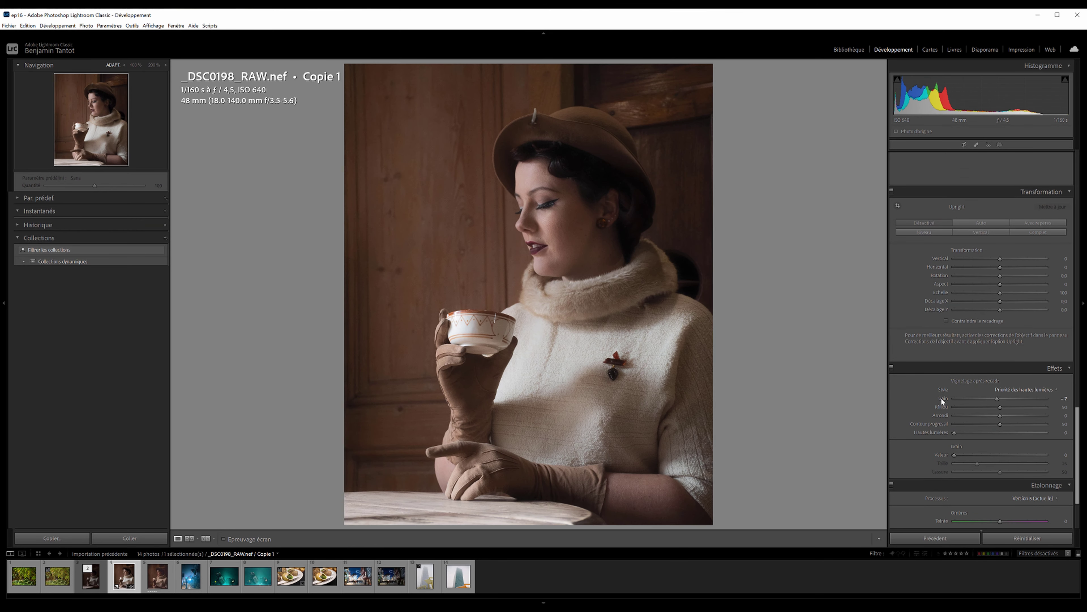
pyautogui.moveTo(964, 457)
pyautogui.mouseDown()
pyautogui.moveTo(1001, 454)
pyautogui.moveTo(975, 463)
pyautogui.mouseUp()
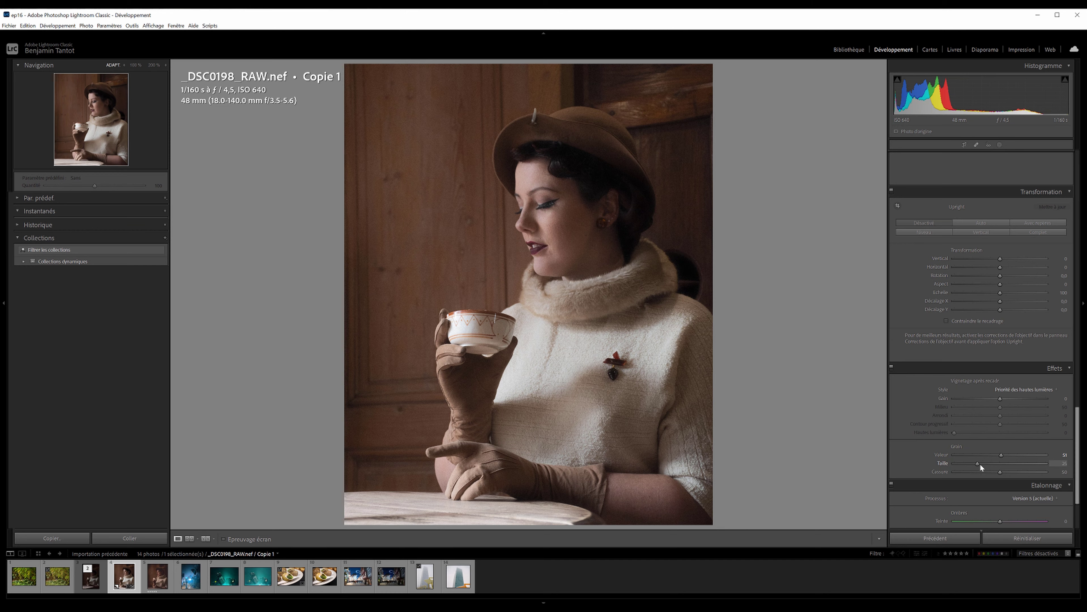
pyautogui.scroll(5, 1038, 466)
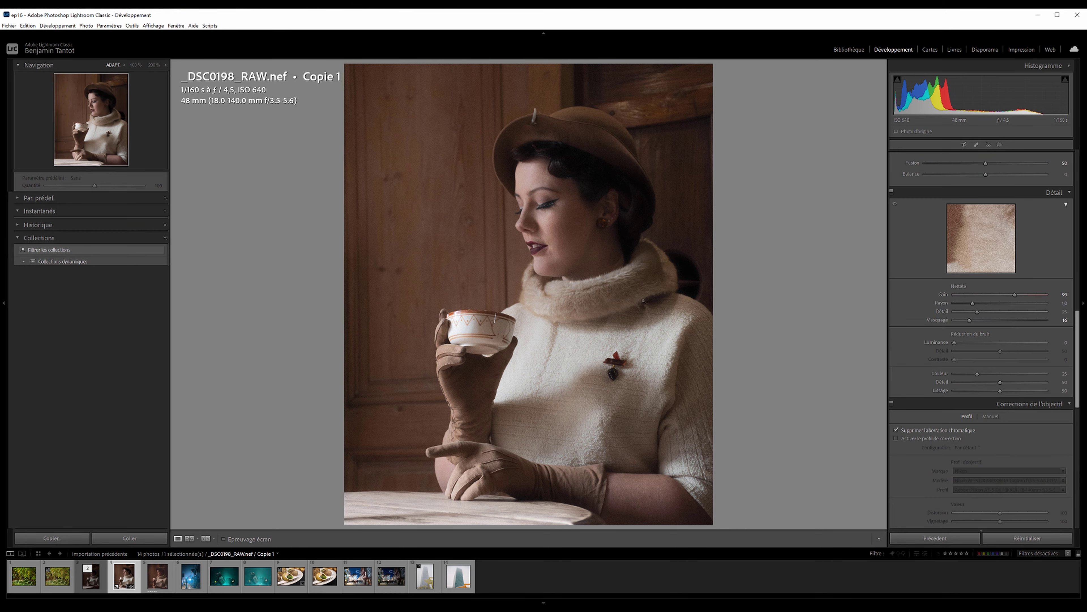
pyautogui.scroll(5, 1013, 418)
pyautogui.scroll(5, 1046, 261)
pyautogui.scroll(5, 993, 322)
pyautogui.scroll(-2, 988, 324)
pyautogui.scroll(3, 991, 325)
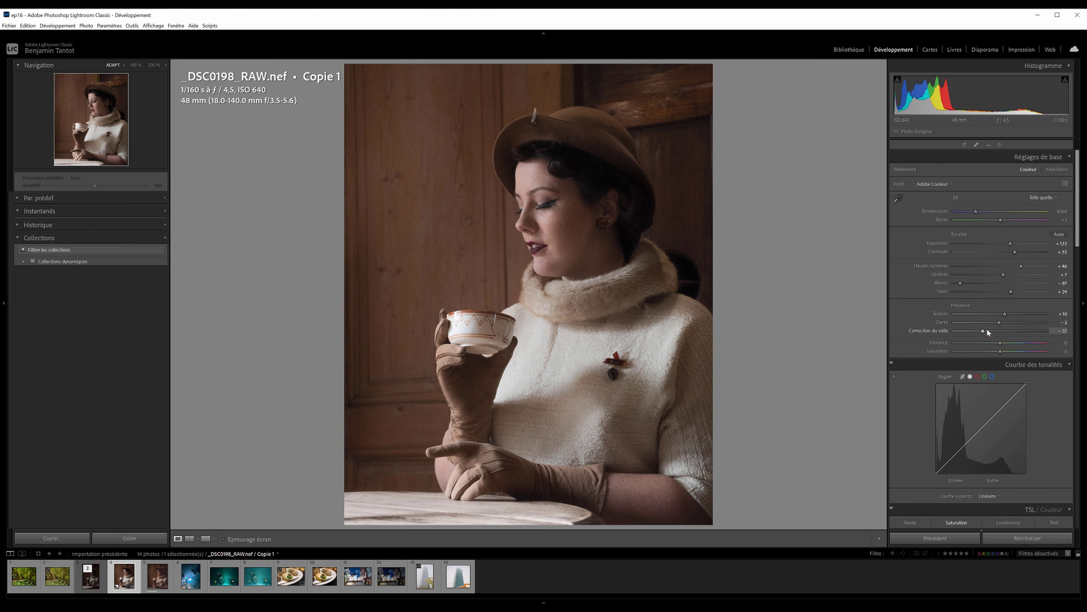
# Lower Correction du voile, raise Blancs, Contraste and Noirs, and lift the curve's black point to 5.
pyautogui.moveTo(984, 331); pyautogui.dragTo(980, 332)
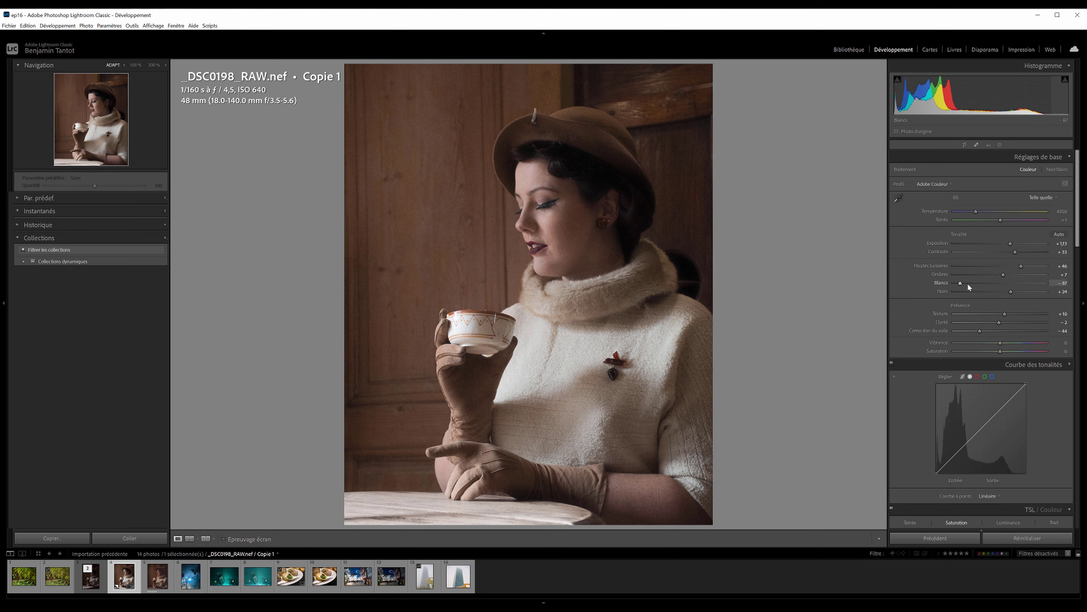
pyautogui.moveTo(964, 283); pyautogui.dragTo(966, 284)
pyautogui.moveTo(1015, 251); pyautogui.dragTo(1021, 256)
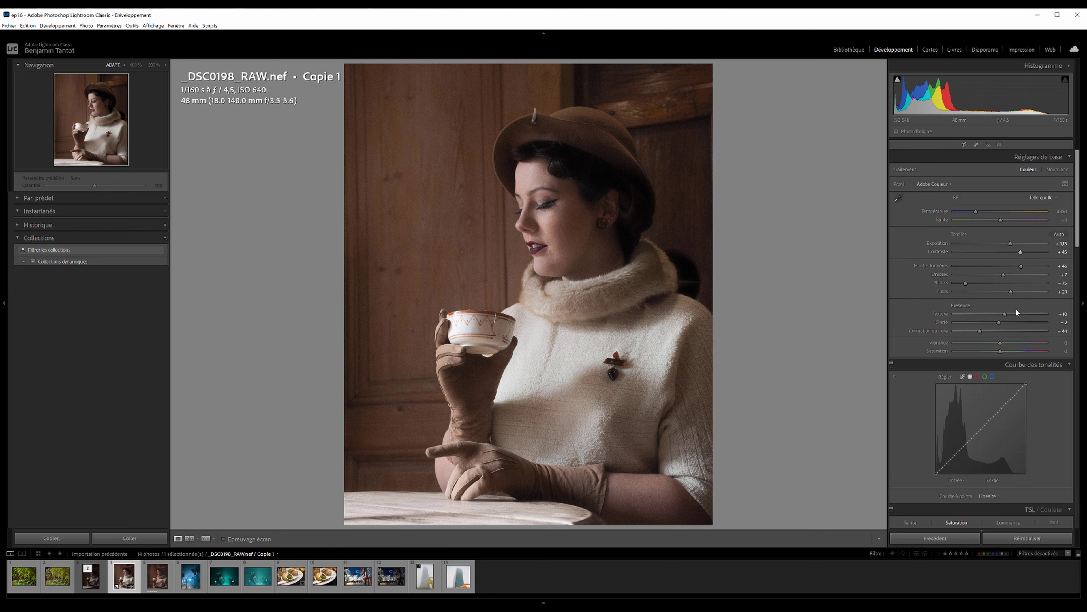
pyautogui.moveTo(1011, 291); pyautogui.dragTo(1013, 292)
pyautogui.click(957, 453)
pyautogui.moveTo(935, 473); pyautogui.dragTo(936, 471)
# Add a tone-curve point, lift the black endpoint further, keep Contraste at +46, and compare Avant/Après.
pyautogui.press('alt')
pyautogui.click(947, 461)
pyautogui.click(935, 473)
pyautogui.moveTo(929, 472); pyautogui.dragTo(919, 475)
pyautogui.moveTo(1020, 253); pyautogui.dragTo(1020, 252)
pyautogui.hotkey('ctrl', 'z')
pyautogui.press('\\')
pyautogui.press('\\')
pyautogui.press('\\')
pyautogui.press('\\')
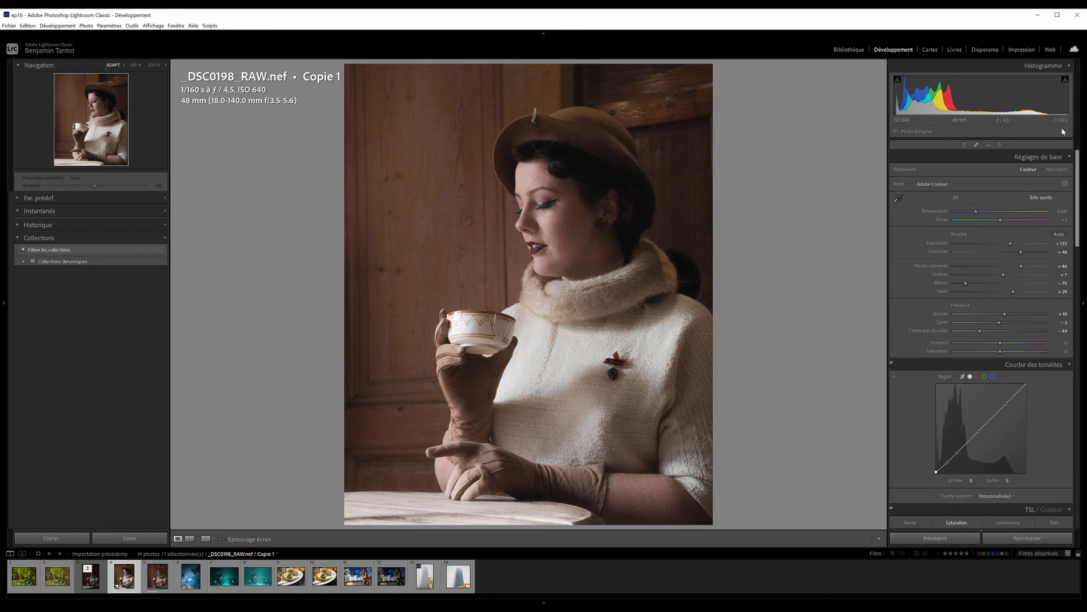
# Draw a radial gradient over the cup and chest with slightly lowered Highlights.
pyautogui.click(1000, 145)
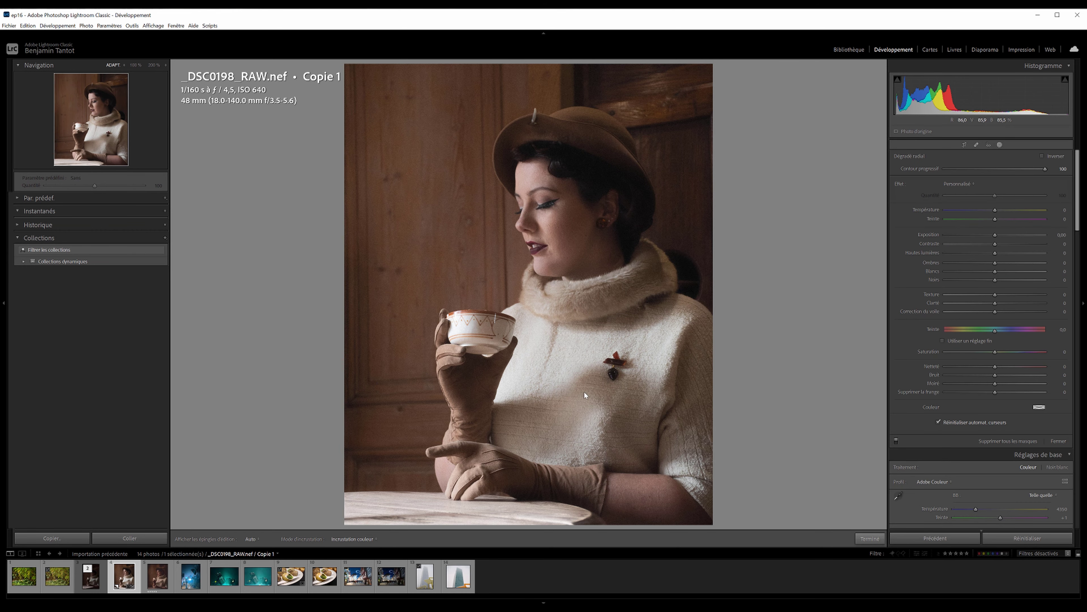
pyautogui.moveTo(527, 344); pyautogui.dragTo(630, 435)
pyautogui.moveTo(997, 249)
pyautogui.mouseDown()
pyautogui.moveTo(986, 251)
pyautogui.moveTo(988, 268)
pyautogui.mouseUp()
pyautogui.click(1059, 440)
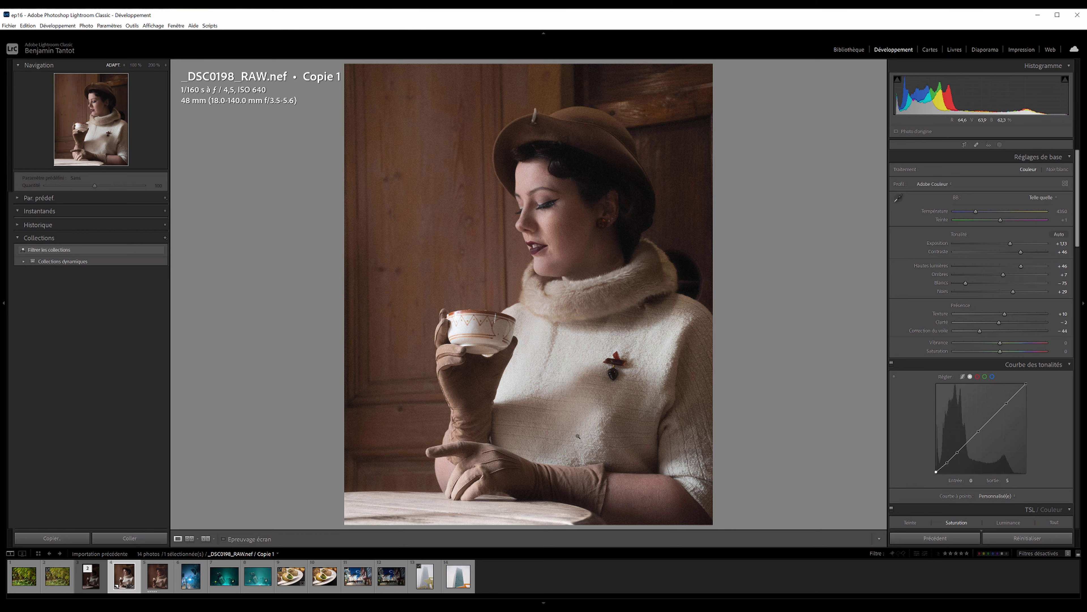
pyautogui.scroll(-10, 1018, 431)
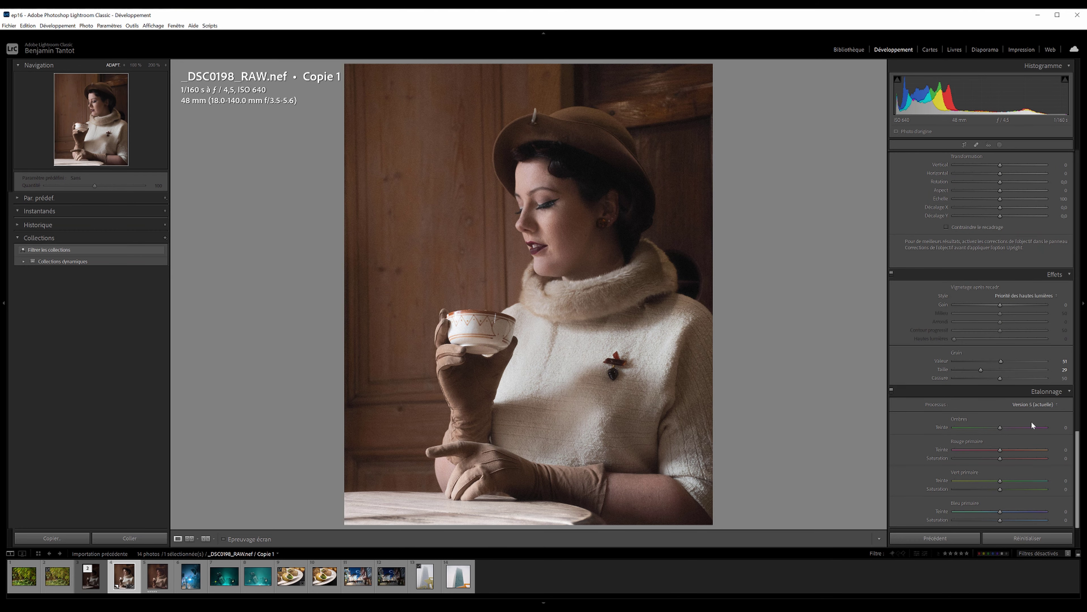
pyautogui.scroll(10, 1032, 421)
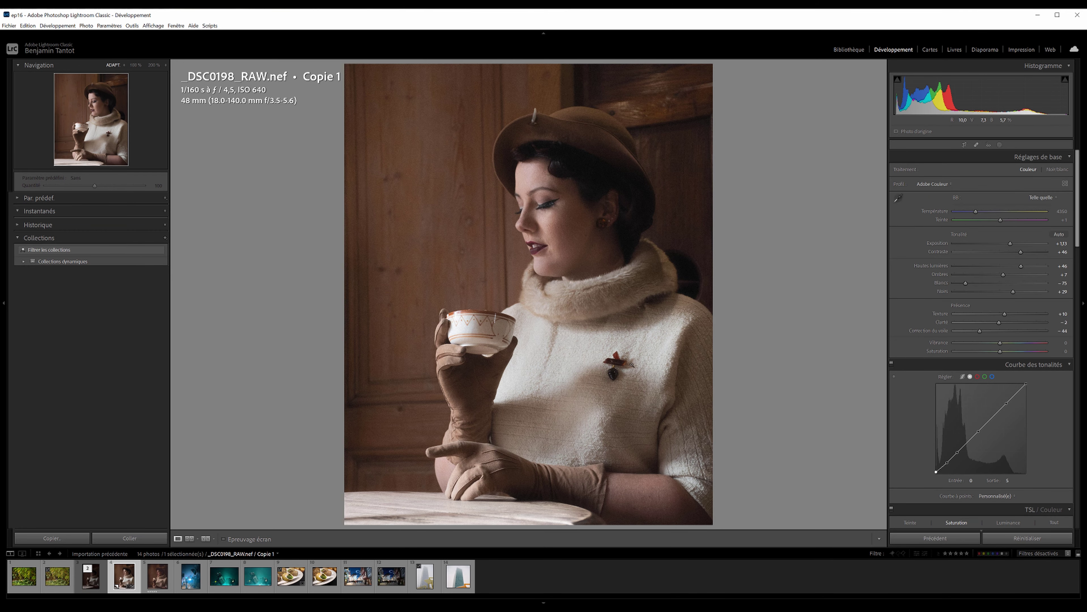
pyautogui.press('\\')
pyautogui.press('\\')
pyautogui.press('\\')
pyautogui.press('\\')
pyautogui.press('Left')
pyautogui.press('Right')
pyautogui.press('Right')
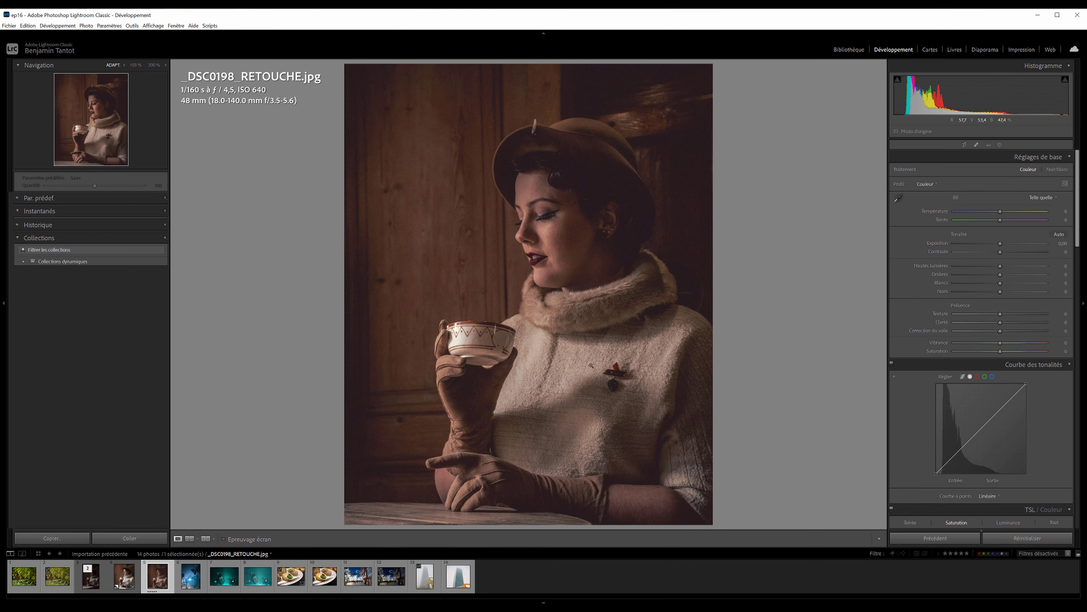
pyautogui.press('Left')
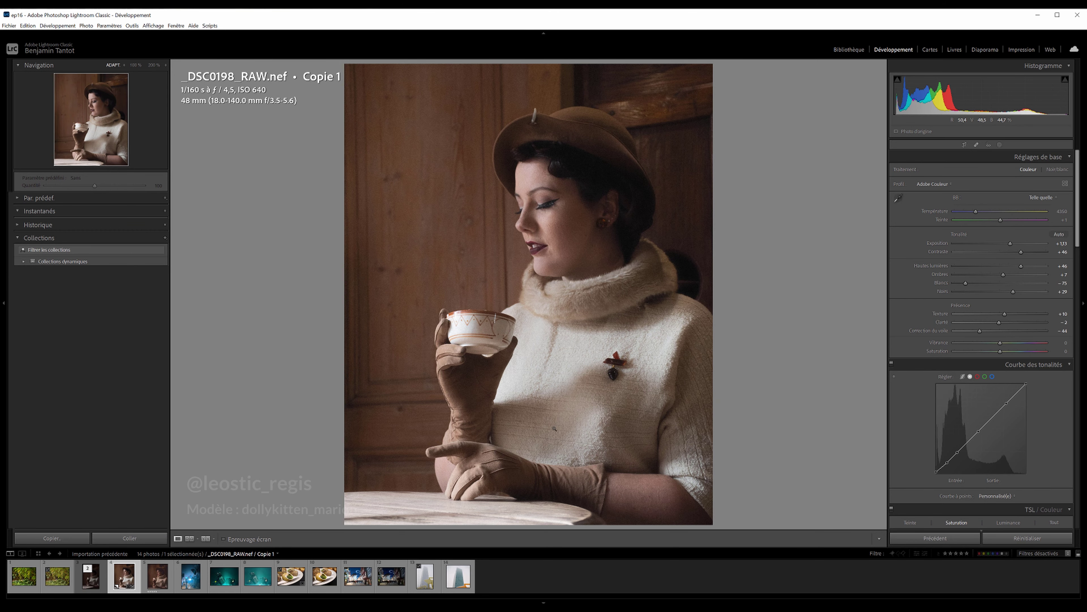
# Move to BENEJUNGLER_AW.RW2 in the filmstrip with the Right arrow key.
pyautogui.press('Right')
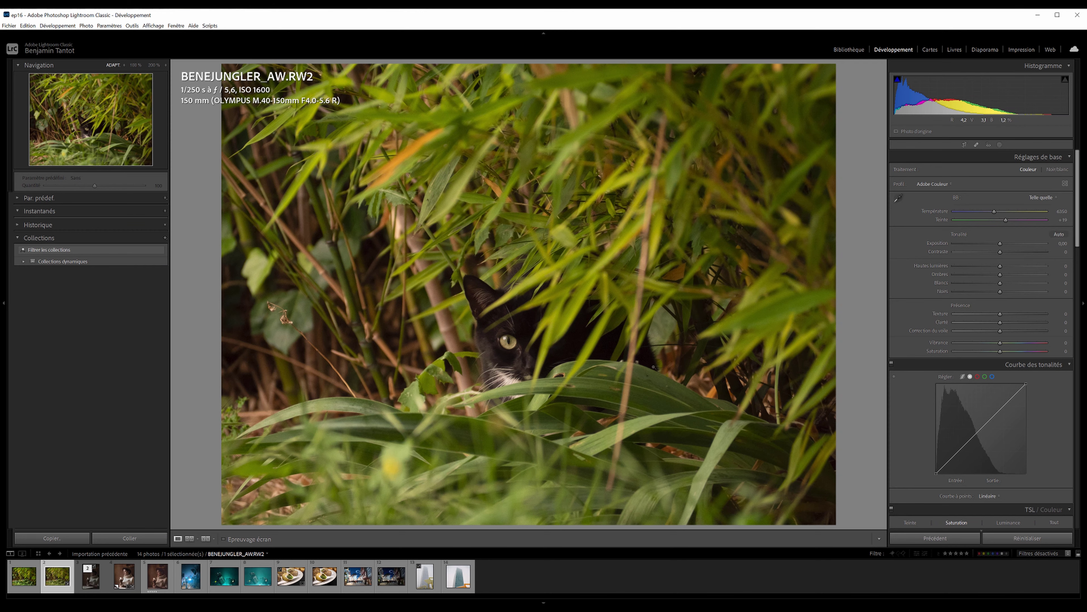
pyautogui.press('Left')
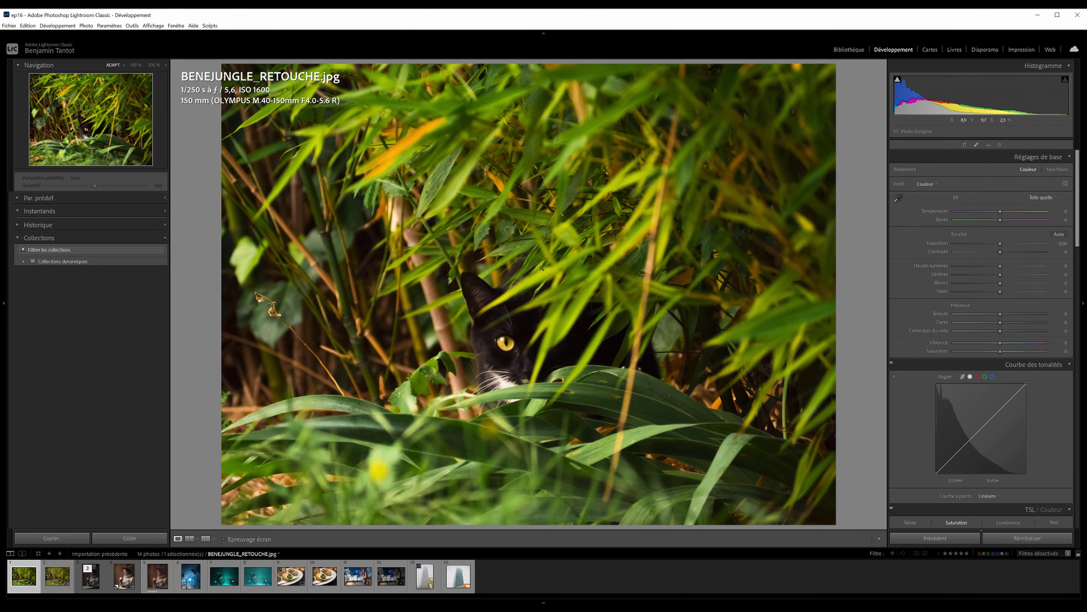
pyautogui.press('Right')
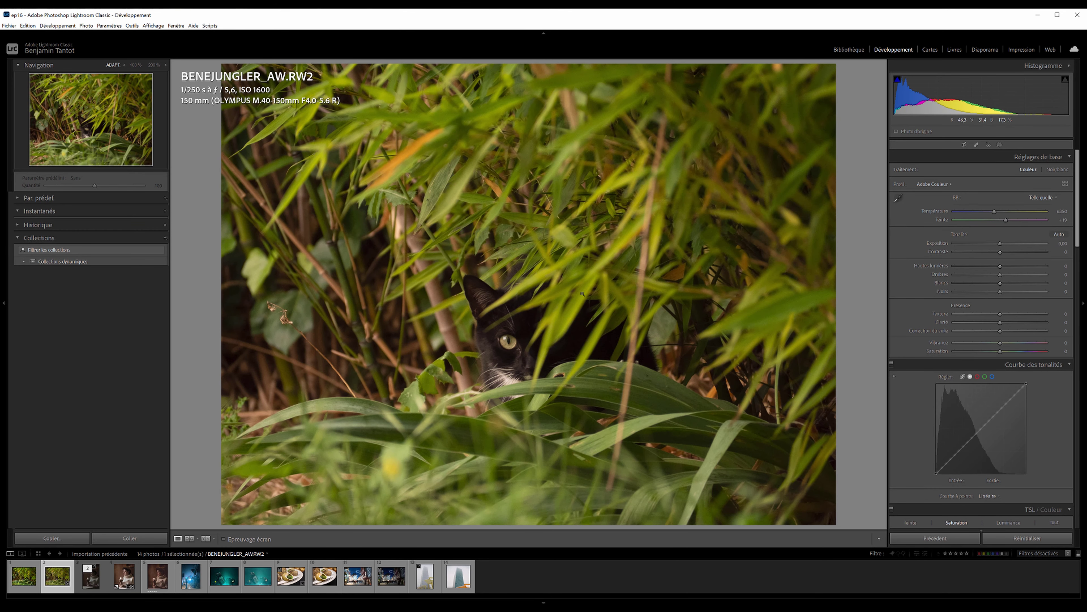
pyautogui.press('Left')
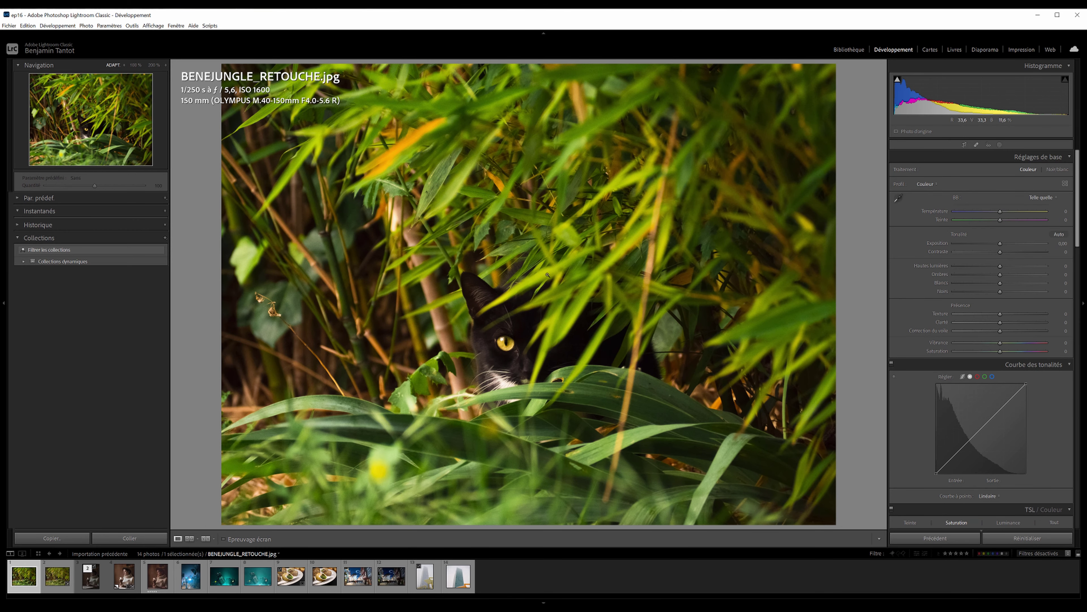
pyautogui.press('Right')
pyautogui.press('Left')
pyautogui.press('Right')
pyautogui.press('Left')
pyautogui.press('Right')
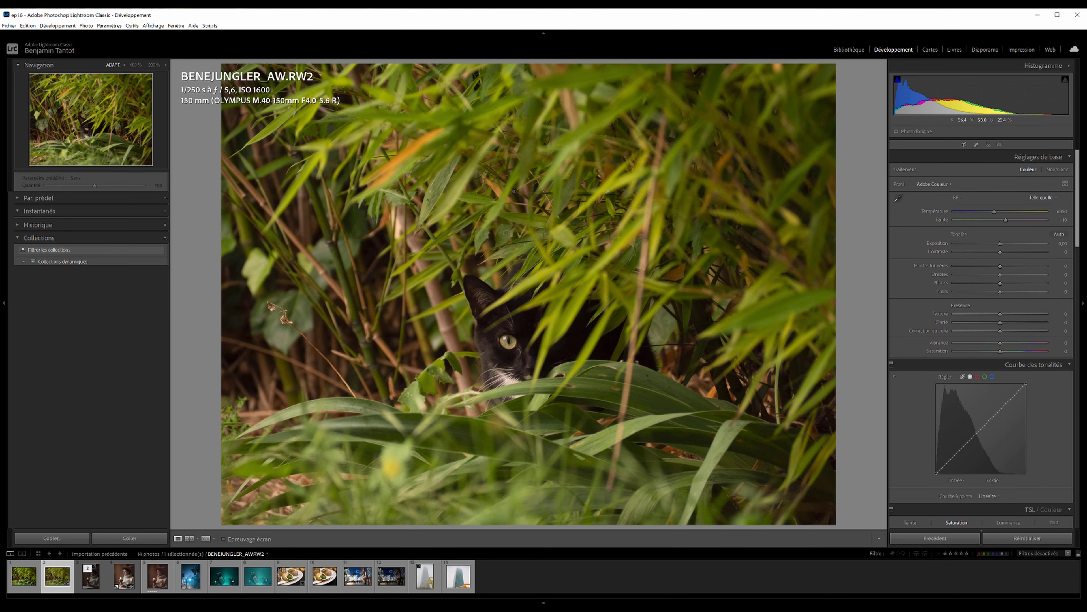
pyautogui.press('Left')
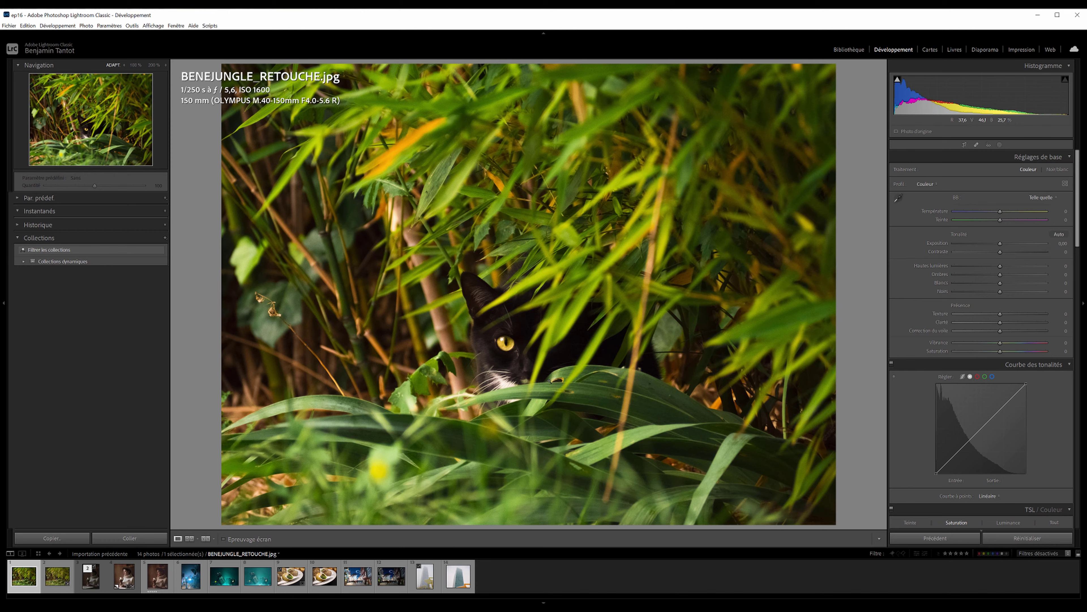
pyautogui.press('Right')
pyautogui.press('Left')
pyautogui.click(60, 581)
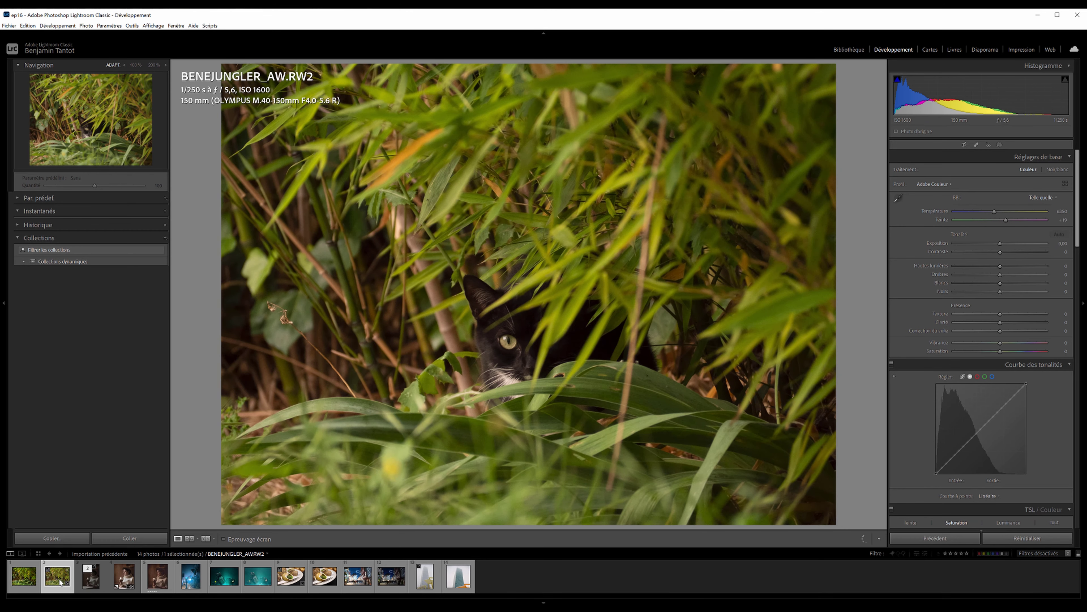
# Create a virtual copy of BENEJUNGLER_AW.RW2 and try a square 1x1 crop.
pyautogui.rightClick(60, 582)
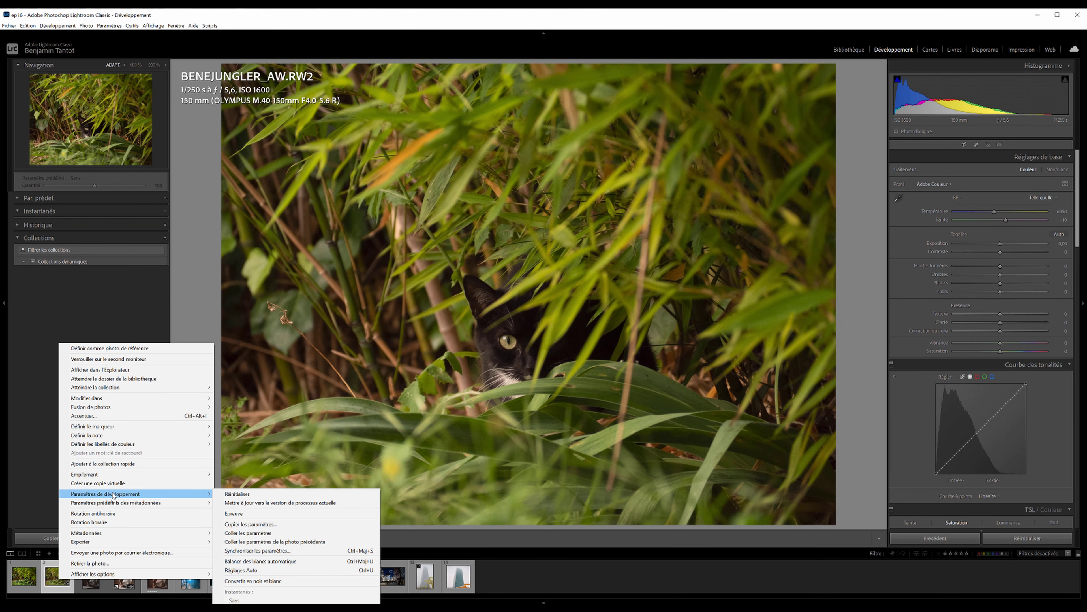
pyautogui.click(131, 484)
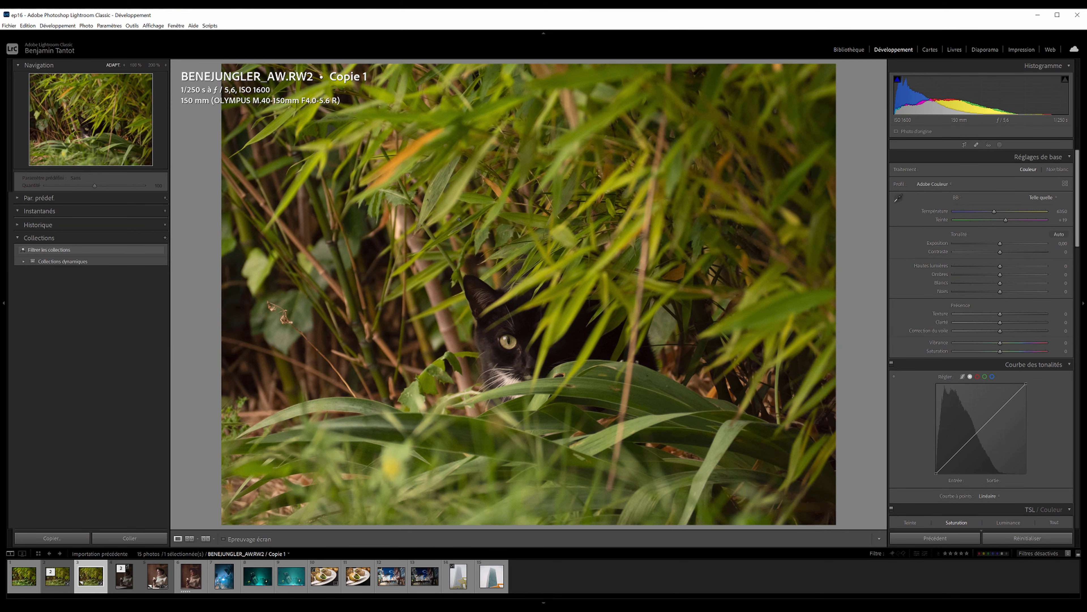
pyautogui.press('r')
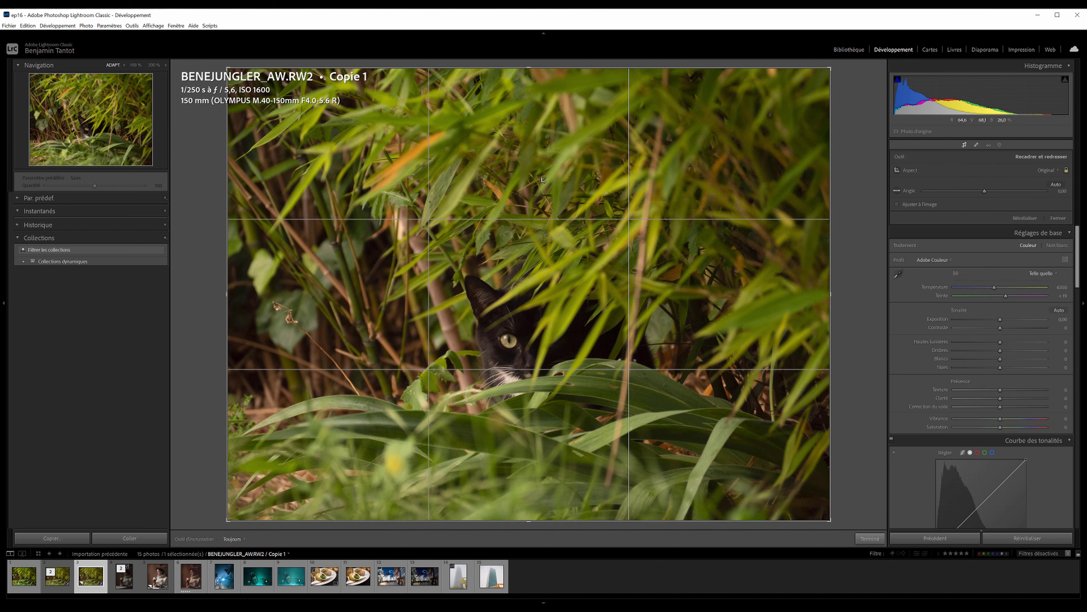
pyautogui.click(1053, 171)
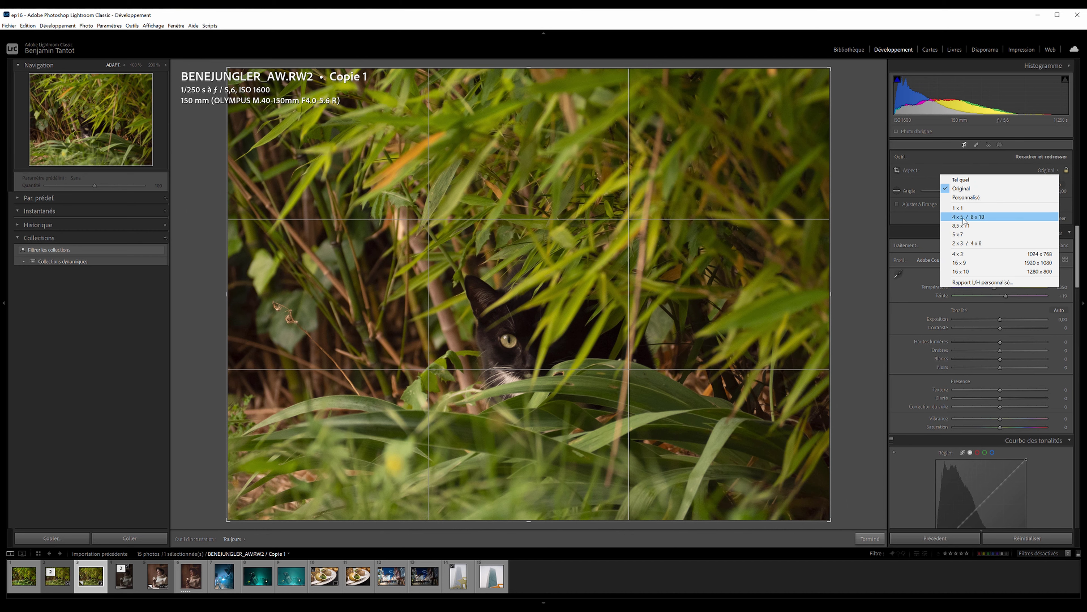
pyautogui.click(965, 209)
# Try a portrait 4x5 crop with the cat placed off-centre.
pyautogui.click(1049, 170)
pyautogui.click(964, 218)
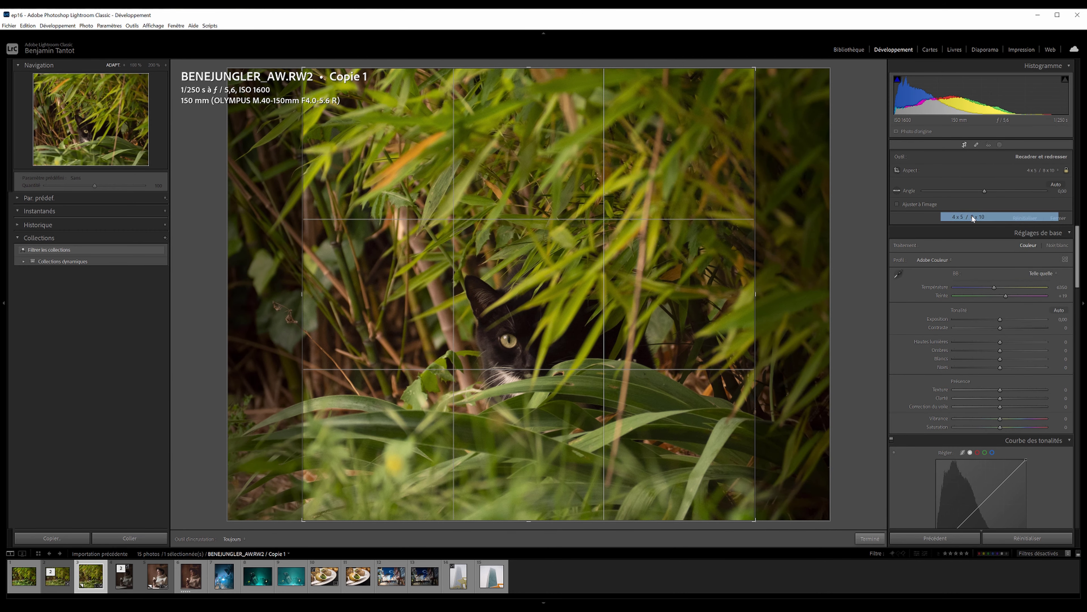
pyautogui.press('x')
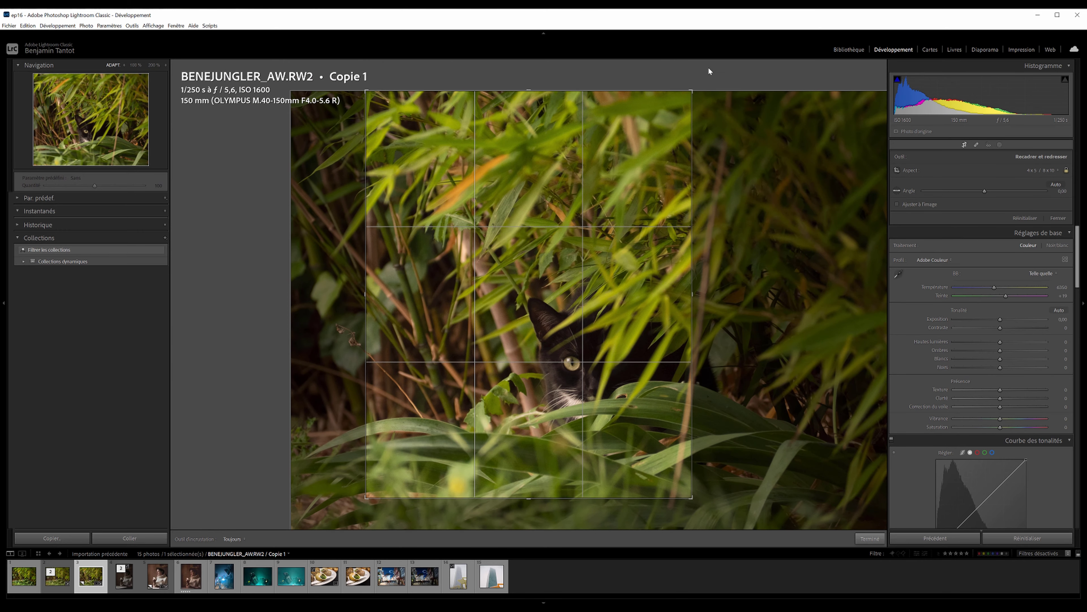
pyautogui.moveTo(695, 497); pyautogui.dragTo(625, 447)
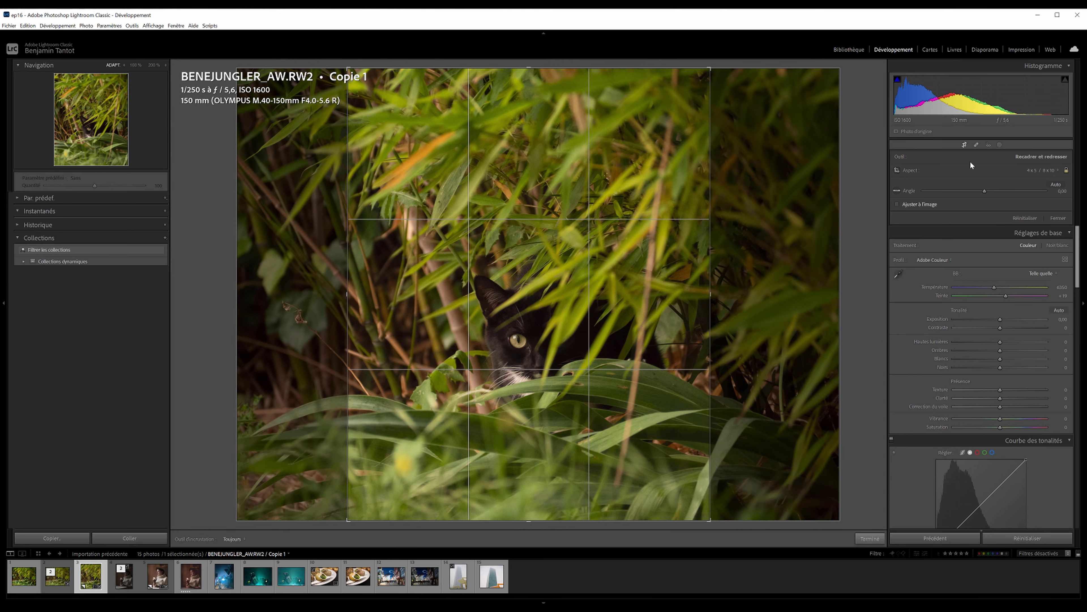
pyautogui.click(964, 145)
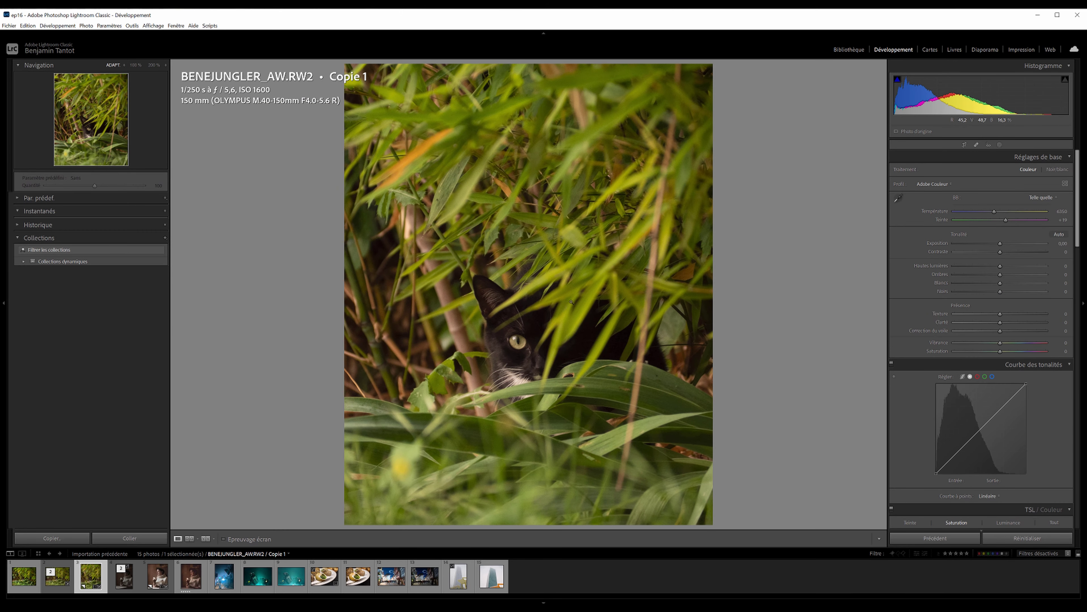
# Try a 16:9 crop, then restore the copy's original uncropped framing.
pyautogui.click(963, 144)
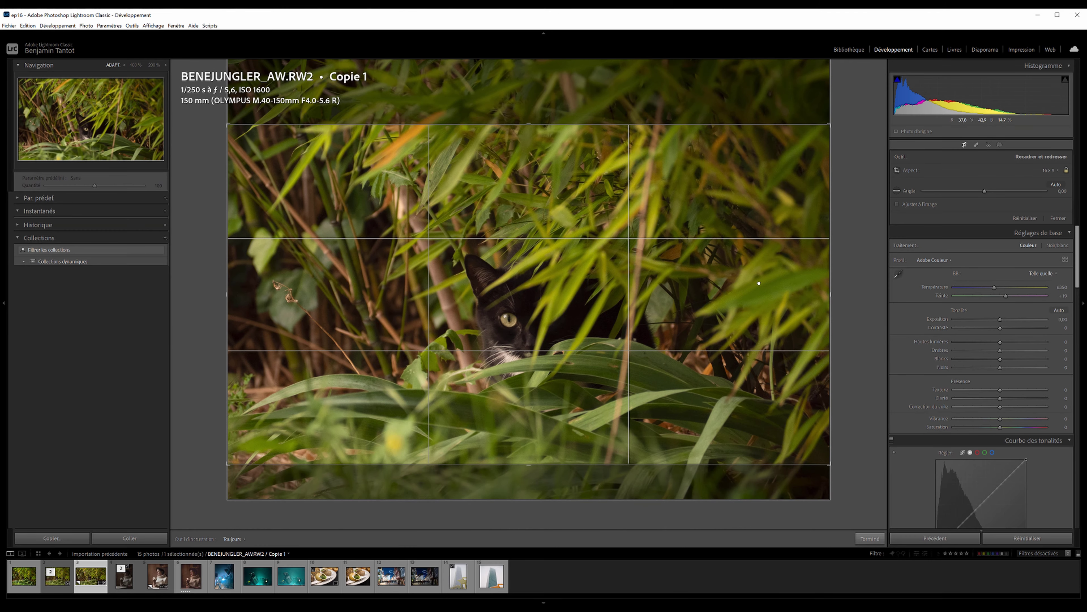
pyautogui.click(963, 144)
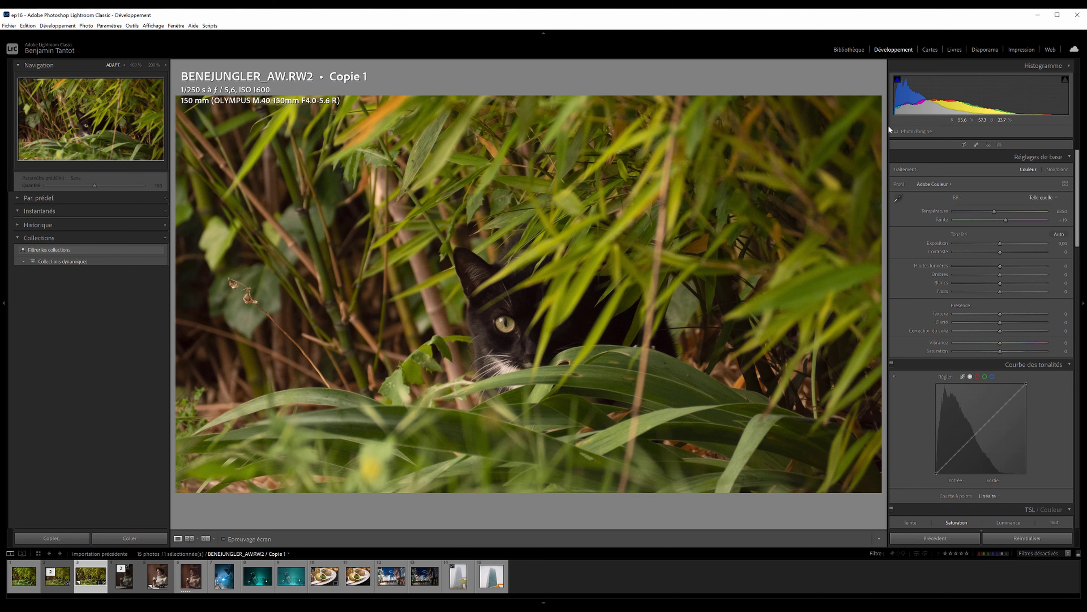
pyautogui.click(962, 143)
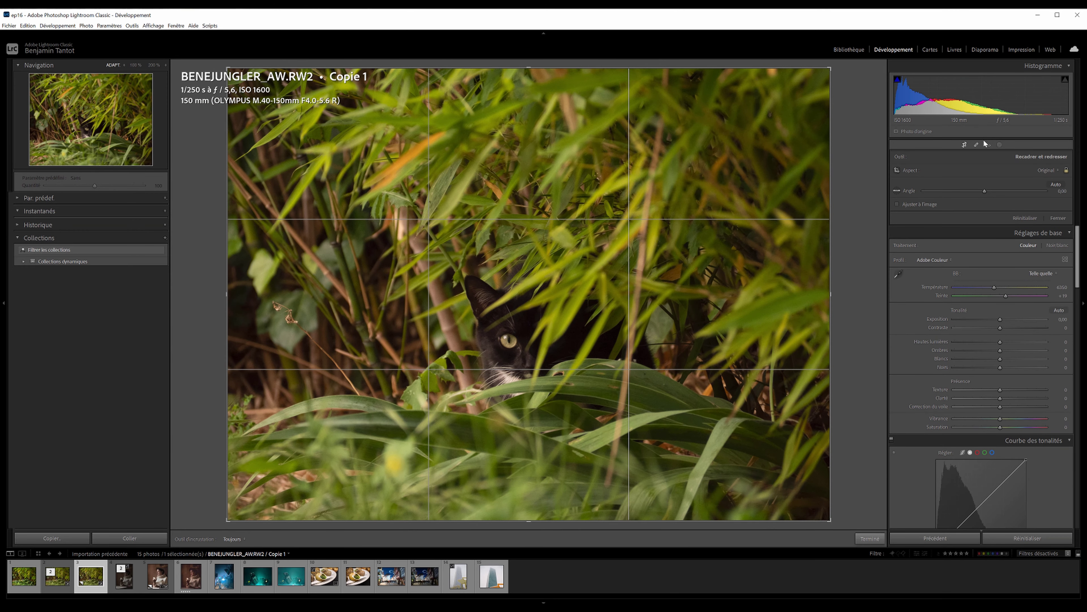
pyautogui.click(964, 145)
pyautogui.click(964, 145)
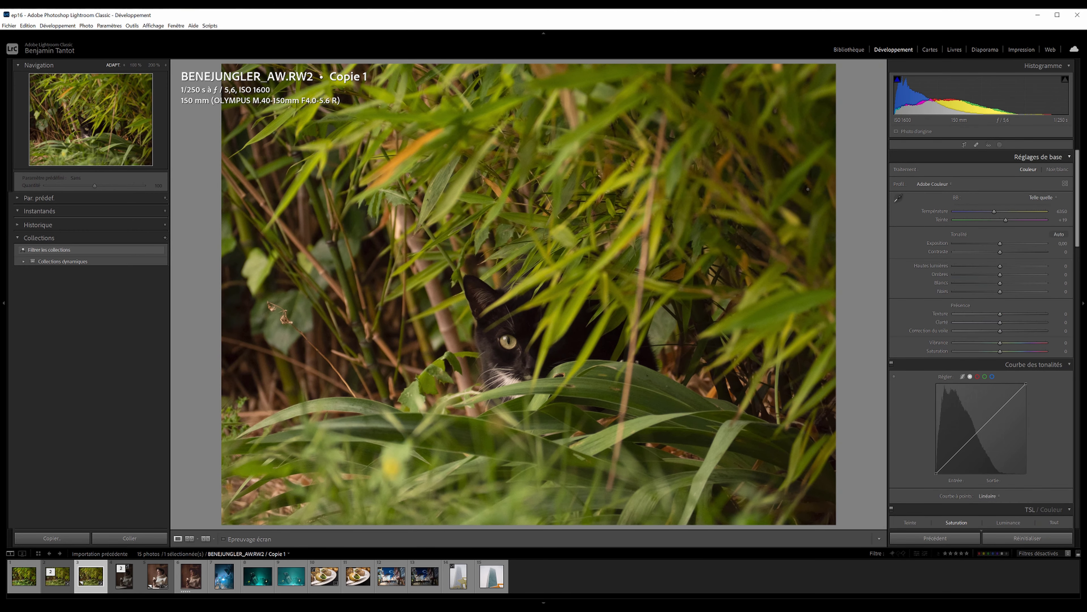
# Set Contrast to +29, lower Whites to about -7, and add Clarity +3.
pyautogui.moveTo(1001, 252)
pyautogui.mouseDown()
pyautogui.moveTo(1006, 243)
pyautogui.moveTo(1012, 265)
pyautogui.moveTo(987, 266)
pyautogui.mouseUp()
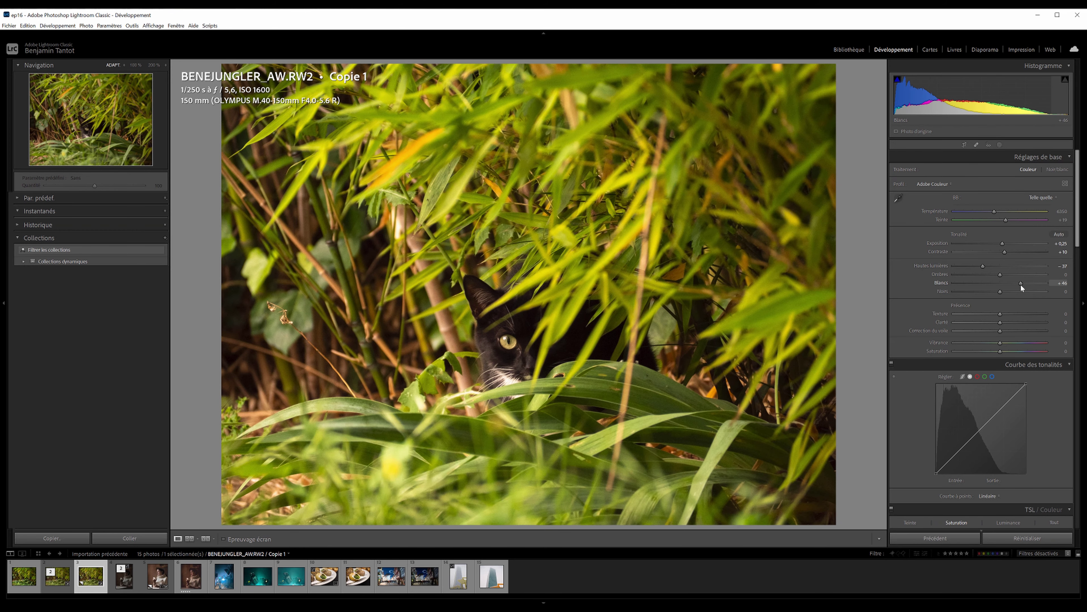
pyautogui.moveTo(1002, 283); pyautogui.dragTo(998, 290)
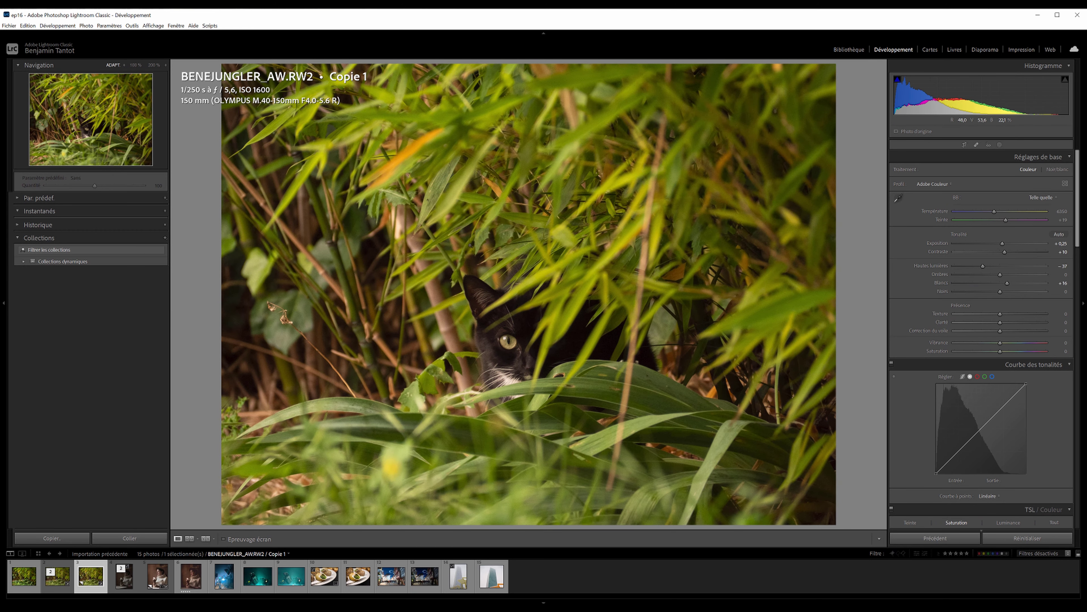
pyautogui.moveTo(1007, 283)
pyautogui.mouseDown()
pyautogui.moveTo(996, 283)
pyautogui.moveTo(1016, 267)
pyautogui.moveTo(994, 282)
pyautogui.moveTo(1018, 285)
pyautogui.moveTo(995, 288)
pyautogui.moveTo(1013, 295)
pyautogui.mouseUp()
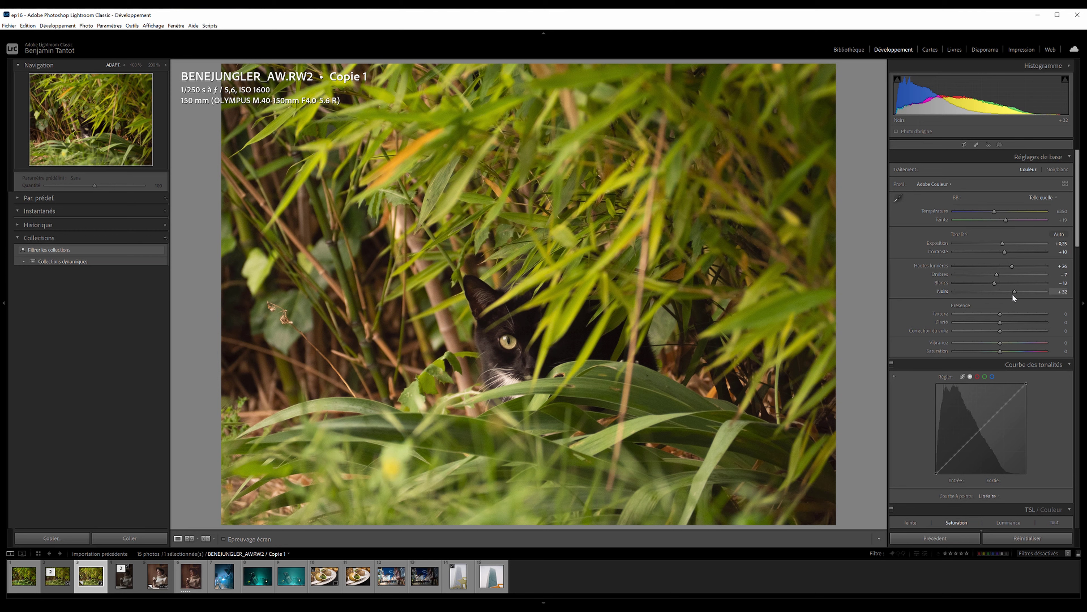
pyautogui.moveTo(1008, 253); pyautogui.dragTo(1017, 254)
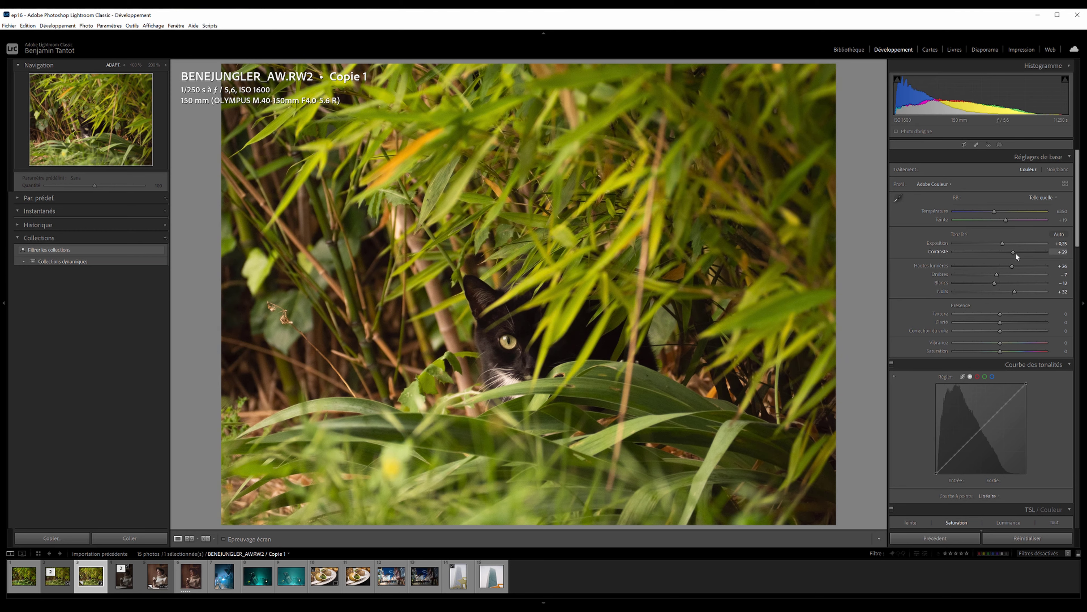
pyautogui.moveTo(1000, 322)
pyautogui.mouseDown()
pyautogui.moveTo(1020, 326)
pyautogui.moveTo(988, 325)
pyautogui.moveTo(1019, 339)
pyautogui.moveTo(992, 338)
pyautogui.moveTo(1043, 337)
pyautogui.moveTo(1002, 328)
pyautogui.mouseUp()
# Draw a radial gradient centred on the cat and invert it to cover the surroundings.
pyautogui.hotkey('shift', 'm')
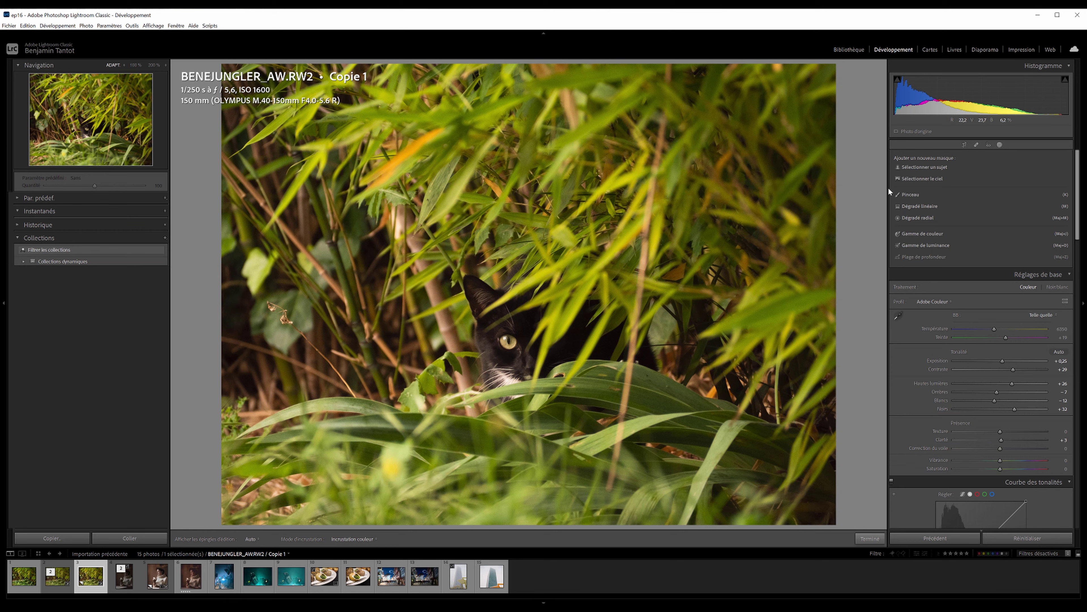
pyautogui.moveTo(518, 338); pyautogui.dragTo(673, 453)
pyautogui.moveTo(575, 344); pyautogui.dragTo(580, 346)
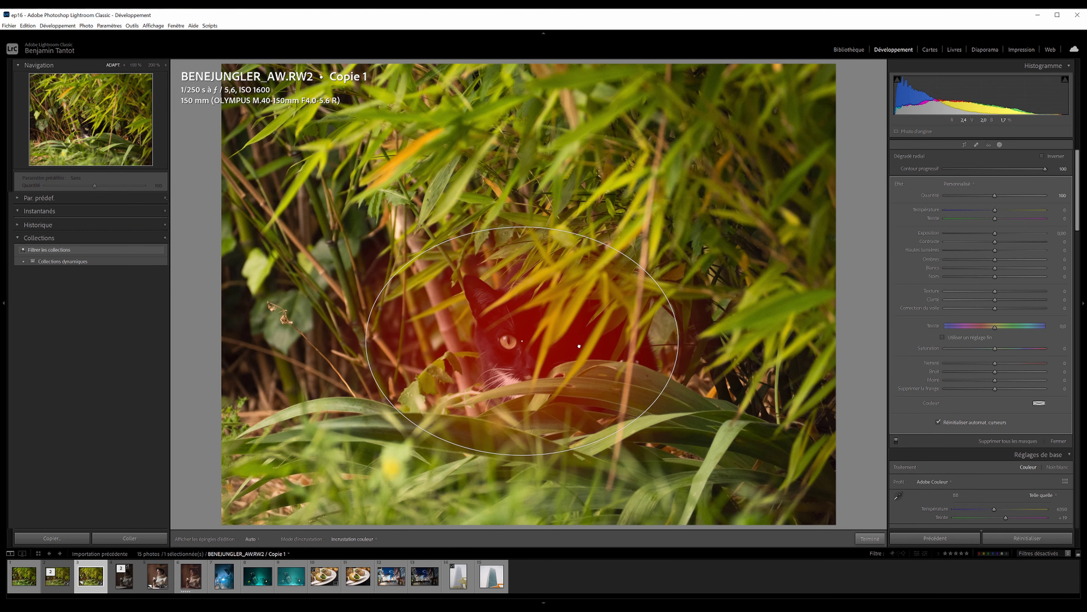
pyautogui.click(855, 98)
pyautogui.rightClick(837, 112)
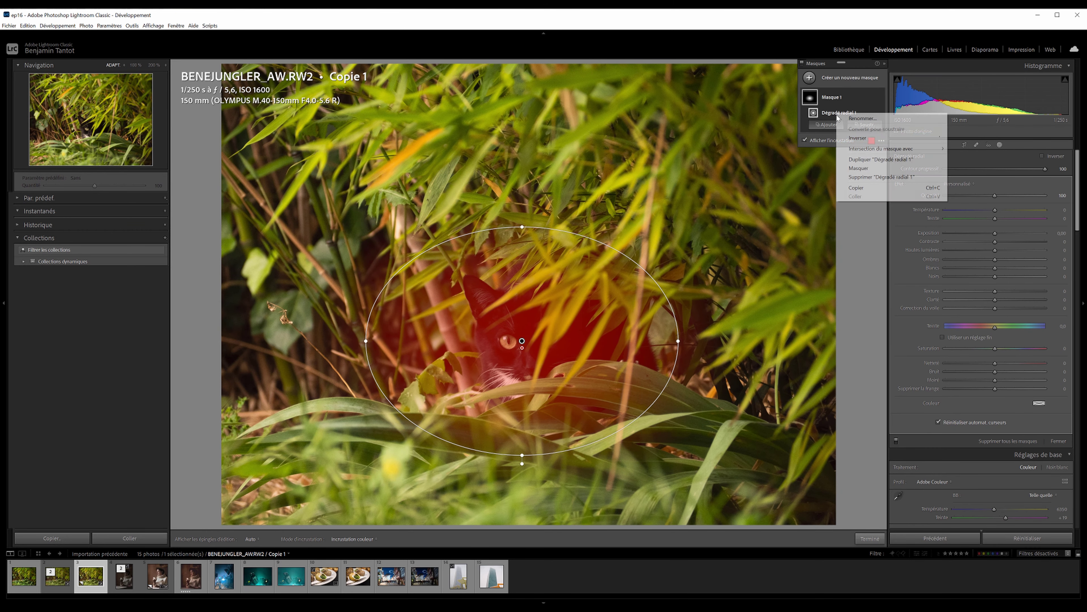
pyautogui.click(852, 138)
# Lower Clarity, Highlights, Whites and Shadows around the cat, toggling the mask to compare.
pyautogui.moveTo(996, 300); pyautogui.dragTo(991, 307)
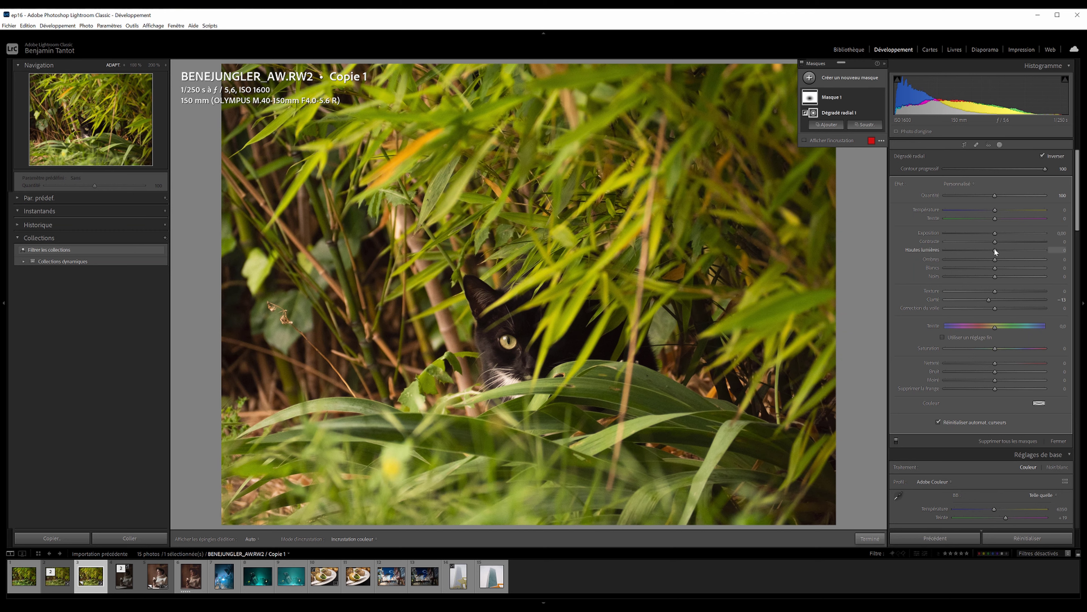
pyautogui.moveTo(996, 252); pyautogui.dragTo(988, 252)
pyautogui.moveTo(995, 267); pyautogui.dragTo(989, 268)
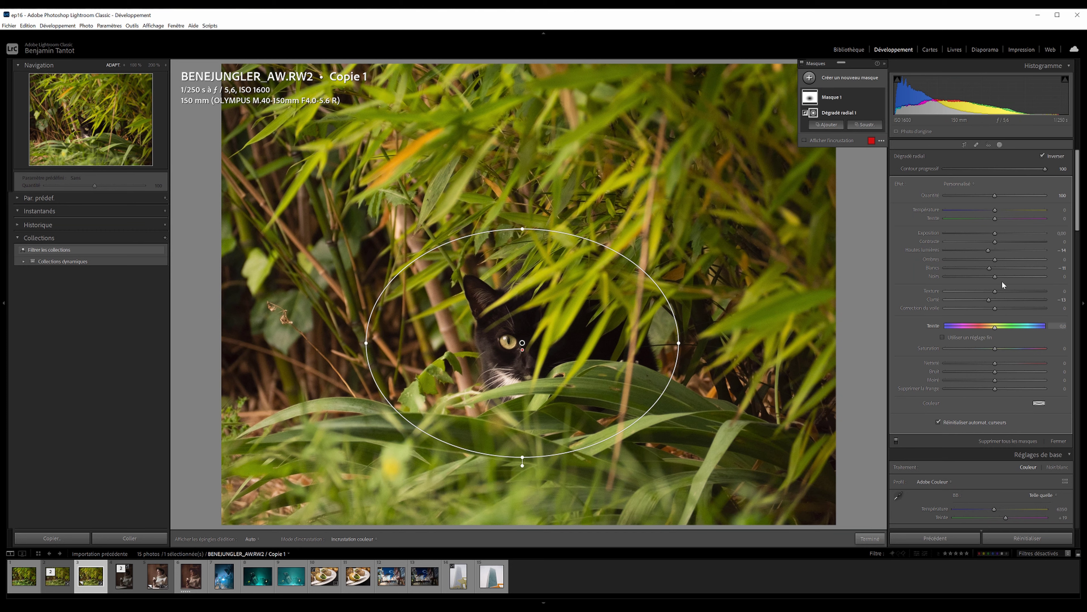
pyautogui.moveTo(988, 269); pyautogui.dragTo(991, 262)
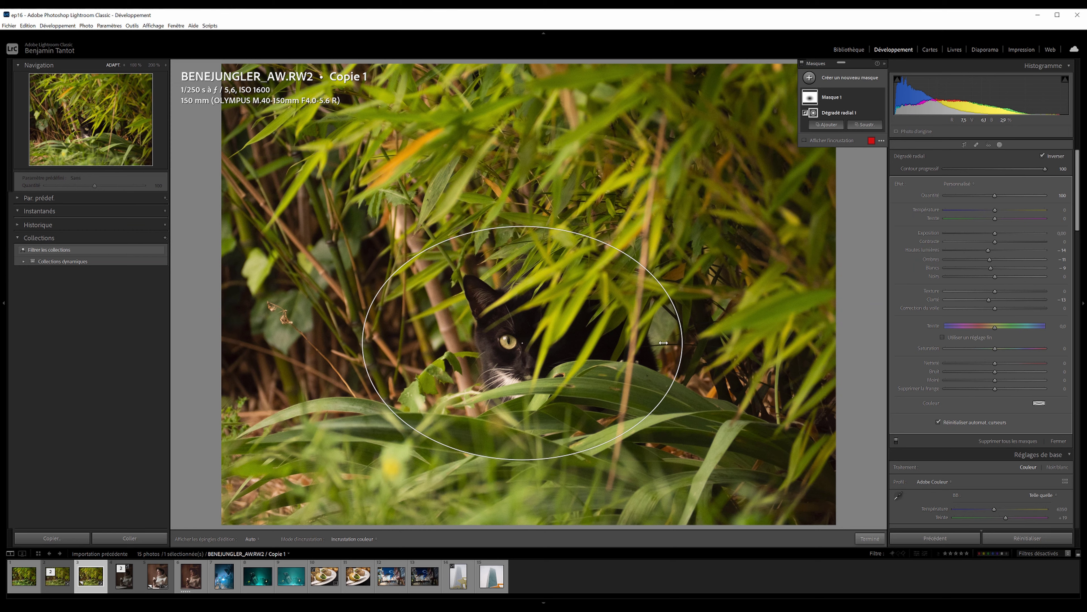
pyautogui.click(880, 113)
pyautogui.click(880, 113)
pyautogui.click(879, 113)
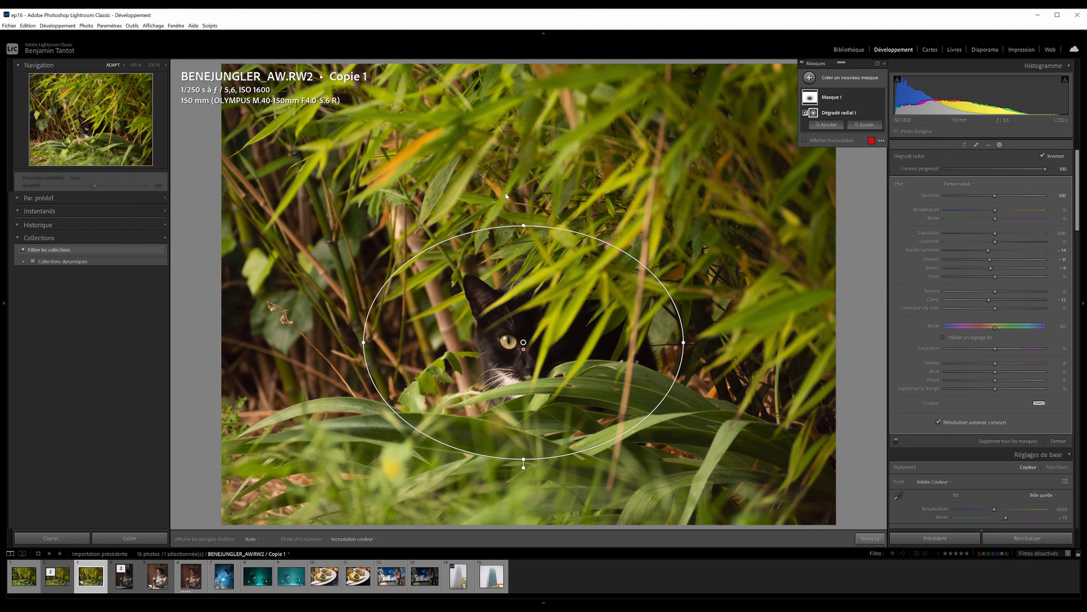
pyautogui.click(1000, 144)
# Set Dehaze to +20, then pull it back down to −2.
pyautogui.click(1009, 332)
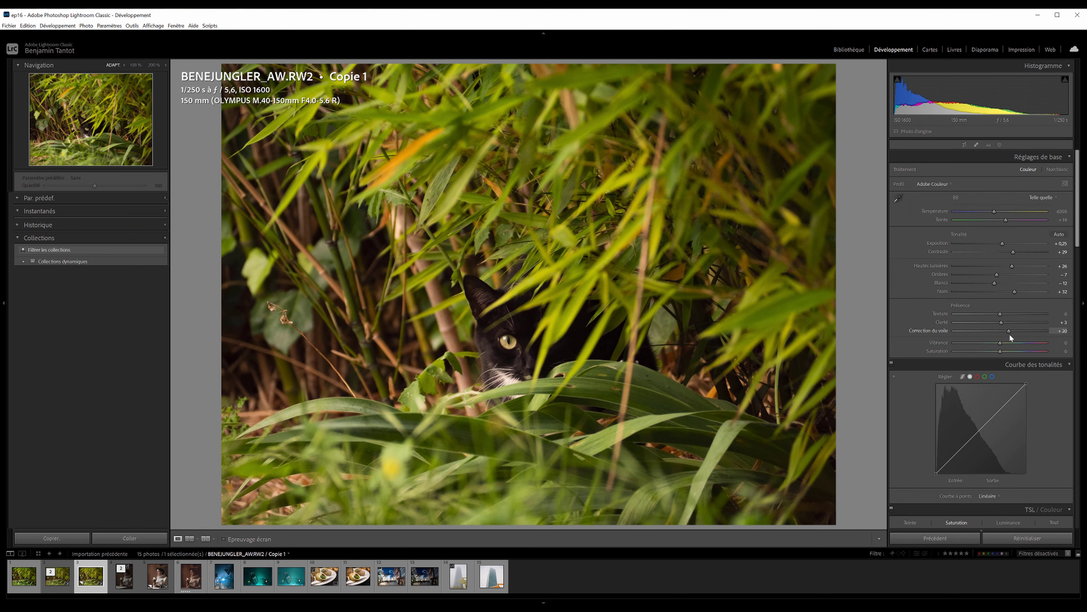
pyautogui.moveTo(1020, 336)
pyautogui.mouseDown()
pyautogui.moveTo(988, 335)
pyautogui.moveTo(1000, 340)
pyautogui.mouseUp()
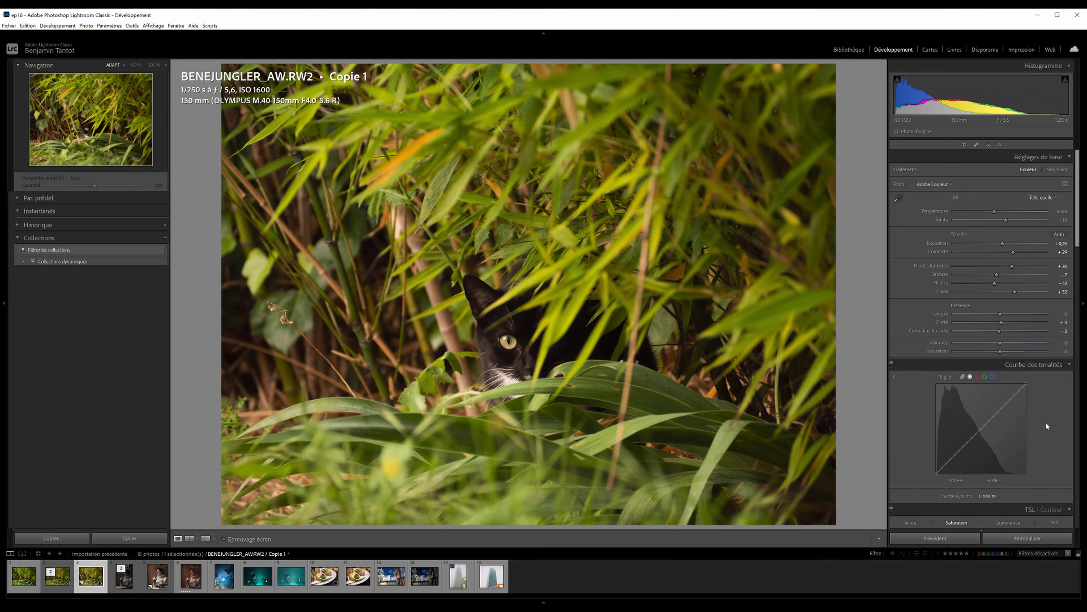
pyautogui.scroll(-10, 1046, 422)
pyautogui.scroll(-5, 1037, 436)
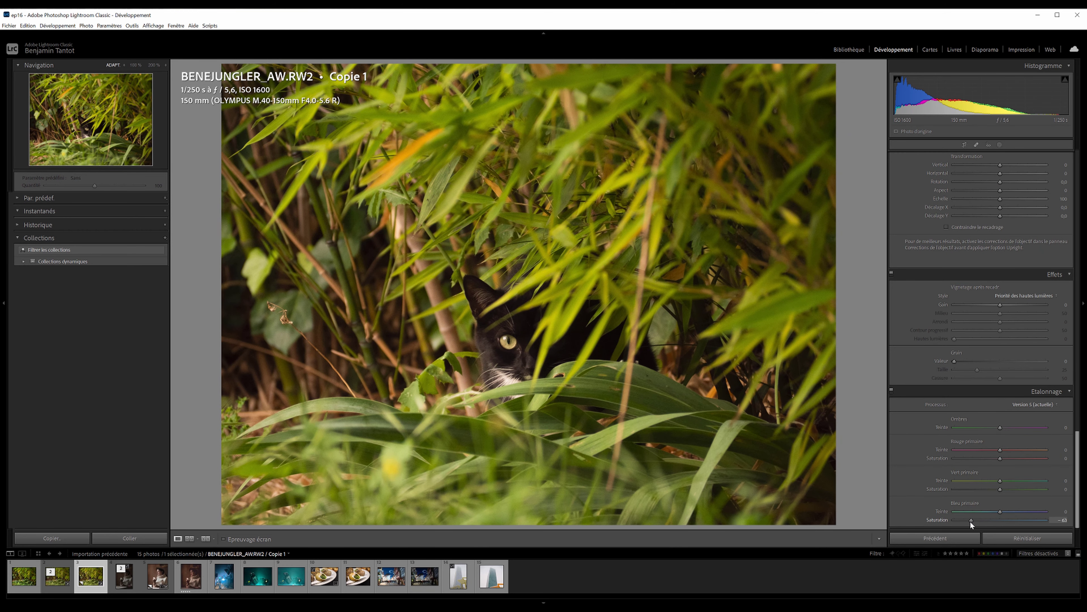
# In Calibration, set Blue Primary saturation to +40 with a small hue shift.
pyautogui.moveTo(970, 521); pyautogui.dragTo(1004, 520)
pyautogui.moveTo(1004, 520); pyautogui.dragTo(1054, 520)
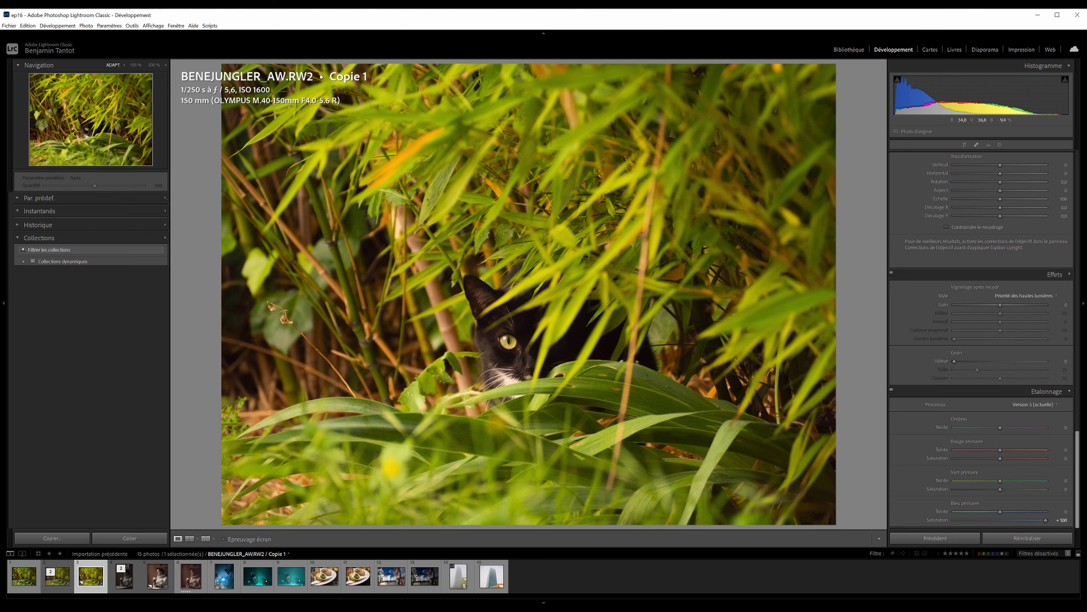
pyautogui.moveTo(1007, 519)
pyautogui.mouseDown()
pyautogui.moveTo(932, 517)
pyautogui.moveTo(995, 520)
pyautogui.moveTo(969, 522)
pyautogui.moveTo(1009, 511)
pyautogui.moveTo(1003, 490)
pyautogui.moveTo(1017, 492)
pyautogui.moveTo(999, 492)
pyautogui.mouseUp()
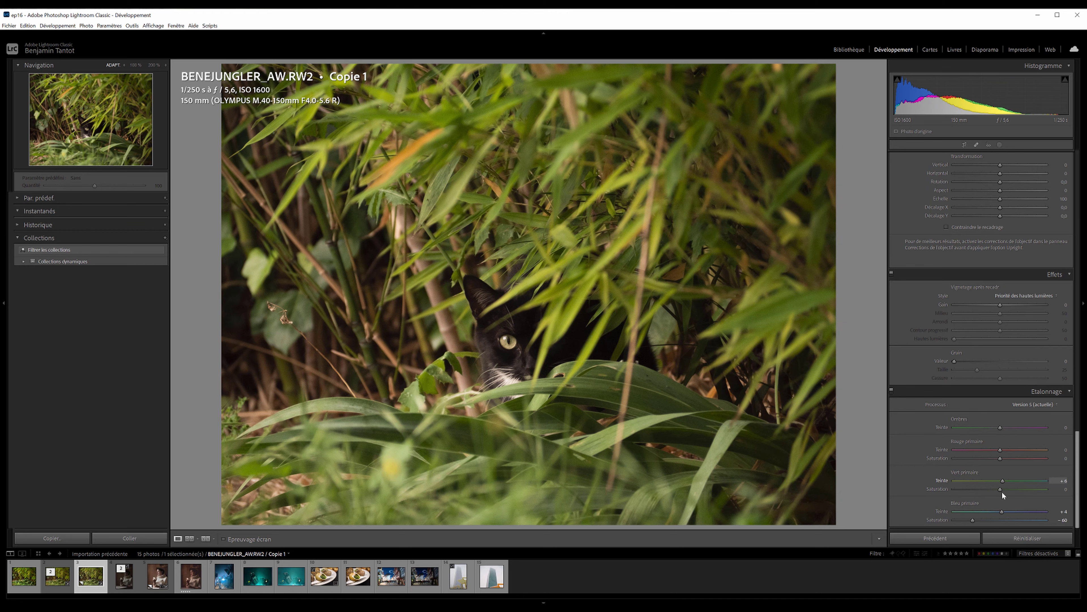
# Retune Contrast to +56, Saturation to +16, Highlights to +38, and nudge Dehaze lower.
pyautogui.scroll(10, 1056, 361)
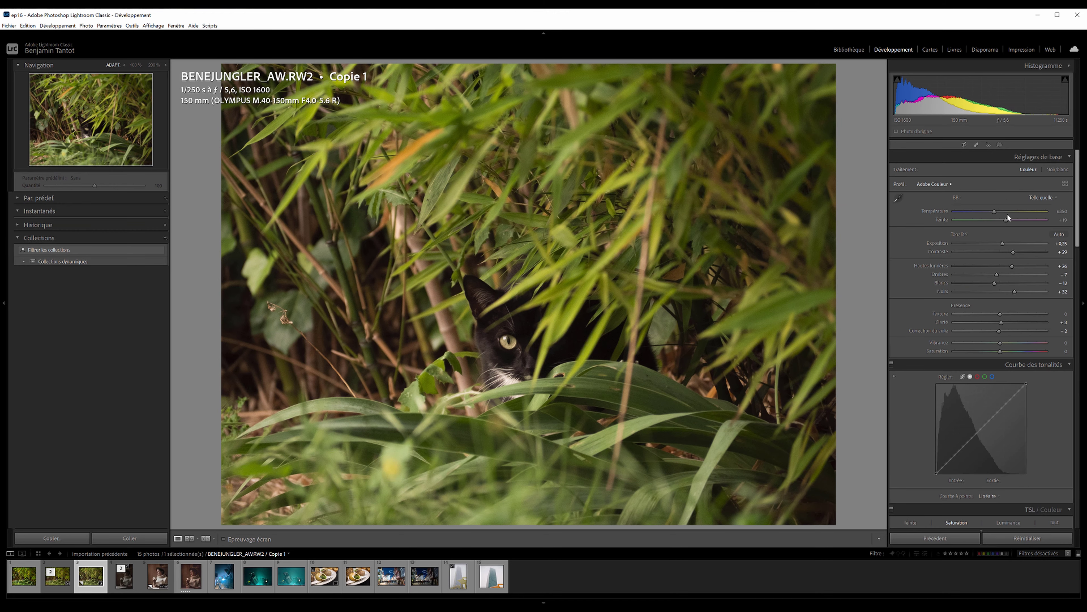
pyautogui.moveTo(1015, 254)
pyautogui.mouseDown()
pyautogui.moveTo(1004, 252)
pyautogui.moveTo(1018, 252)
pyautogui.moveTo(996, 283)
pyautogui.moveTo(985, 266)
pyautogui.moveTo(999, 284)
pyautogui.moveTo(1011, 265)
pyautogui.mouseUp()
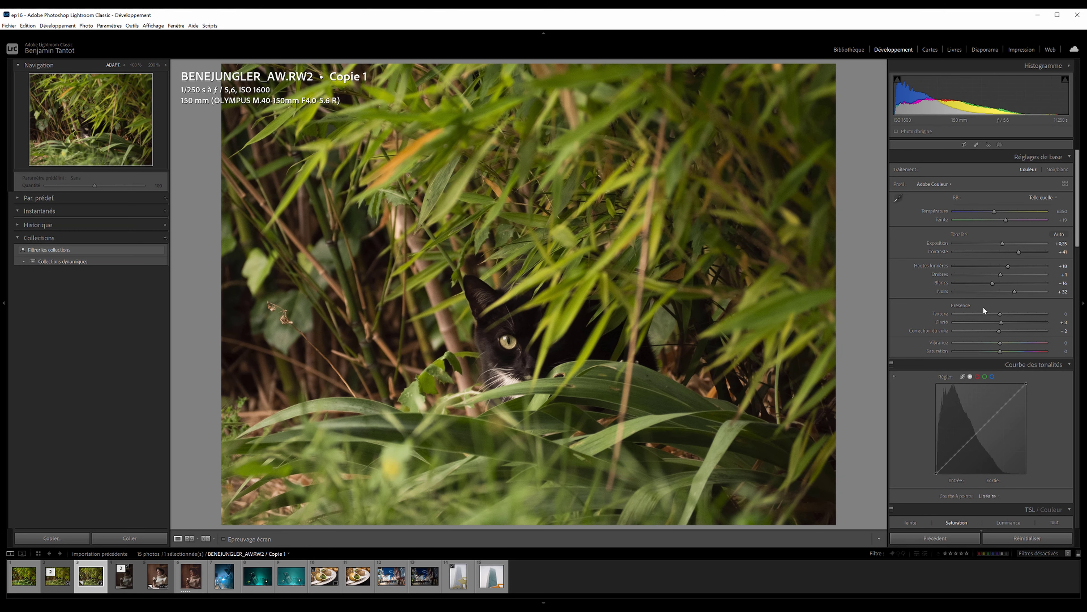
pyautogui.moveTo(1005, 350)
pyautogui.mouseDown()
pyautogui.moveTo(978, 347)
pyautogui.moveTo(1017, 352)
pyautogui.mouseUp()
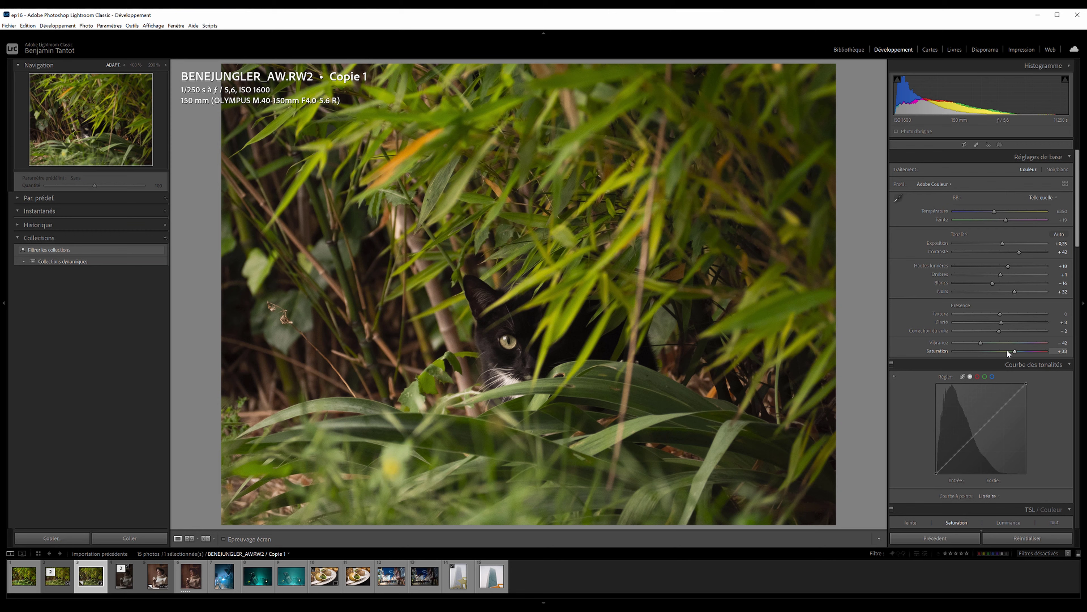
pyautogui.moveTo(1004, 350)
pyautogui.mouseDown()
pyautogui.moveTo(991, 351)
pyautogui.moveTo(1019, 345)
pyautogui.mouseUp()
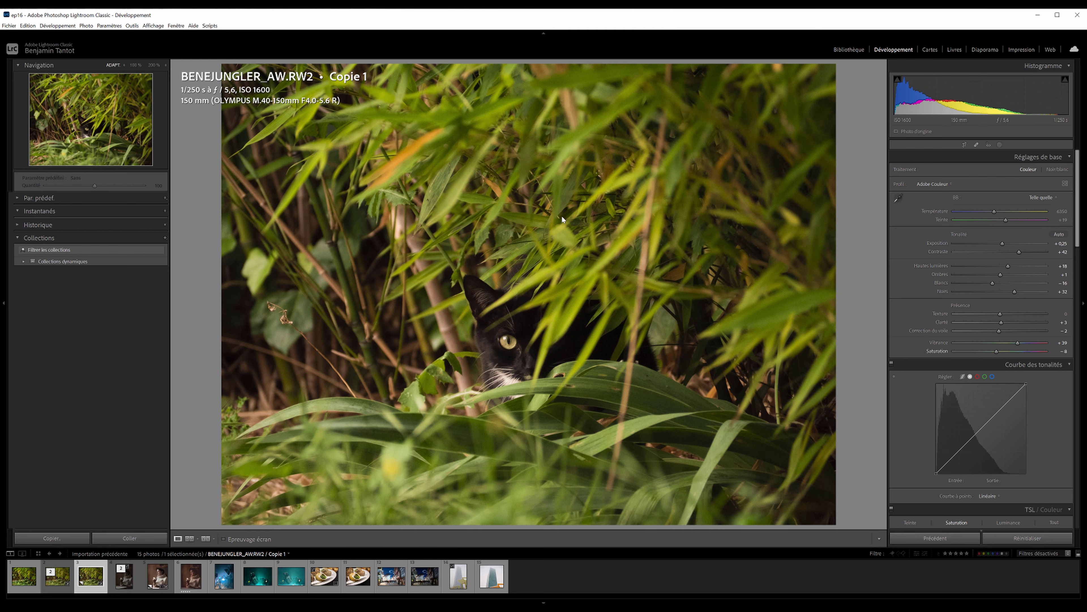
pyautogui.moveTo(996, 353)
pyautogui.mouseDown()
pyautogui.moveTo(985, 352)
pyautogui.moveTo(1003, 354)
pyautogui.mouseUp()
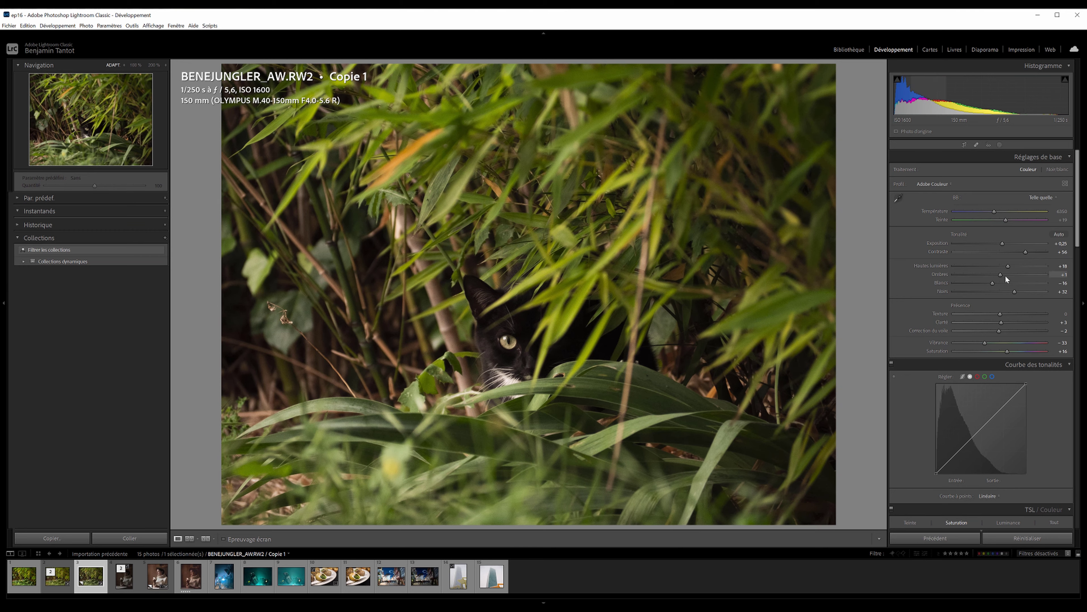
pyautogui.moveTo(1008, 266)
pyautogui.mouseDown()
pyautogui.moveTo(1022, 267)
pyautogui.moveTo(1002, 241)
pyautogui.mouseUp()
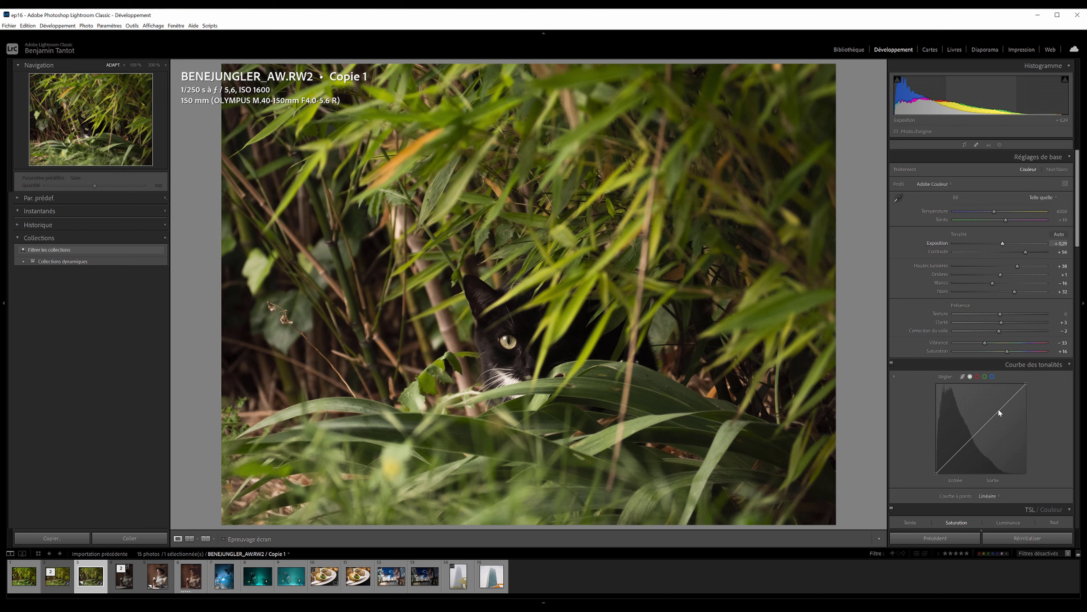
pyautogui.moveTo(999, 331); pyautogui.dragTo(994, 331)
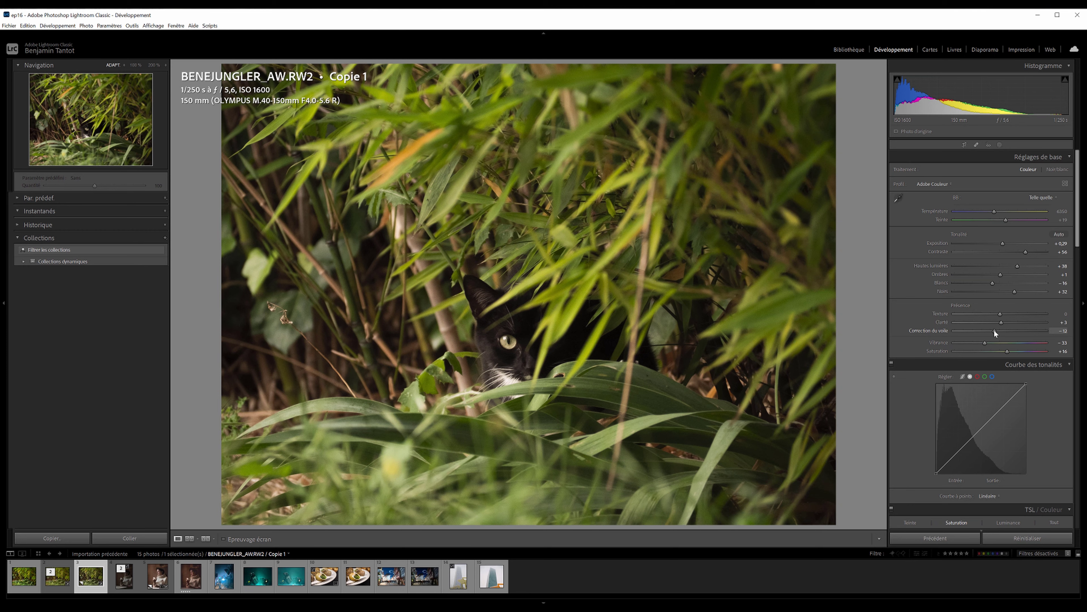
# Tint Color Grading highlights warm yellow and midtones faint green, checking before/after.
pyautogui.scroll(-10, 994, 322)
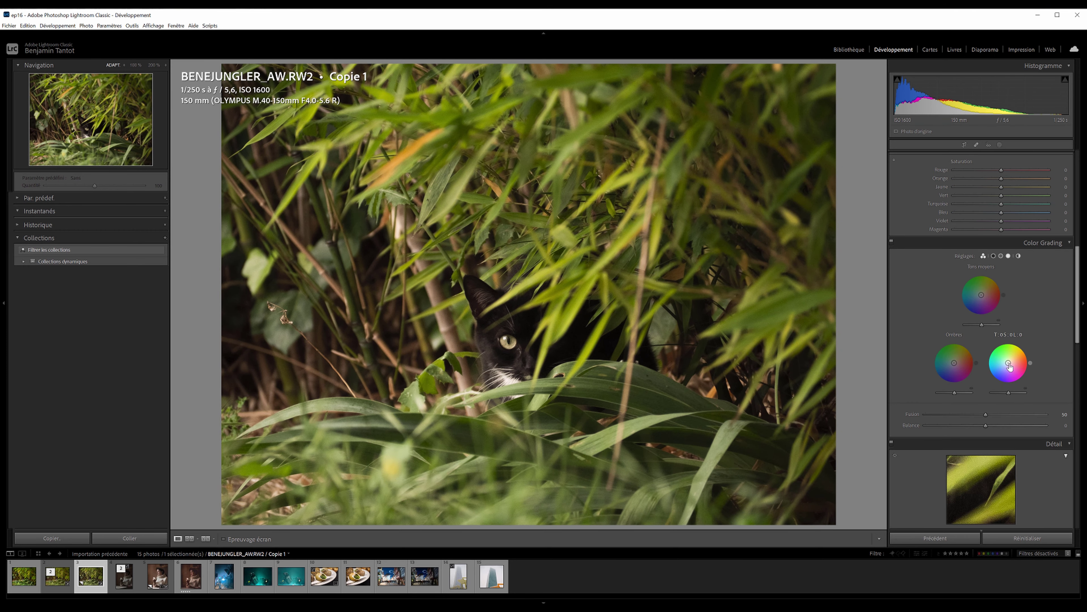
pyautogui.moveTo(1031, 362)
pyautogui.mouseDown()
pyautogui.moveTo(989, 374)
pyautogui.moveTo(1020, 344)
pyautogui.mouseUp()
pyautogui.moveTo(981, 295); pyautogui.dragTo(980, 293)
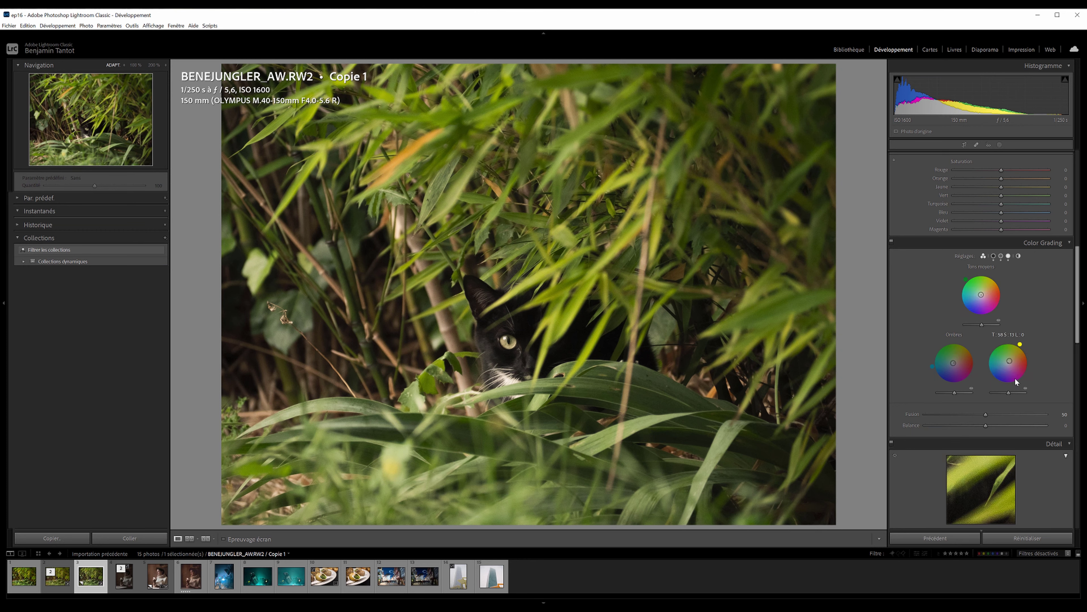
pyautogui.moveTo(1009, 365); pyautogui.dragTo(1014, 348)
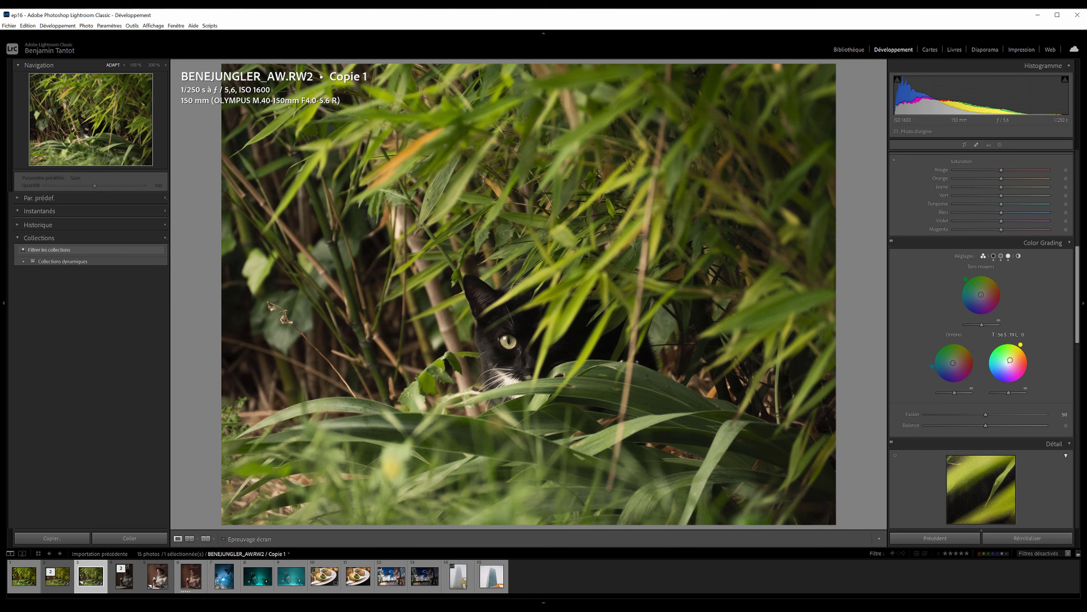
pyautogui.press('\\')
pyautogui.press('\\')
pyautogui.press('\\')
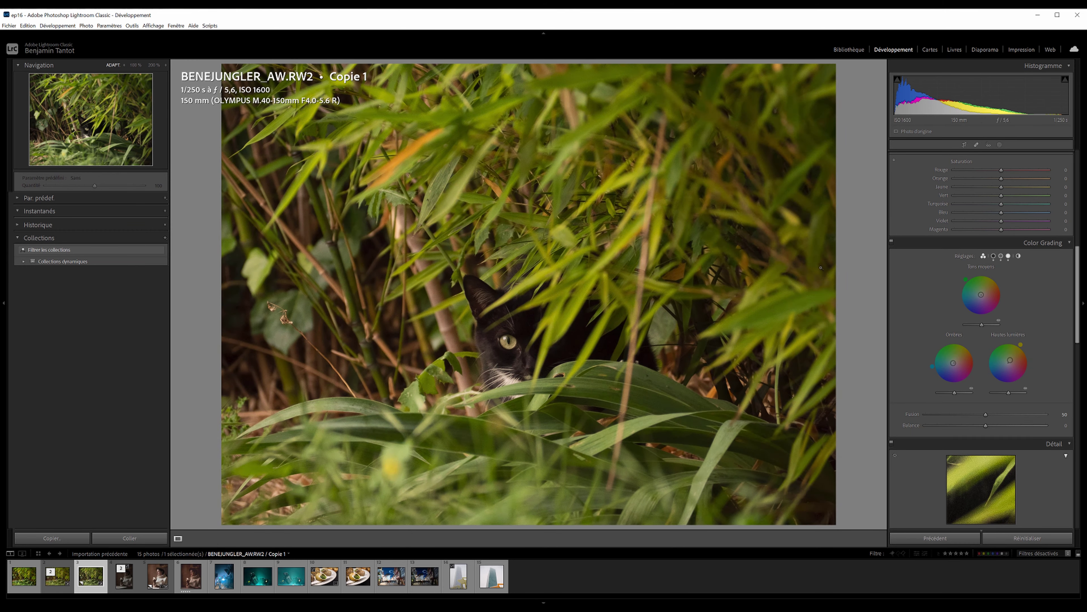
pyautogui.press('\\')
pyautogui.scroll(5, 960, 247)
pyautogui.scroll(5, 961, 247)
# Raise Contrast to +60 and Saturation to +32, and lower Vibrance.
pyautogui.moveTo(1027, 252); pyautogui.dragTo(1029, 255)
pyautogui.moveTo(1007, 351); pyautogui.dragTo(1014, 352)
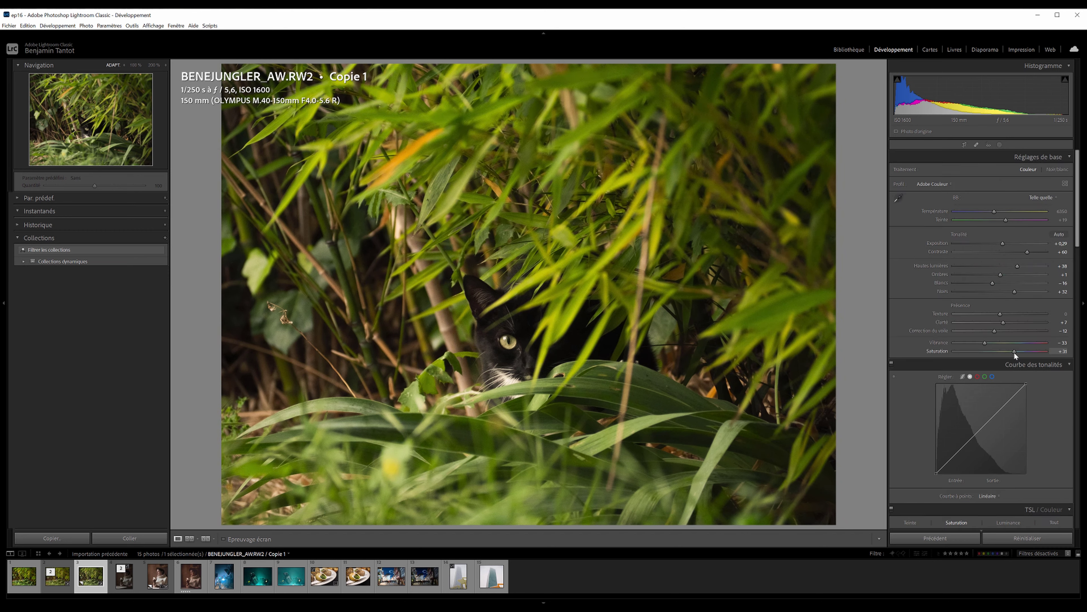
pyautogui.click(981, 344)
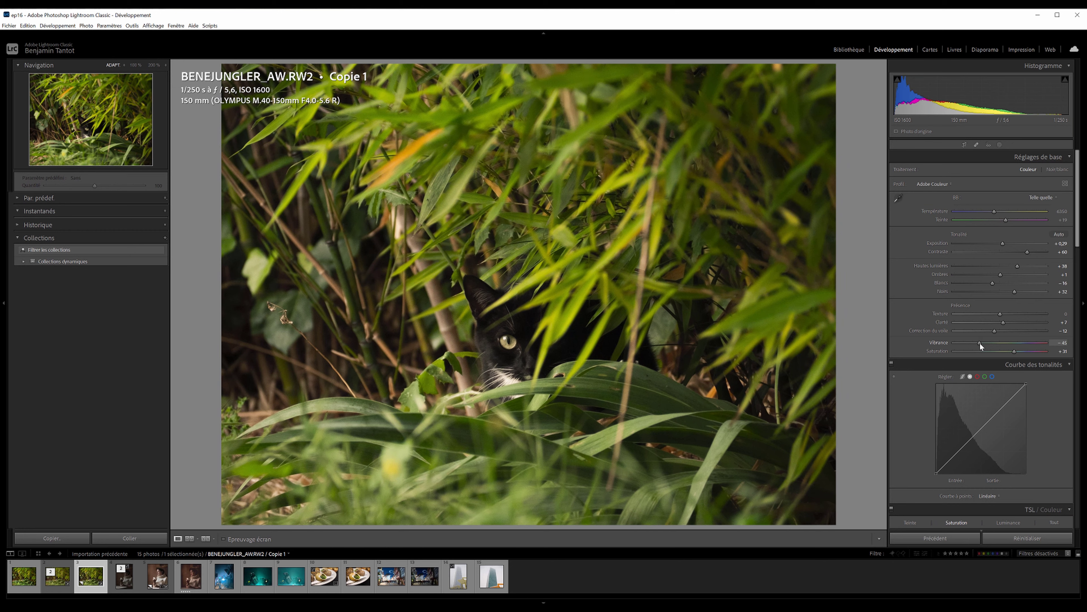
pyautogui.moveTo(977, 343); pyautogui.dragTo(976, 343)
# In the HSL Hue tab, set Turquoise hue to −67 and reset Blue hue to 0.
pyautogui.scroll(-5, 989, 360)
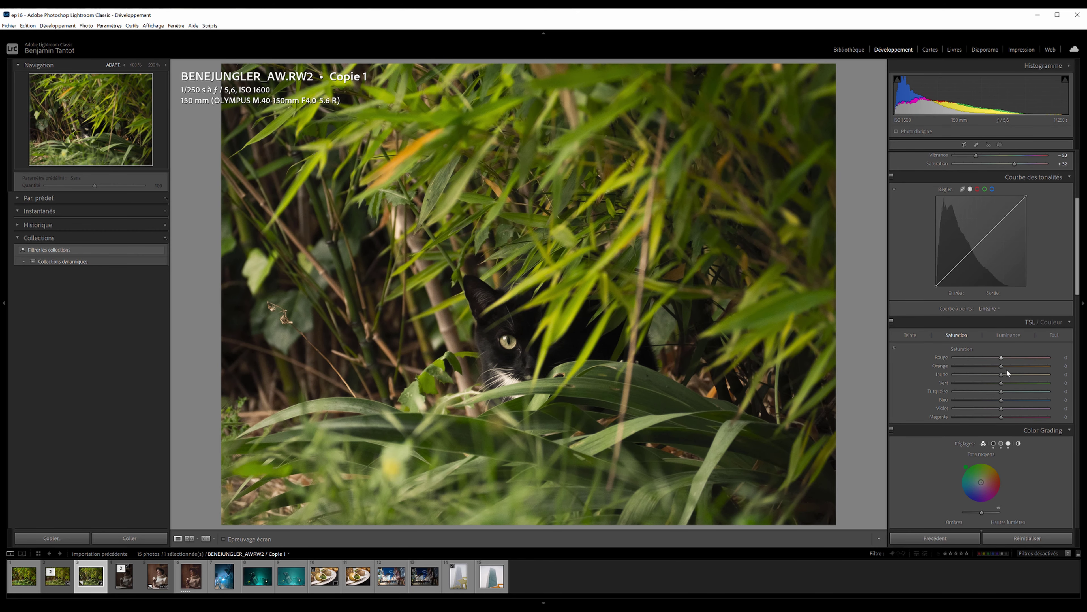
pyautogui.click(910, 335)
pyautogui.moveTo(1001, 391); pyautogui.dragTo(935, 391)
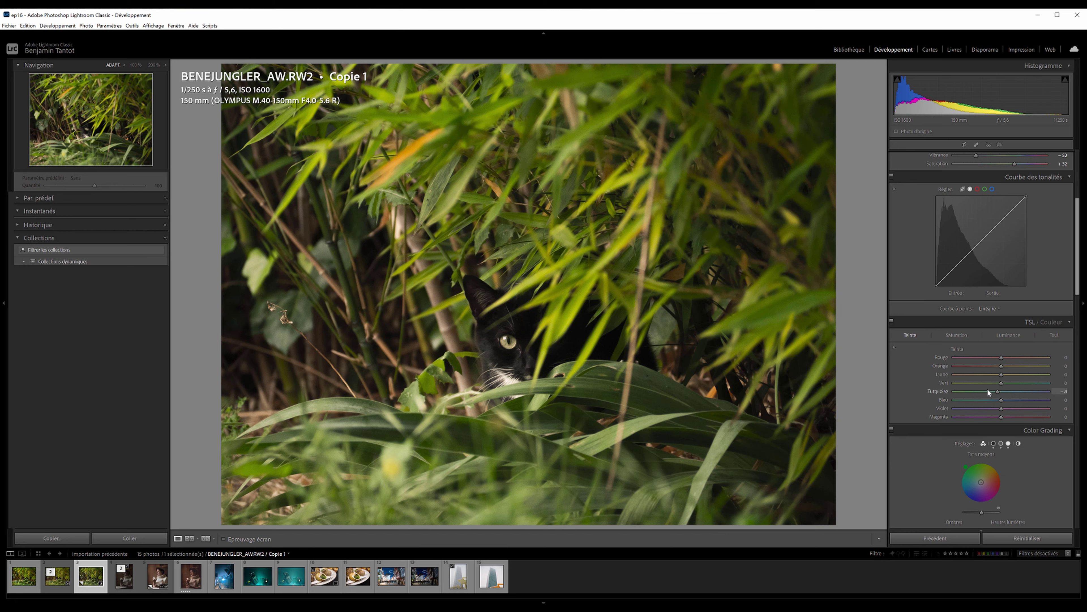
pyautogui.moveTo(955, 391)
pyautogui.mouseDown()
pyautogui.moveTo(970, 392)
pyautogui.moveTo(889, 403)
pyautogui.mouseUp()
pyautogui.doubleClick(943, 398)
# Reset Green hue to 0 and settle Yellow hue near neutral, about −3.
pyautogui.moveTo(984, 384)
pyautogui.mouseDown()
pyautogui.moveTo(1018, 390)
pyautogui.moveTo(976, 396)
pyautogui.mouseUp()
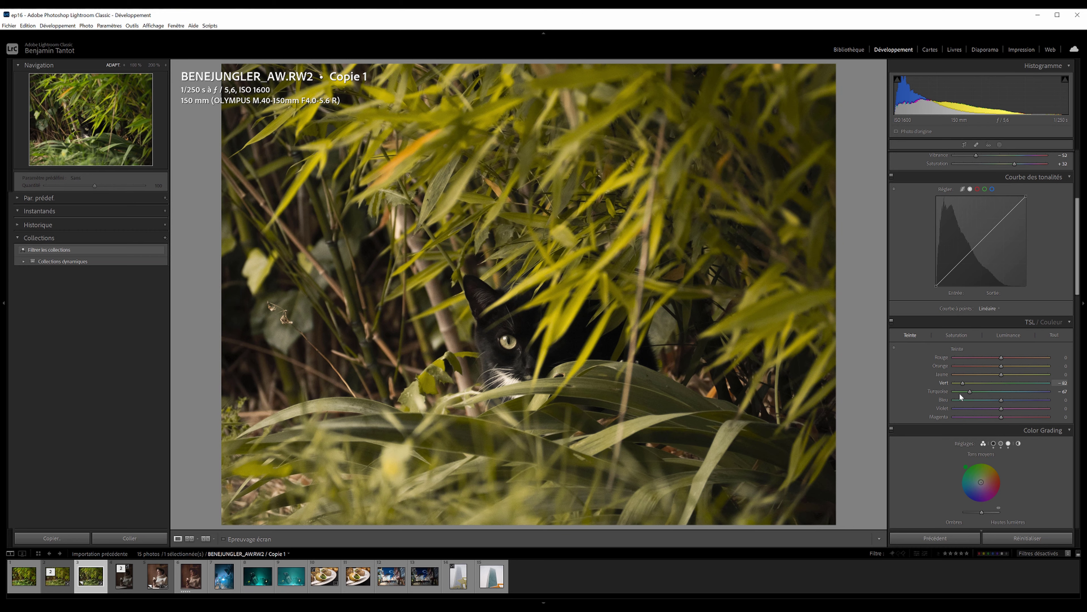
pyautogui.moveTo(991, 398); pyautogui.dragTo(1011, 401)
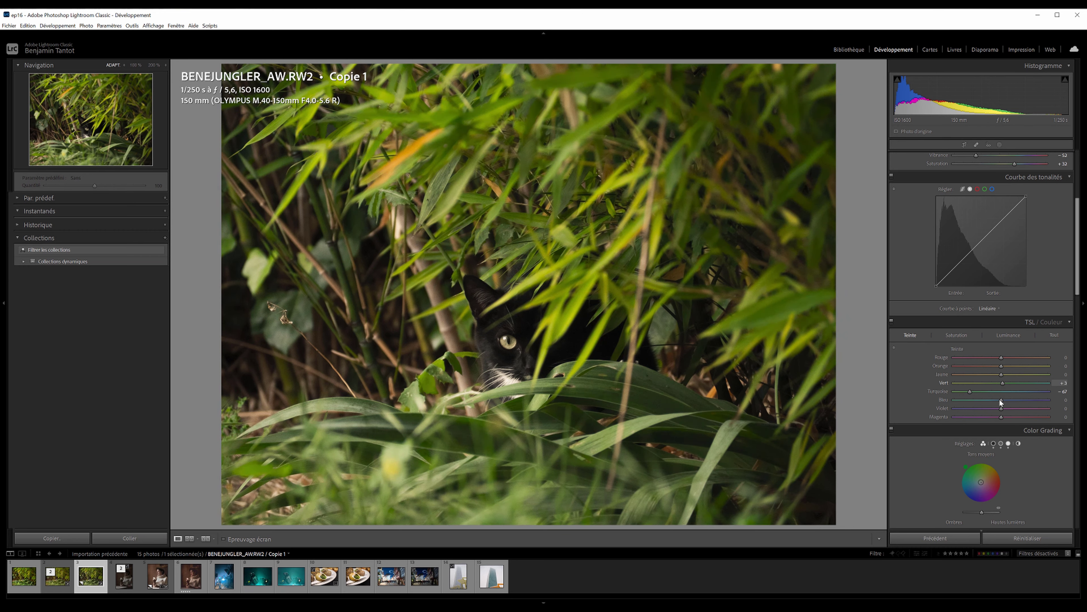
pyautogui.doubleClick(948, 383)
pyautogui.moveTo(1000, 375)
pyautogui.mouseDown()
pyautogui.moveTo(975, 376)
pyautogui.moveTo(1065, 383)
pyautogui.mouseUp()
pyautogui.moveTo(988, 381)
pyautogui.mouseDown()
pyautogui.moveTo(1025, 393)
pyautogui.moveTo(998, 392)
pyautogui.mouseUp()
pyautogui.moveTo(1001, 394); pyautogui.dragTo(1000, 392)
# Create a Brush mask and paint it over the cat's iris at 200% zoom.
pyautogui.click(137, 65)
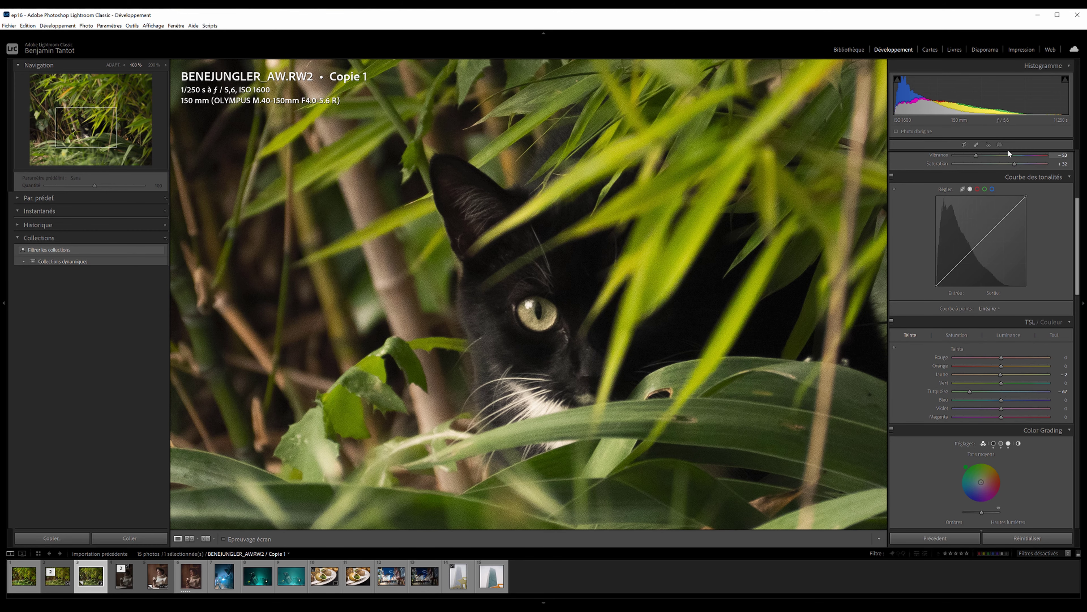
pyautogui.click(1001, 145)
pyautogui.click(835, 81)
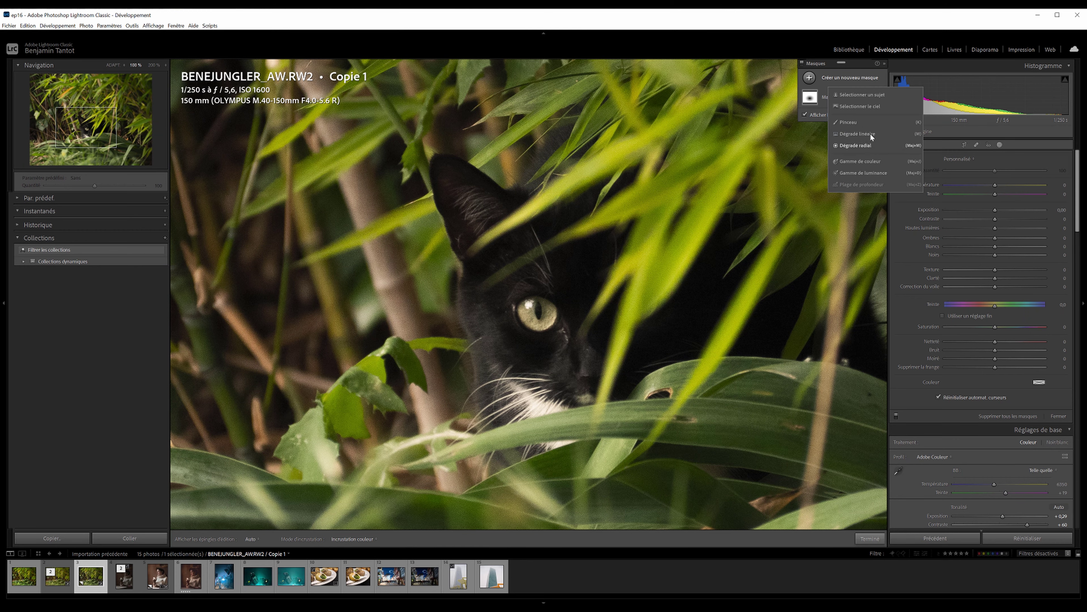
pyautogui.click(857, 122)
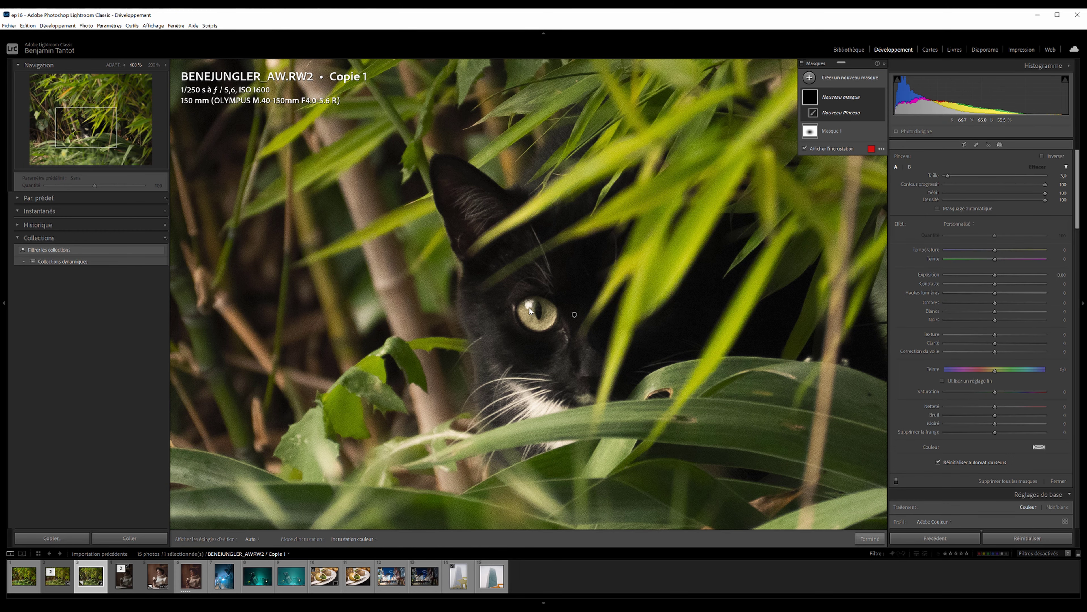
pyautogui.click(154, 64)
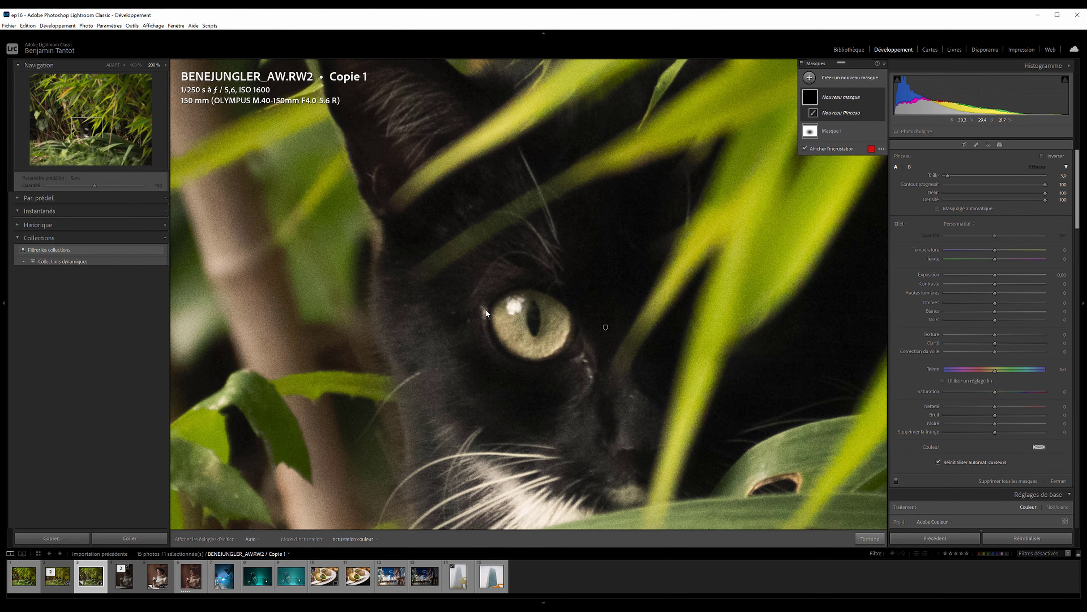
pyautogui.moveTo(521, 295); pyautogui.dragTo(501, 320)
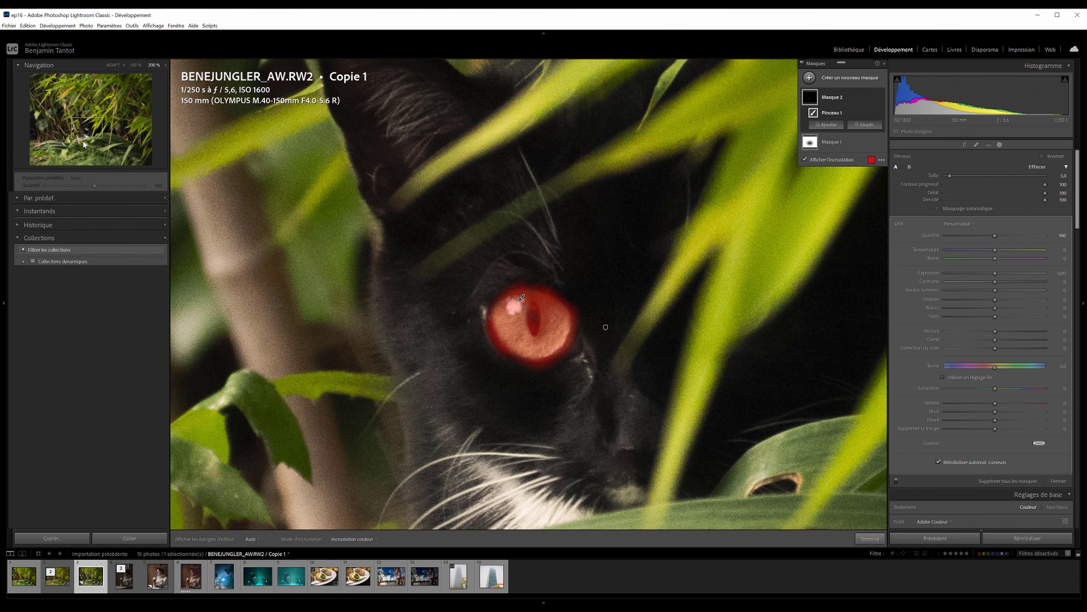
pyautogui.click(112, 65)
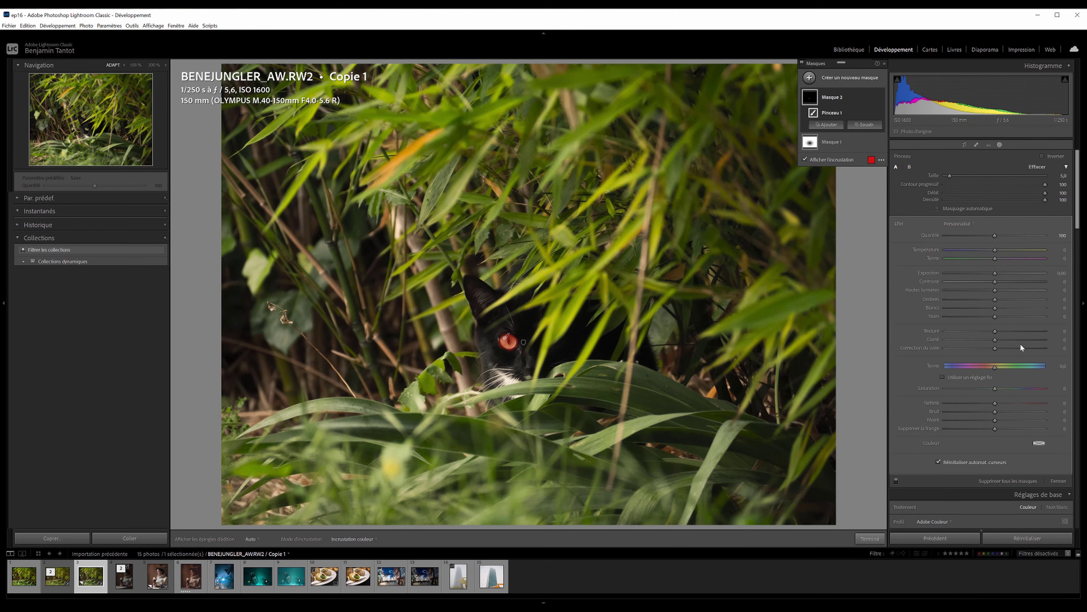
pyautogui.press('o')
# Boost the eye mask's saturation, set whites to 40, and slightly lower clarity and highlights.
pyautogui.moveTo(1038, 343)
pyautogui.mouseDown()
pyautogui.moveTo(987, 343)
pyautogui.moveTo(1035, 308)
pyautogui.moveTo(1007, 332)
pyautogui.moveTo(1013, 339)
pyautogui.moveTo(1013, 310)
pyautogui.moveTo(997, 295)
pyautogui.mouseUp()
pyautogui.moveTo(997, 368); pyautogui.dragTo(1009, 367)
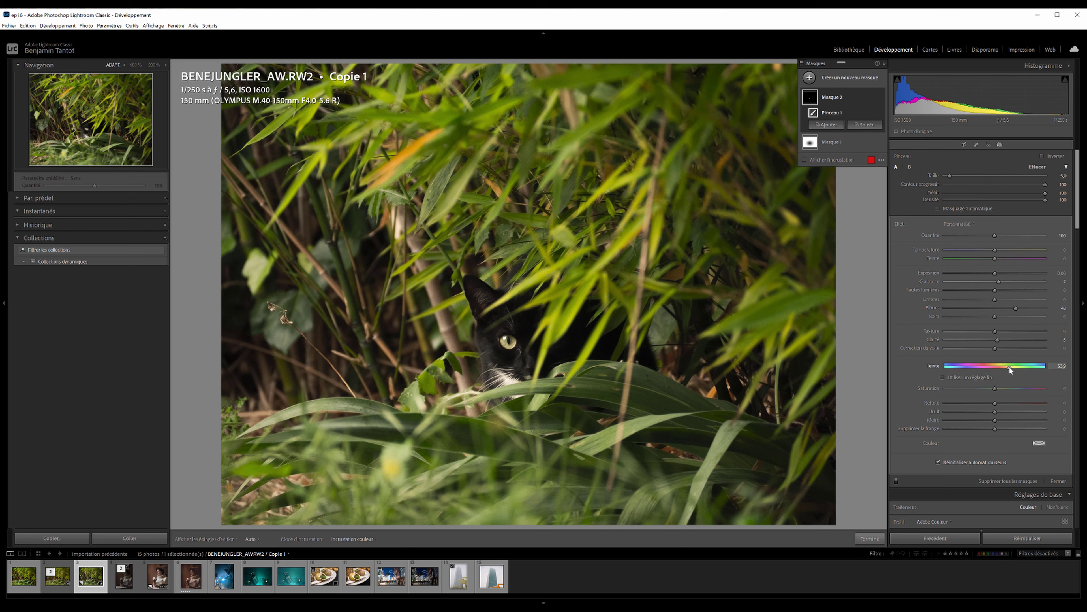
pyautogui.doubleClick(926, 364)
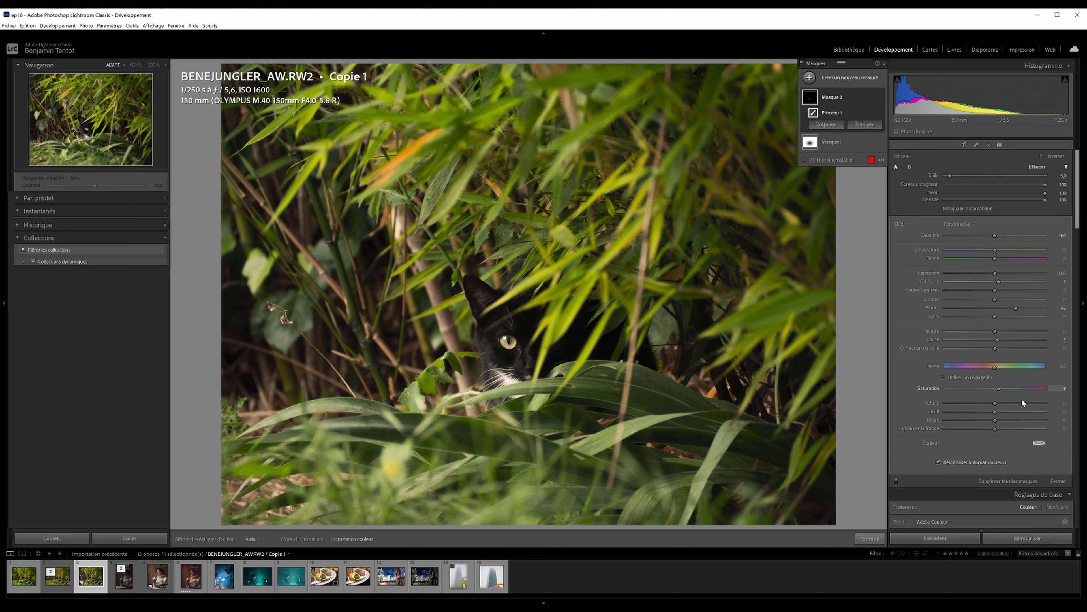
pyautogui.moveTo(1022, 399); pyautogui.dragTo(1079, 409)
pyautogui.moveTo(1021, 307); pyautogui.dragTo(1014, 308)
pyautogui.moveTo(988, 342); pyautogui.dragTo(997, 344)
pyautogui.moveTo(995, 290); pyautogui.dragTo(998, 290)
# Crop the photo to a 16 x 9 aspect ratio, repositioning it inside the frame.
pyautogui.click(1001, 145)
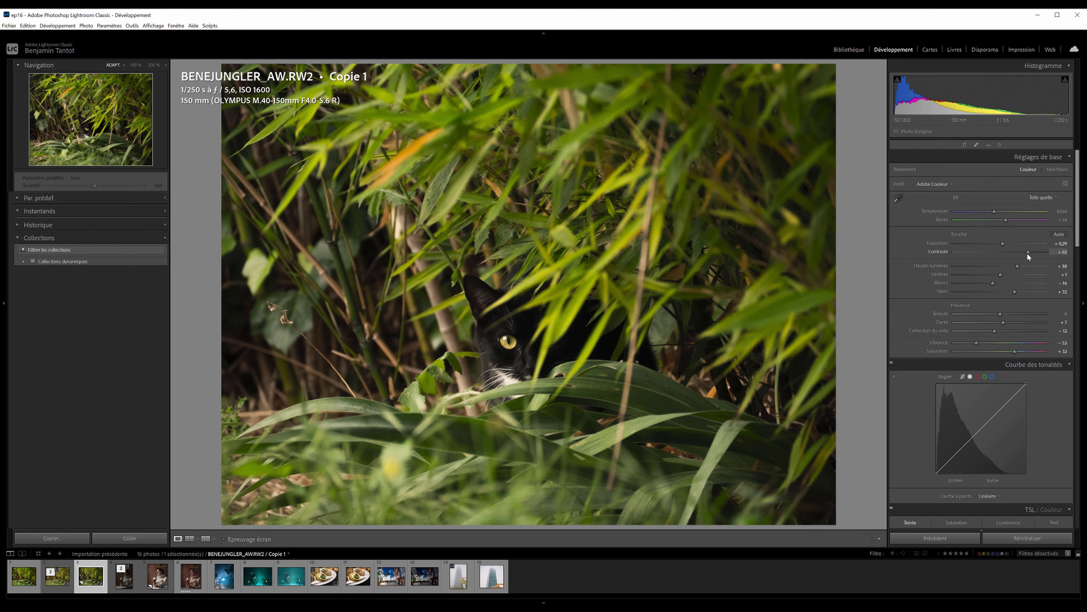
pyautogui.click(963, 145)
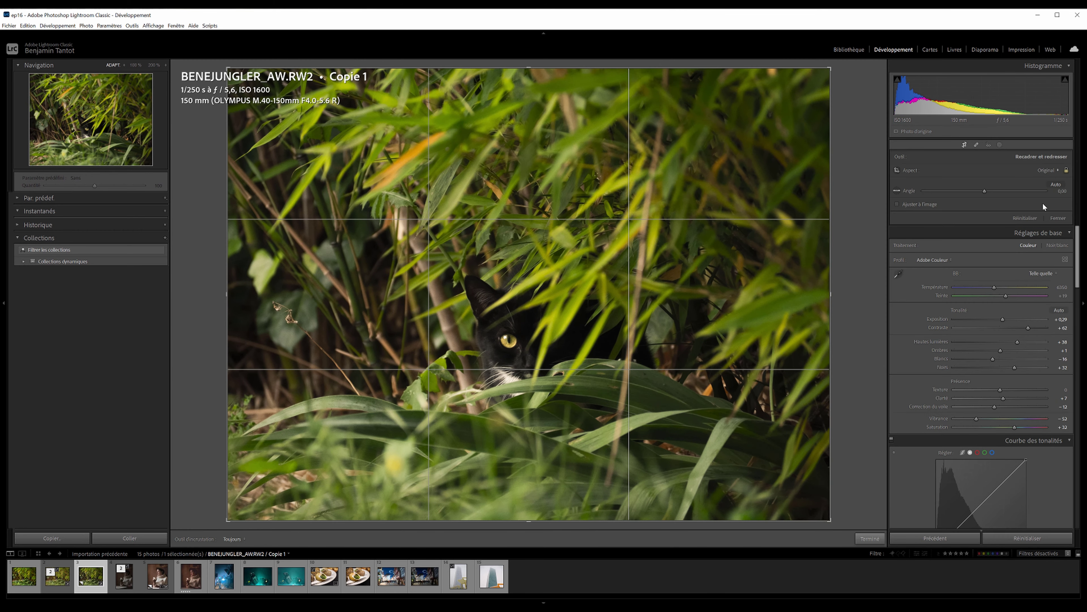
pyautogui.click(1047, 172)
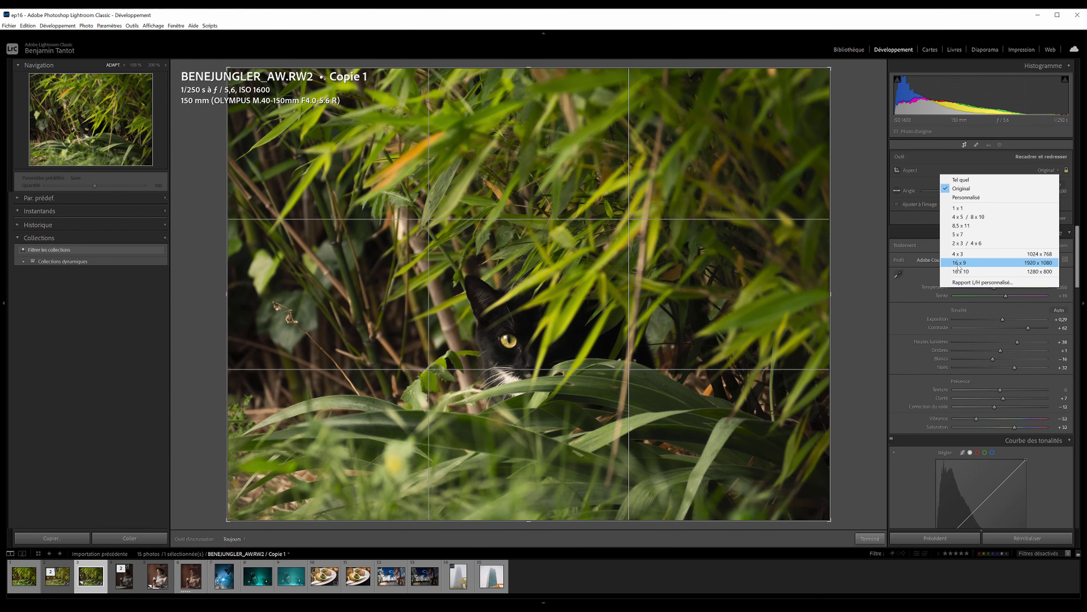
pyautogui.click(958, 267)
pyautogui.moveTo(717, 266); pyautogui.dragTo(712, 247)
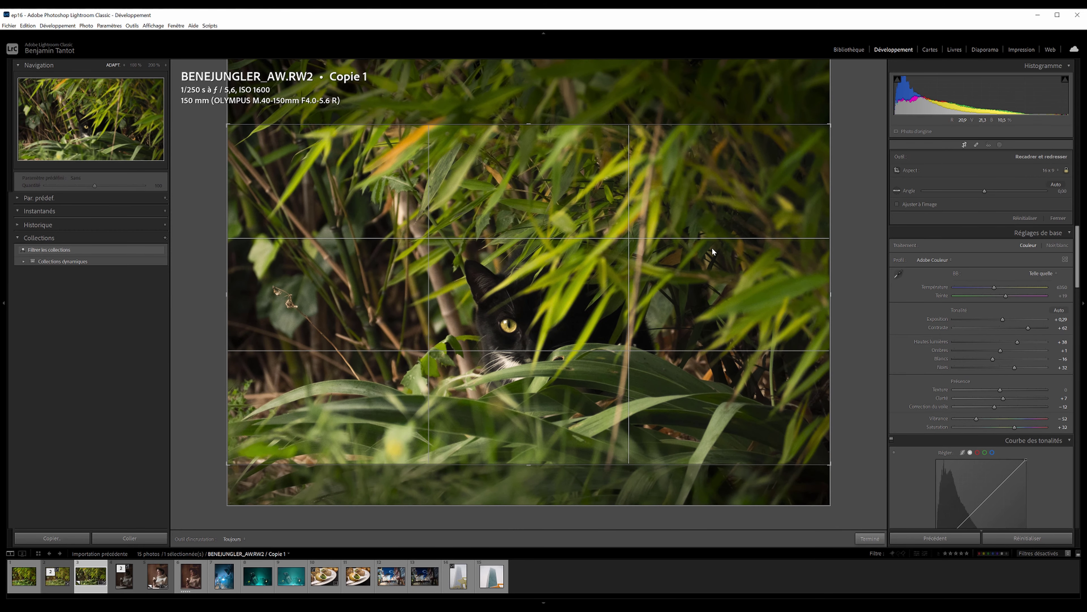
pyautogui.click(964, 144)
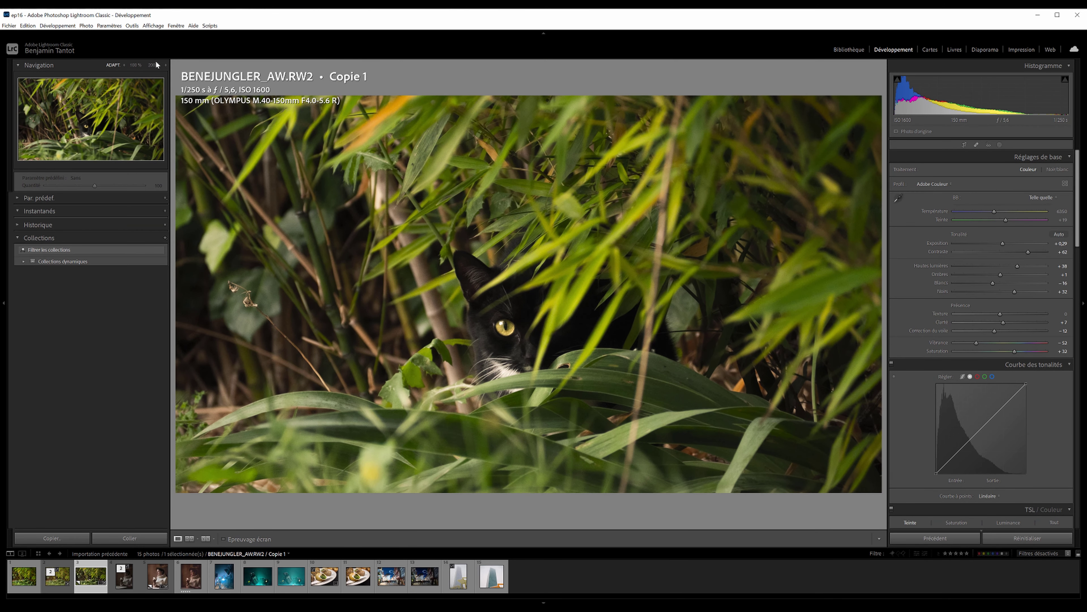
# Zoom the view to 33.3% and add a new Radial Gradient mask.
pyautogui.click(166, 65)
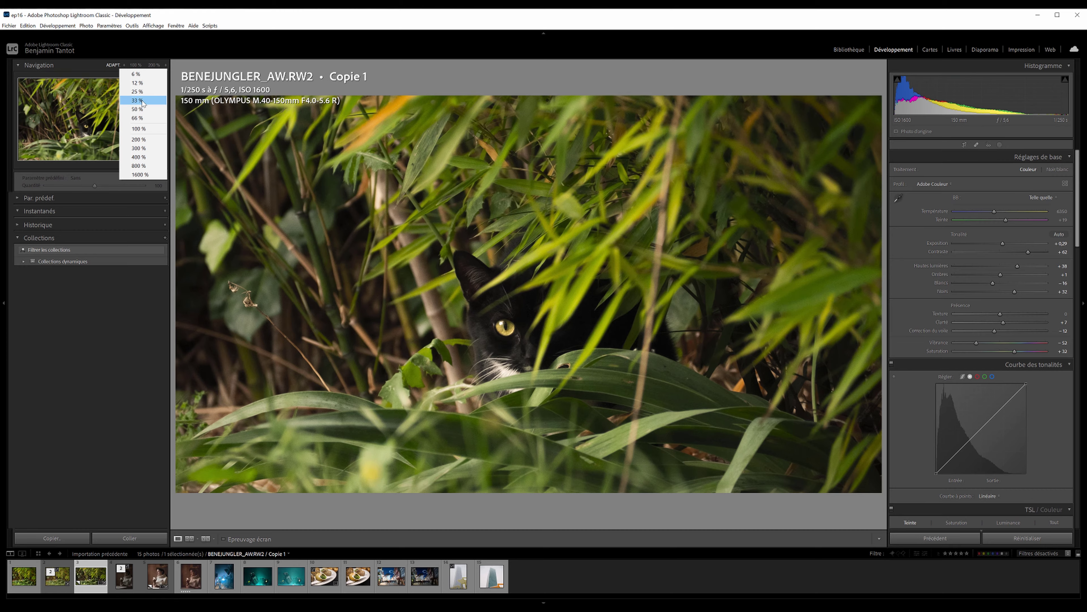
pyautogui.click(162, 101)
pyautogui.click(999, 144)
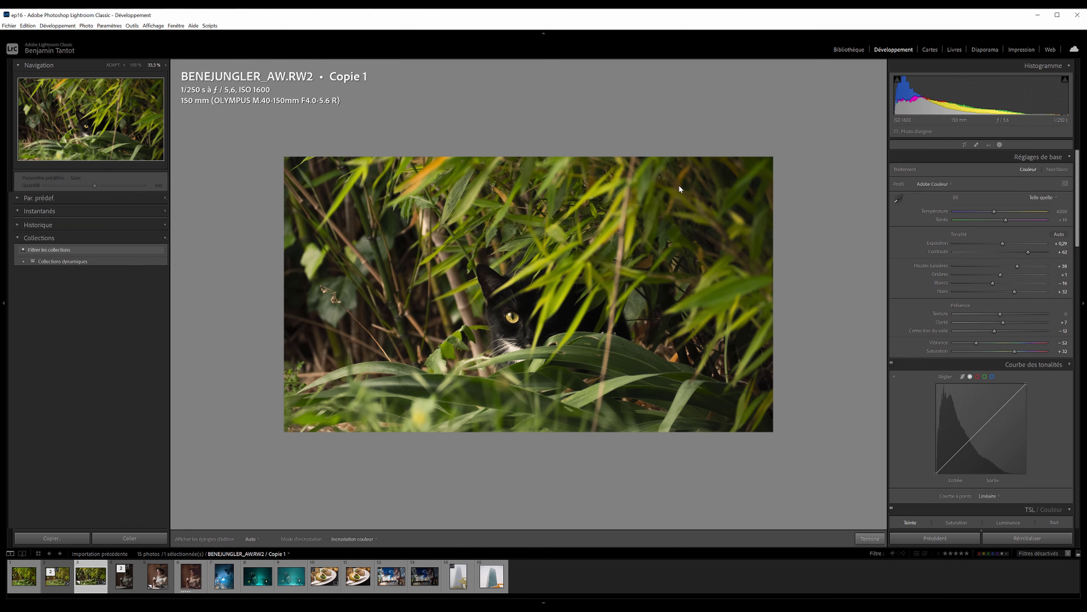
pyautogui.click(823, 79)
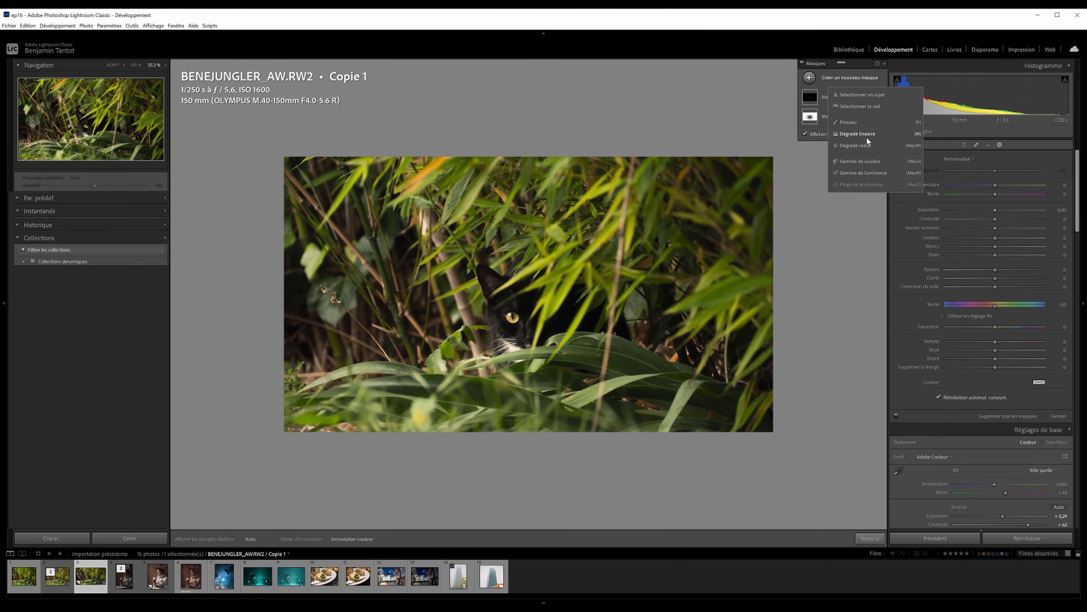
pyautogui.click(850, 144)
# Shape the top-left radial gradient with Dehaze −70, Temperature 18 and slightly darker shadows.
pyautogui.moveTo(283, 160); pyautogui.dragTo(614, 369)
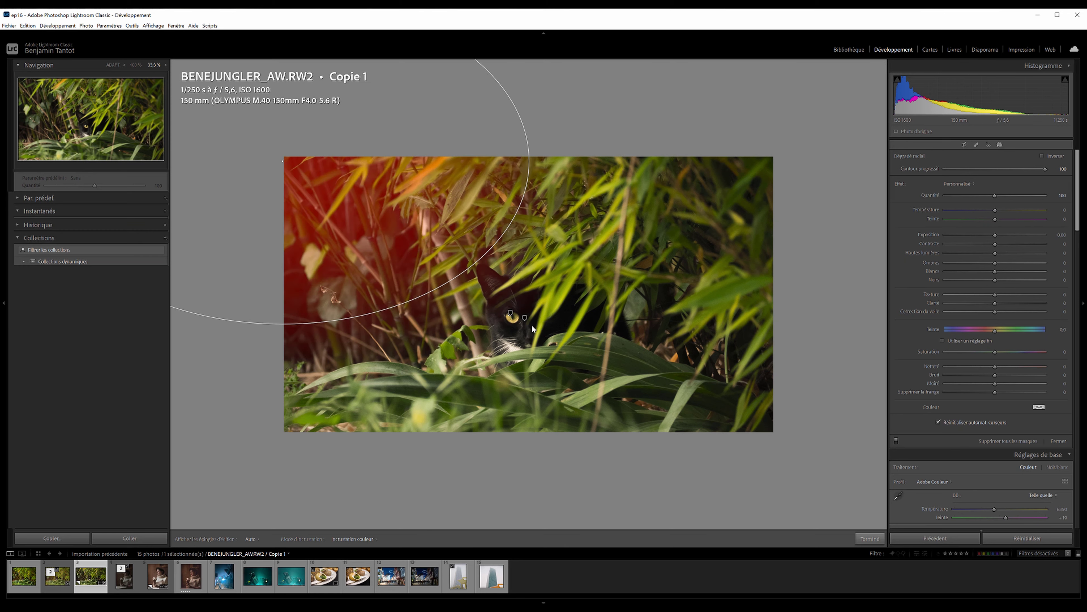
pyautogui.moveTo(563, 272)
pyautogui.mouseDown()
pyautogui.moveTo(566, 217)
pyautogui.moveTo(544, 260)
pyautogui.mouseUp()
pyautogui.moveTo(995, 308); pyautogui.dragTo(969, 312)
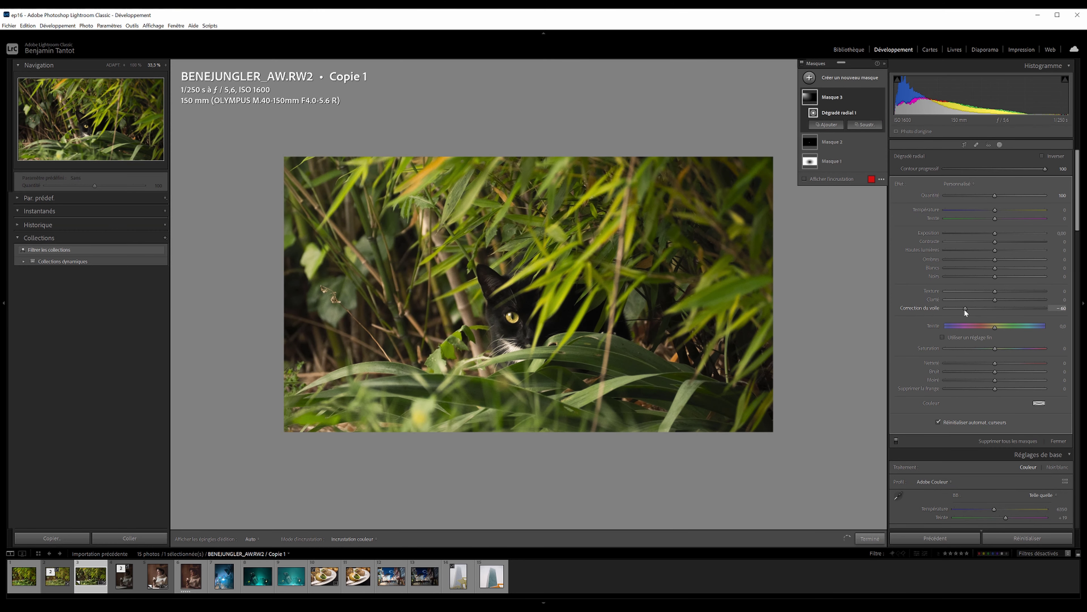
pyautogui.moveTo(1004, 233); pyautogui.dragTo(990, 269)
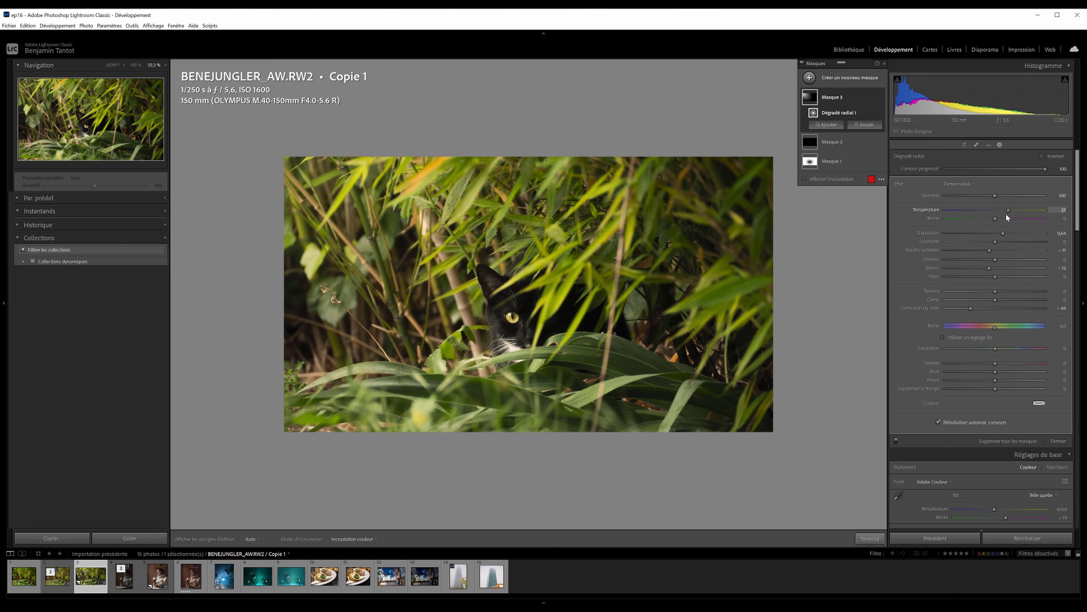
pyautogui.moveTo(1002, 213); pyautogui.dragTo(982, 218)
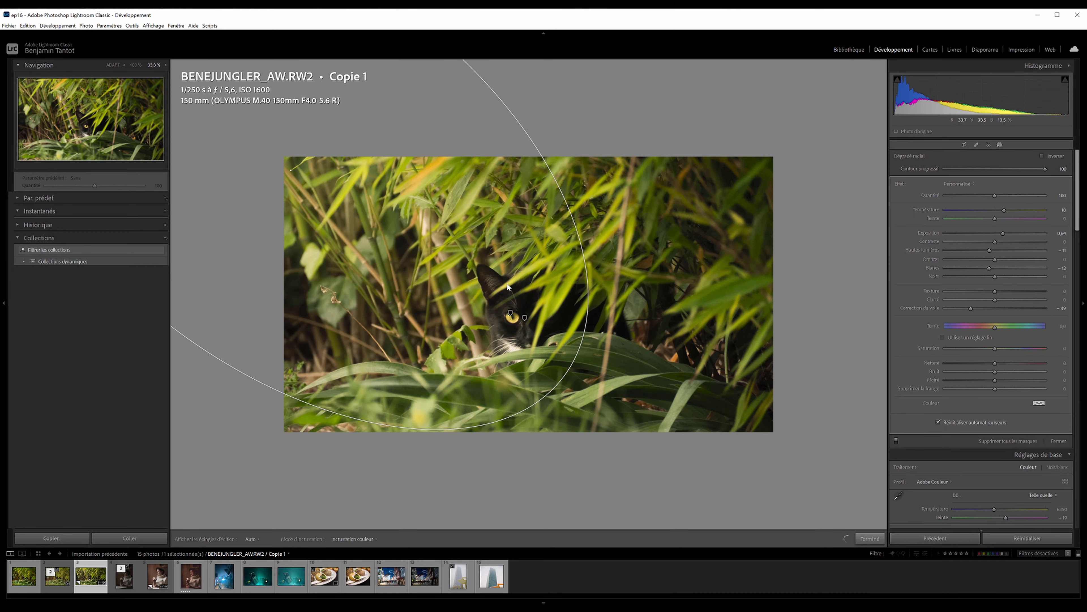
pyautogui.click(970, 310)
pyautogui.moveTo(970, 309)
pyautogui.mouseDown()
pyautogui.moveTo(961, 308)
pyautogui.moveTo(985, 302)
pyautogui.mouseUp()
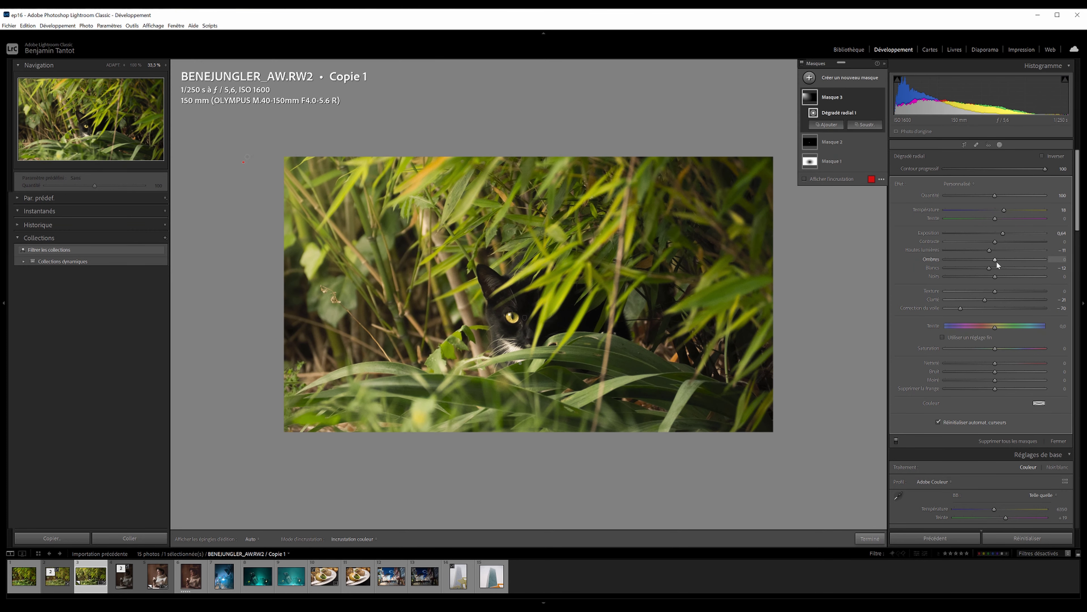
pyautogui.moveTo(980, 261); pyautogui.dragTo(993, 268)
# Draw a radial gradient over the photo's right half, lowering highlights to -12 and whites to -33.
pyautogui.hotkey('shift', 'm')
pyautogui.moveTo(723, 278); pyautogui.dragTo(966, 506)
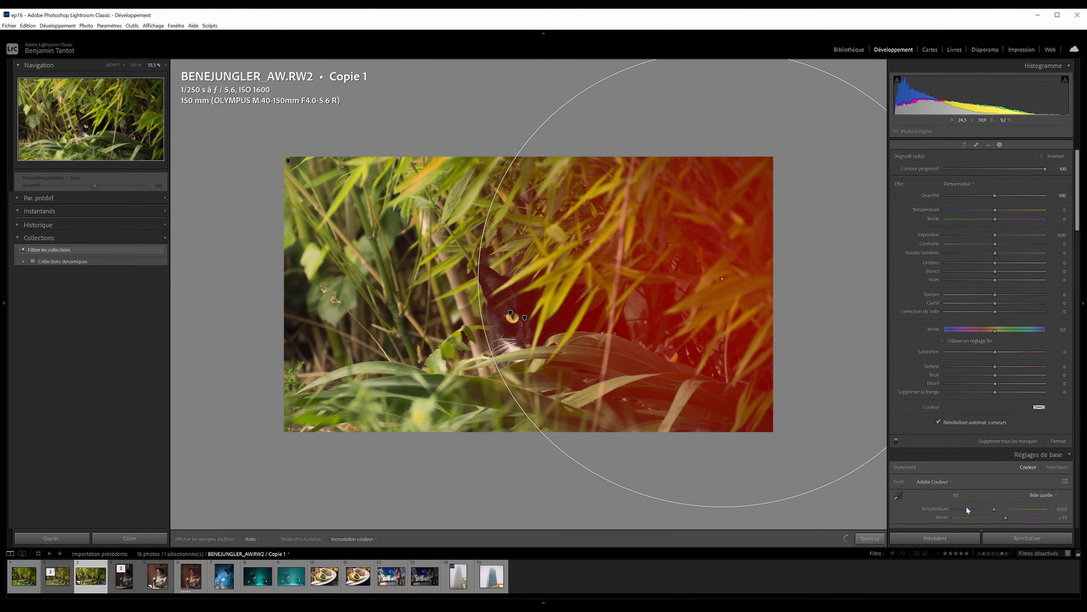
pyautogui.moveTo(722, 279); pyautogui.dragTo(835, 293)
pyautogui.moveTo(591, 293); pyautogui.dragTo(757, 293)
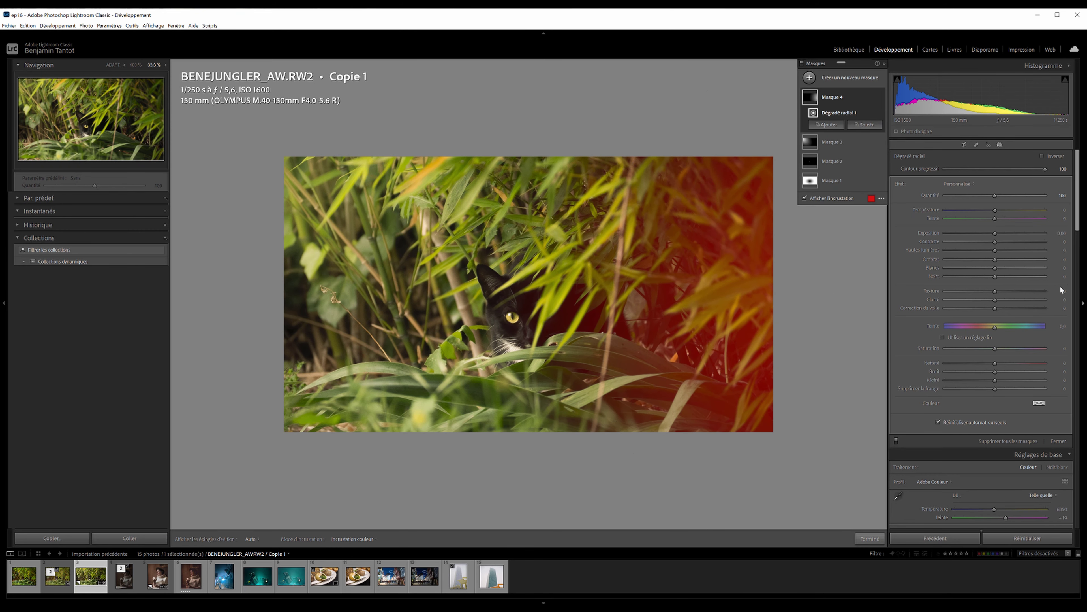
pyautogui.moveTo(991, 251)
pyautogui.mouseDown()
pyautogui.moveTo(1007, 268)
pyautogui.moveTo(978, 268)
pyautogui.mouseUp()
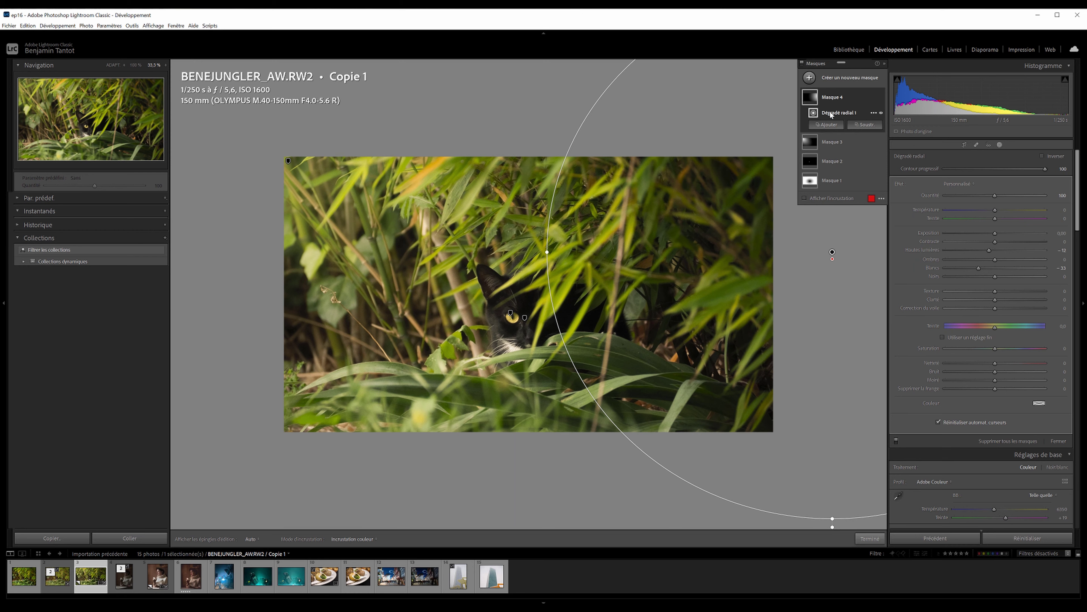
# Duplicate the right-side radial mask and darken the copy's shadows.
pyautogui.rightClick(832, 98)
pyautogui.click(850, 144)
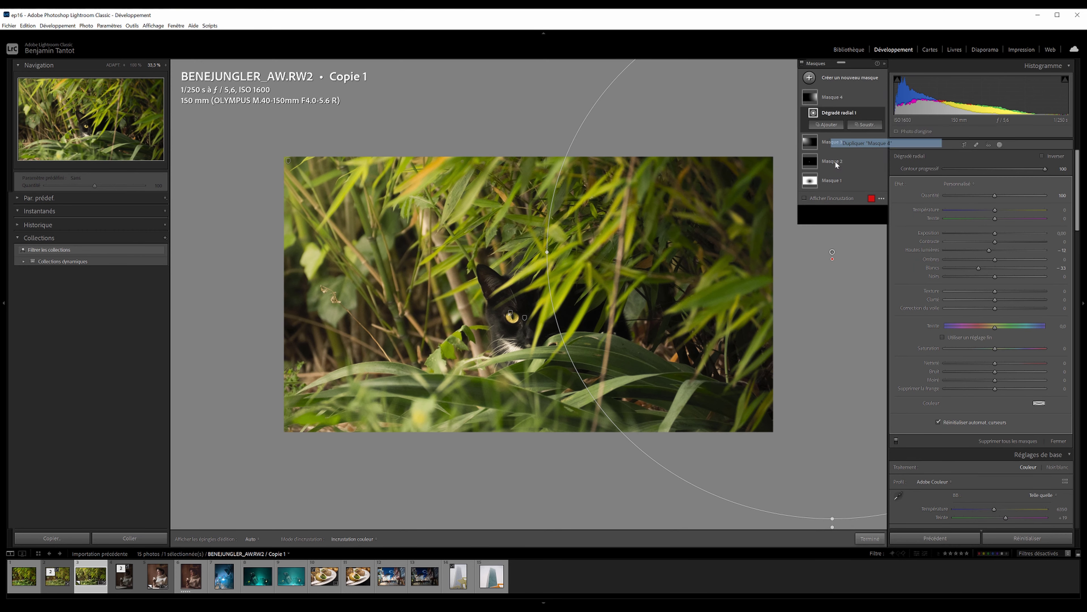
pyautogui.moveTo(995, 260); pyautogui.dragTo(986, 250)
# Duplicate the copy again, shrink and move its circle lower-left, and lower exposure and clarity.
pyautogui.rightClick(826, 100)
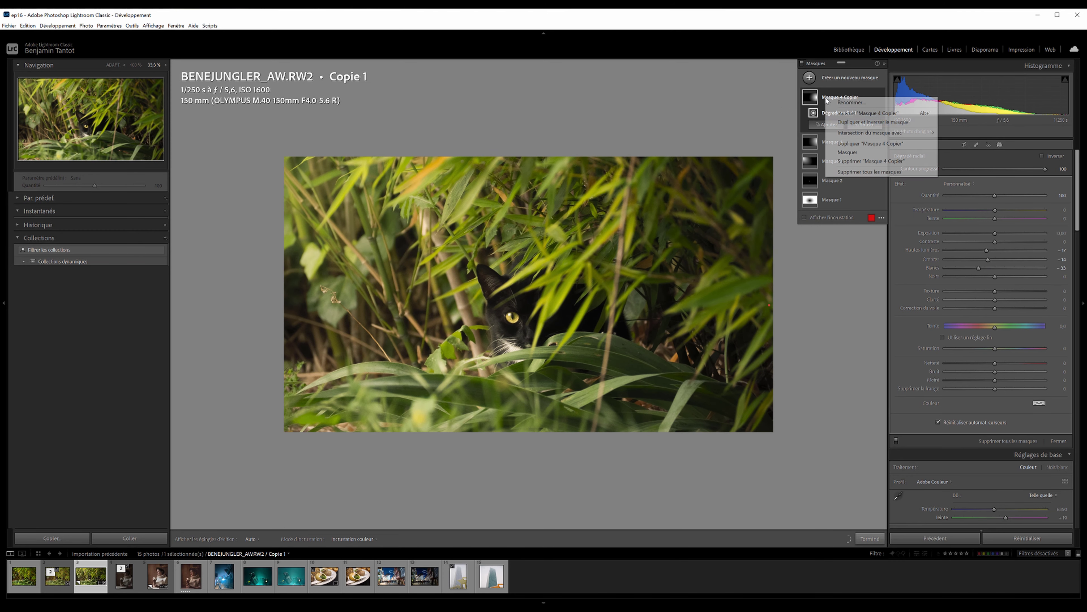
pyautogui.click(854, 144)
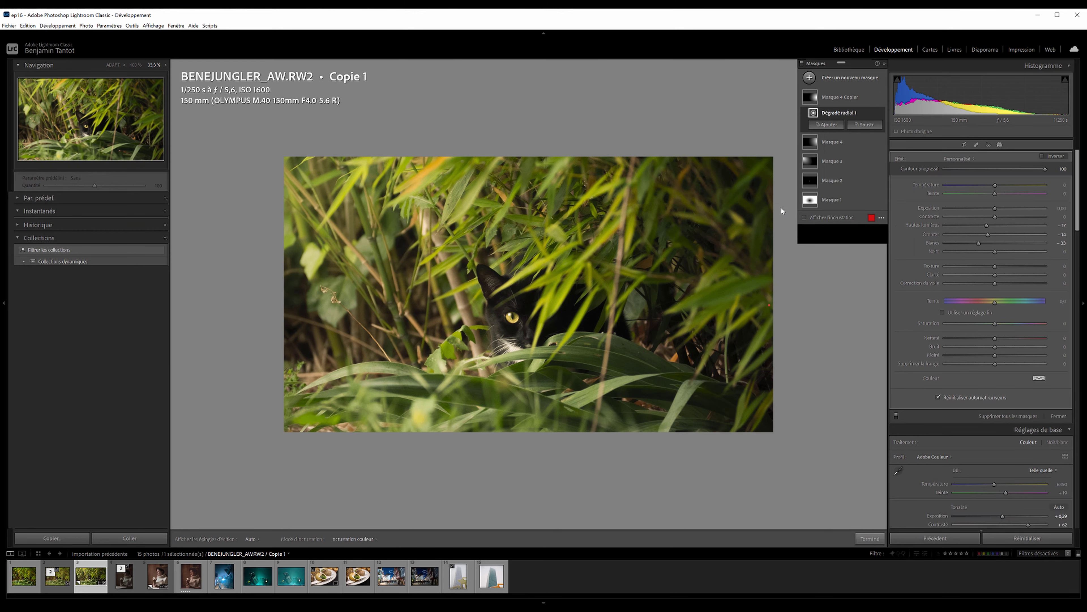
pyautogui.moveTo(771, 98); pyautogui.dragTo(776, 196)
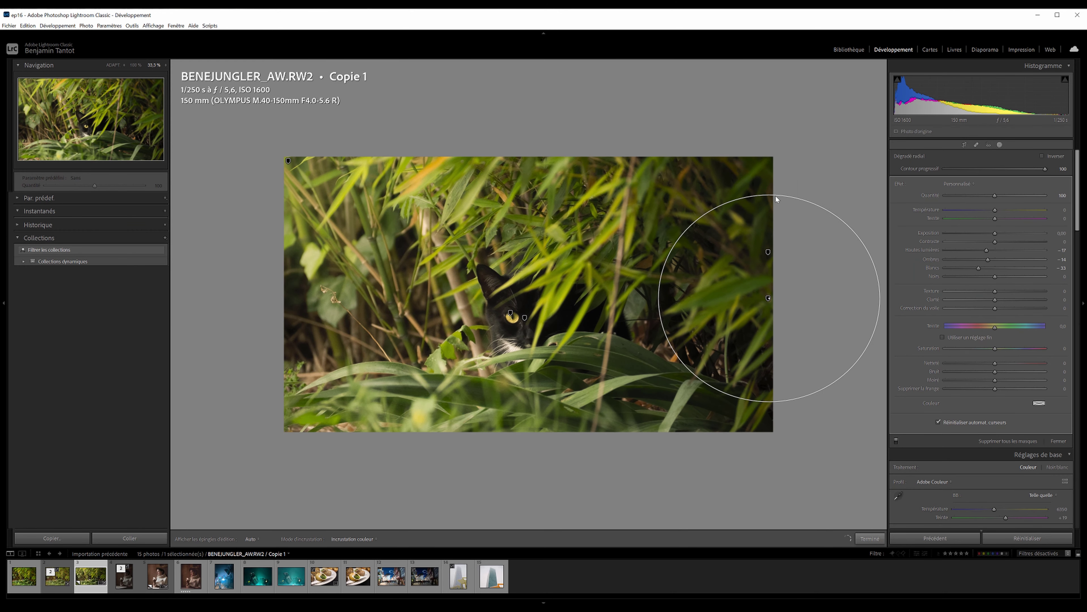
pyautogui.moveTo(811, 300); pyautogui.dragTo(765, 297)
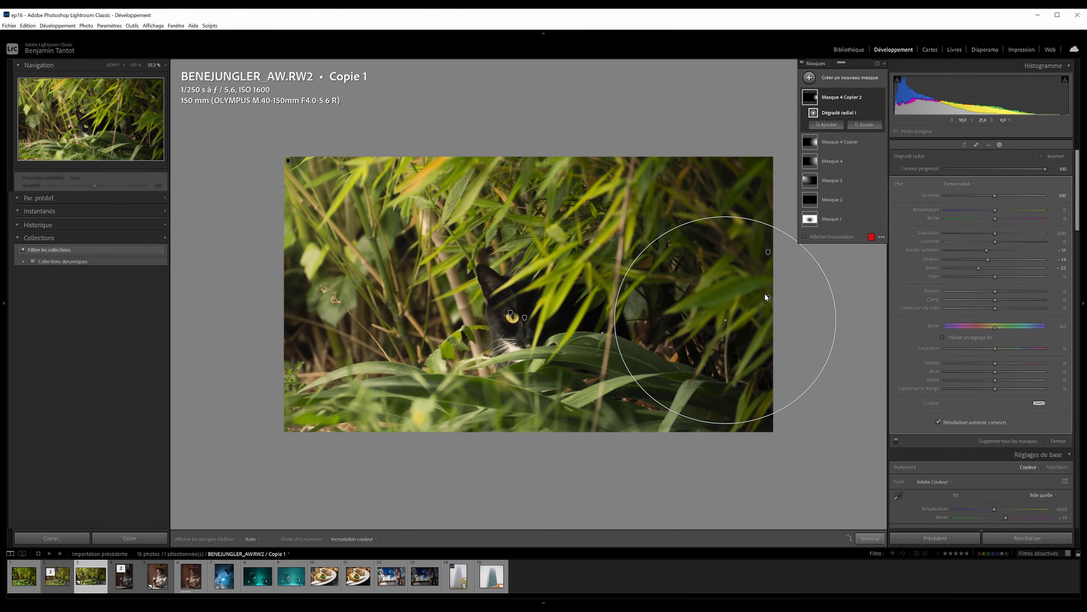
pyautogui.moveTo(995, 233); pyautogui.dragTo(993, 235)
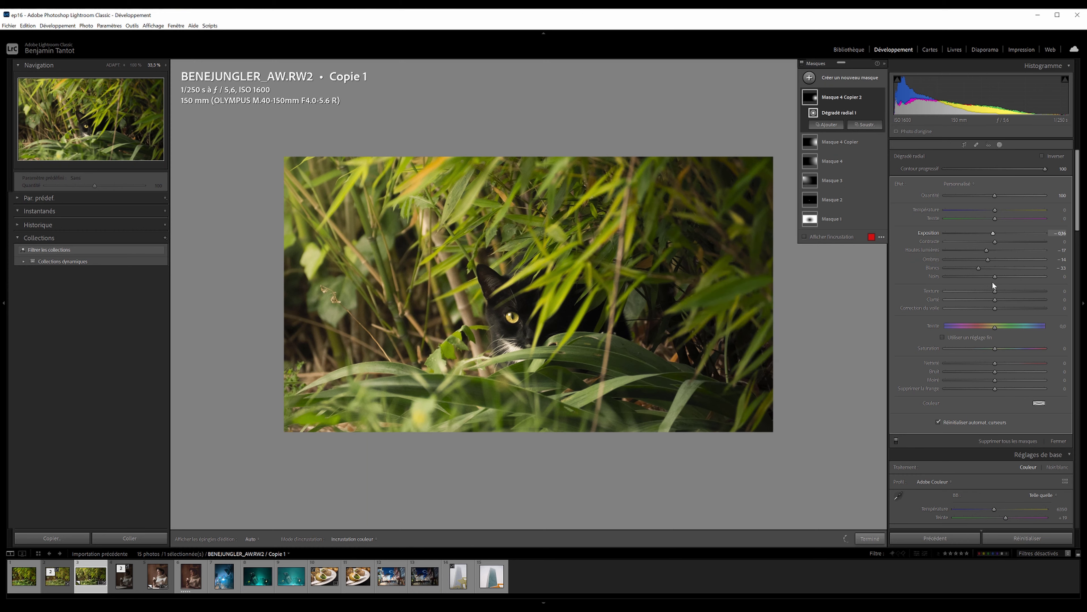
pyautogui.moveTo(993, 302); pyautogui.dragTo(974, 303)
# Draw a linear gradient across the right side, adjusting shadows and lowering whites to -14.
pyautogui.press('m')
pyautogui.moveTo(854, 421); pyautogui.dragTo(429, 157)
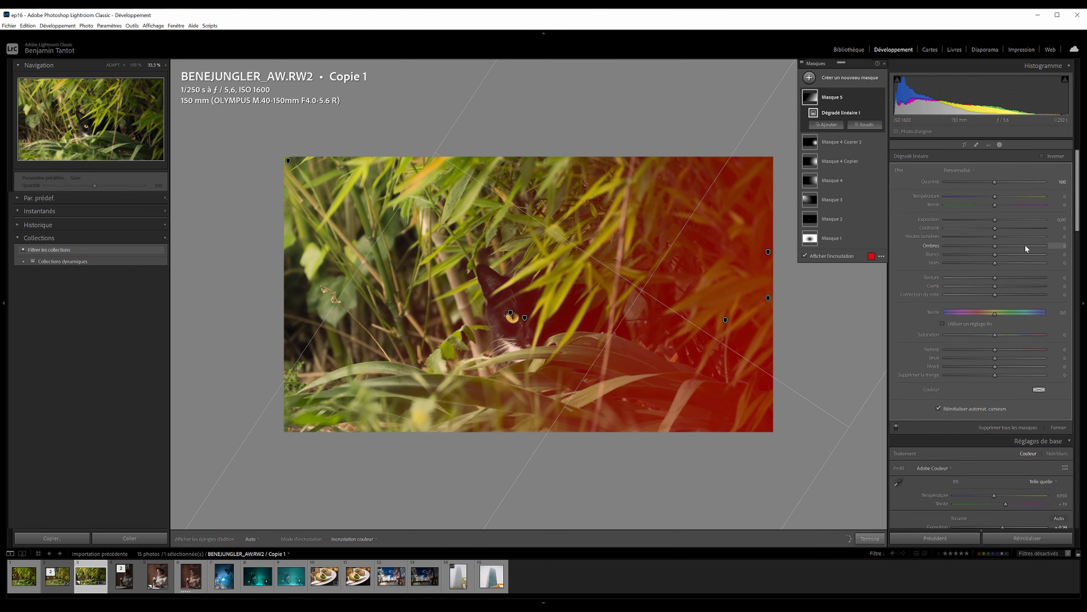
pyautogui.moveTo(991, 245); pyautogui.dragTo(999, 253)
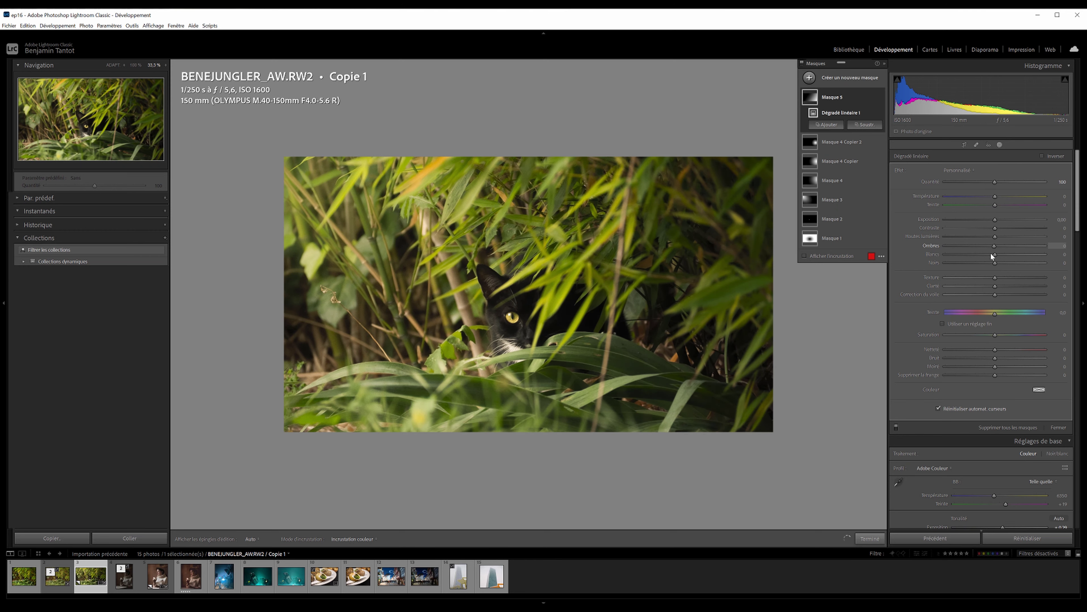
pyautogui.moveTo(992, 255)
pyautogui.mouseDown()
pyautogui.moveTo(983, 258)
pyautogui.moveTo(994, 259)
pyautogui.moveTo(987, 239)
pyautogui.mouseUp()
# Leave mask editing and raise the global contrast to +80.
pyautogui.click(1000, 144)
pyautogui.click(1001, 145)
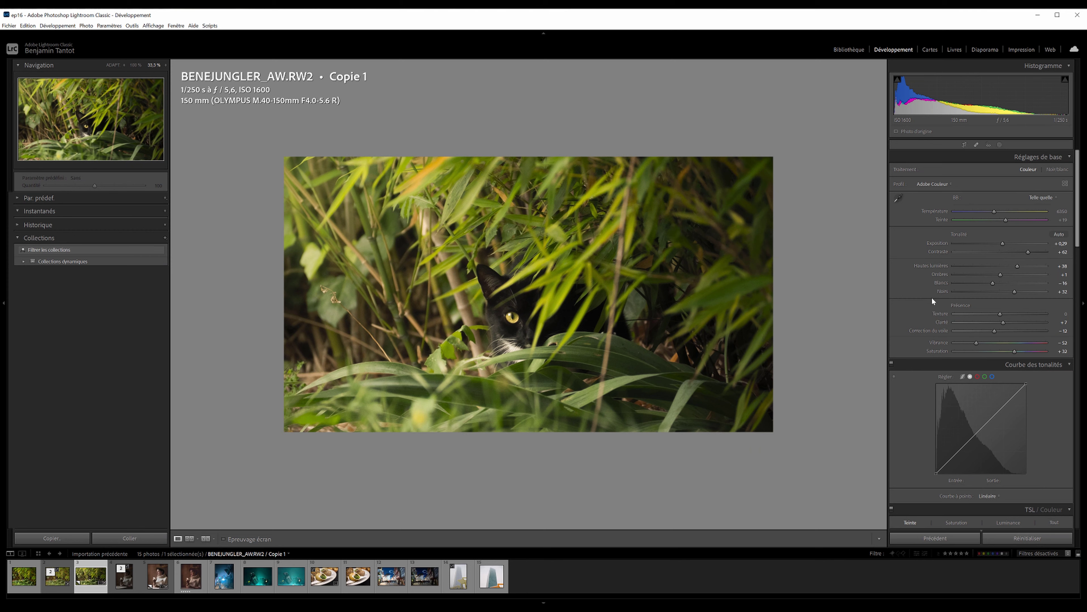
pyautogui.moveTo(1029, 252); pyautogui.dragTo(1040, 253)
pyautogui.moveTo(1014, 351); pyautogui.dragTo(1020, 352)
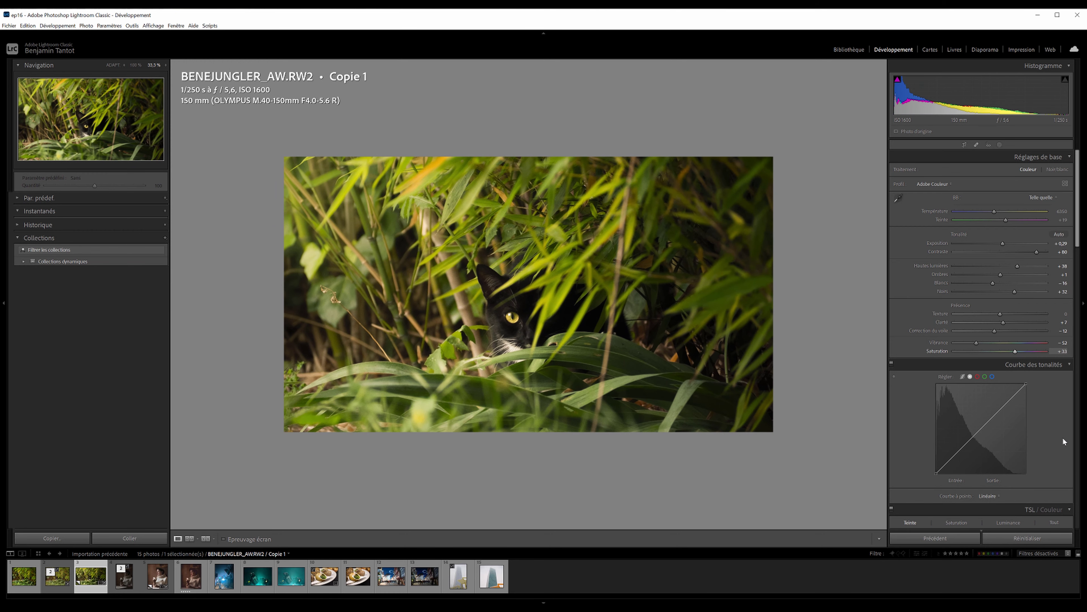
# Set the Calibration Blue Primary saturation to −88.
pyautogui.scroll(-10, 1063, 437)
pyautogui.moveTo(980, 520); pyautogui.dragTo(1008, 517)
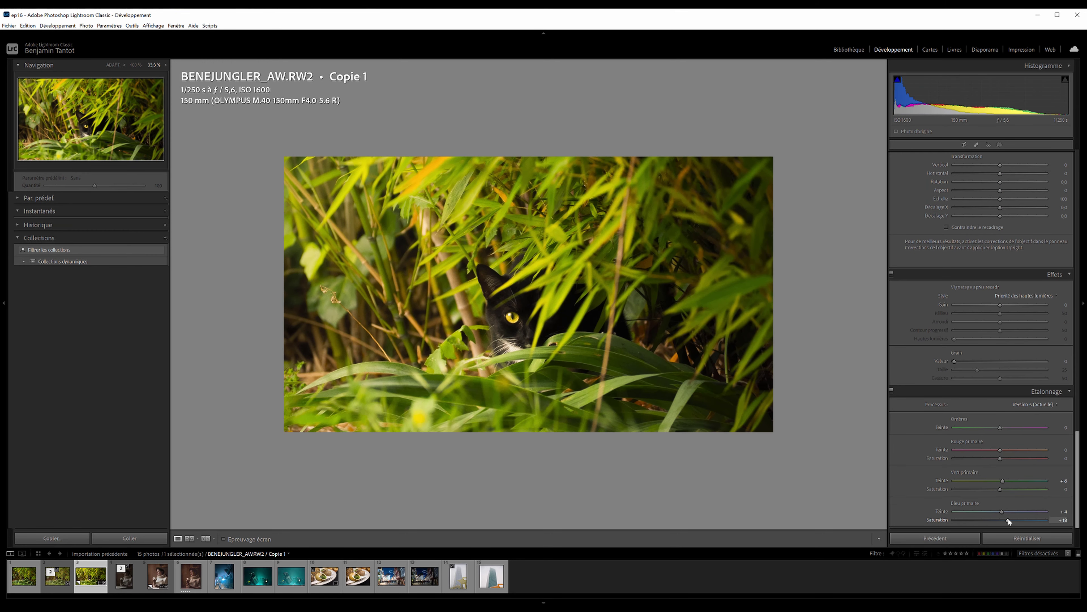
pyautogui.click(960, 520)
pyautogui.moveTo(968, 519); pyautogui.dragTo(955, 520)
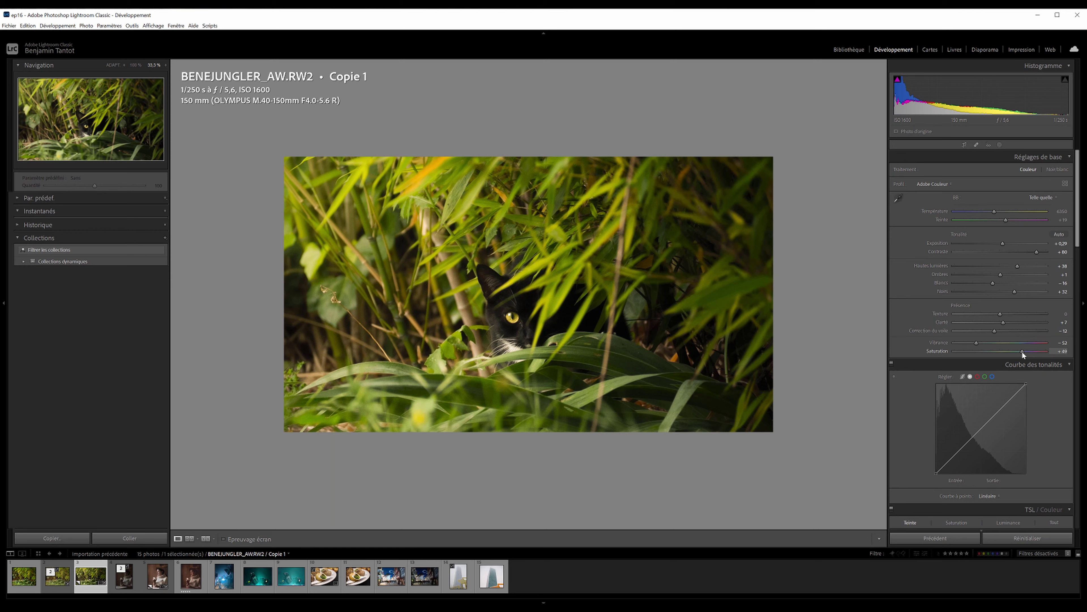
# Lower global saturation to +33 and whites to −33, then draw a tilted radial mask around the cat.
pyautogui.moveTo(1022, 351); pyautogui.dragTo(1012, 352)
pyautogui.moveTo(1036, 256)
pyautogui.mouseDown()
pyautogui.moveTo(993, 284)
pyautogui.moveTo(1031, 269)
pyautogui.mouseUp()
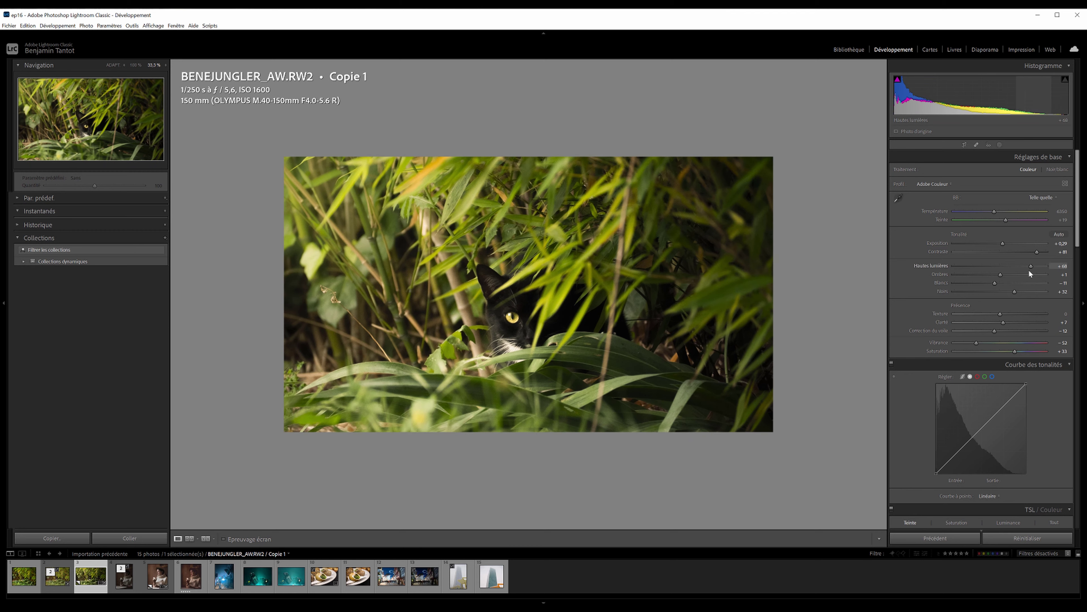
pyautogui.moveTo(994, 284); pyautogui.dragTo(983, 287)
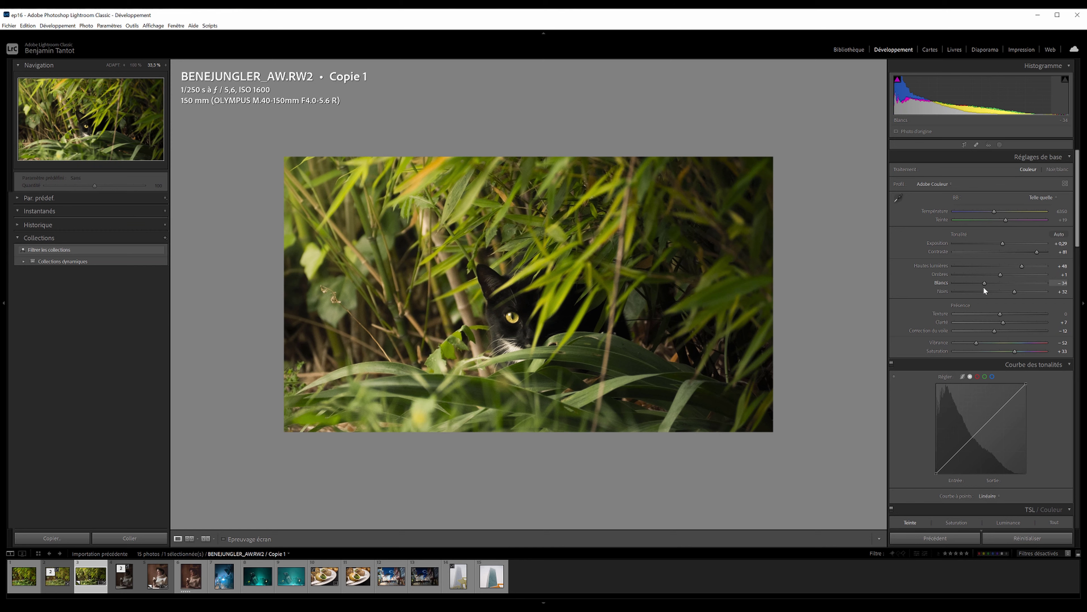
pyautogui.hotkey('shift', 'm')
pyautogui.moveTo(690, 398); pyautogui.dragTo(555, 387)
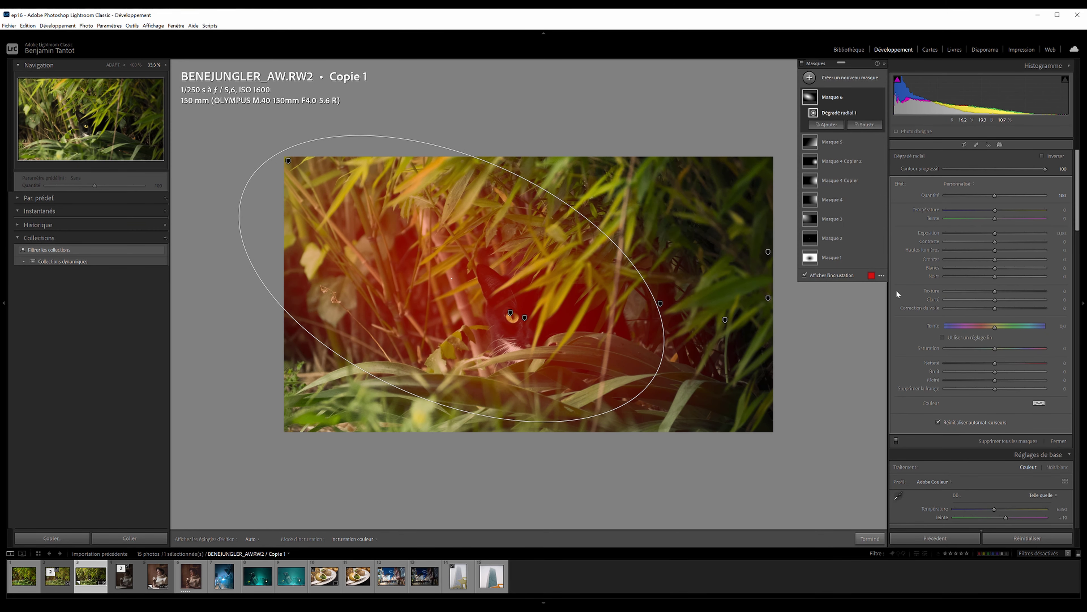
# Lift the cat mask's whites to 31, close masking, and check before/after at Fit view.
pyautogui.press('o')
pyautogui.moveTo(999, 269); pyautogui.dragTo(1011, 268)
pyautogui.click(1000, 145)
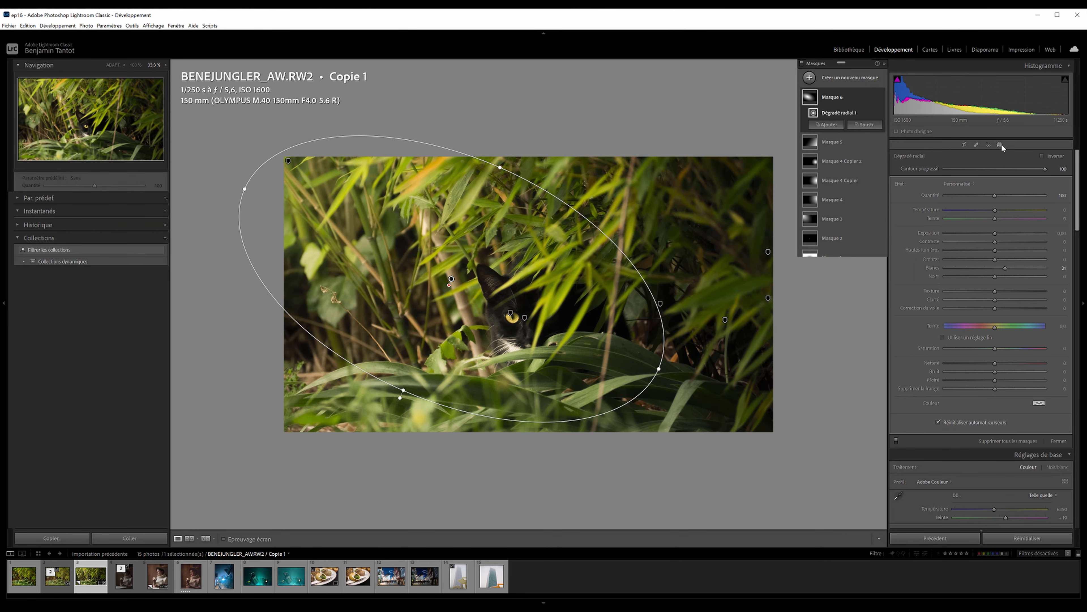
pyautogui.press('\\')
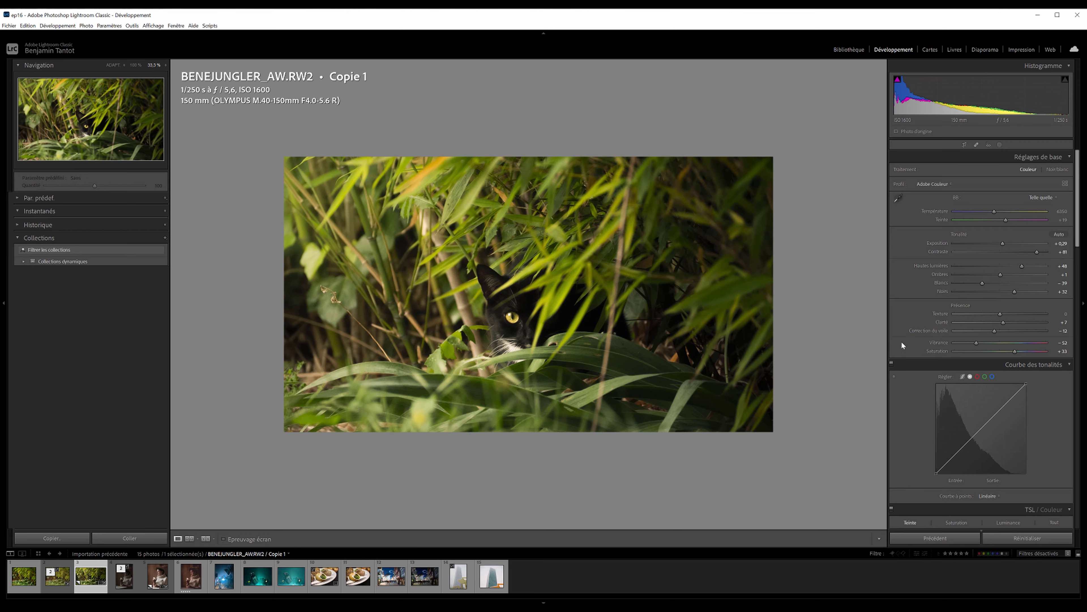
pyautogui.press('\\')
pyautogui.click(114, 65)
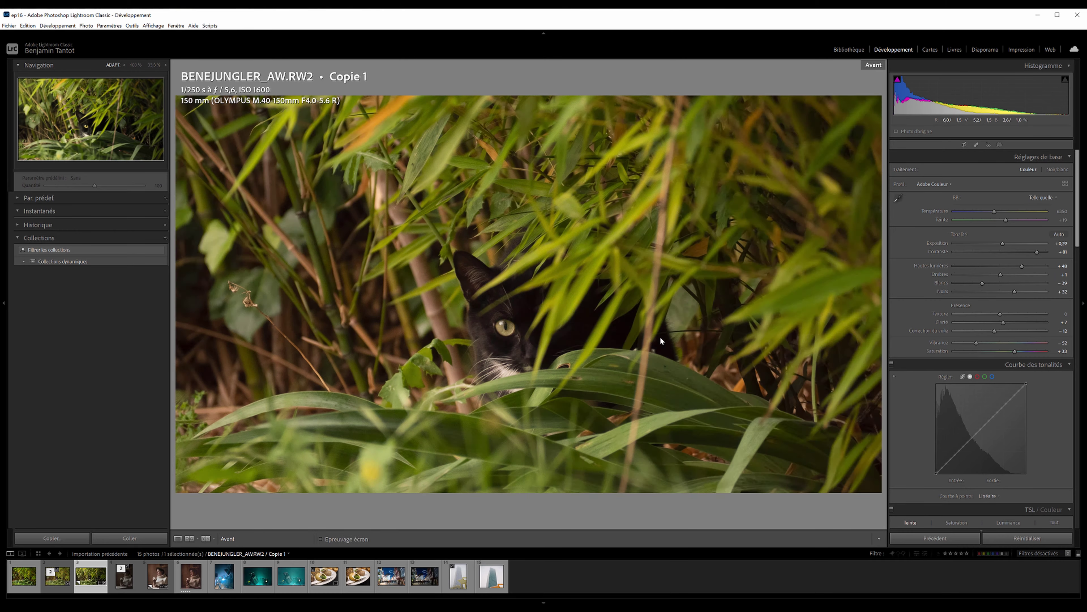
# Set contrast to +85, compare the copy with BENEJUNGLE_RETOUCHE.jpg, then return to the RAW.
pyautogui.press('\\')
pyautogui.press('\\')
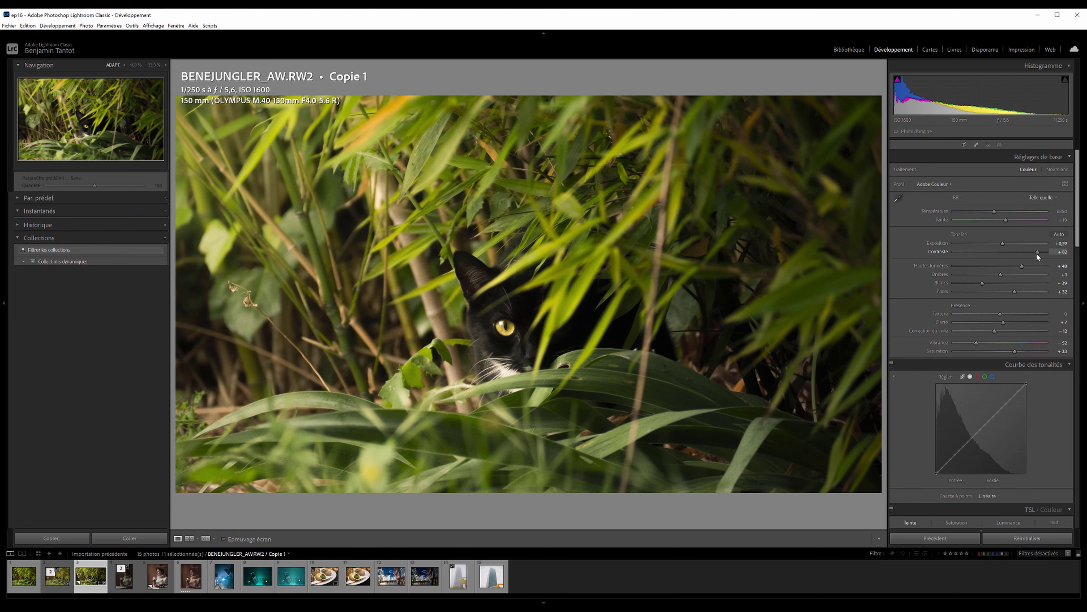
pyautogui.moveTo(1036, 253); pyautogui.dragTo(1038, 253)
pyautogui.press('Left')
pyautogui.press('Left')
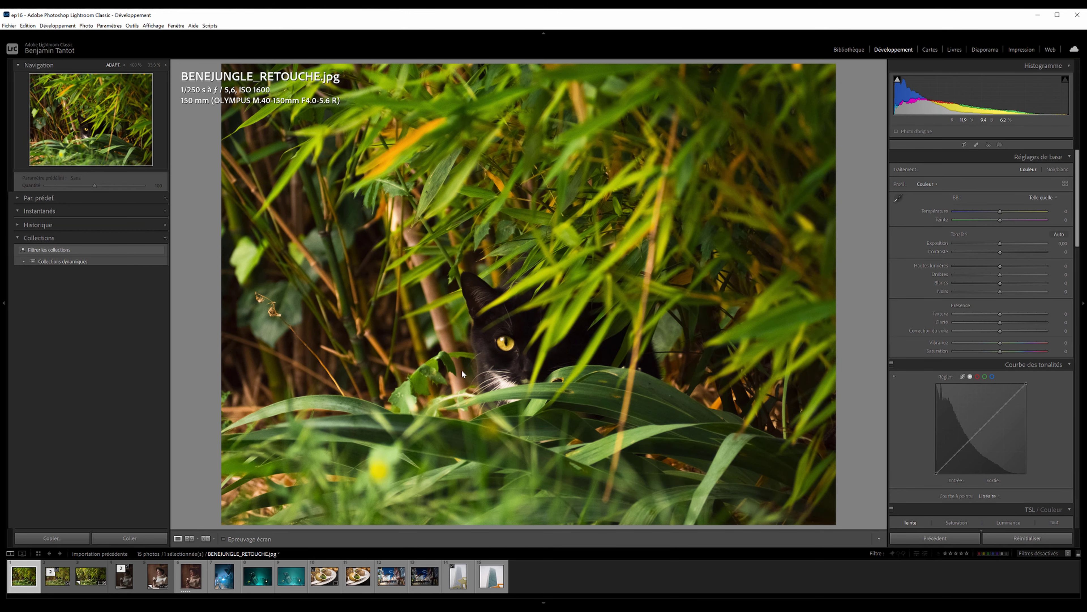
pyautogui.click(91, 577)
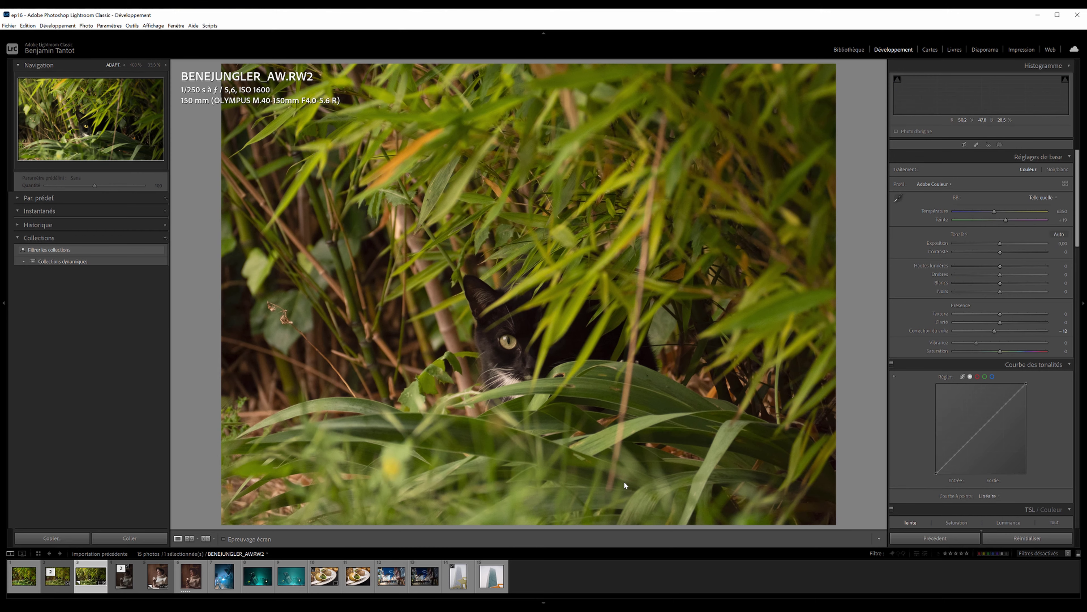
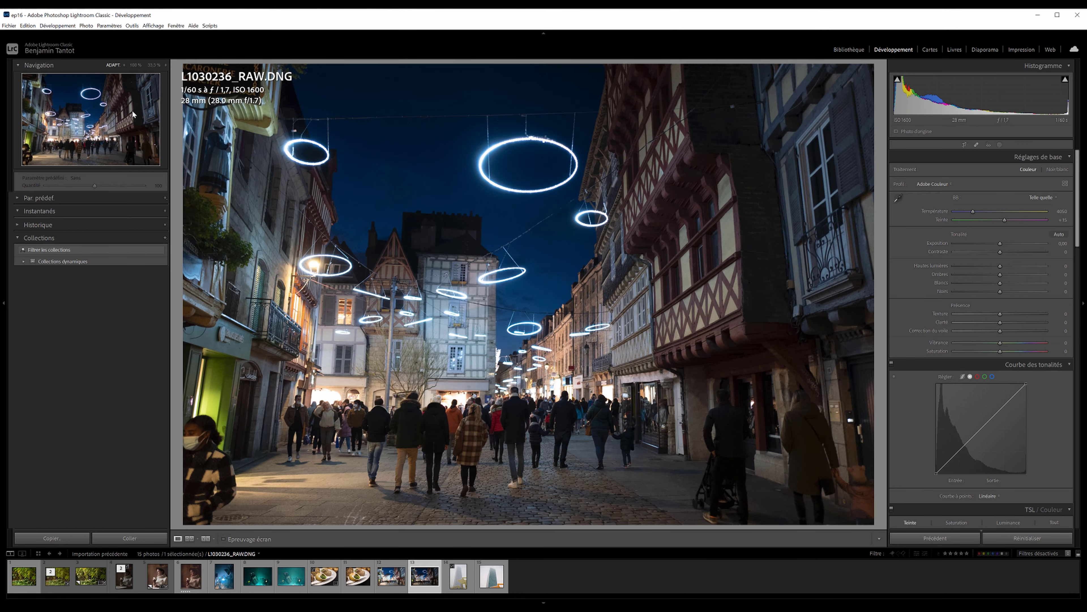
# View the tower photo at 100% to inspect the masked woman at lower left.
pyautogui.click(135, 65)
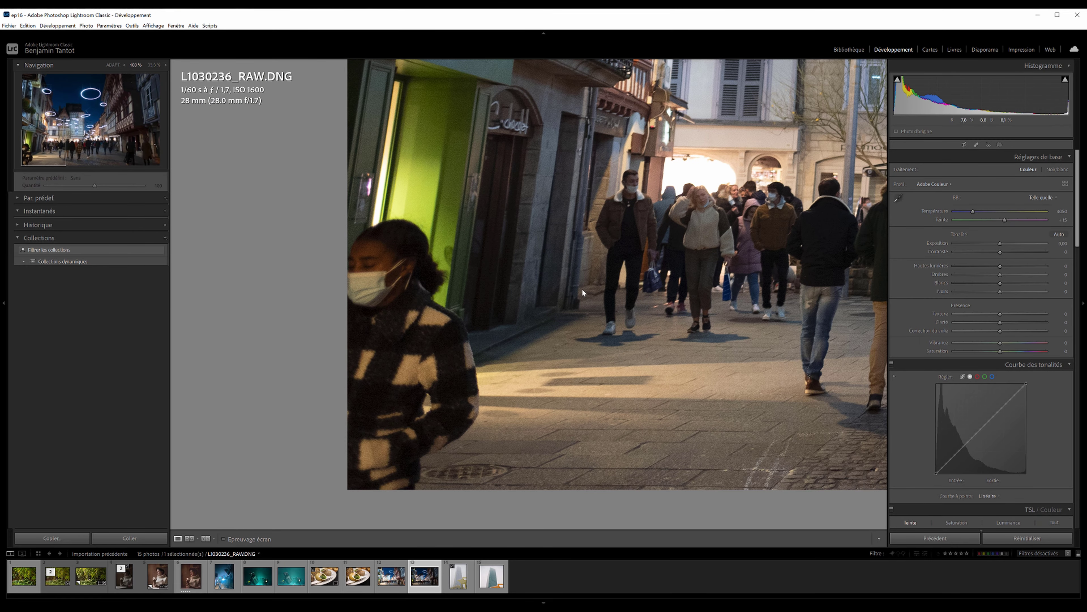
pyautogui.click(582, 289)
pyautogui.moveTo(186, 450); pyautogui.dragTo(441, 236)
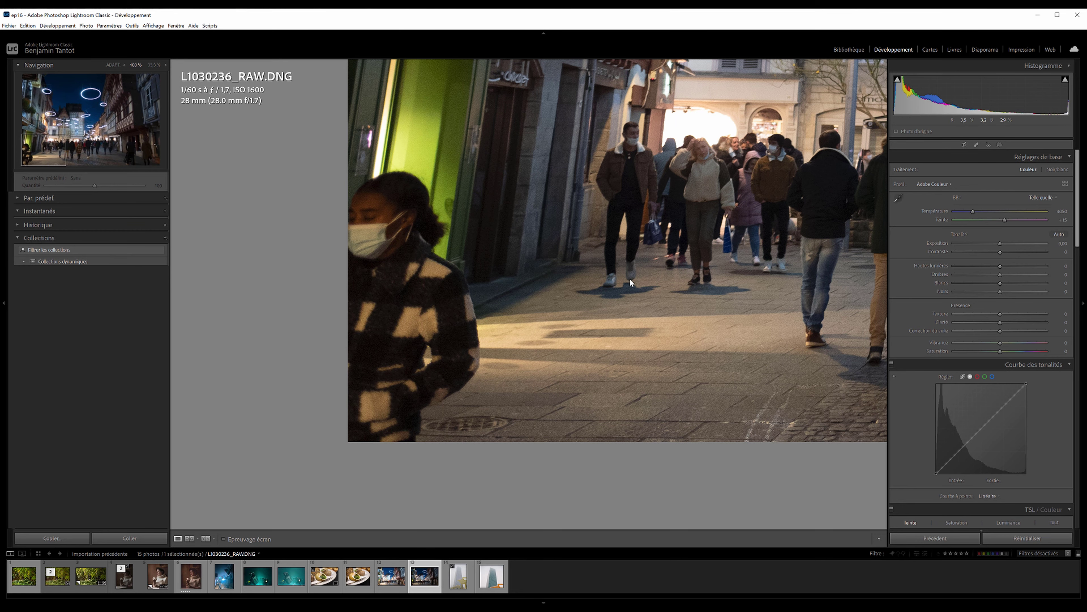
pyautogui.click(355, 177)
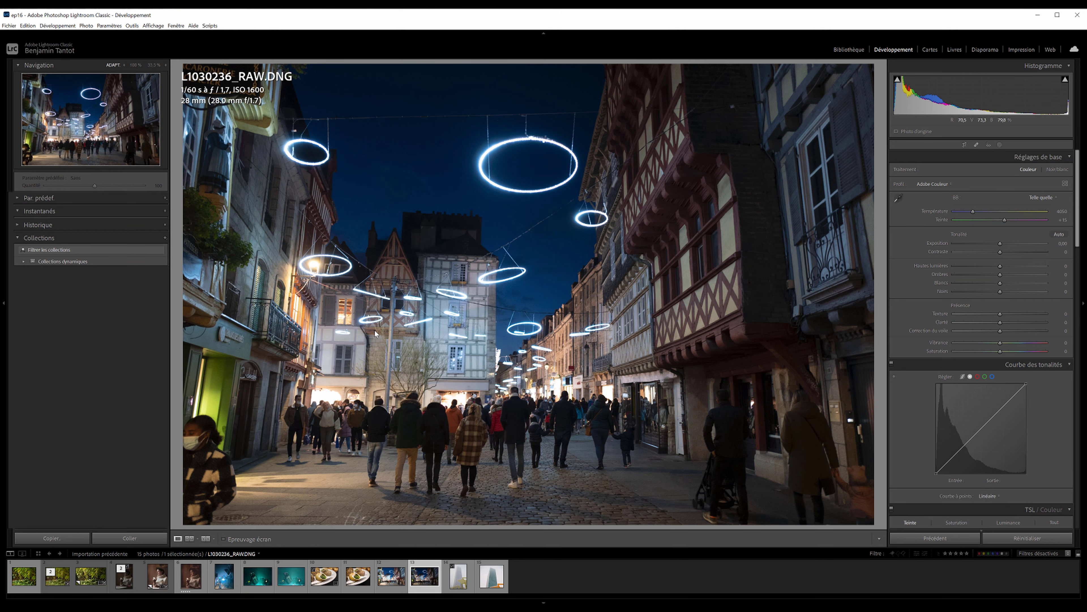
# Flip between the tower RAW and L1030236_DxO.jpg, ending on the DxO JPEG.
pyautogui.press('Left')
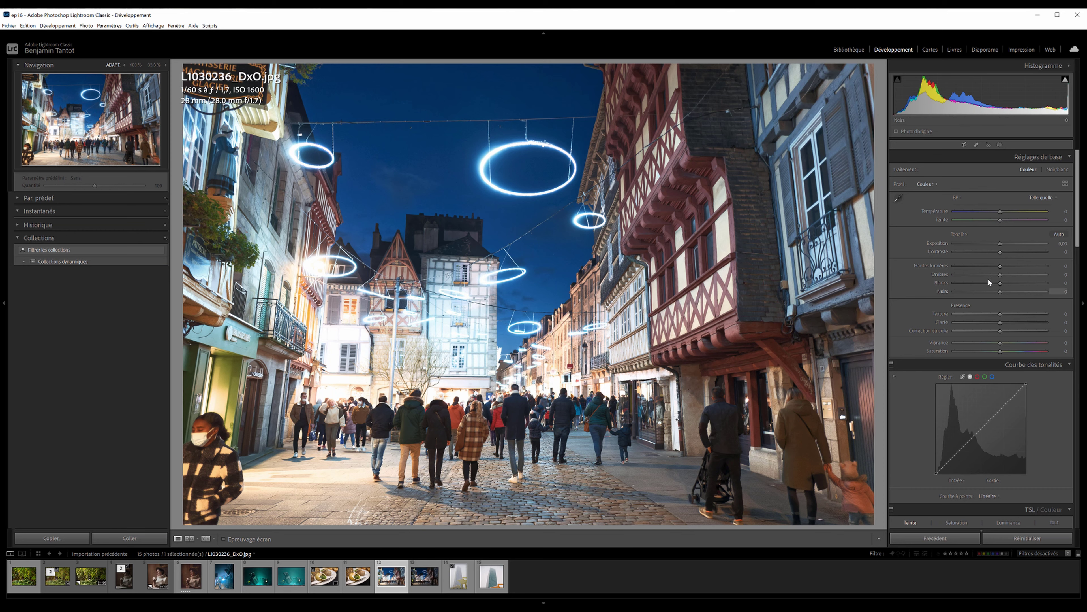
pyautogui.click(419, 590)
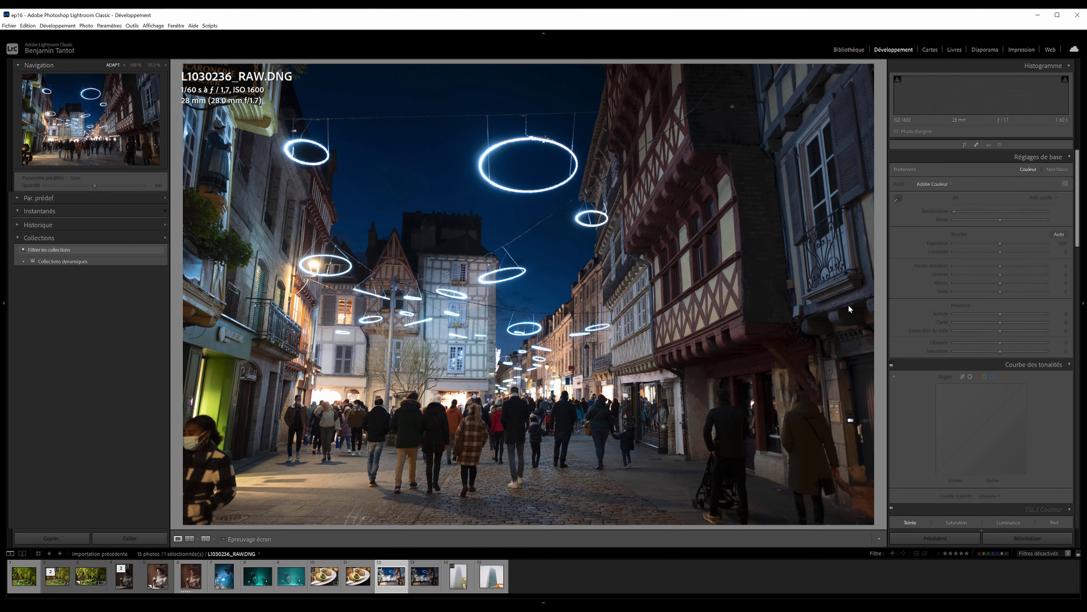
pyautogui.press('Left')
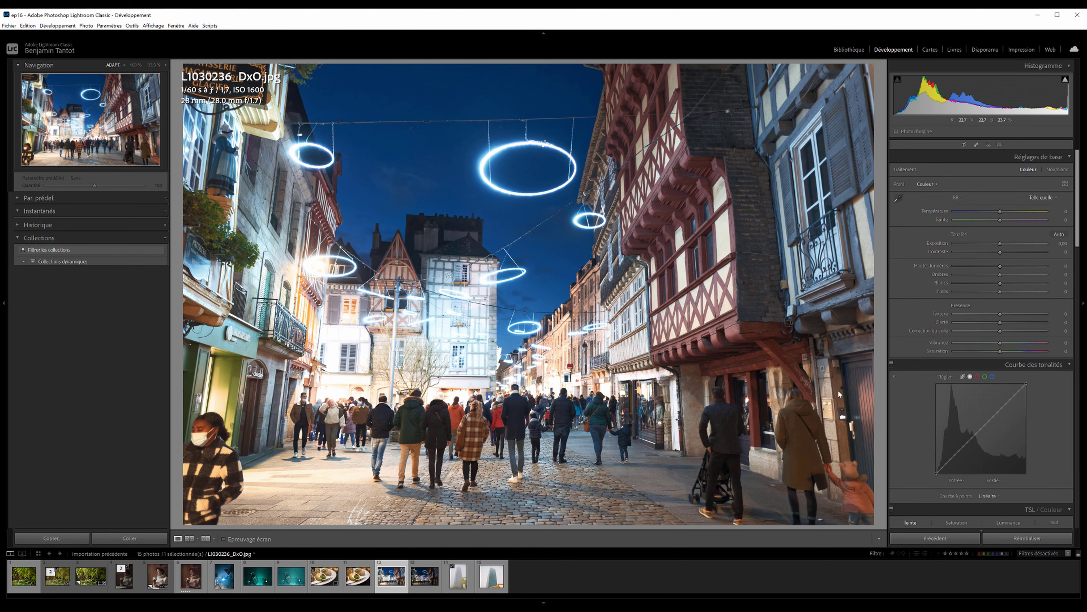
pyautogui.click(398, 210)
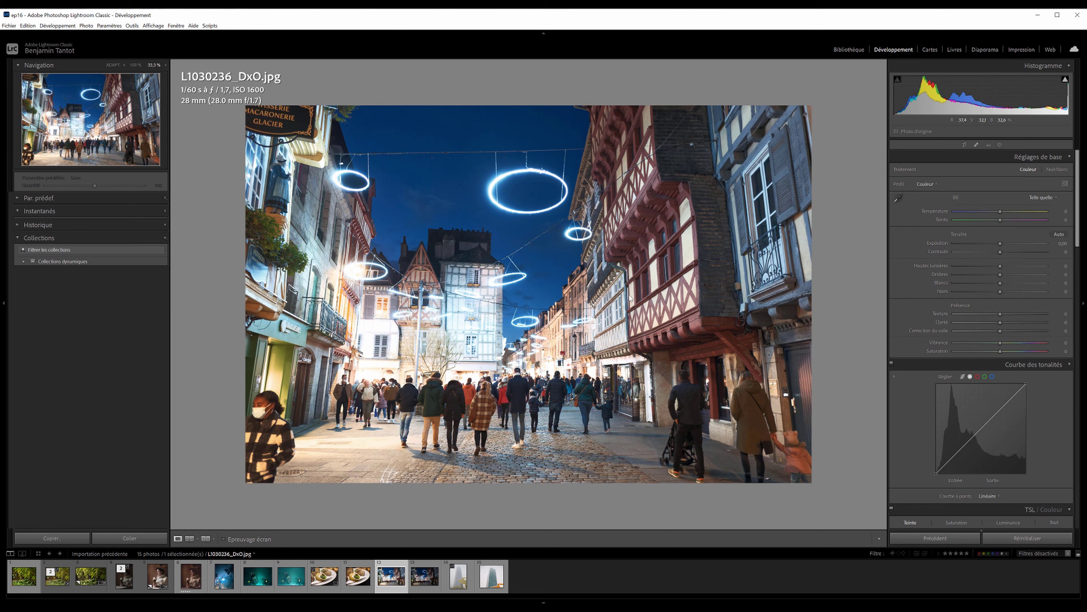
pyautogui.rightClick(623, 67)
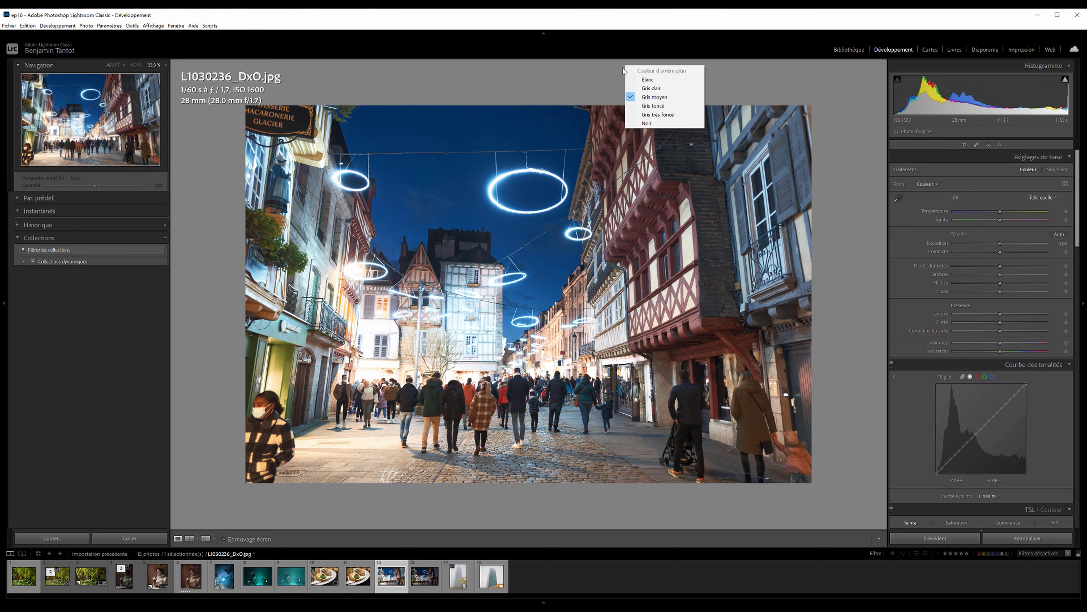
pyautogui.click(672, 78)
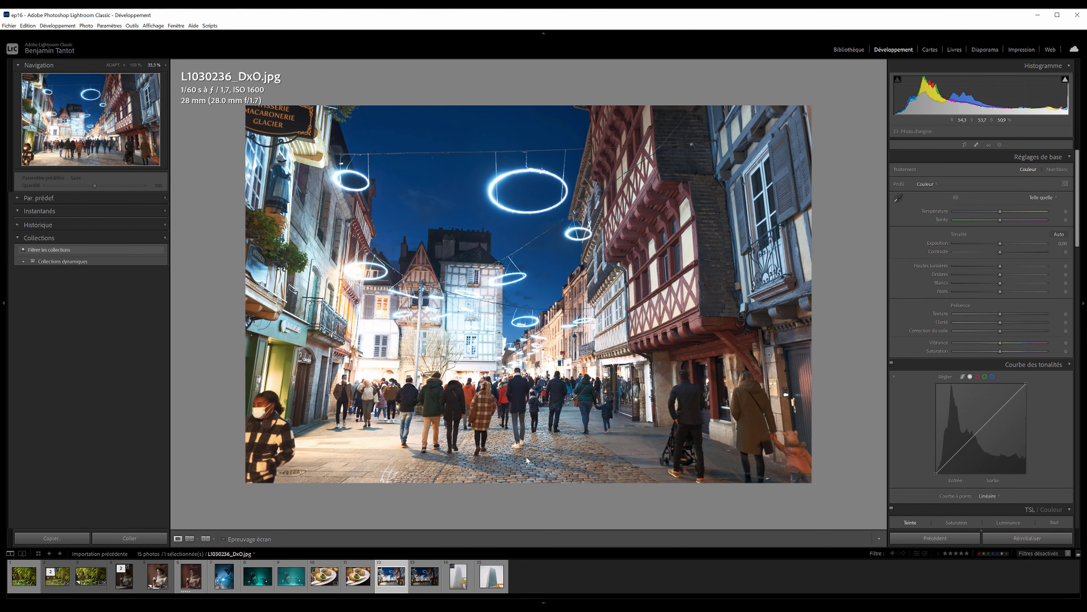
pyautogui.click(532, 178)
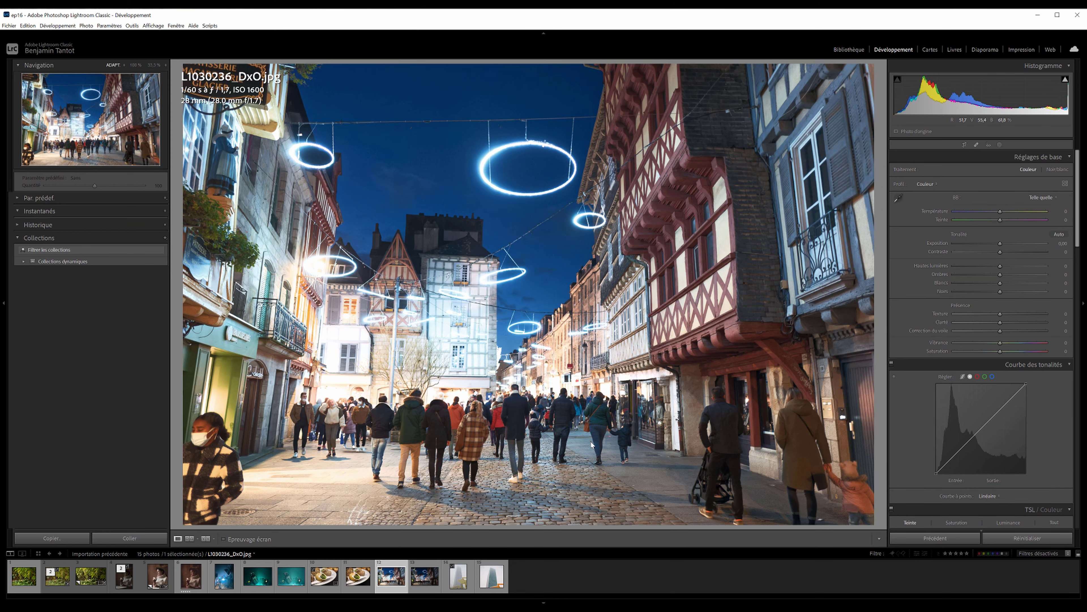
pyautogui.rightClick(424, 576)
# Make a virtual copy of L1030236_RAW.DNG, raise exposure, lower highlights and whites to -100.
pyautogui.click(468, 484)
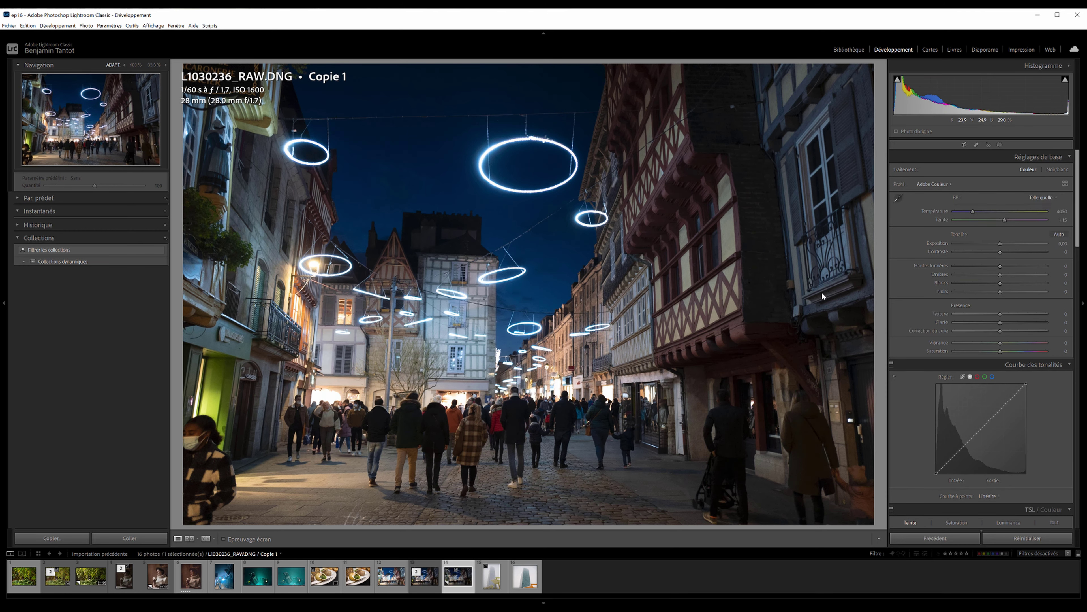
pyautogui.moveTo(1001, 243); pyautogui.dragTo(1010, 244)
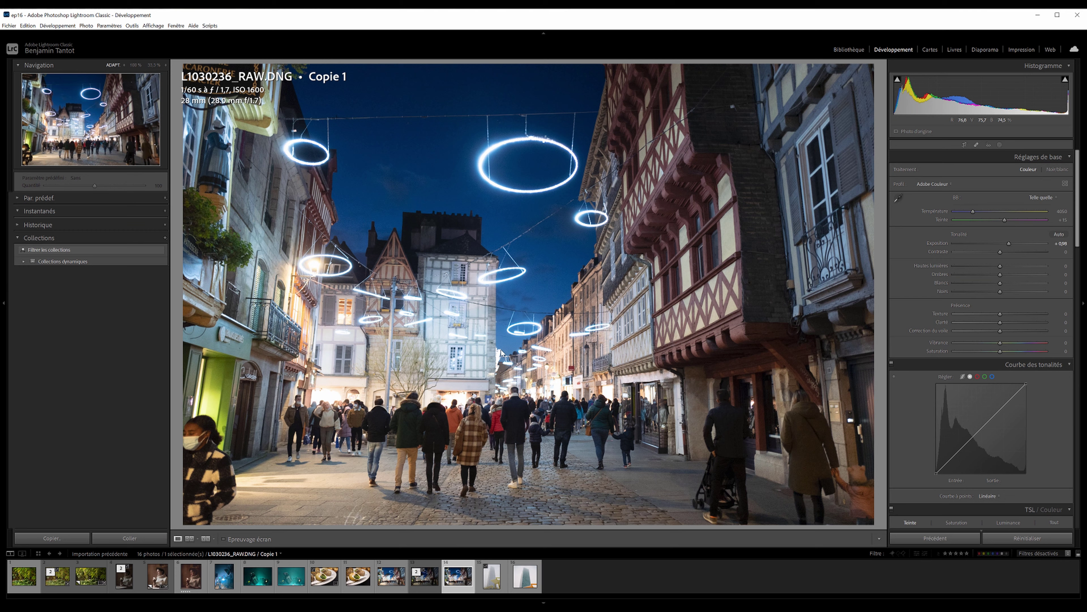
pyautogui.moveTo(1001, 265)
pyautogui.mouseDown()
pyautogui.moveTo(980, 266)
pyautogui.moveTo(999, 274)
pyautogui.mouseUp()
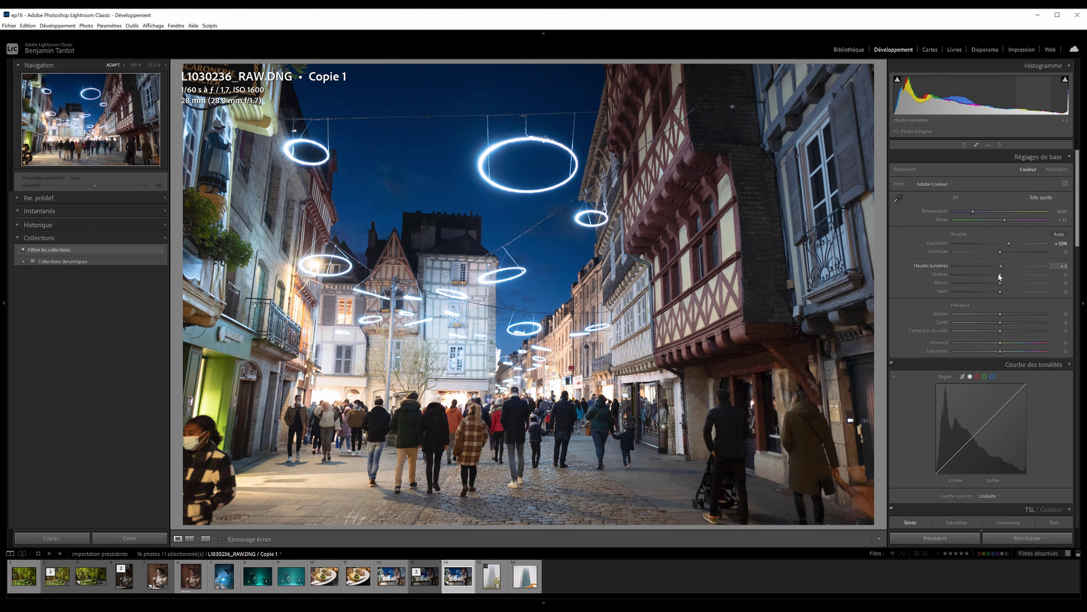
pyautogui.press('-')
pyautogui.press('-')
pyautogui.press('-')
pyautogui.press('-')
pyautogui.press('-')
pyautogui.press('-')
pyautogui.moveTo(999, 283)
pyautogui.mouseDown()
pyautogui.moveTo(925, 286)
pyautogui.moveTo(995, 298)
pyautogui.moveTo(930, 252)
pyautogui.mouseUp()
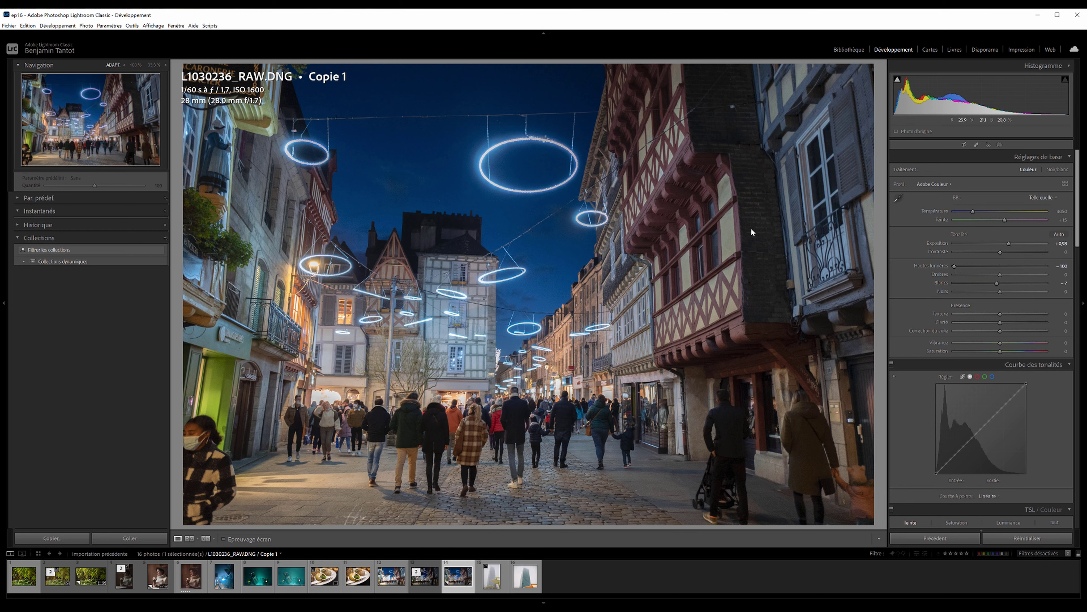
# Raise highlights partway, fine-tune whites, lift blacks and shadows, and add contrast.
pyautogui.moveTo(954, 265)
pyautogui.mouseDown()
pyautogui.moveTo(988, 265)
pyautogui.moveTo(972, 274)
pyautogui.moveTo(1020, 285)
pyautogui.moveTo(984, 287)
pyautogui.mouseUp()
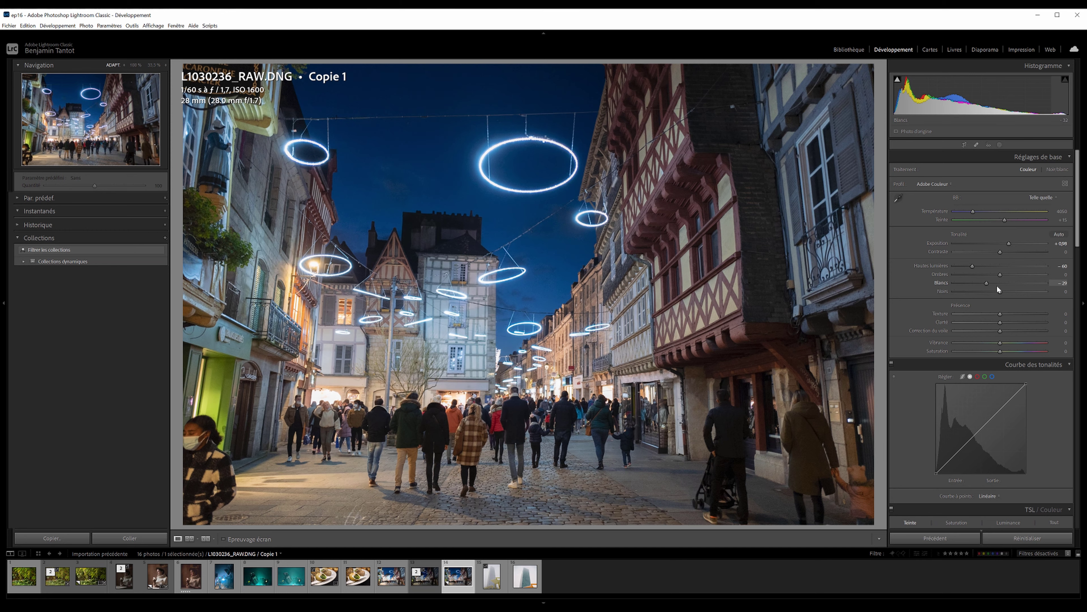
pyautogui.moveTo(984, 286); pyautogui.dragTo(980, 287)
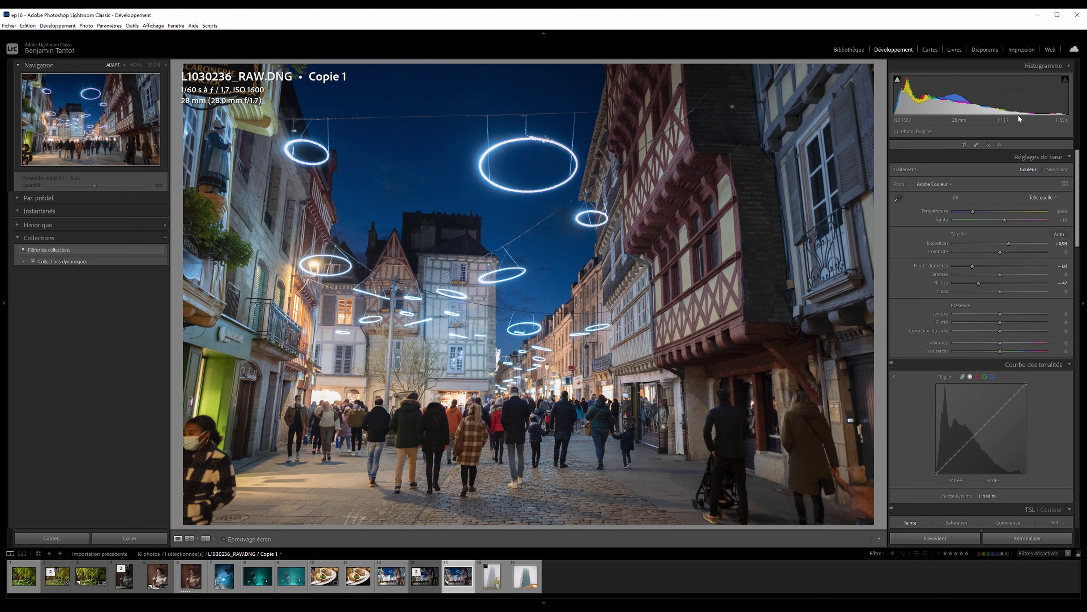
pyautogui.moveTo(1001, 291); pyautogui.dragTo(1021, 295)
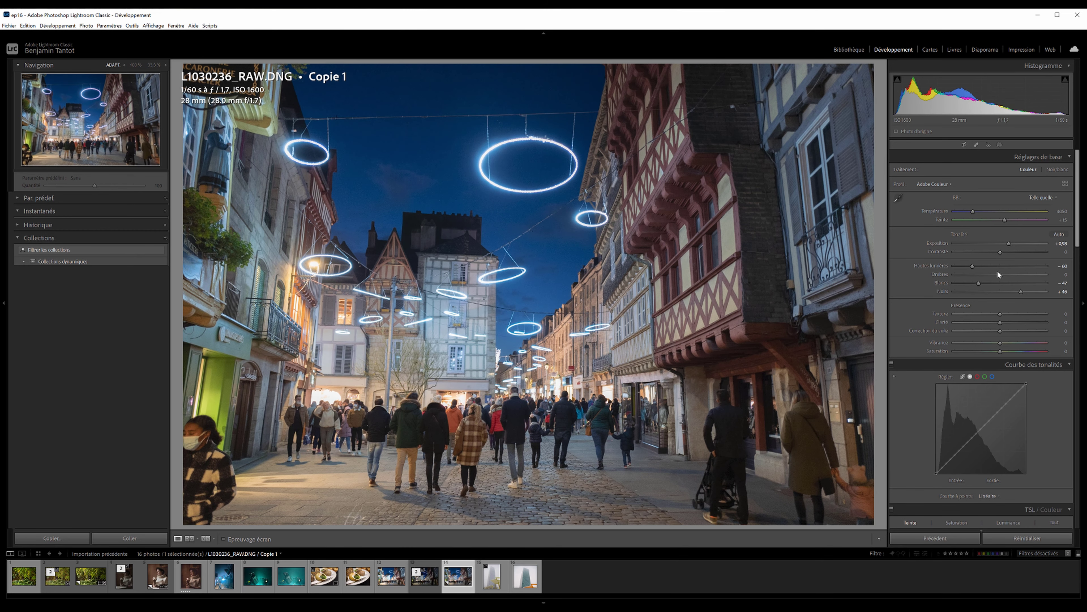
pyautogui.moveTo(1000, 275)
pyautogui.mouseDown()
pyautogui.moveTo(979, 280)
pyautogui.moveTo(1008, 285)
pyautogui.moveTo(1015, 276)
pyautogui.mouseUp()
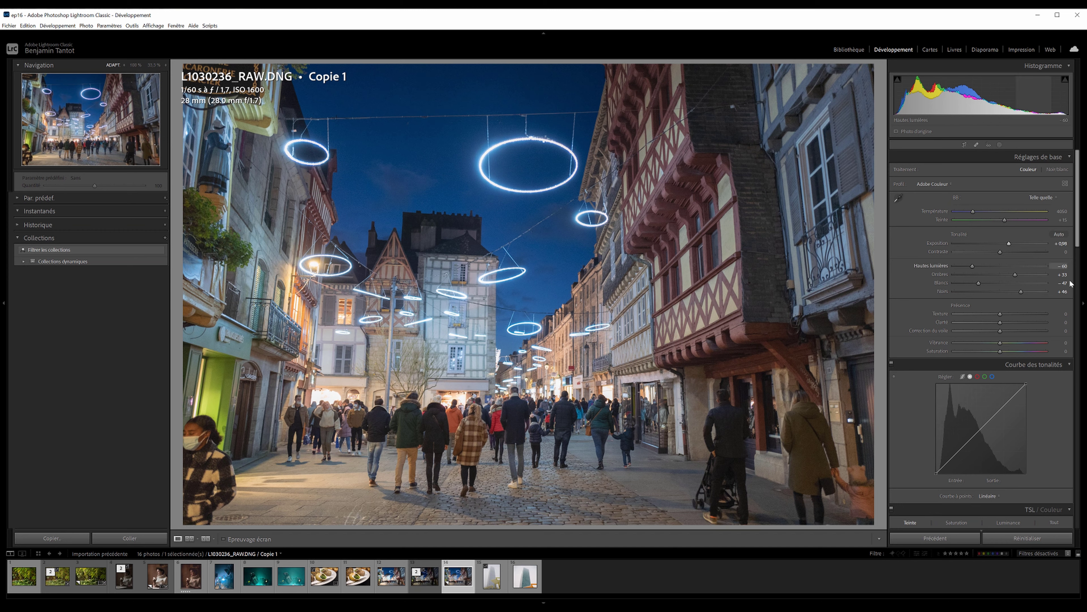
pyautogui.moveTo(1000, 252); pyautogui.dragTo(1013, 262)
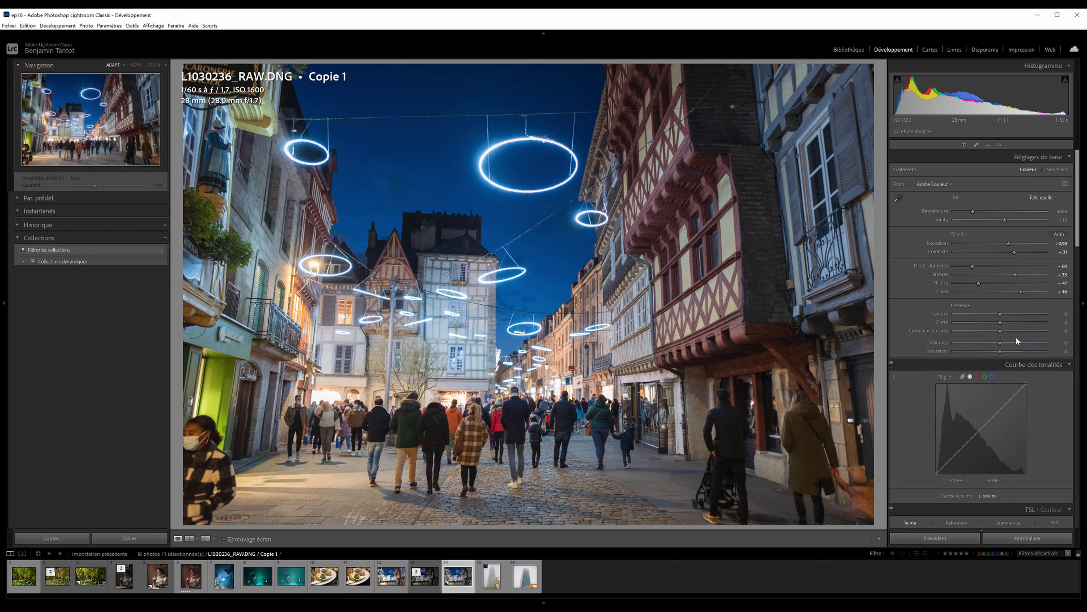
# Set clarity slightly negative and fine-tune dehaze to about +15.
pyautogui.moveTo(1000, 322)
pyautogui.mouseDown()
pyautogui.moveTo(993, 329)
pyautogui.moveTo(1004, 330)
pyautogui.mouseUp()
pyautogui.moveTo(1005, 330); pyautogui.dragTo(1000, 331)
pyautogui.moveTo(1001, 324); pyautogui.dragTo(1007, 324)
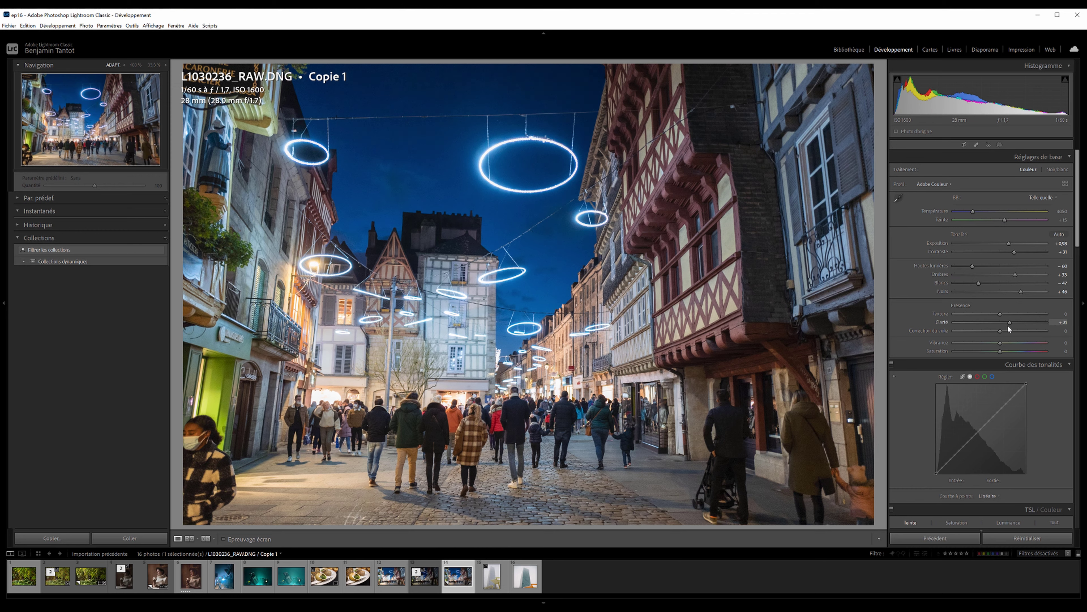
pyautogui.moveTo(1010, 322); pyautogui.dragTo(997, 330)
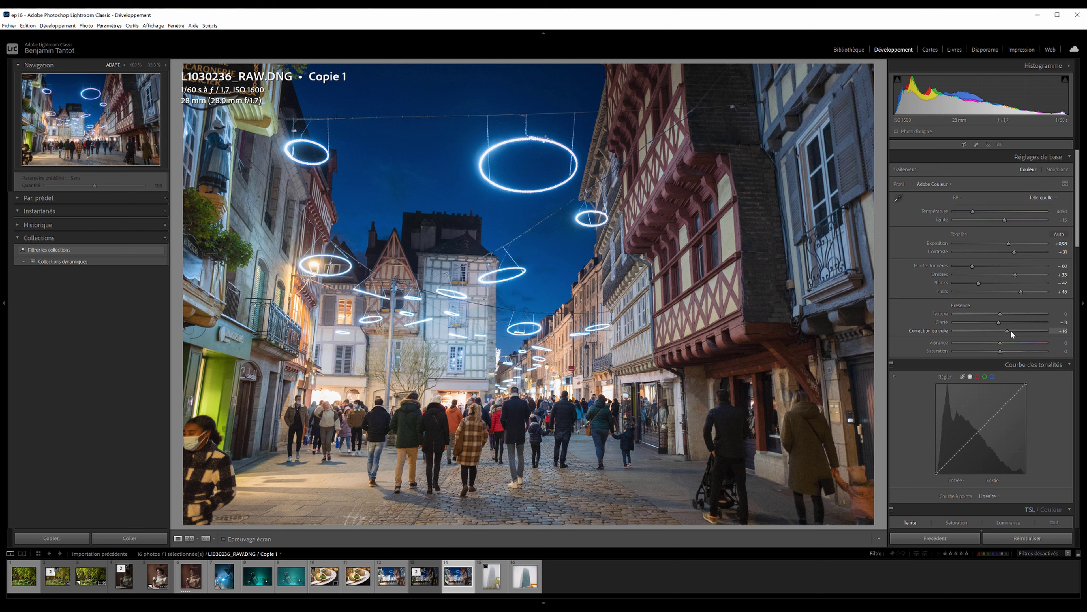
pyautogui.moveTo(1012, 331); pyautogui.dragTo(995, 331)
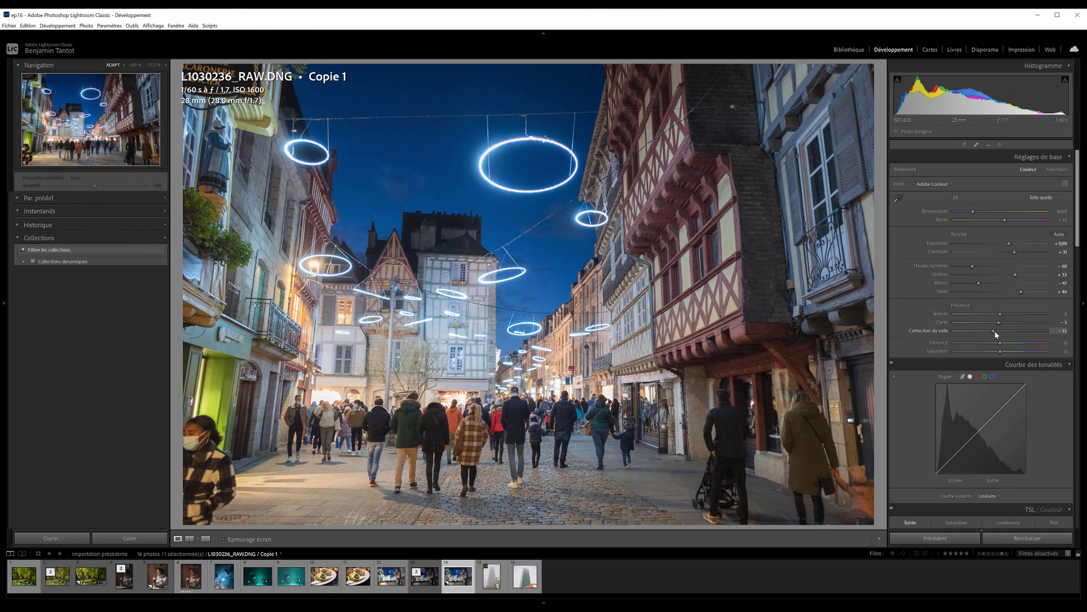
# Raise contrast to about +46, rebalance shadows and blacks, set whites to -59, checking Before/After.
pyautogui.moveTo(1014, 252); pyautogui.dragTo(1019, 252)
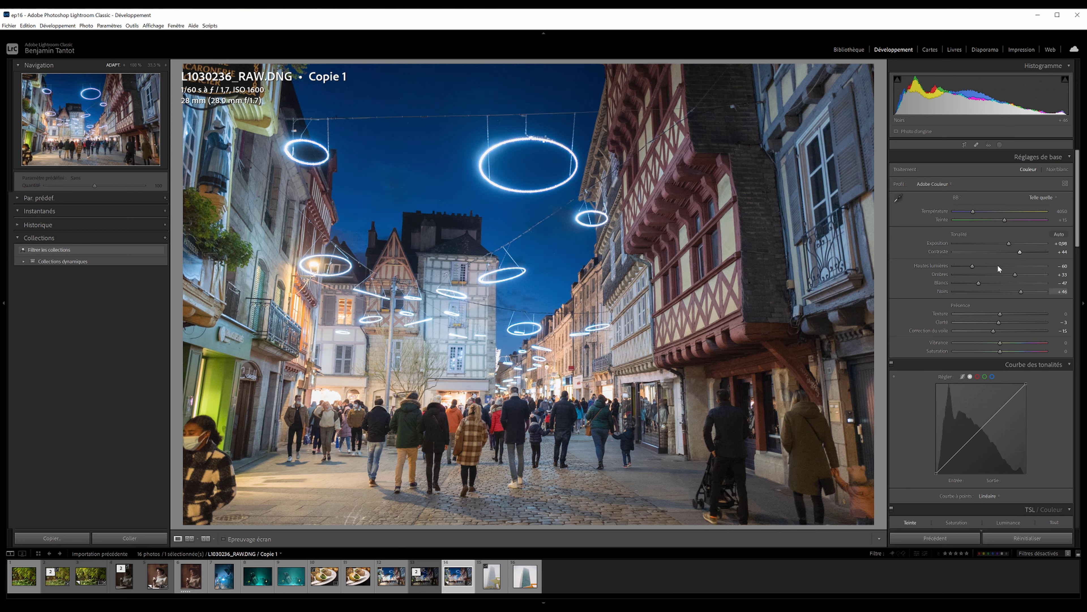
pyautogui.moveTo(1011, 274)
pyautogui.mouseDown()
pyautogui.moveTo(1016, 291)
pyautogui.moveTo(1024, 275)
pyautogui.moveTo(1013, 291)
pyautogui.moveTo(970, 272)
pyautogui.mouseUp()
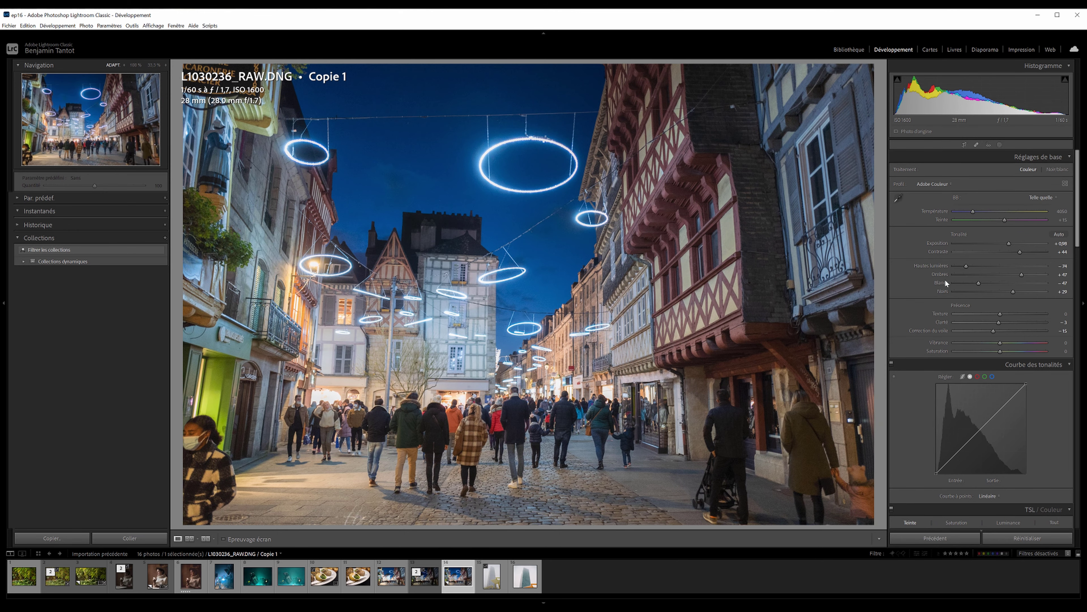
pyautogui.press('\\')
pyautogui.press('\\')
pyautogui.moveTo(978, 282); pyautogui.dragTo(818, 294)
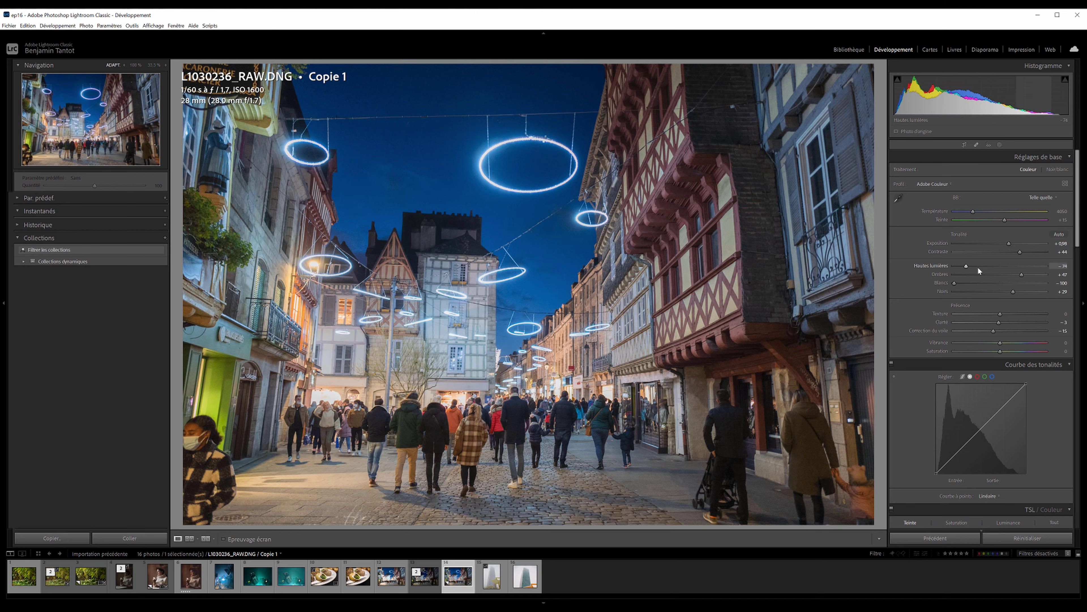
pyautogui.moveTo(978, 266); pyautogui.dragTo(1000, 267)
pyautogui.hotkey('ctrl', 'z')
pyautogui.hotkey('ctrl', 'z')
pyautogui.moveTo(977, 284); pyautogui.dragTo(970, 286)
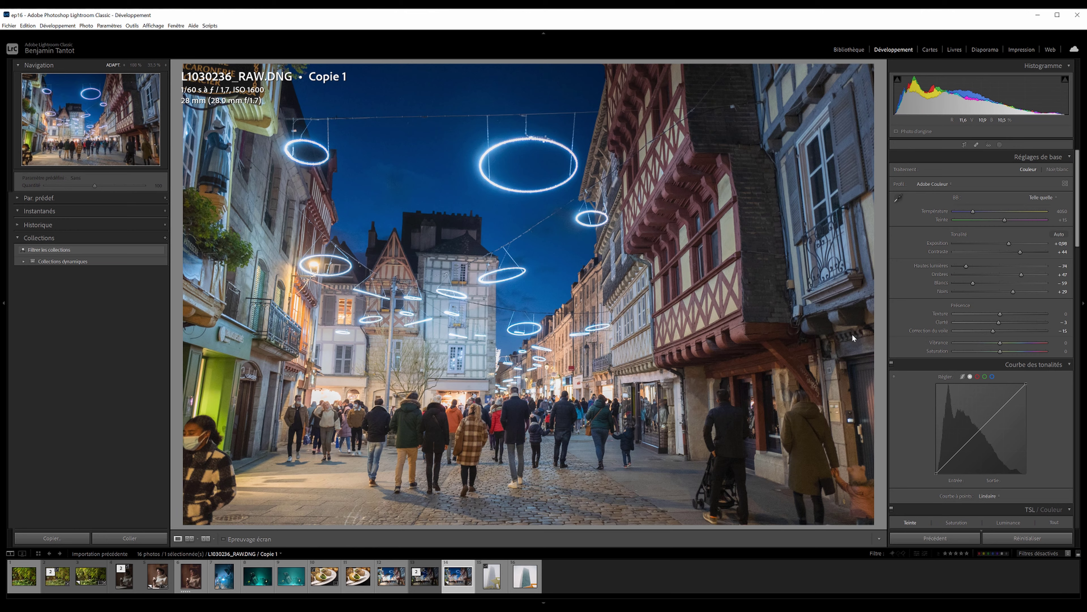
pyautogui.press('\\')
pyautogui.press('\\')
pyautogui.press('\\')
pyautogui.press('\\')
pyautogui.press('\\')
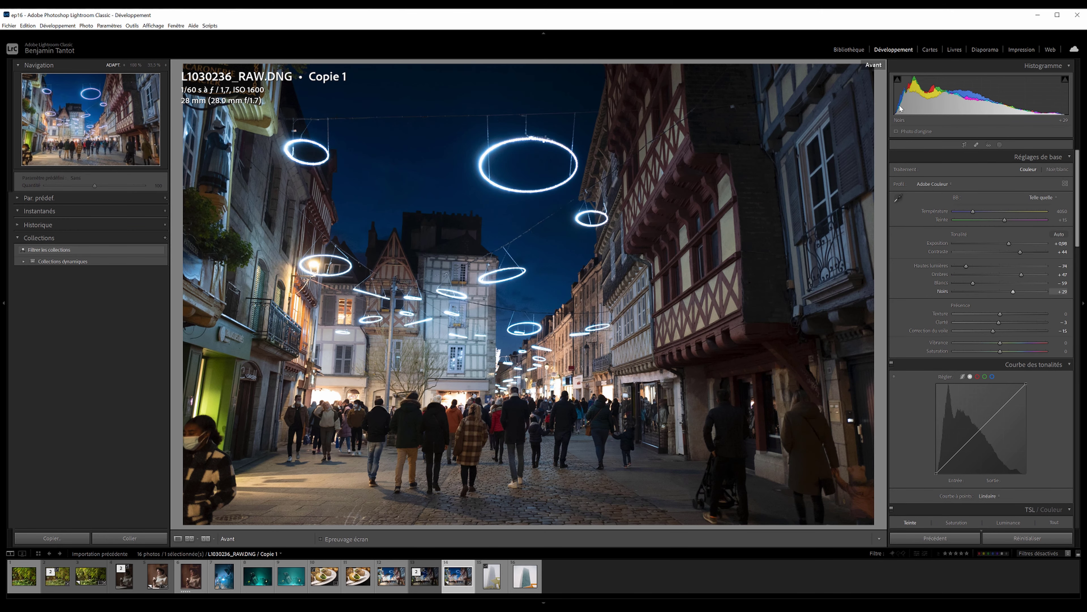
pyautogui.press('\\')
pyautogui.press('\\')
pyautogui.press('\\')
pyautogui.press('\\')
pyautogui.press('\\')
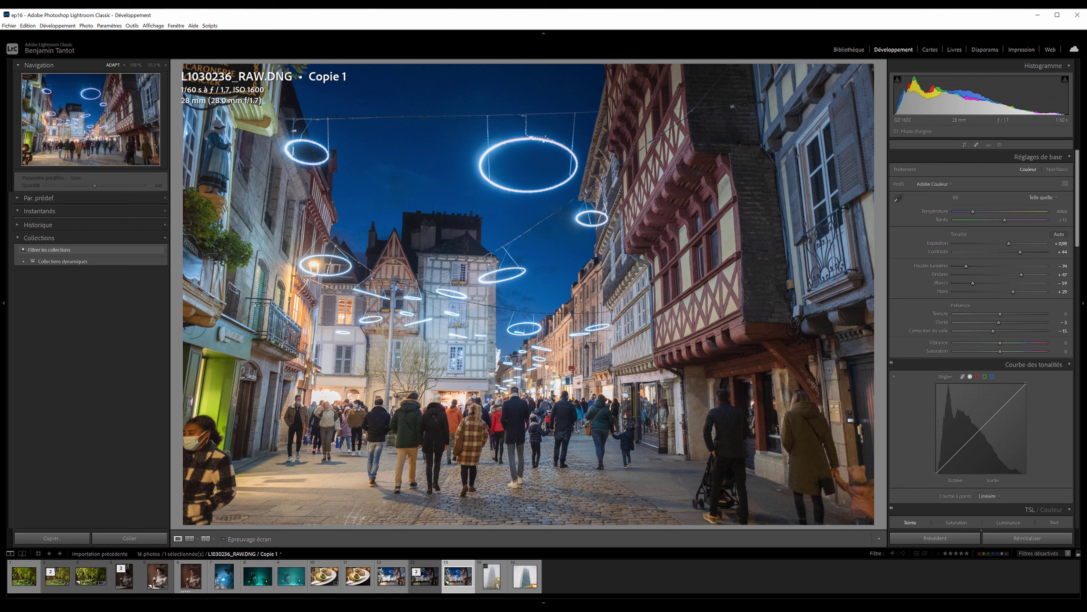
pyautogui.scroll(-15, 1009, 444)
pyautogui.moveTo(1000, 520); pyautogui.dragTo(1002, 520)
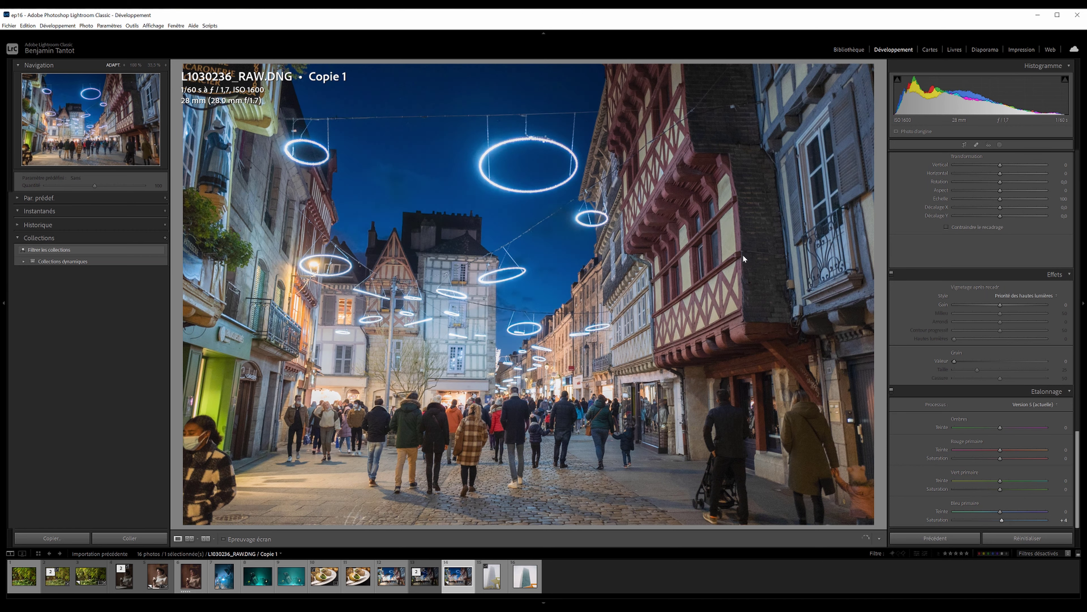
pyautogui.moveTo(985, 519)
pyautogui.mouseDown()
pyautogui.moveTo(973, 524)
pyautogui.moveTo(1010, 531)
pyautogui.mouseUp()
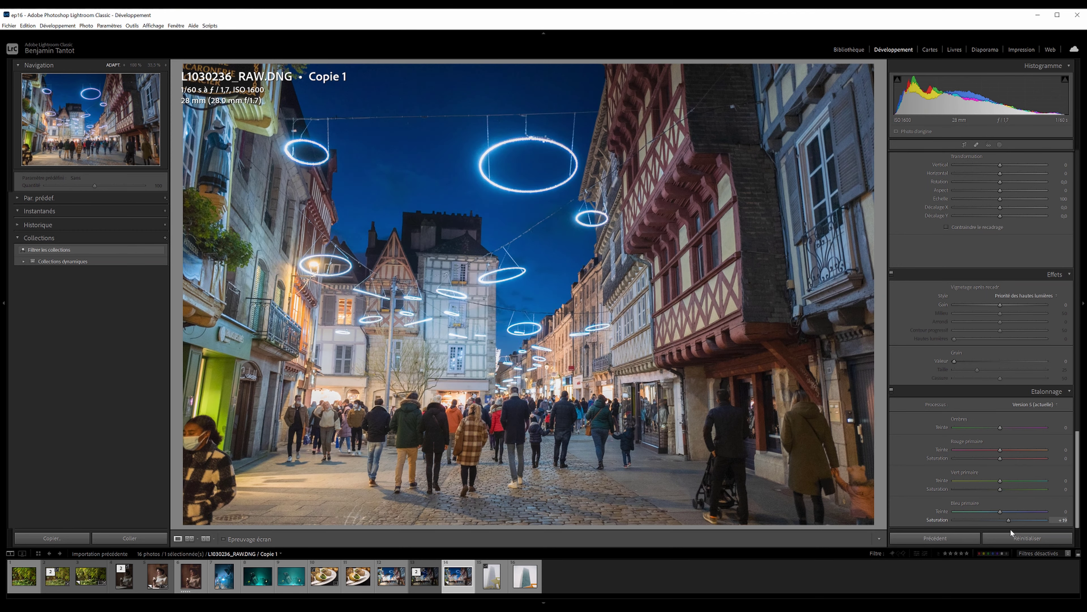
pyautogui.scroll(5, 1009, 329)
pyautogui.scroll(-5, 1014, 356)
pyautogui.click(988, 512)
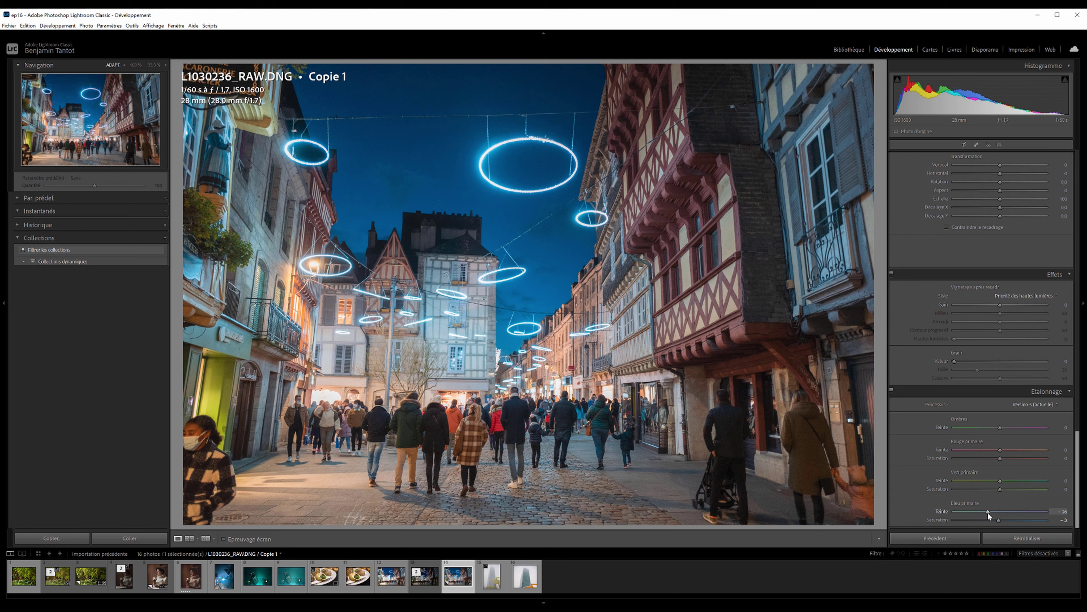
pyautogui.doubleClick(988, 512)
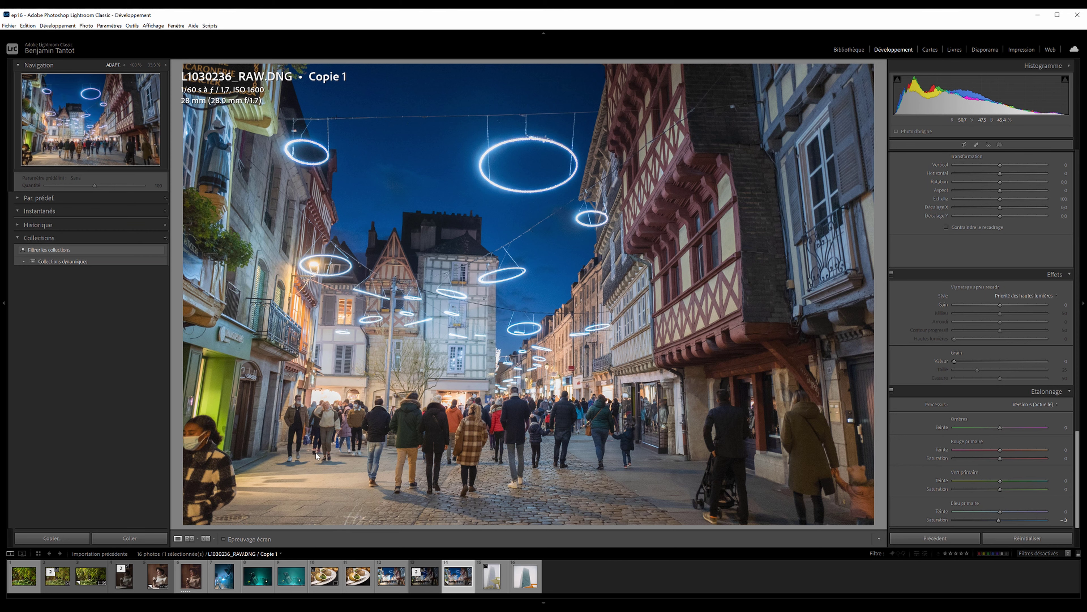
pyautogui.scroll(10, 1041, 421)
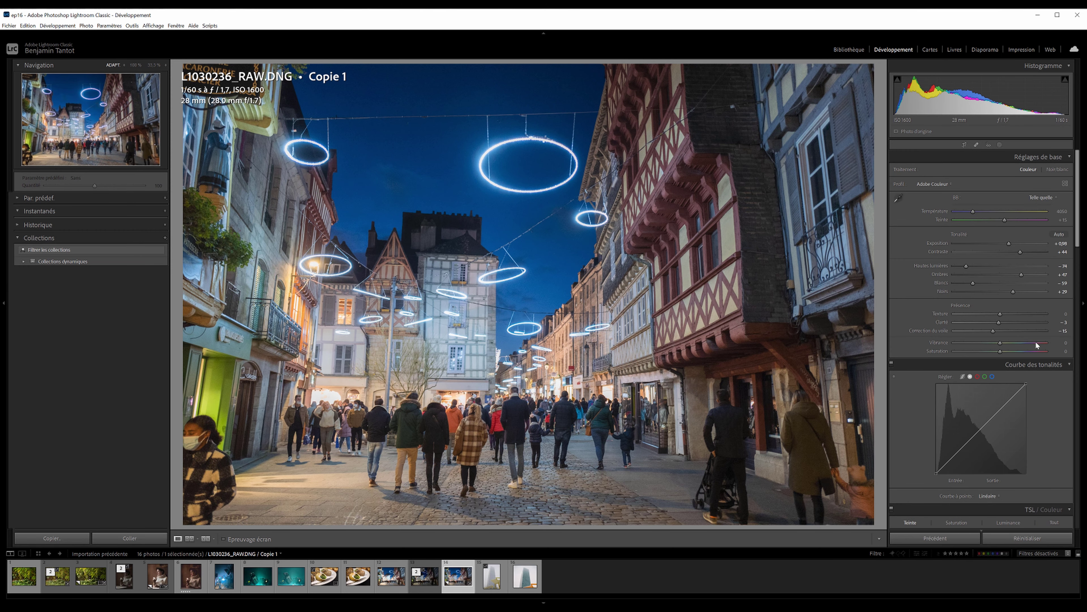
pyautogui.scroll(2, 1040, 407)
pyautogui.scroll(-4, 1023, 312)
# In HSL Saturation, try and reset green, then set orange saturation to -4.
pyautogui.click(959, 242)
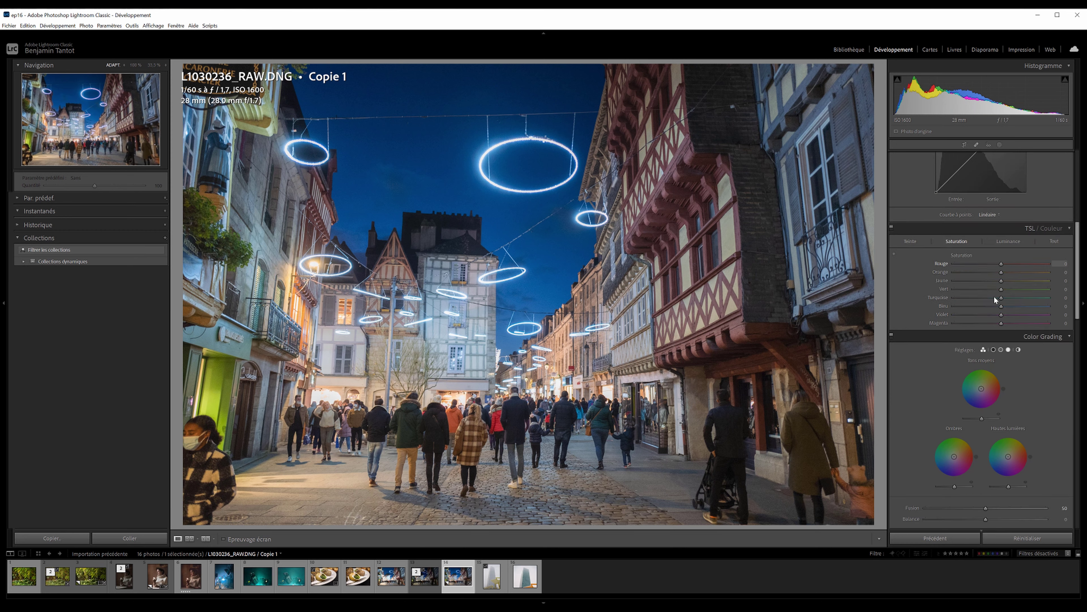
pyautogui.moveTo(1001, 289); pyautogui.dragTo(881, 293)
pyautogui.moveTo(981, 290); pyautogui.dragTo(1021, 290)
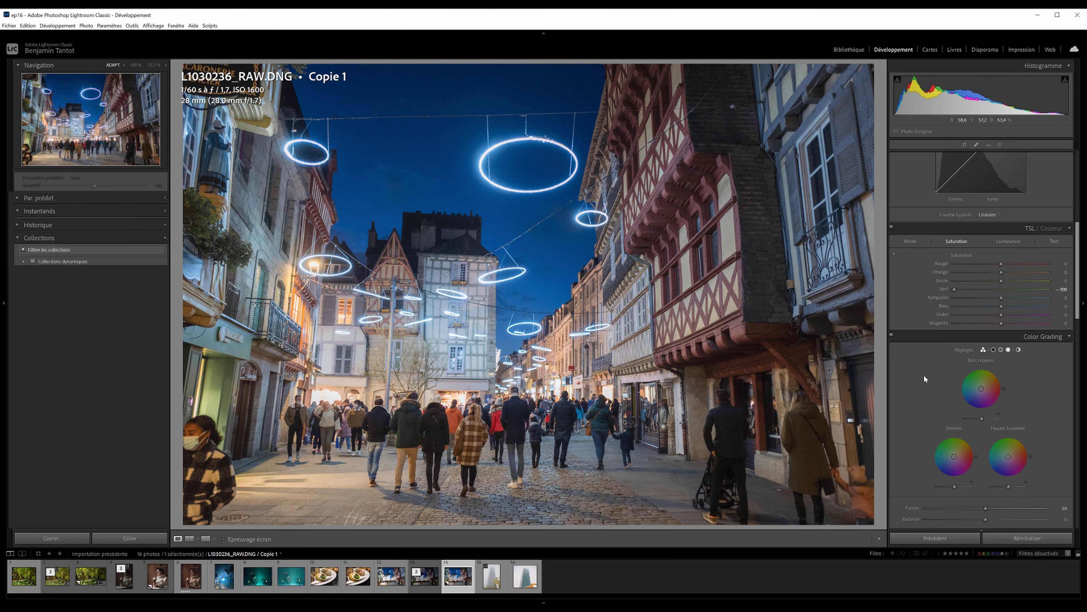
pyautogui.doubleClick(999, 290)
pyautogui.moveTo(1000, 272)
pyautogui.mouseDown()
pyautogui.moveTo(970, 273)
pyautogui.moveTo(999, 273)
pyautogui.mouseUp()
pyautogui.moveTo(1008, 456); pyautogui.dragTo(1009, 459)
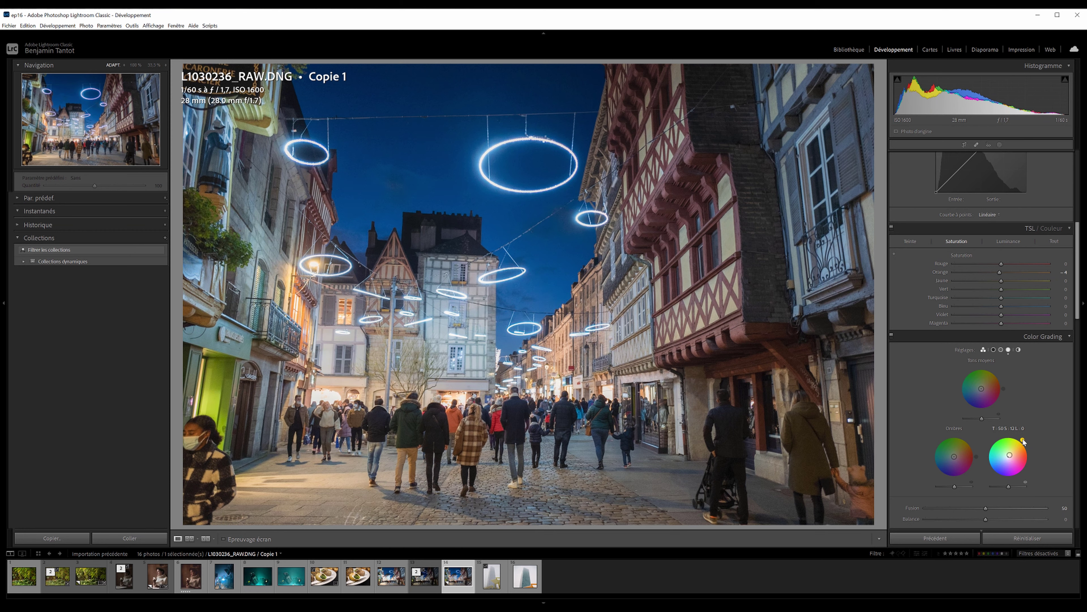
pyautogui.scroll(3, 1020, 325)
pyautogui.scroll(3, 1022, 346)
pyautogui.scroll(3, 1019, 252)
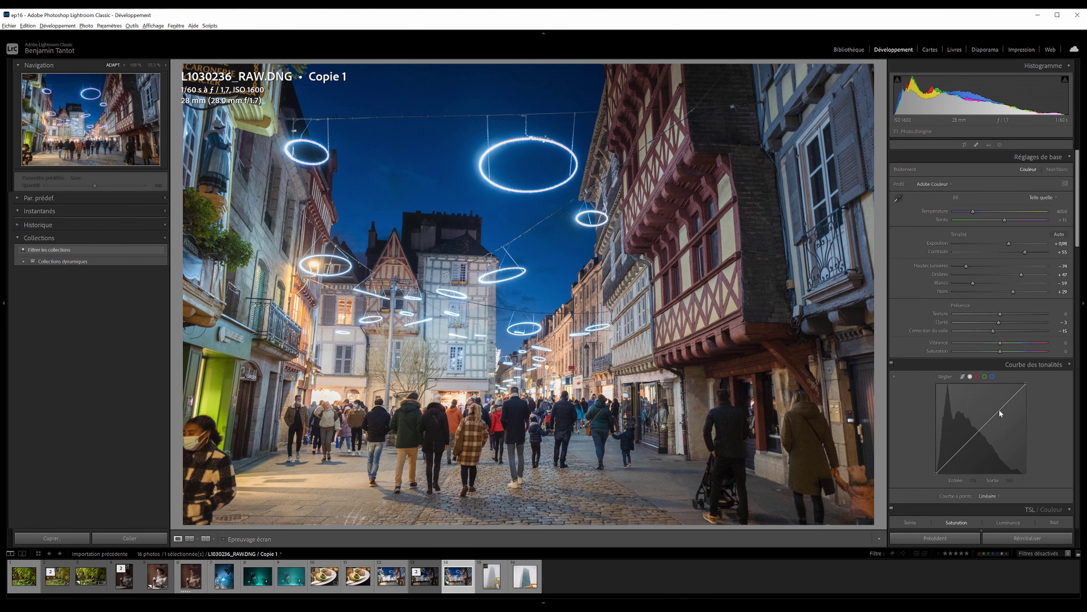
# Add three tone curve points, lower its black endpoint, and pull shadows down to about +34.
pyautogui.click(999, 409)
pyautogui.click(974, 434)
pyautogui.click(954, 456)
pyautogui.moveTo(925, 472); pyautogui.dragTo(924, 473)
pyautogui.moveTo(1022, 273); pyautogui.dragTo(1009, 325)
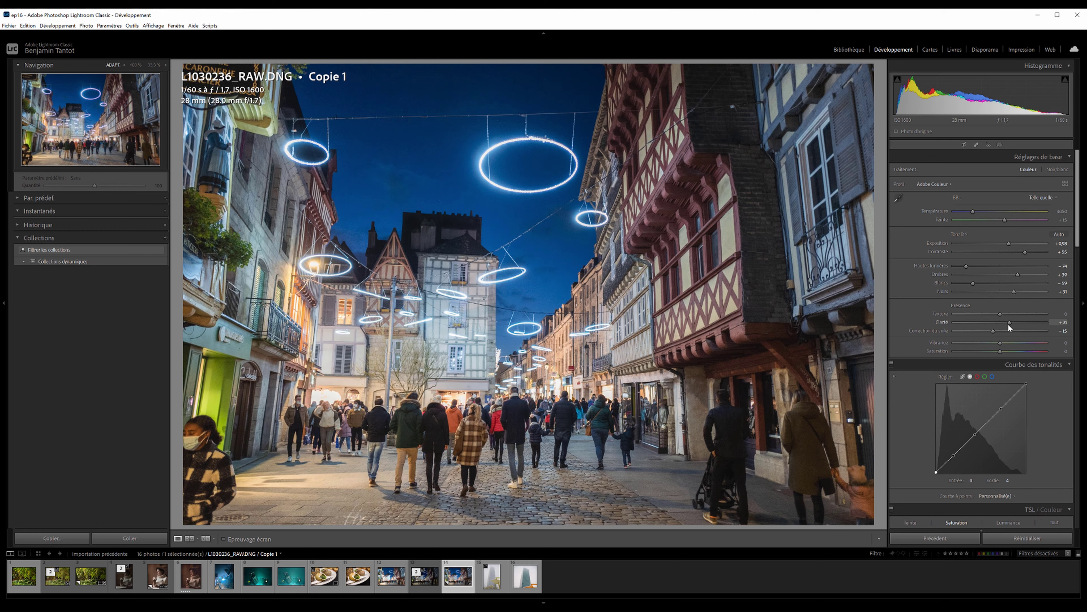
pyautogui.hotkey('ctrl', 'z')
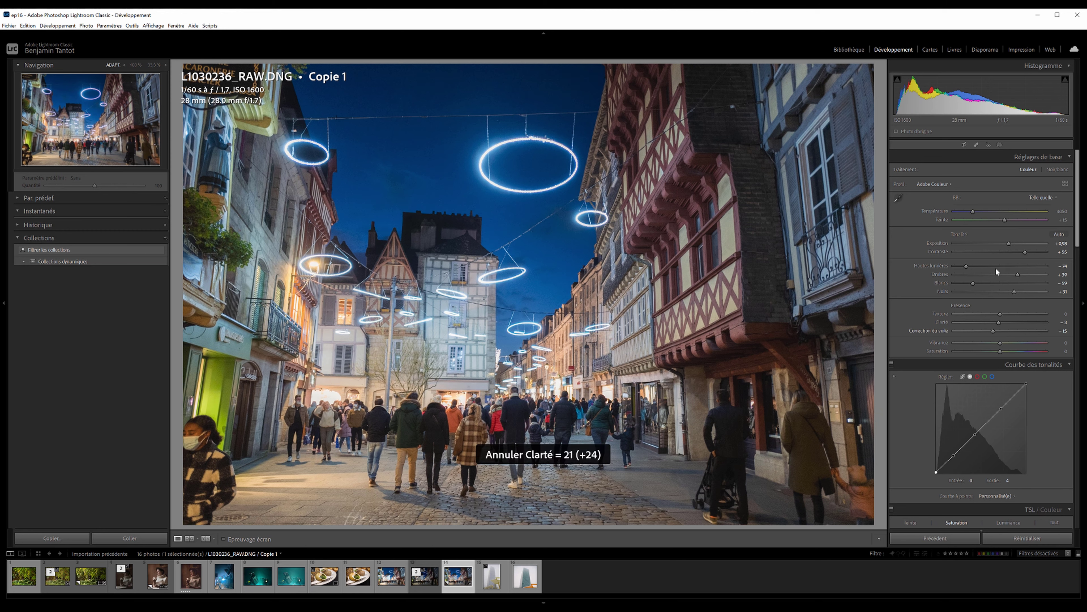
pyautogui.hotkey('shift', 'w')
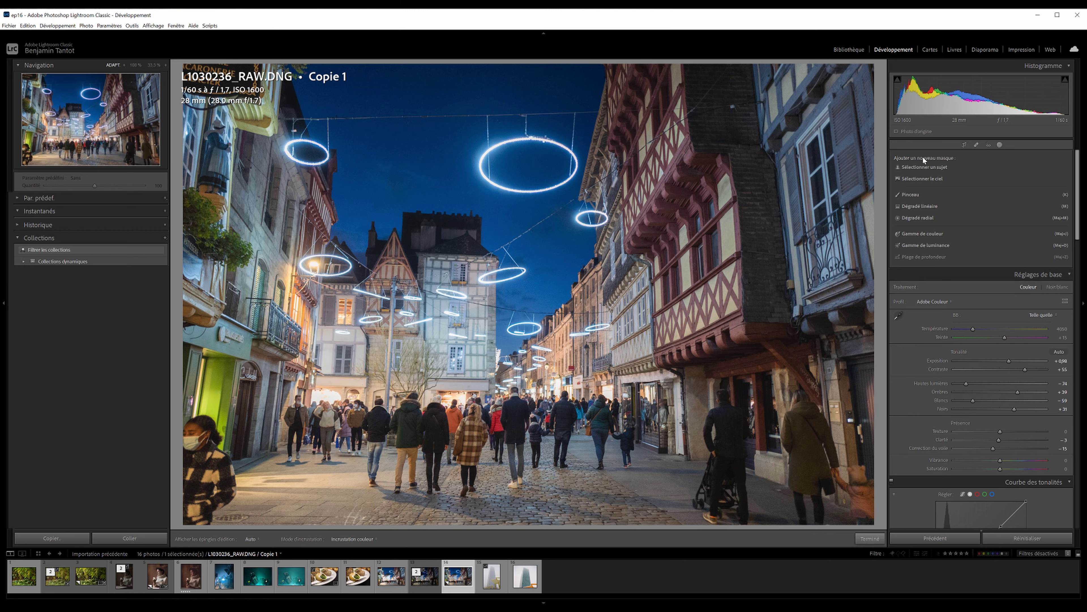
# Paint a brush mask at flow 74 over the timbered building and dark brick wall.
pyautogui.click(911, 195)
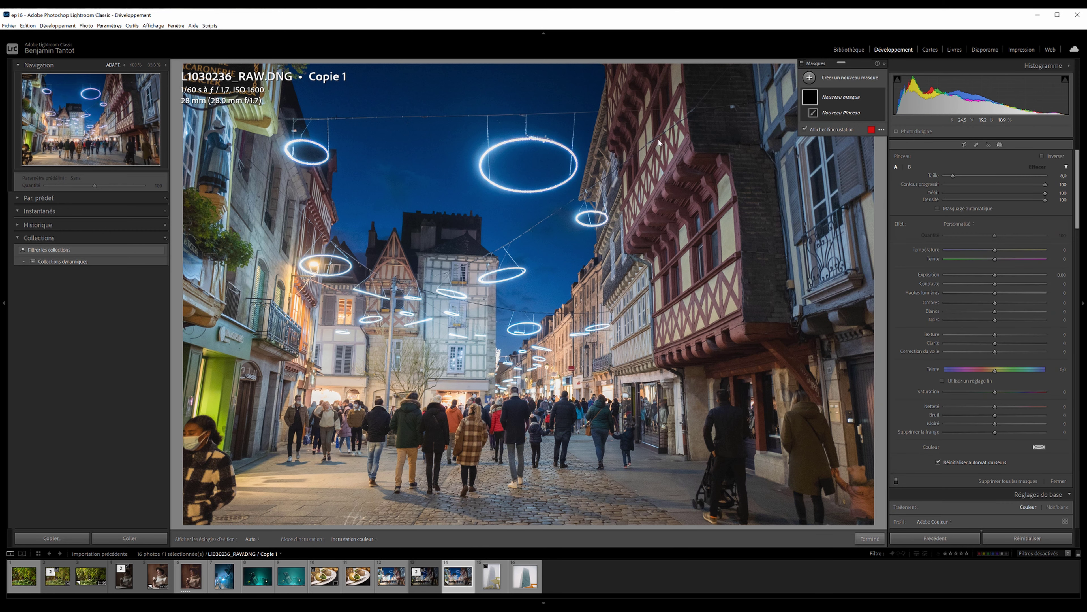
pyautogui.moveTo(676, 56)
pyautogui.mouseDown()
pyautogui.moveTo(631, 141)
pyautogui.moveTo(673, 112)
pyautogui.moveTo(701, 143)
pyautogui.moveTo(679, 290)
pyautogui.moveTo(700, 341)
pyautogui.moveTo(766, 326)
pyautogui.mouseUp()
pyautogui.press('[')
pyautogui.click(1019, 193)
pyautogui.press(']')
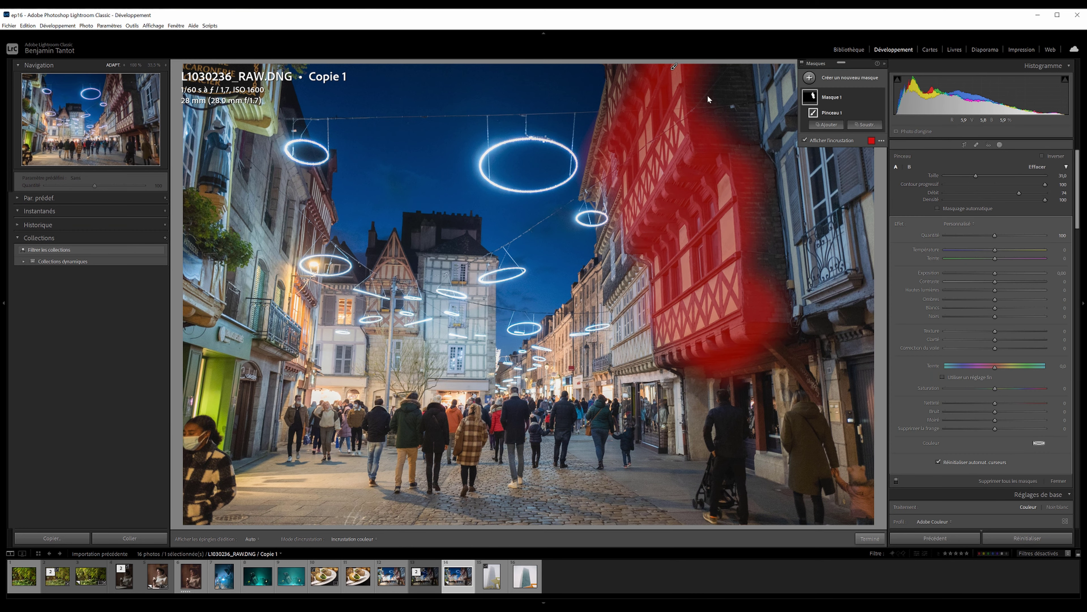
pyautogui.moveTo(708, 99); pyautogui.dragTo(753, 319)
# Give the masked area clarity about +37 and whites about +23, with highlights reset to zero.
pyautogui.press('o')
pyautogui.moveTo(991, 342); pyautogui.dragTo(1000, 347)
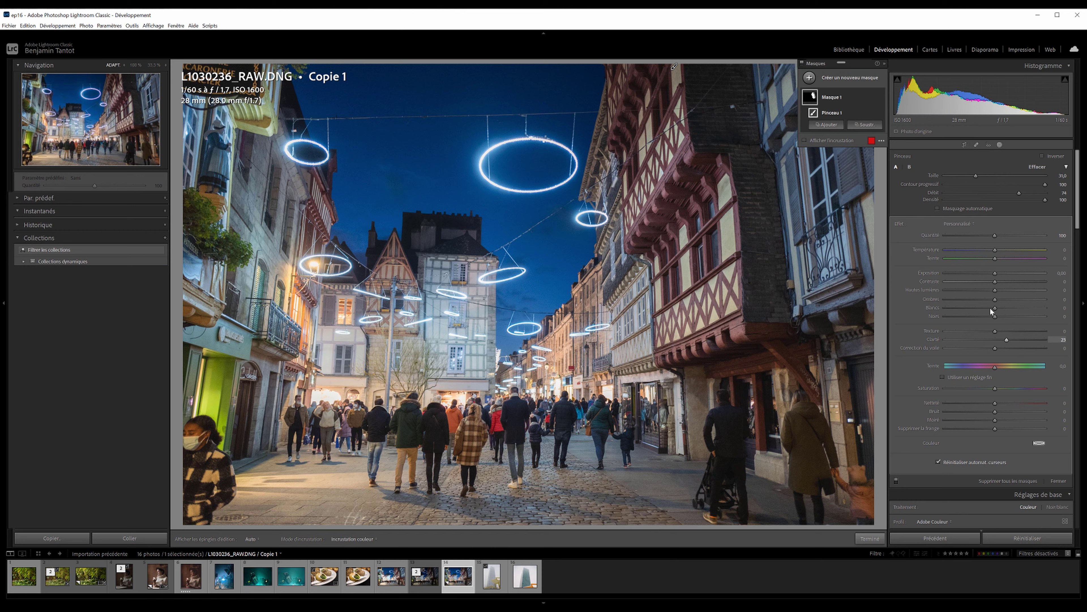
pyautogui.moveTo(991, 307)
pyautogui.mouseDown()
pyautogui.moveTo(1022, 296)
pyautogui.moveTo(1006, 308)
pyautogui.moveTo(995, 342)
pyautogui.moveTo(1004, 341)
pyautogui.mouseUp()
pyautogui.doubleClick(933, 290)
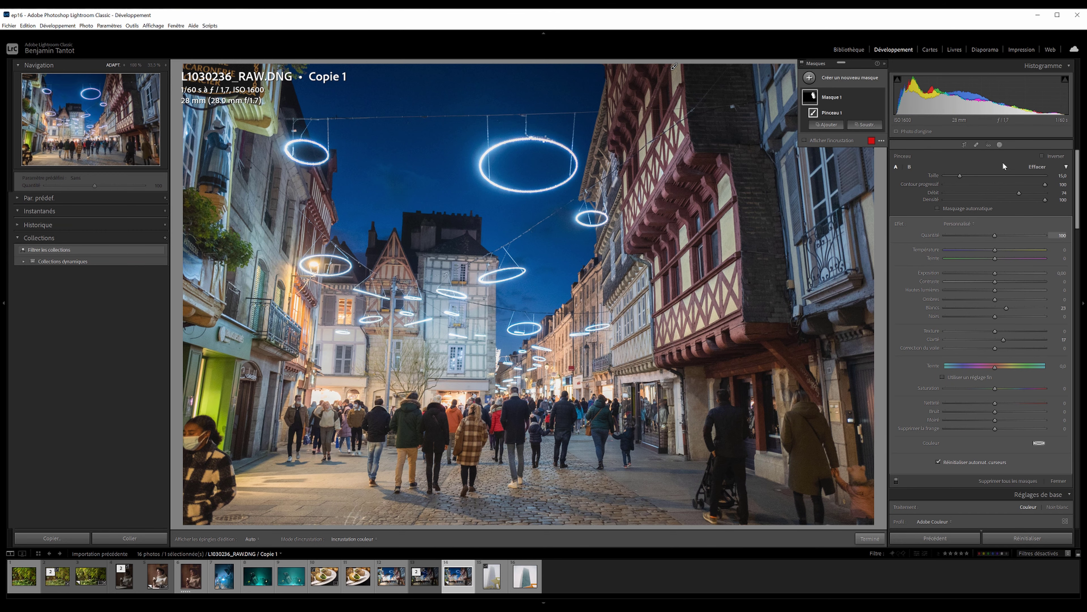
pyautogui.hotkey('shift', 'w')
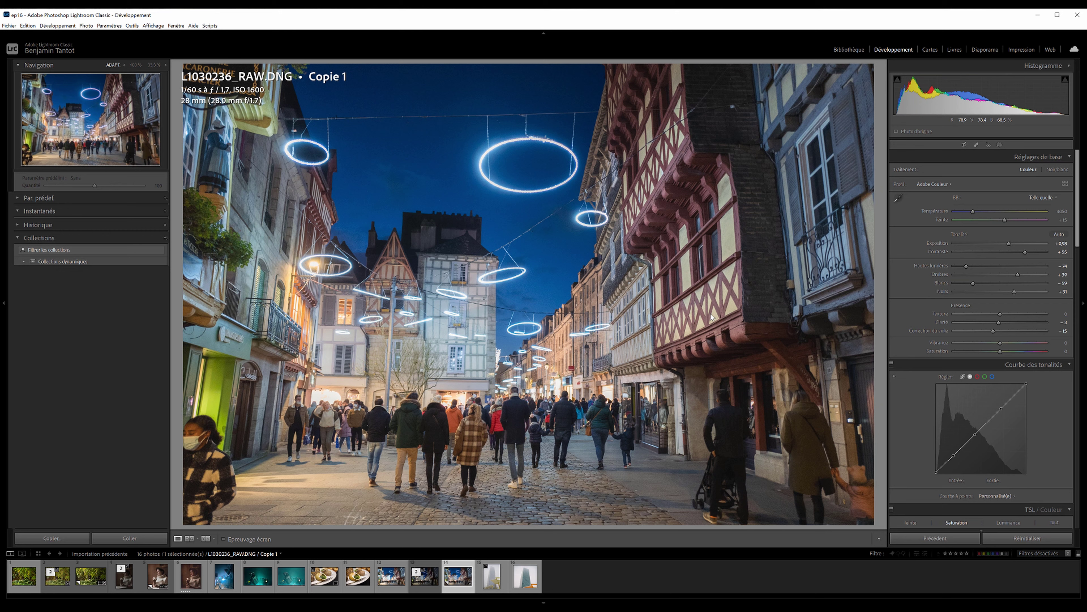
pyautogui.moveTo(973, 213); pyautogui.dragTo(974, 213)
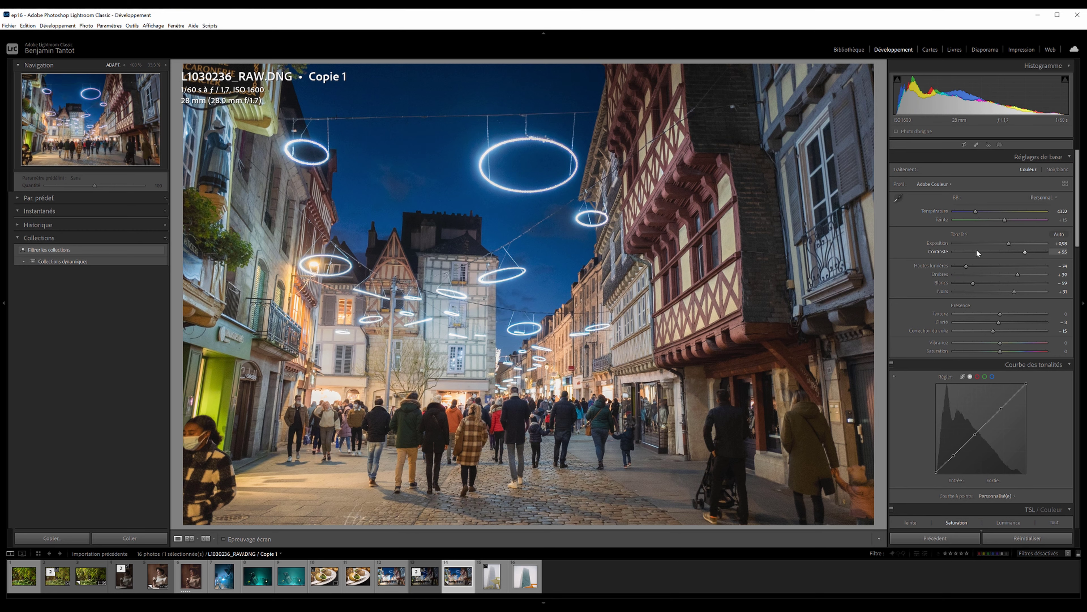
pyautogui.hotkey('ctrl', 'z')
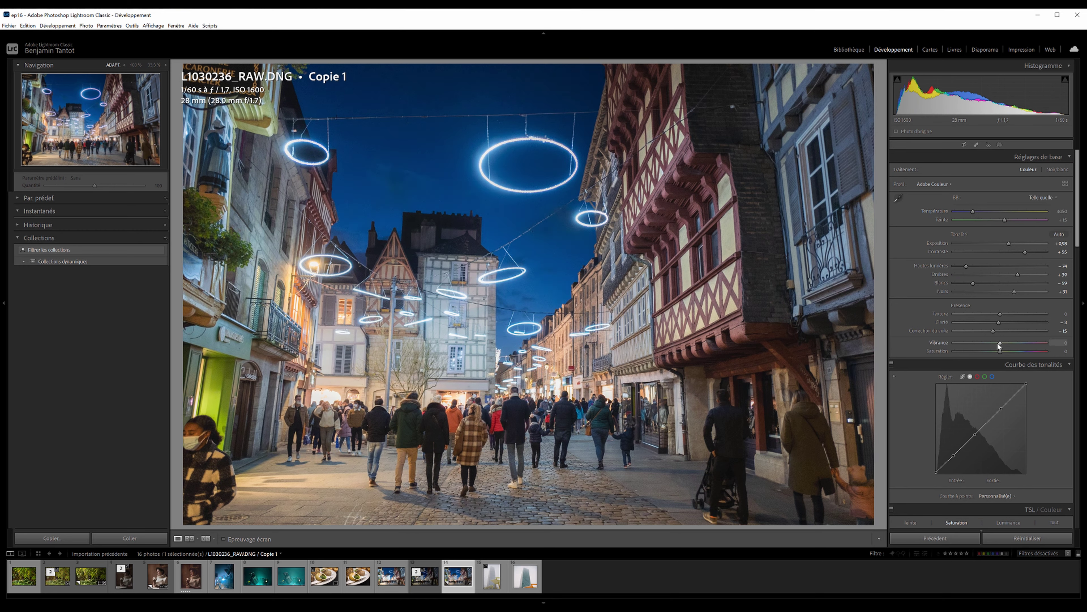
pyautogui.moveTo(1000, 343)
pyautogui.mouseDown()
pyautogui.moveTo(978, 343)
pyautogui.moveTo(1033, 352)
pyautogui.mouseUp()
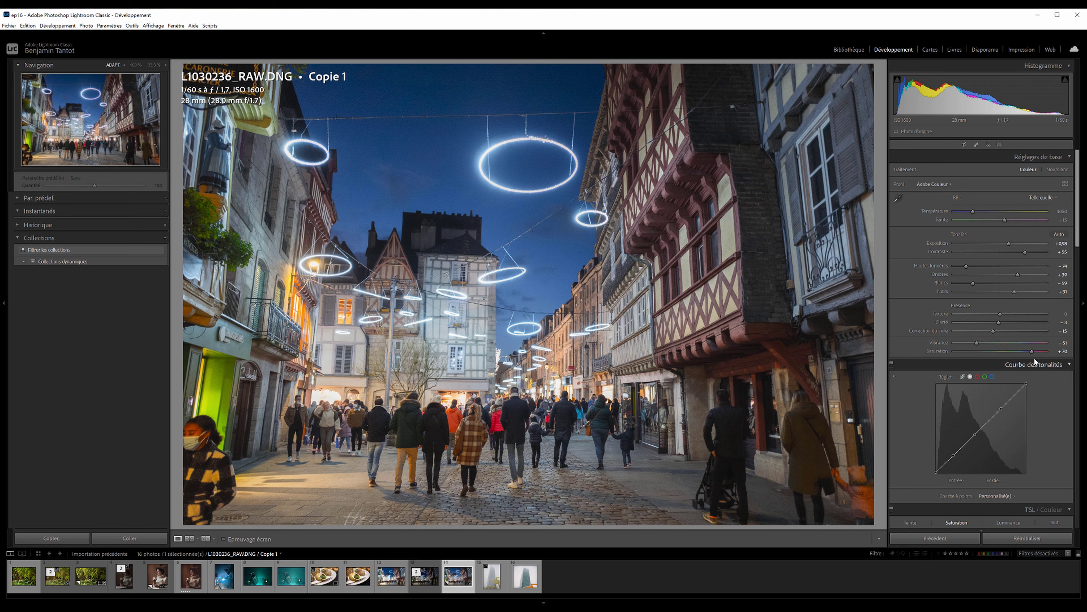
pyautogui.hotkey('ctrl', 'z')
pyautogui.hotkey('ctrl', 'z')
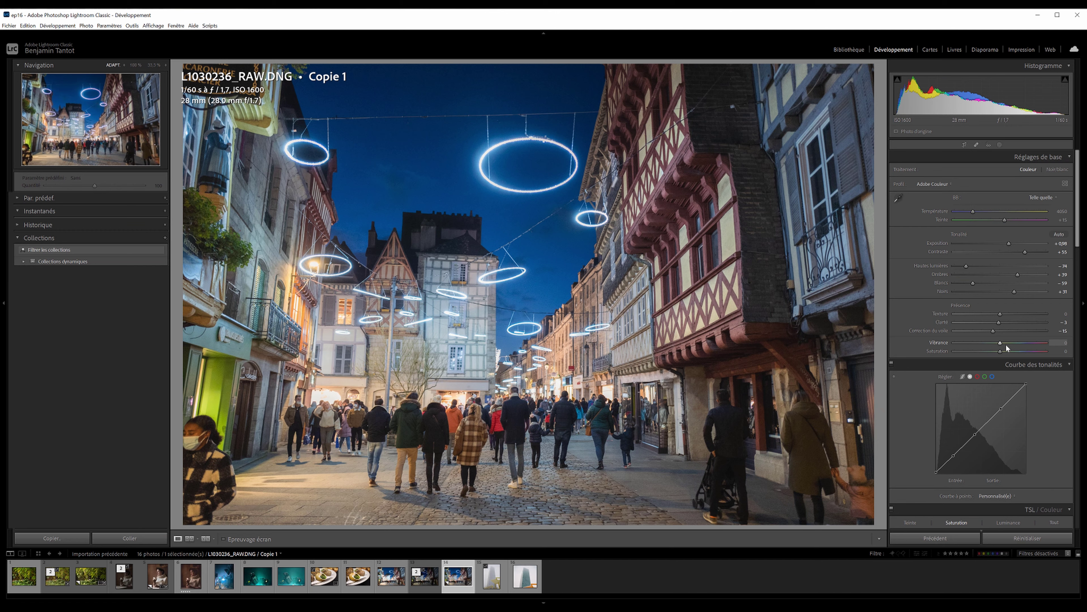
pyautogui.hotkey('ctrl', 'z')
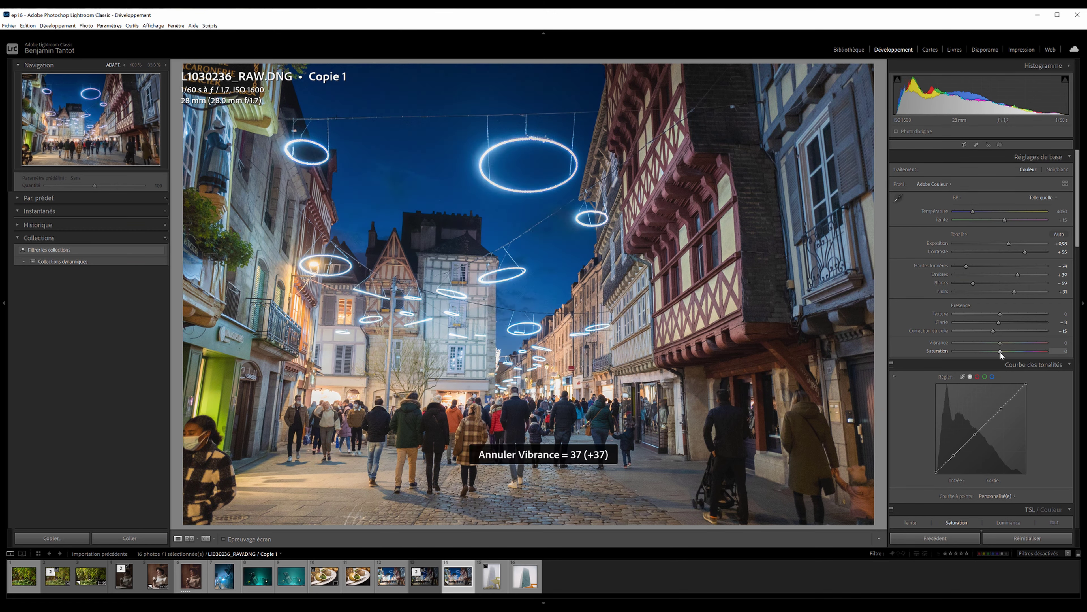
# In Calibration, undo a trial blue primary saturation boost and set blue primary hue to -6.
pyautogui.scroll(-6, 998, 377)
pyautogui.scroll(-4, 987, 410)
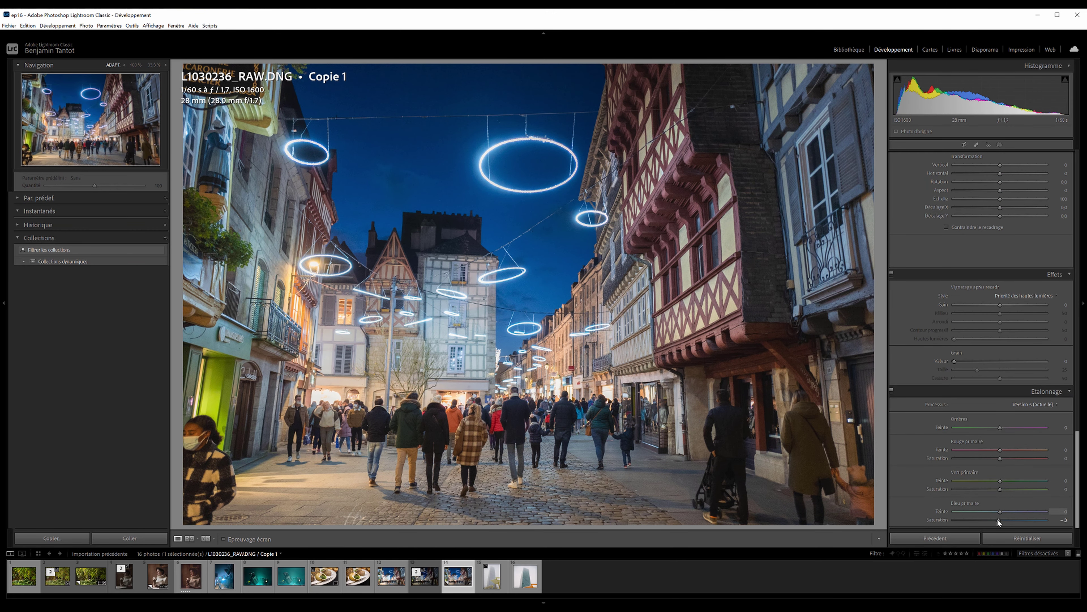
pyautogui.moveTo(999, 521); pyautogui.dragTo(1031, 522)
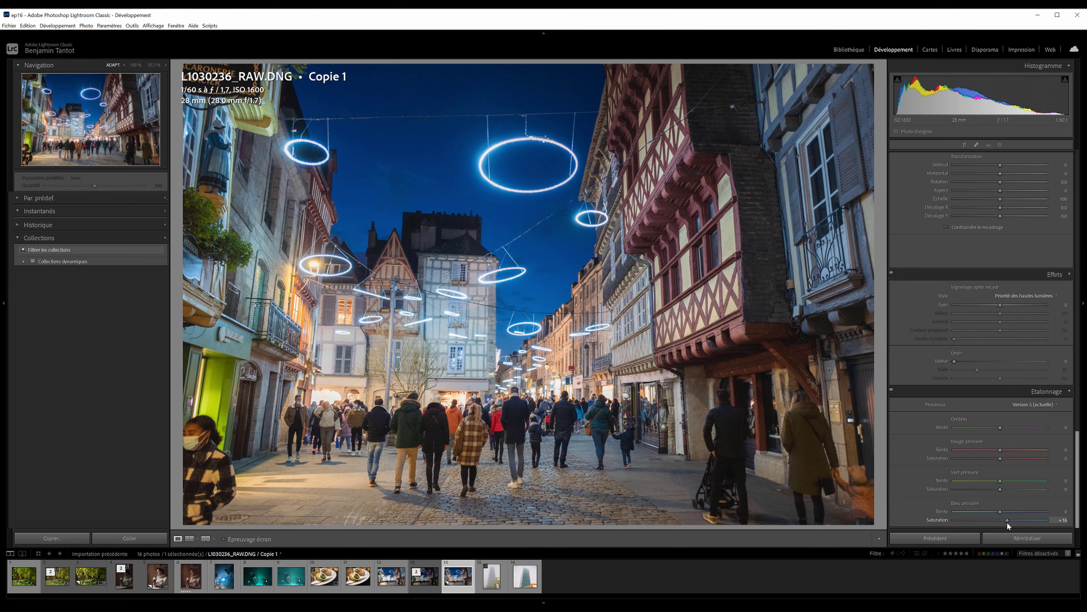
pyautogui.hotkey('ctrl', 'z')
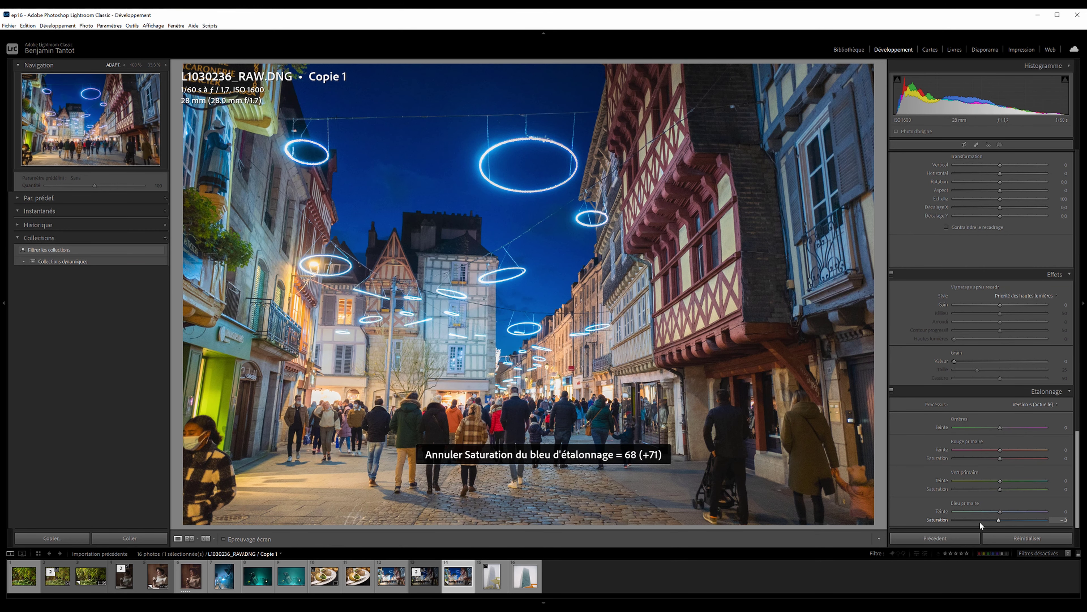
pyautogui.press('Down')
pyautogui.press('Down')
pyautogui.moveTo(1002, 513); pyautogui.dragTo(1000, 513)
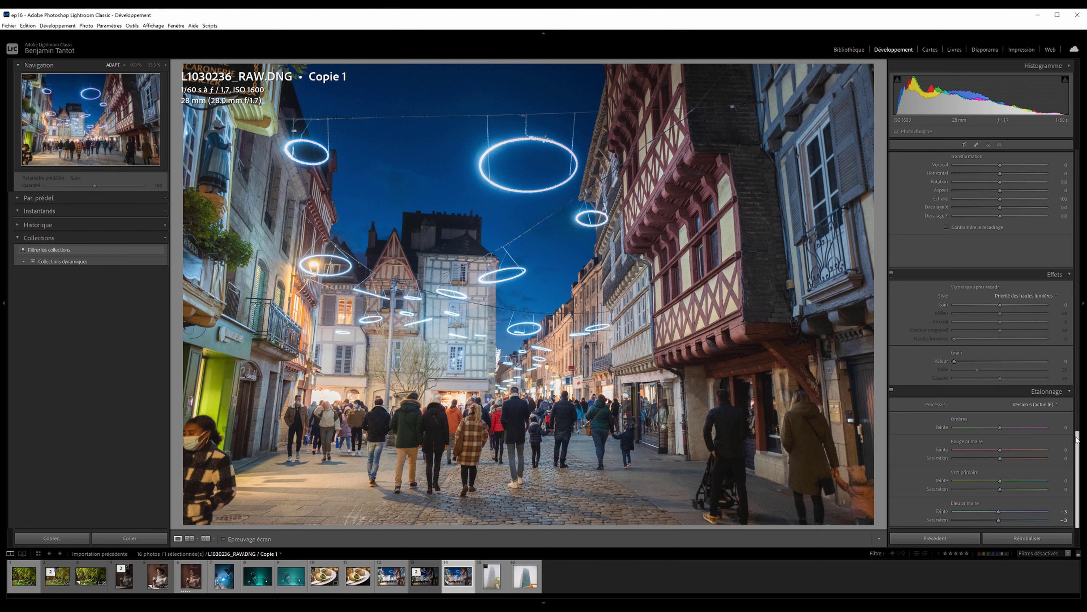
pyautogui.scroll(10, 1026, 442)
pyautogui.scroll(5, 1026, 442)
pyautogui.scroll(5, 1019, 439)
# Set the HSL hue of purple to +100 and magenta to +49.
pyautogui.scroll(5, 1006, 433)
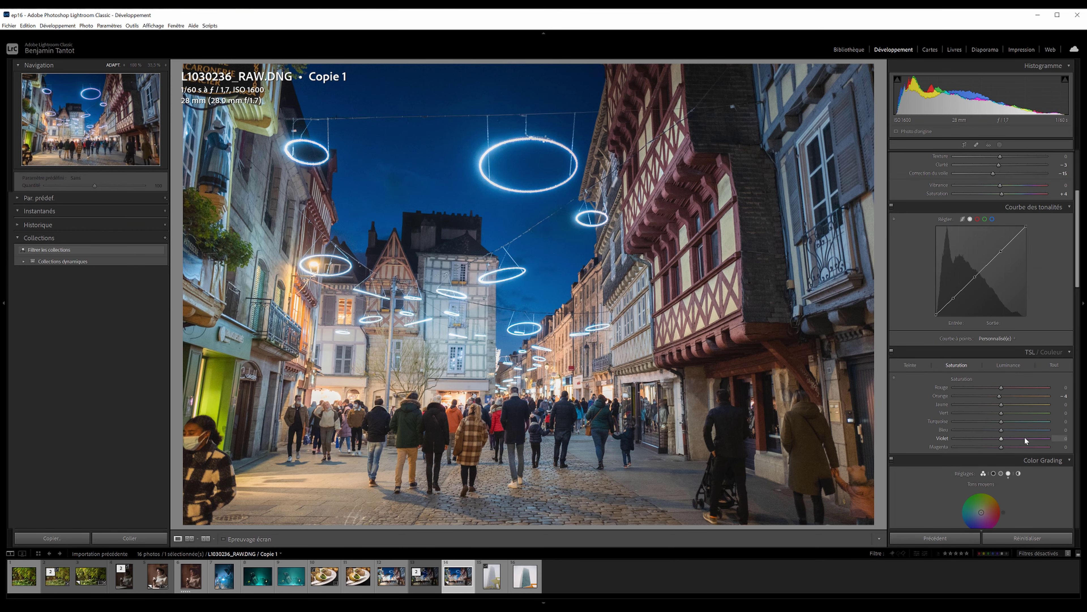
pyautogui.click(912, 365)
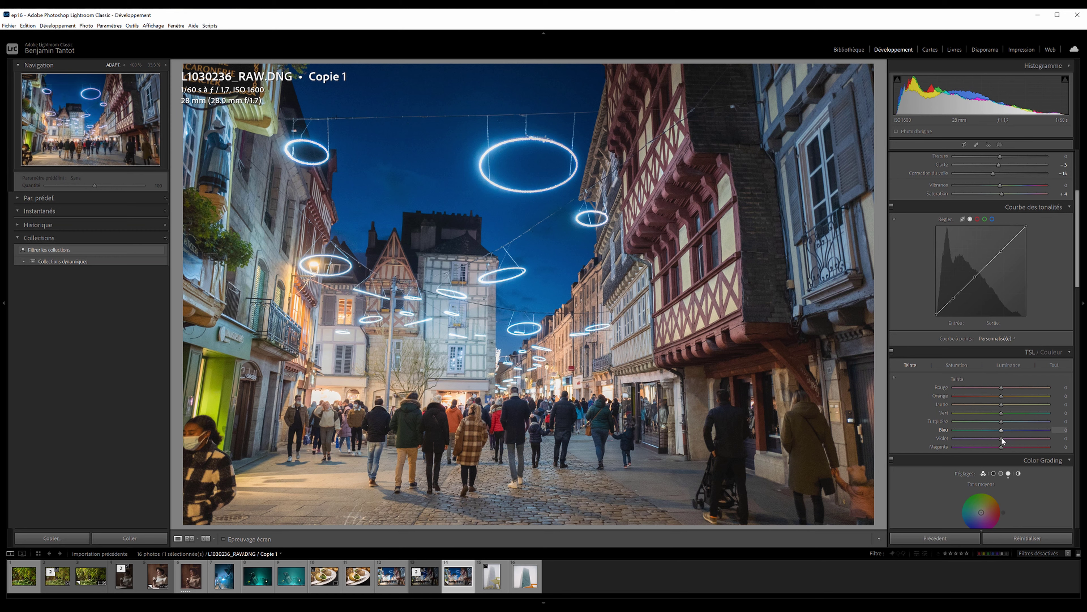
pyautogui.moveTo(1000, 438)
pyautogui.mouseDown()
pyautogui.moveTo(1052, 434)
pyautogui.moveTo(861, 436)
pyautogui.moveTo(1054, 437)
pyautogui.moveTo(978, 453)
pyautogui.moveTo(890, 448)
pyautogui.moveTo(1028, 434)
pyautogui.moveTo(965, 448)
pyautogui.mouseUp()
pyautogui.click(956, 365)
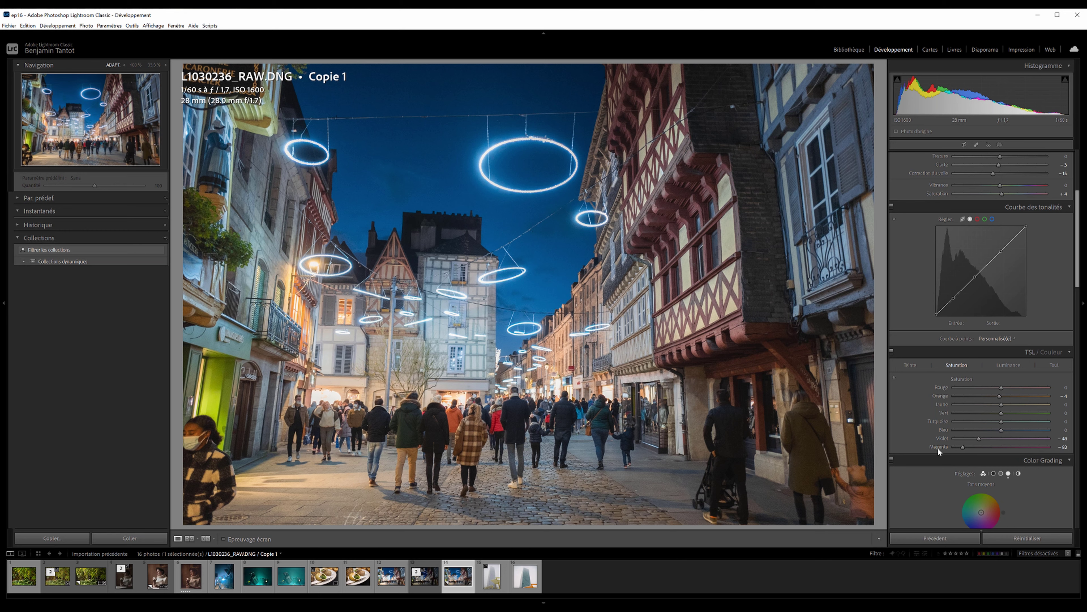
pyautogui.click(910, 365)
pyautogui.moveTo(1000, 448); pyautogui.dragTo(1067, 450)
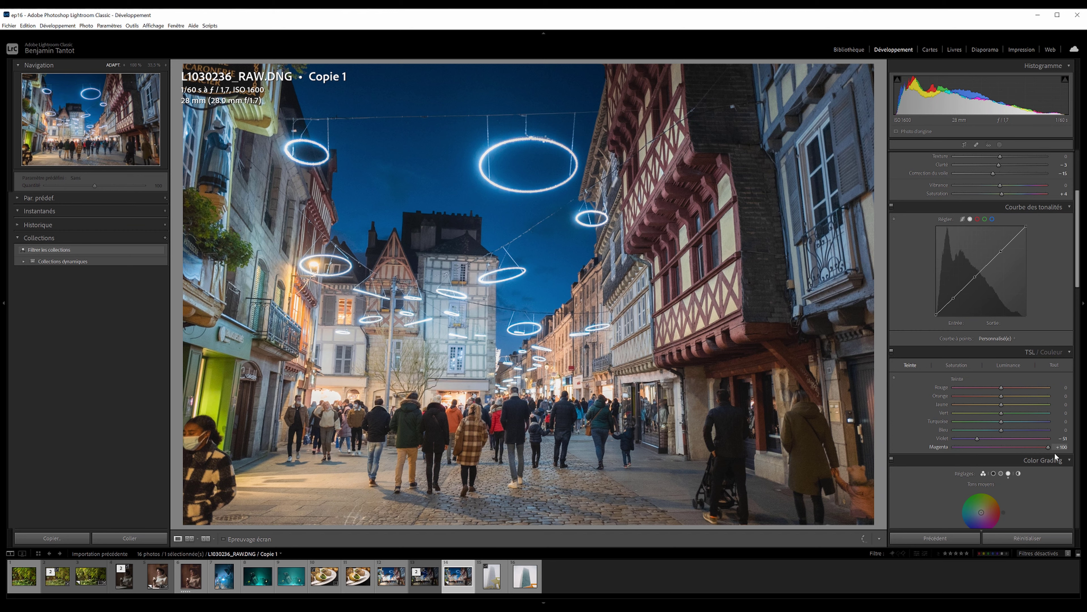
pyautogui.click(1024, 448)
# Reset trial orange and yellow hue shifts, set green hue to +23, and raise contrast to about +76.
pyautogui.moveTo(981, 395); pyautogui.dragTo(1018, 396)
pyautogui.doubleClick(946, 395)
pyautogui.moveTo(1002, 406)
pyautogui.mouseDown()
pyautogui.moveTo(914, 402)
pyautogui.moveTo(995, 412)
pyautogui.mouseUp()
pyautogui.doubleClick(944, 403)
pyautogui.moveTo(943, 412); pyautogui.dragTo(1078, 417)
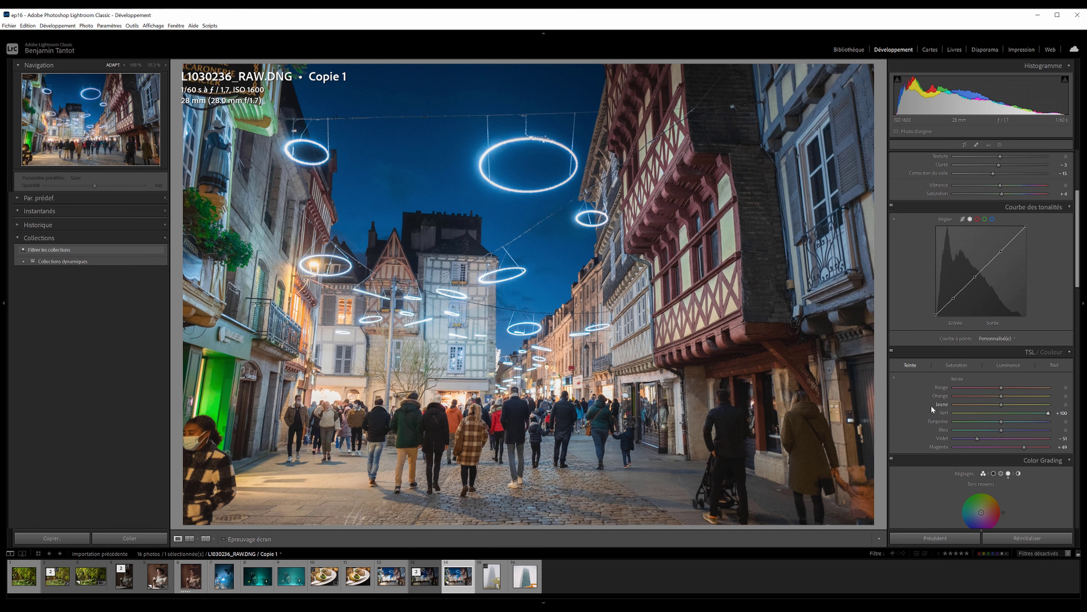
pyautogui.moveTo(1078, 418); pyautogui.dragTo(1005, 415)
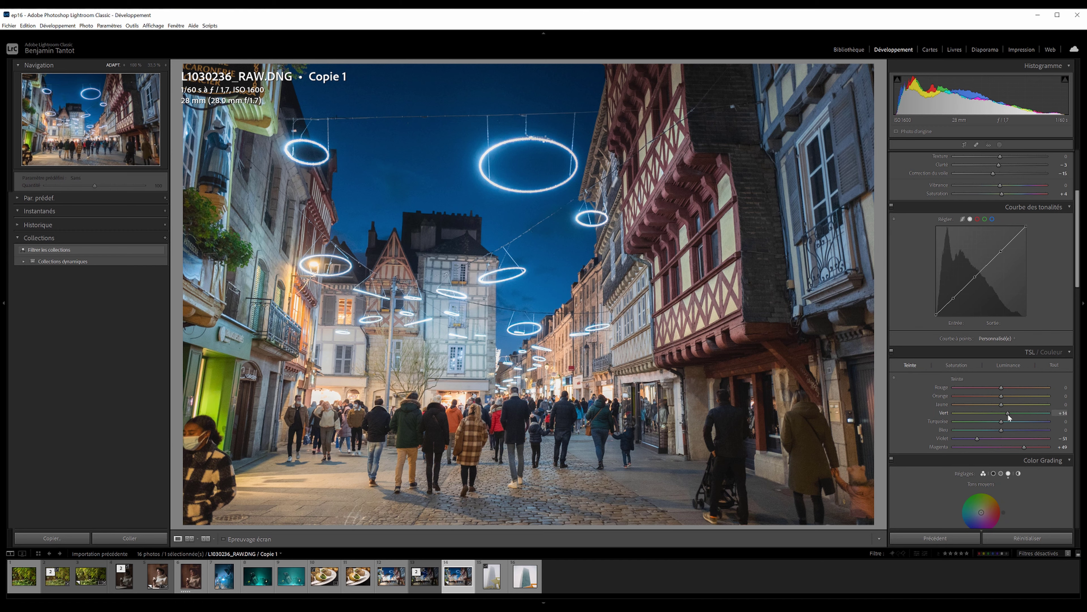
pyautogui.scroll(5, 1031, 289)
pyautogui.moveTo(1028, 256); pyautogui.dragTo(1037, 257)
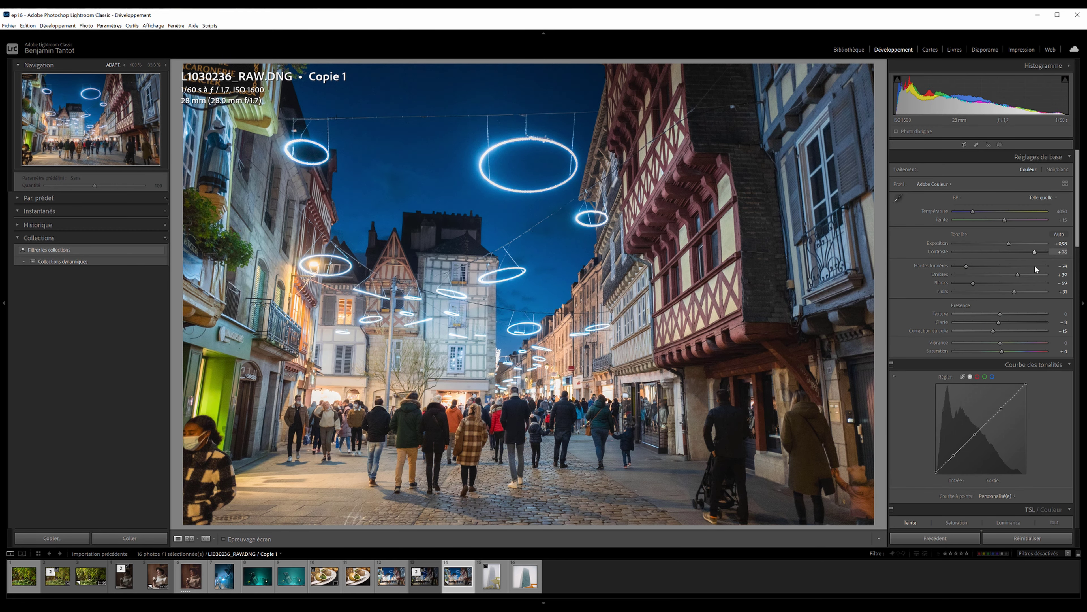
# Brighten the whites slightly and lower clarity to -16.
pyautogui.moveTo(974, 282)
pyautogui.mouseDown()
pyautogui.moveTo(991, 288)
pyautogui.moveTo(970, 285)
pyautogui.moveTo(960, 265)
pyautogui.moveTo(987, 284)
pyautogui.mouseUp()
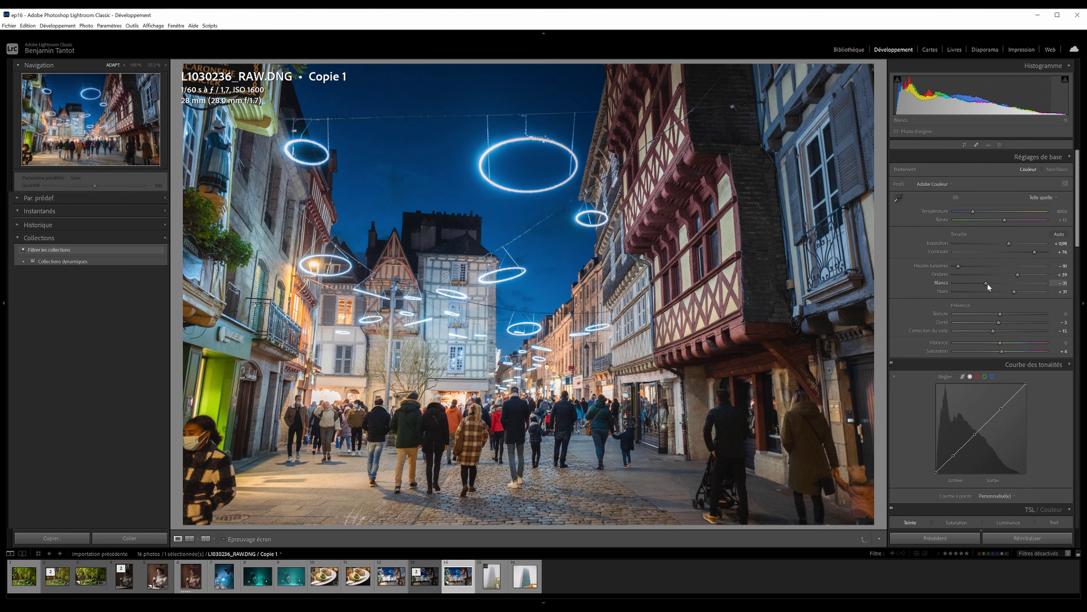
pyautogui.moveTo(987, 283)
pyautogui.mouseDown()
pyautogui.moveTo(999, 283)
pyautogui.moveTo(988, 284)
pyautogui.mouseUp()
pyautogui.moveTo(998, 323); pyautogui.dragTo(992, 323)
# Compare the edited copy with its original and the DxO JPEG, then move to A7C03130_RAW.ARW.
pyautogui.press('\\')
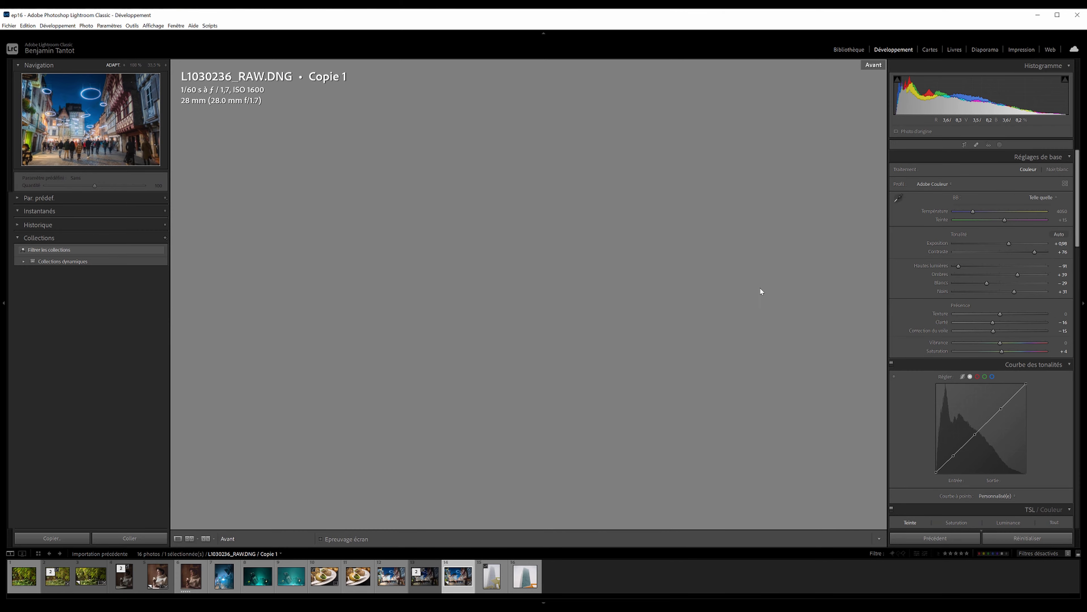
pyautogui.press('\\')
pyautogui.press('\\')
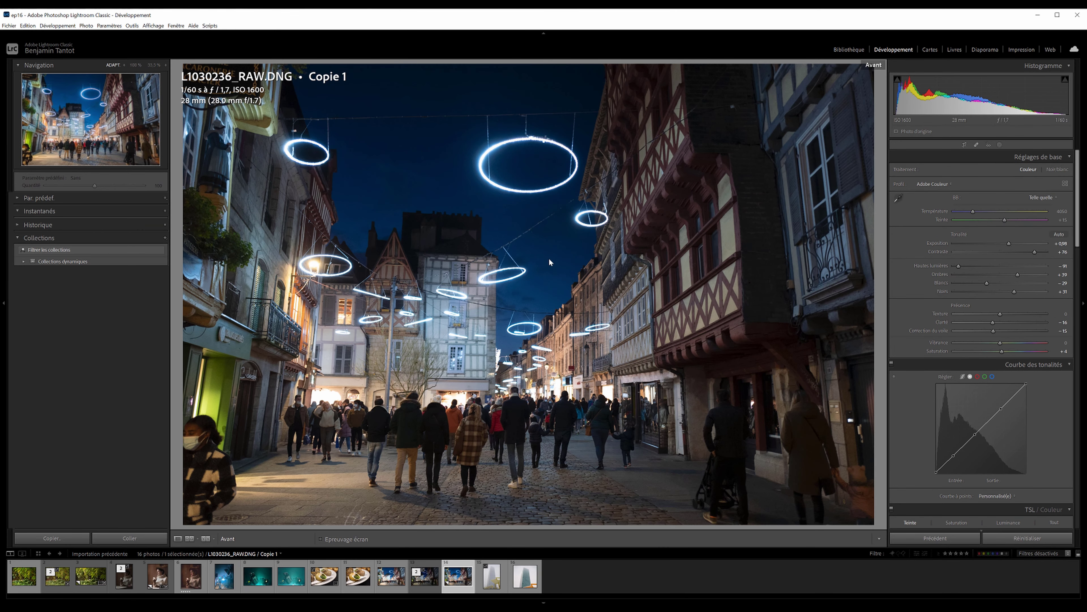
pyautogui.press('\\')
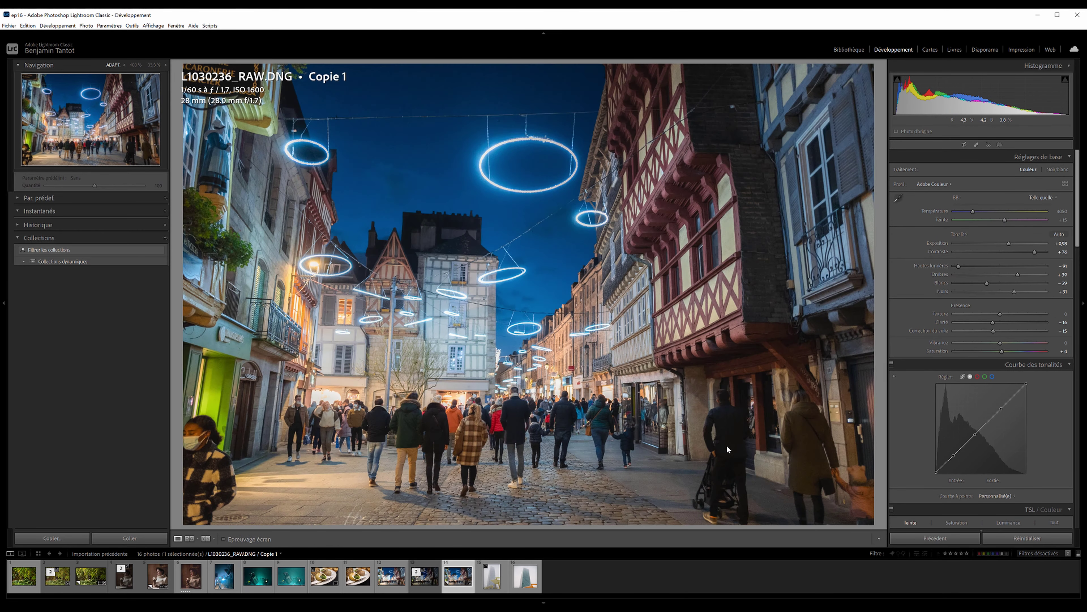
pyautogui.click(391, 578)
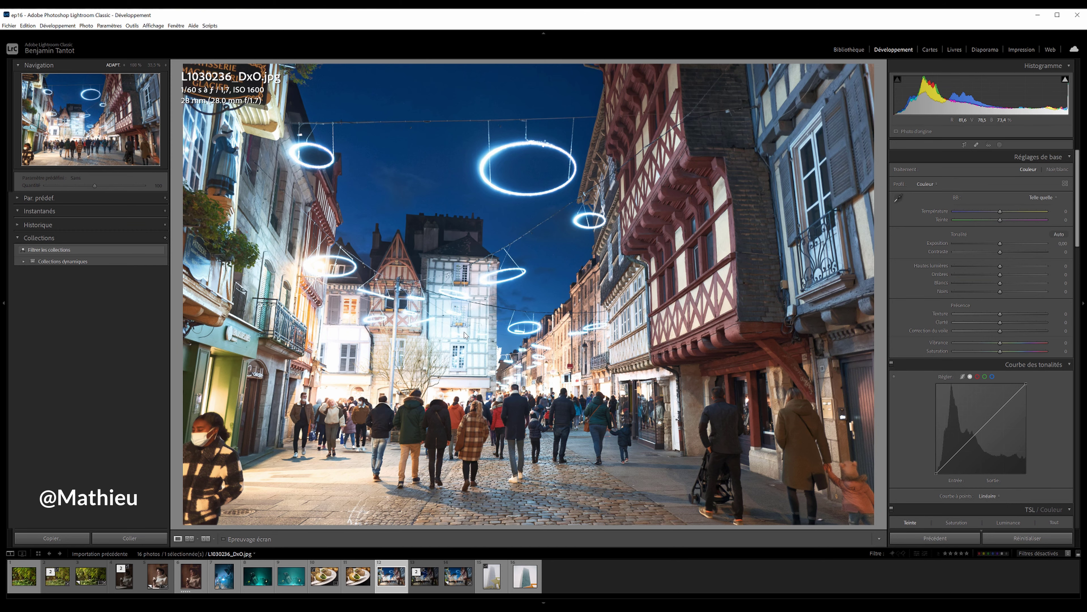
pyautogui.click(422, 576)
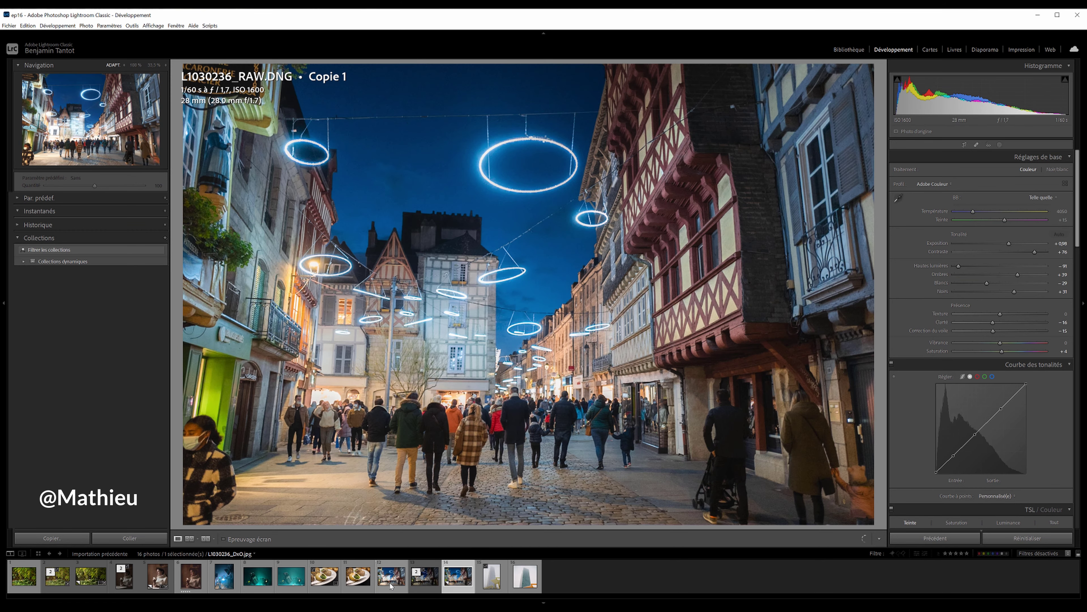
pyautogui.click(391, 586)
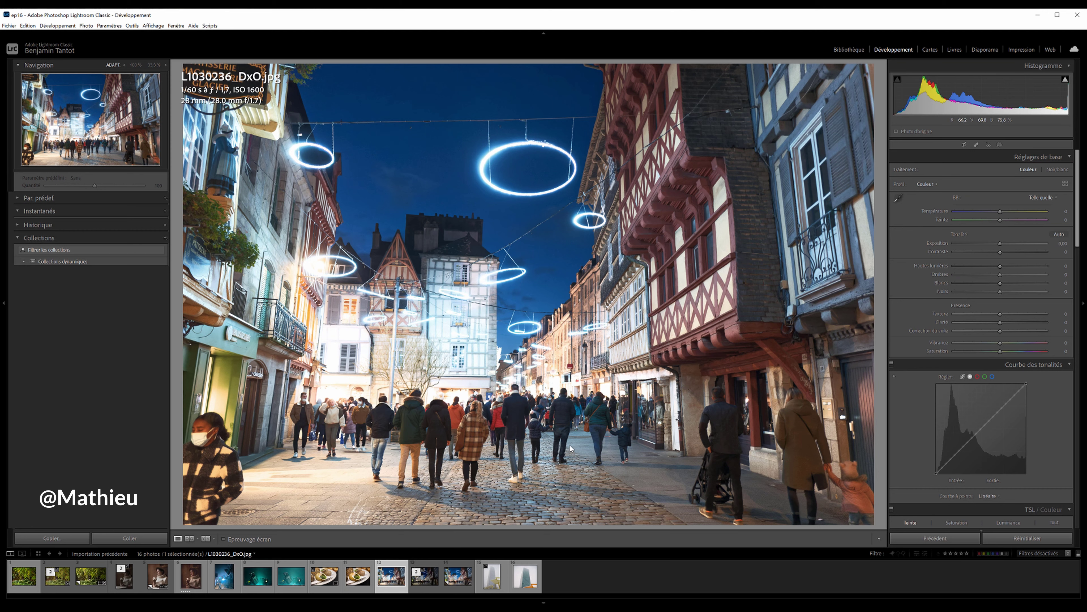
pyautogui.press('Right')
pyautogui.press('Right')
pyautogui.press('Right')
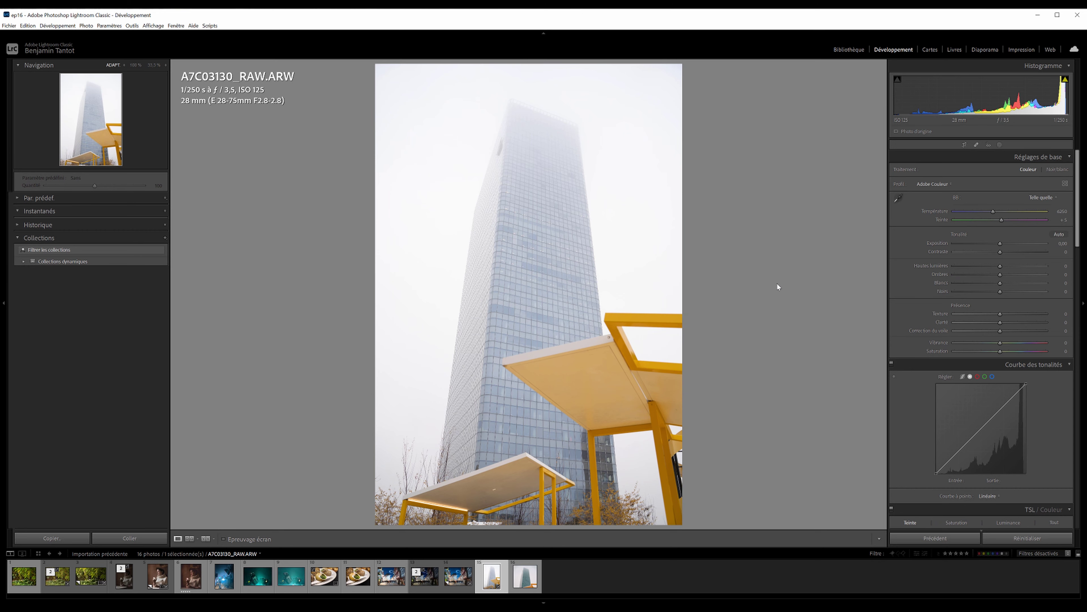
# View the A7C03130_RETOUCHE.jpeg reference, then reselect the tower RAW photo.
pyautogui.press('Right')
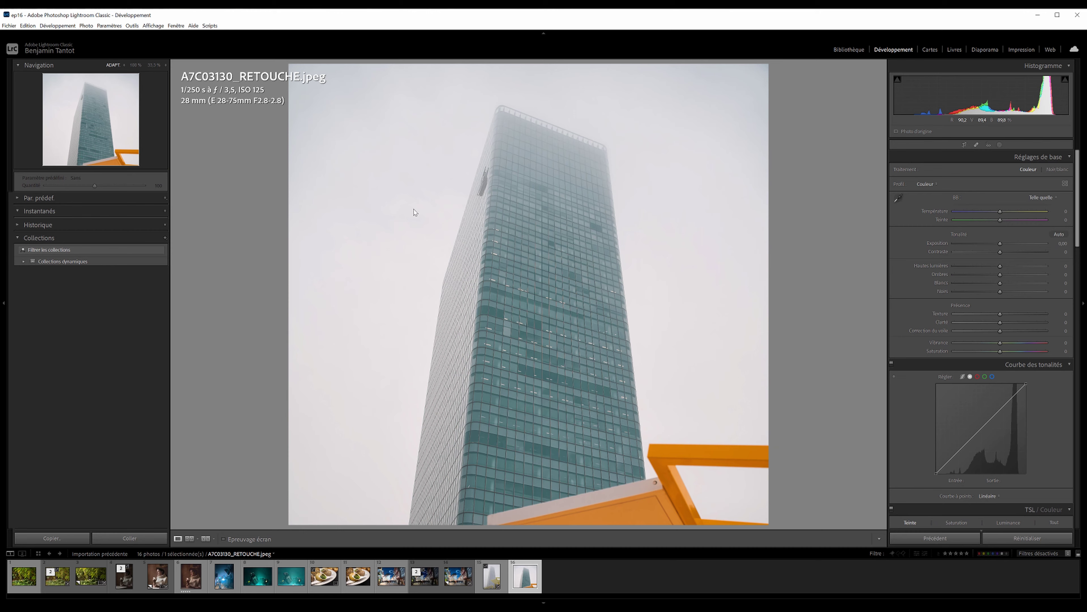
pyautogui.click(492, 576)
# Make a virtual copy of the tower RAW and apply a 4x5 crop.
pyautogui.hotkey('ctrl', "'")
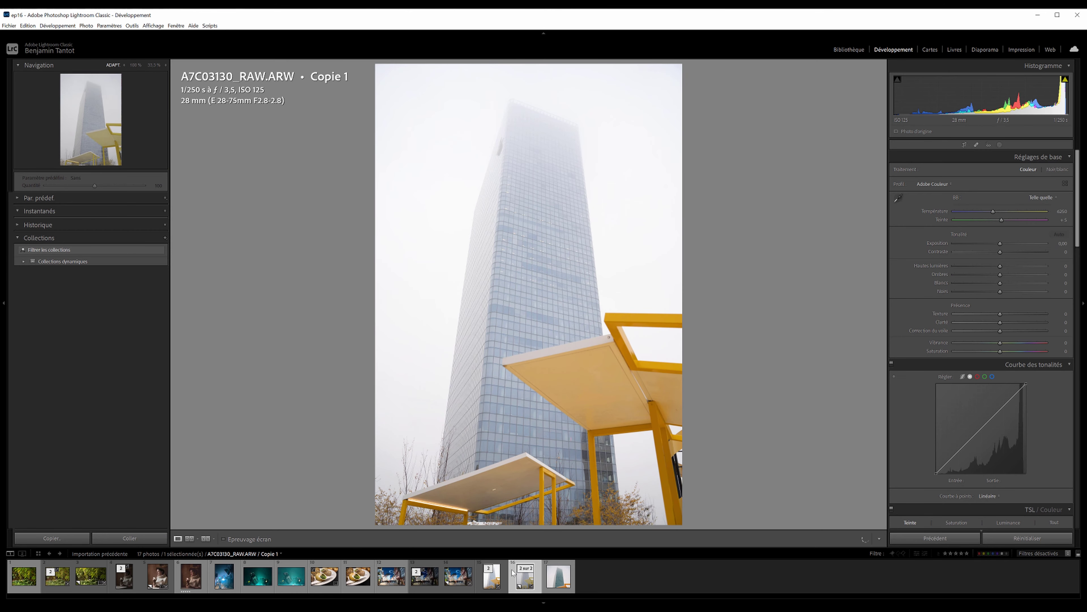
pyautogui.click(961, 145)
pyautogui.click(1045, 170)
pyautogui.click(968, 216)
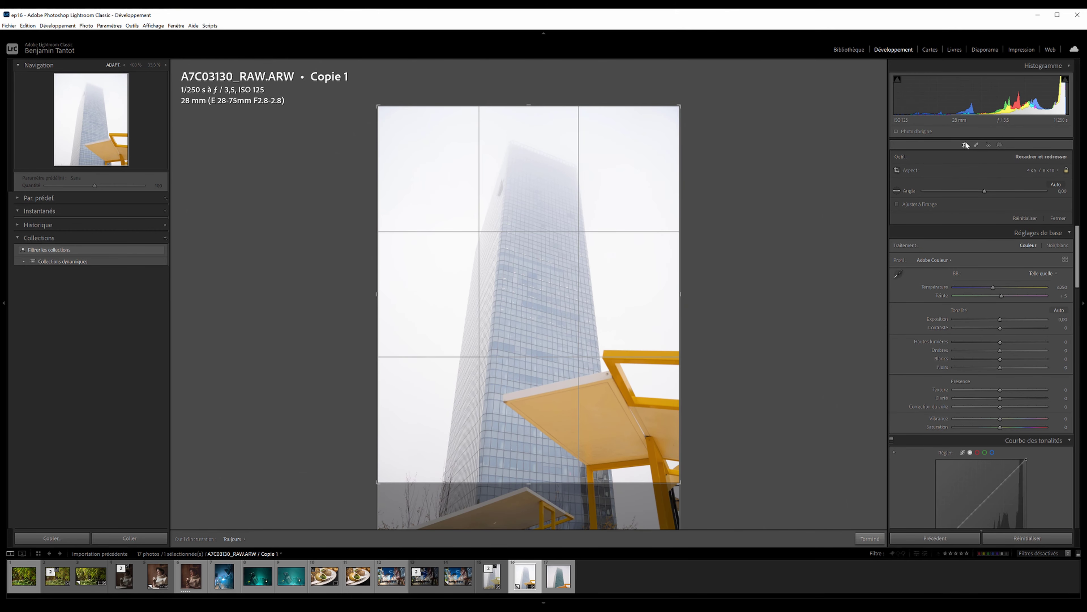
pyautogui.click(965, 144)
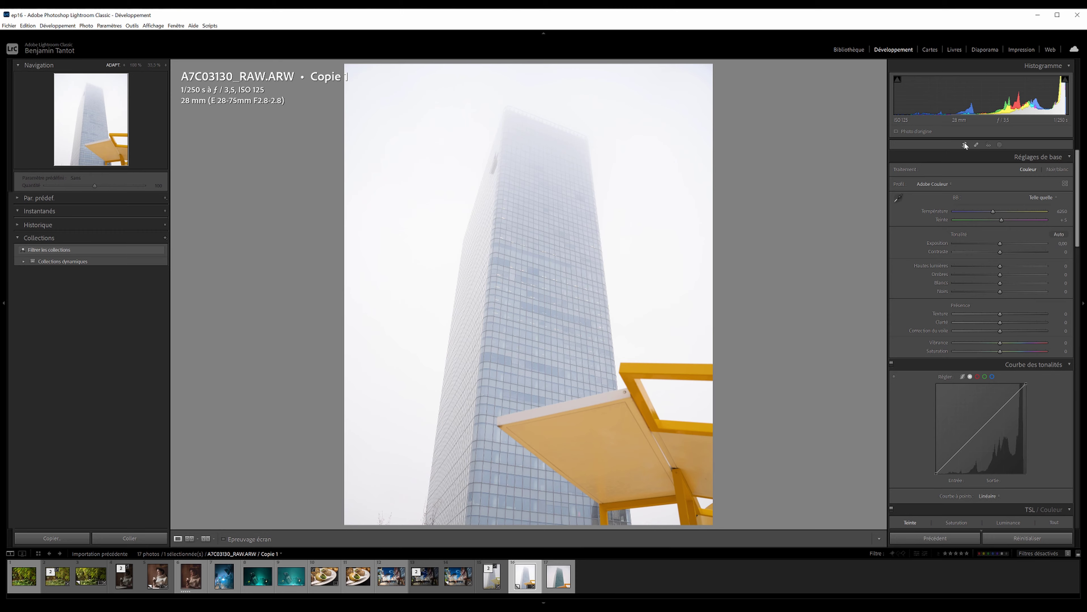
# Tighten the 4x5 portrait crop by pulling its bottom corners inward around the tower.
pyautogui.click(965, 144)
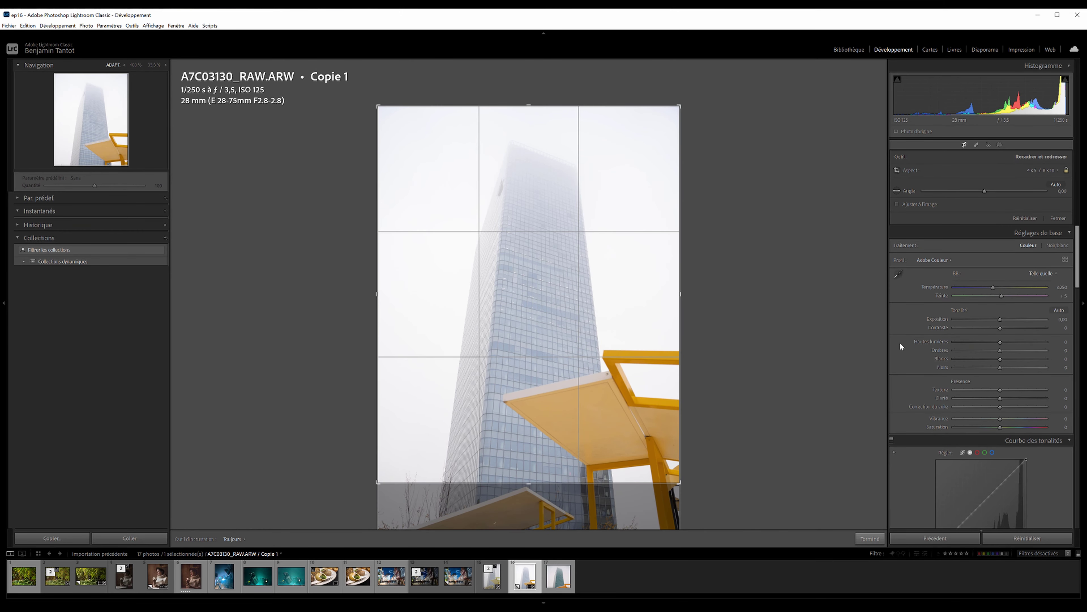
pyautogui.click(1045, 170)
pyautogui.click(998, 208)
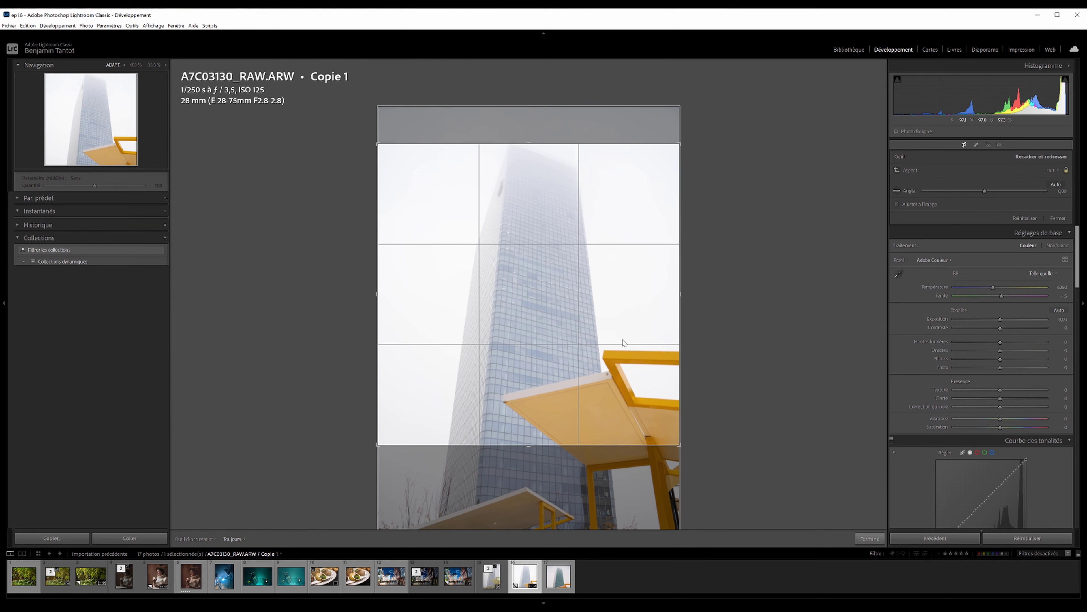
pyautogui.moveTo(623, 342); pyautogui.dragTo(630, 380)
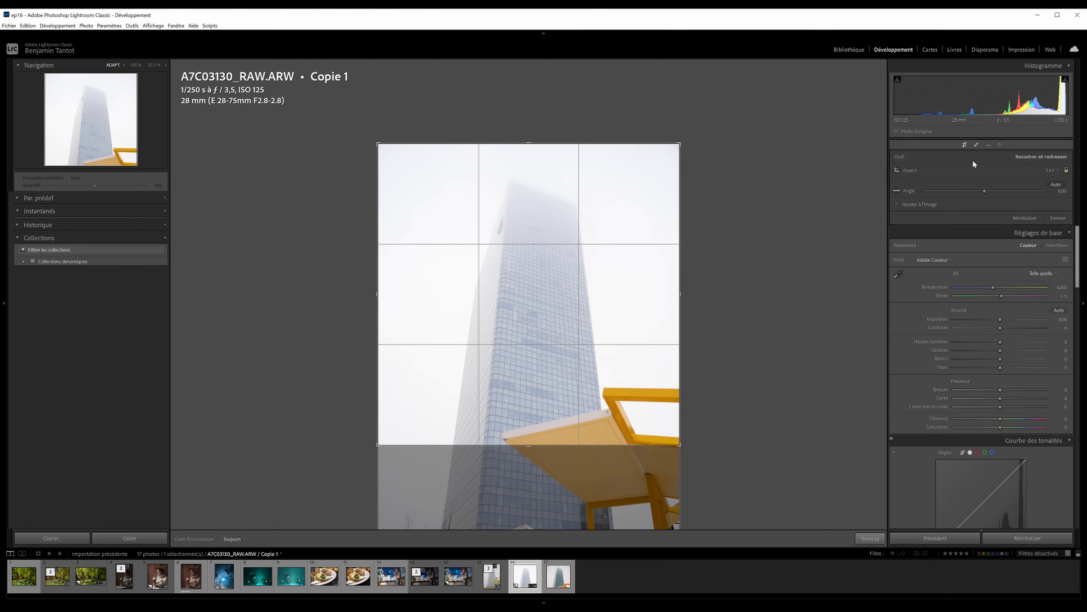
pyautogui.hotkey('ctrl', 'z')
pyautogui.moveTo(376, 484); pyautogui.dragTo(388, 480)
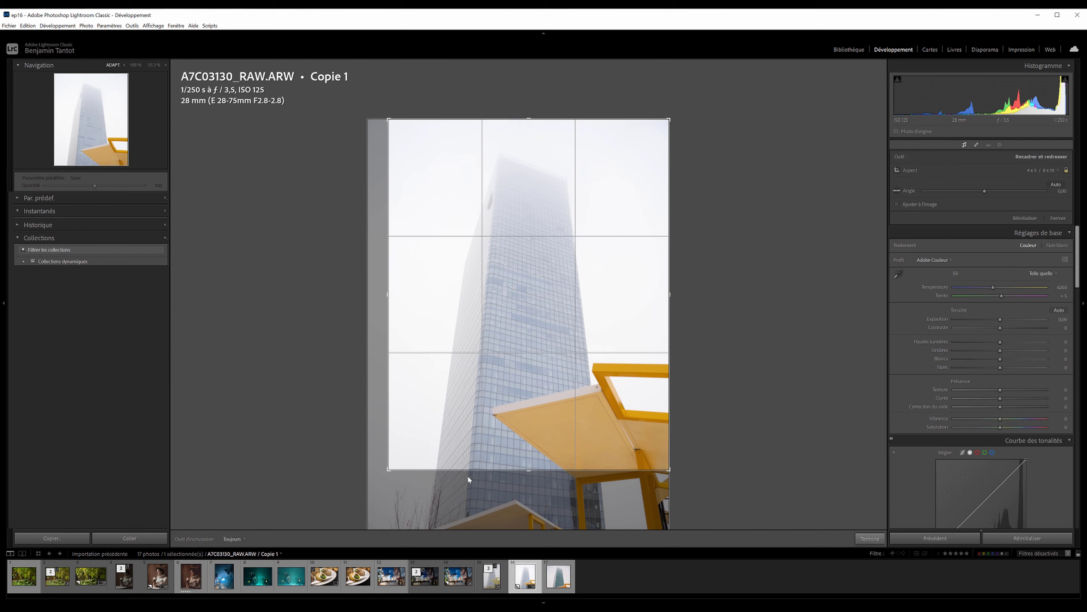
pyautogui.moveTo(673, 474); pyautogui.dragTo(658, 460)
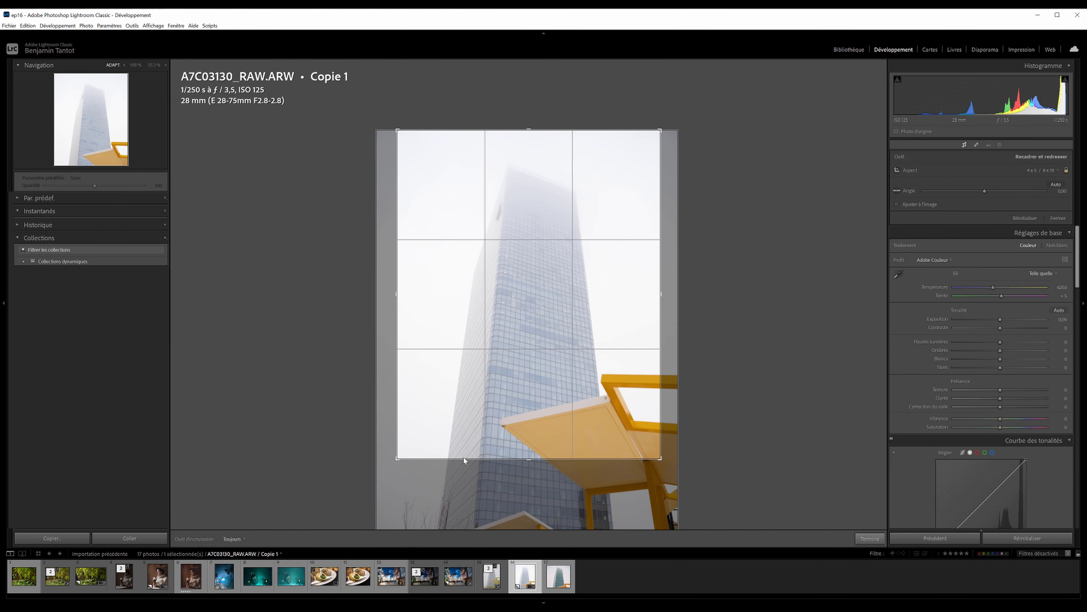
pyautogui.moveTo(388, 462); pyautogui.dragTo(400, 461)
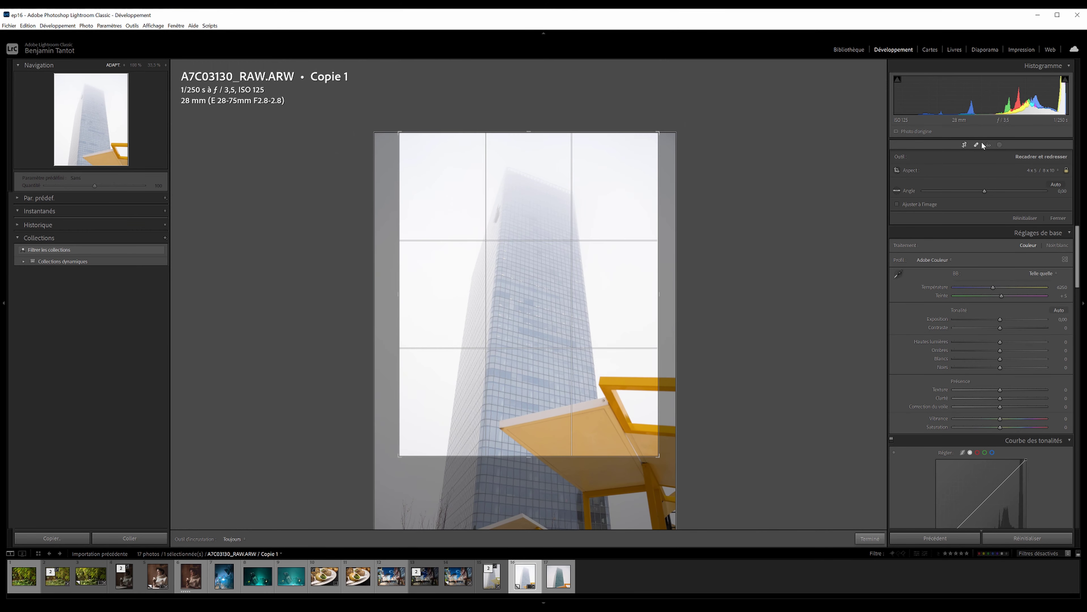
pyautogui.click(966, 145)
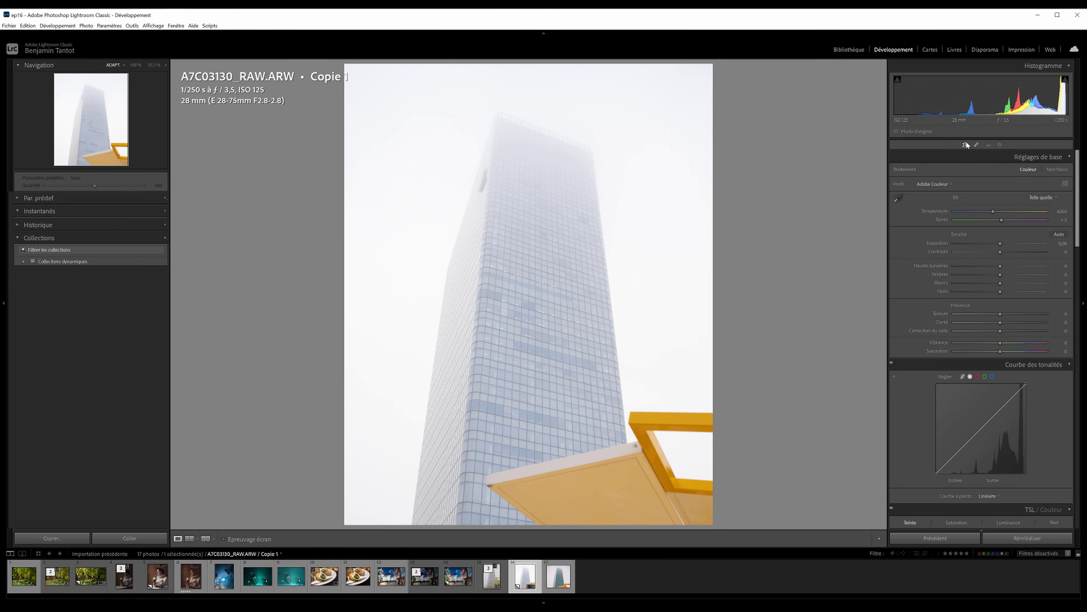
# Set highlights to -100 and exposure to -0,82, and raise contrast and whites.
pyautogui.click(966, 145)
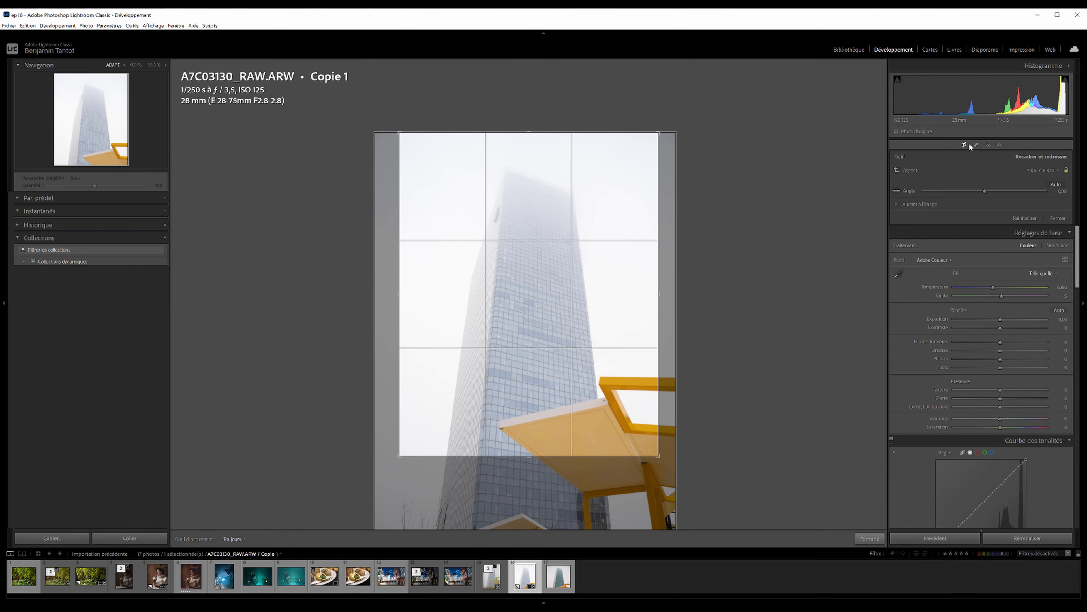
pyautogui.moveTo(1001, 265); pyautogui.dragTo(810, 268)
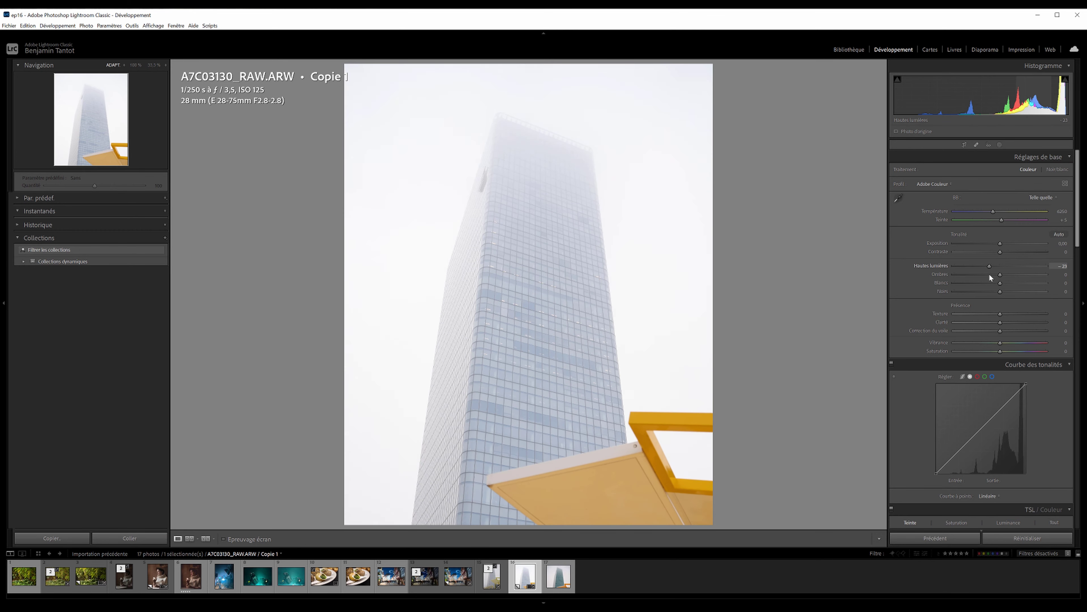
pyautogui.moveTo(1000, 243); pyautogui.dragTo(992, 244)
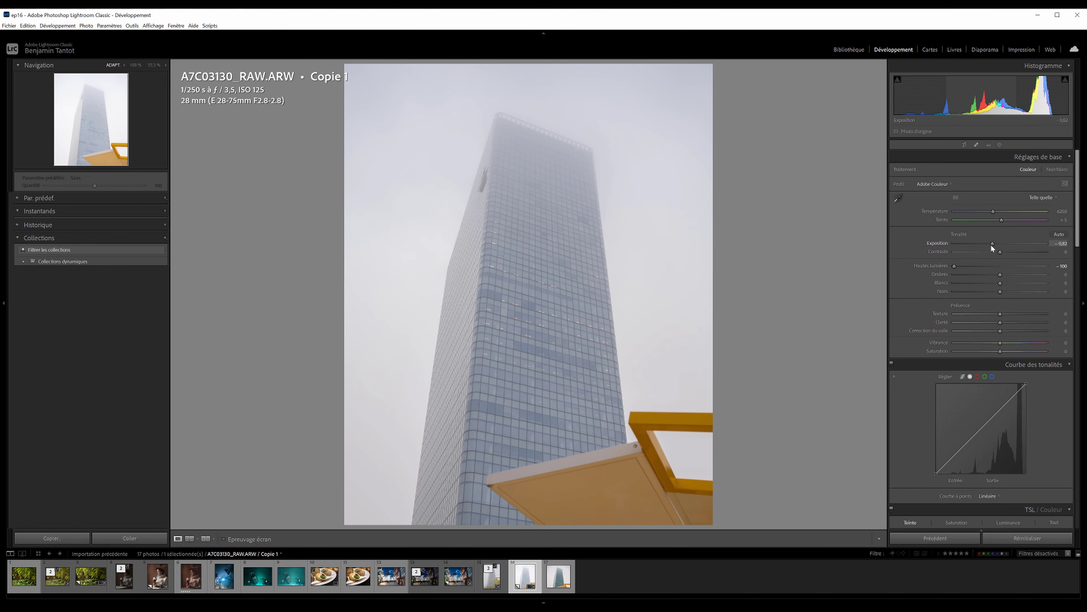
pyautogui.moveTo(998, 251)
pyautogui.mouseDown()
pyautogui.moveTo(1025, 257)
pyautogui.moveTo(1026, 269)
pyautogui.mouseUp()
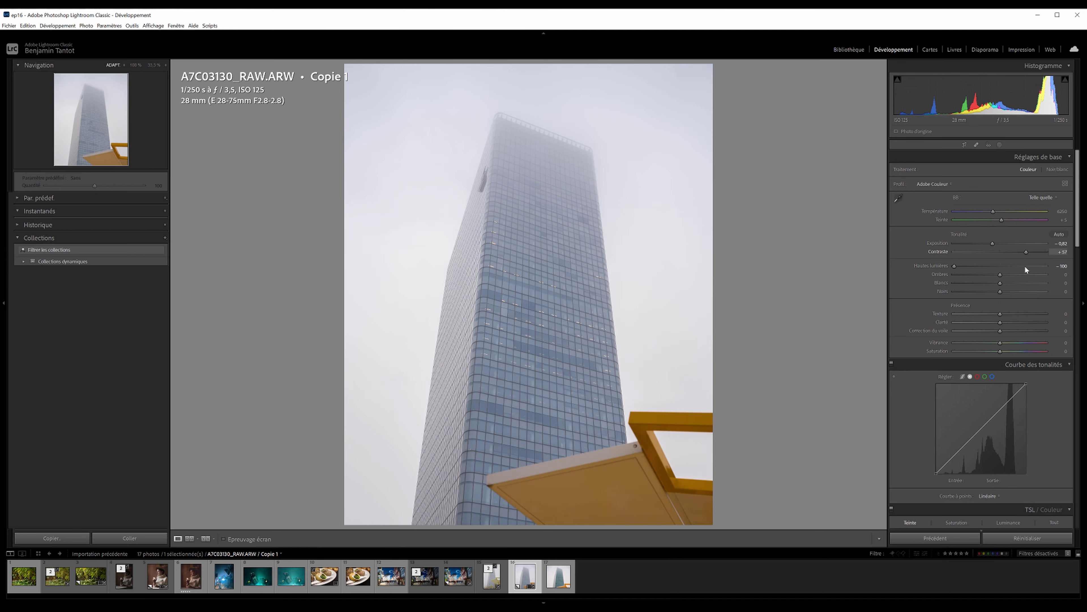
pyautogui.moveTo(1000, 283)
pyautogui.mouseDown()
pyautogui.moveTo(1021, 325)
pyautogui.moveTo(1039, 327)
pyautogui.moveTo(983, 320)
pyautogui.moveTo(1030, 338)
pyautogui.mouseUp()
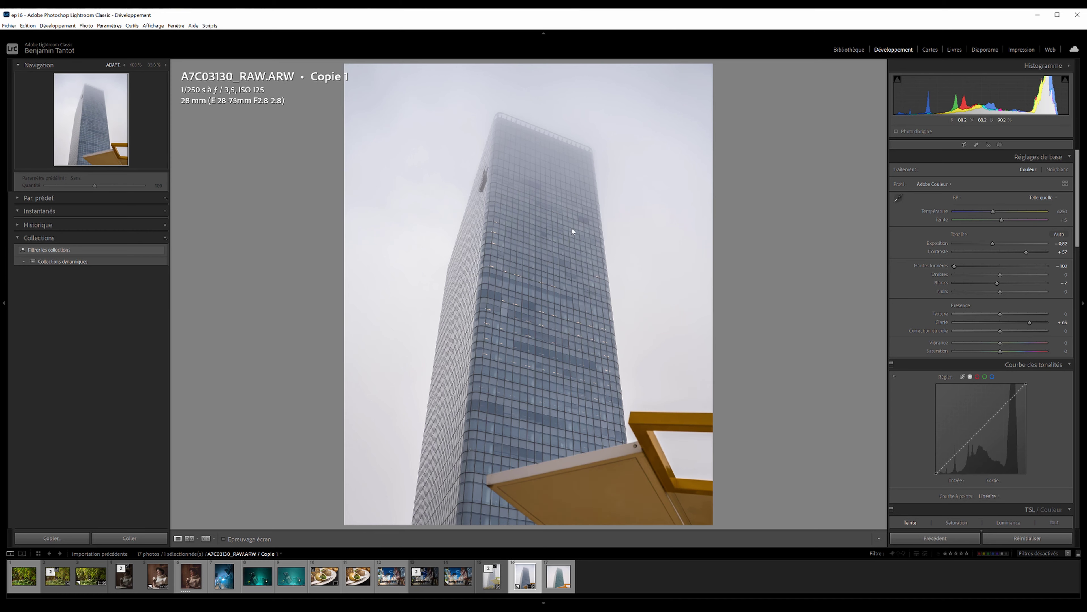
# Keep dehaze near neutral, raise contrast to +68, and fine-tune shadows, blacks and clarity.
pyautogui.moveTo(1002, 332); pyautogui.dragTo(983, 337)
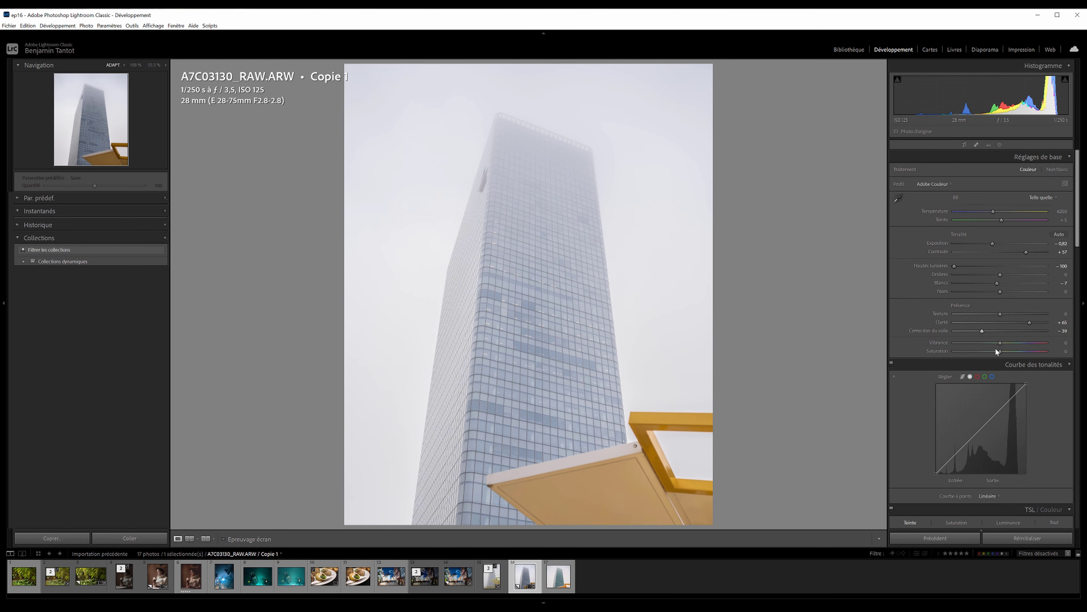
pyautogui.moveTo(1007, 335); pyautogui.dragTo(1003, 334)
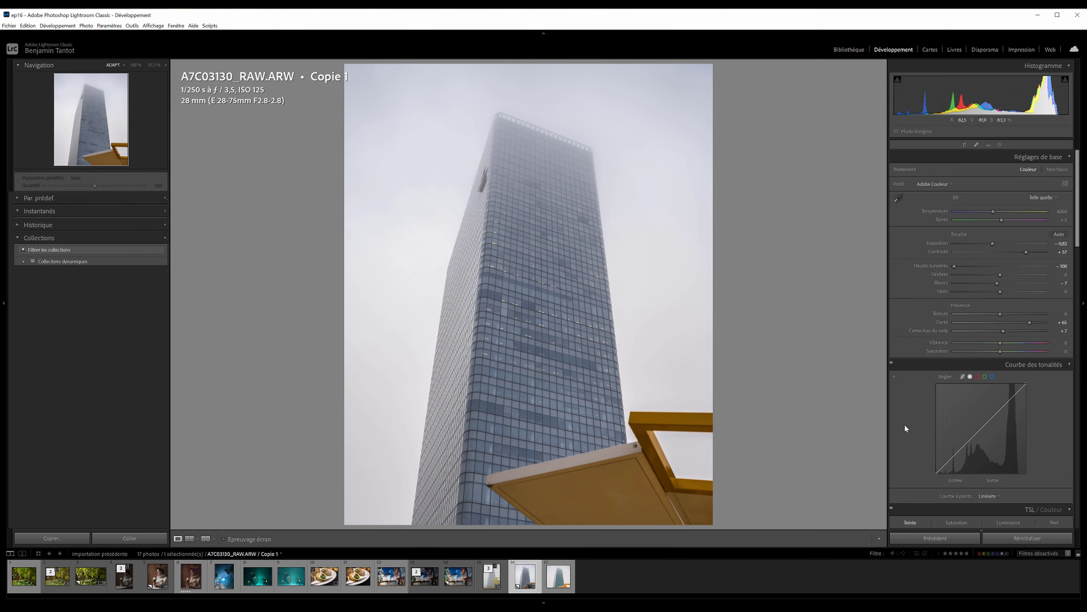
pyautogui.moveTo(1026, 252); pyautogui.dragTo(1001, 274)
pyautogui.moveTo(1001, 291)
pyautogui.mouseDown()
pyautogui.moveTo(988, 298)
pyautogui.moveTo(1006, 275)
pyautogui.moveTo(1001, 297)
pyautogui.moveTo(1000, 282)
pyautogui.mouseUp()
pyautogui.moveTo(1030, 322); pyautogui.dragTo(1003, 330)
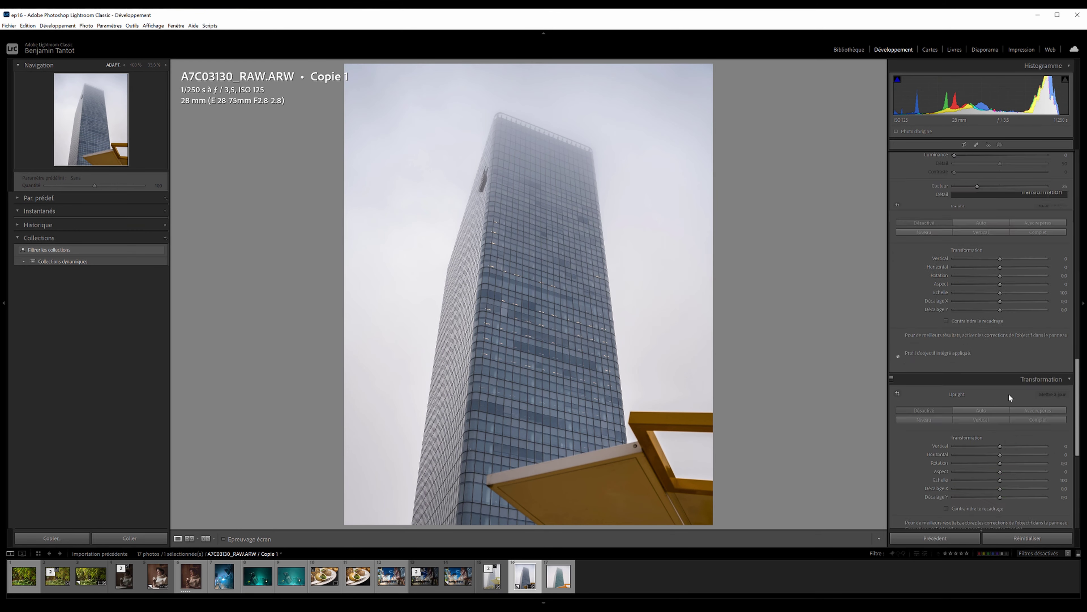
# In Calibration, set Blue Primary Saturation to about -57 and Hue to about -31.
pyautogui.scroll(-20, 1009, 449)
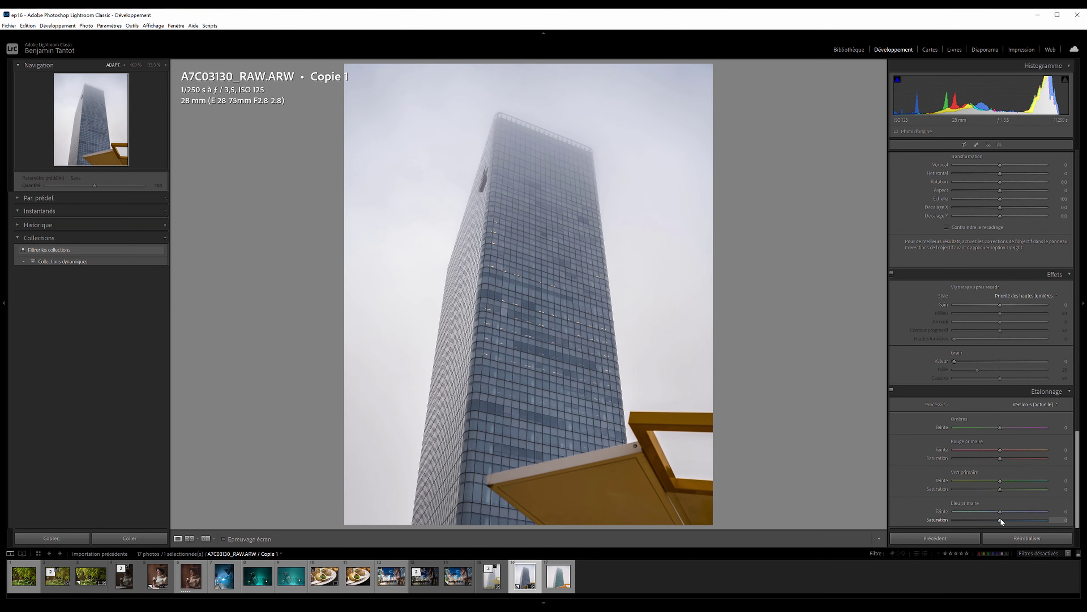
pyautogui.moveTo(1000, 519); pyautogui.dragTo(951, 523)
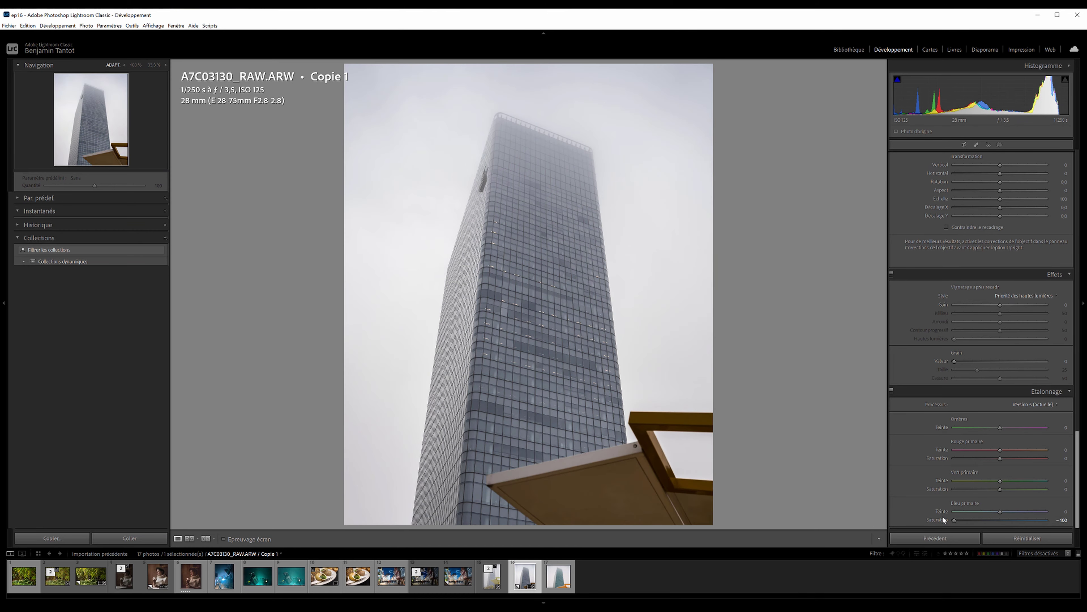
pyautogui.moveTo(1001, 519); pyautogui.dragTo(1027, 520)
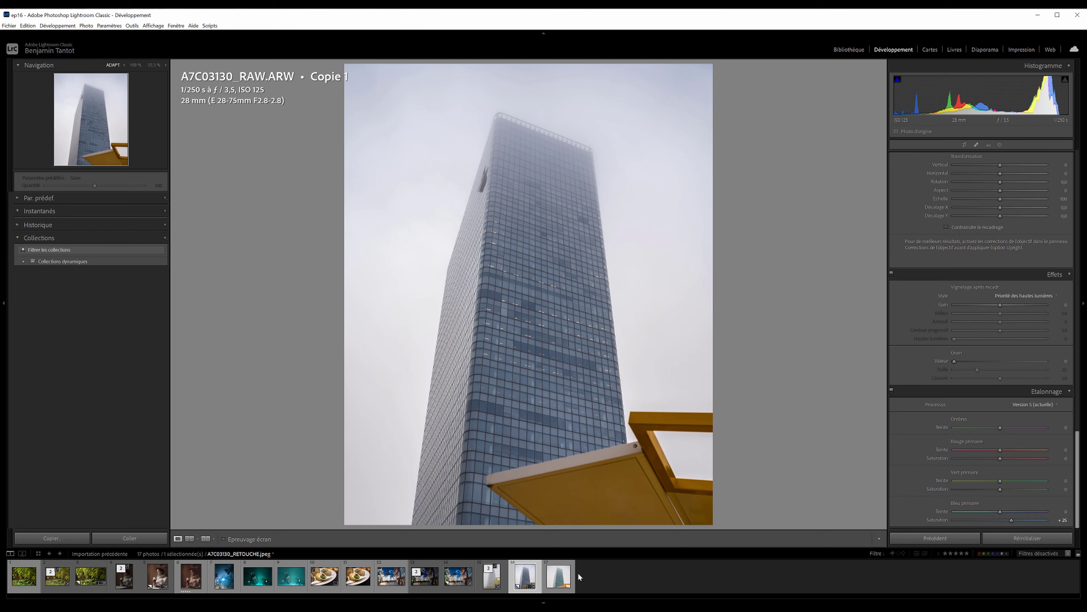
pyautogui.moveTo(1000, 511); pyautogui.dragTo(980, 512)
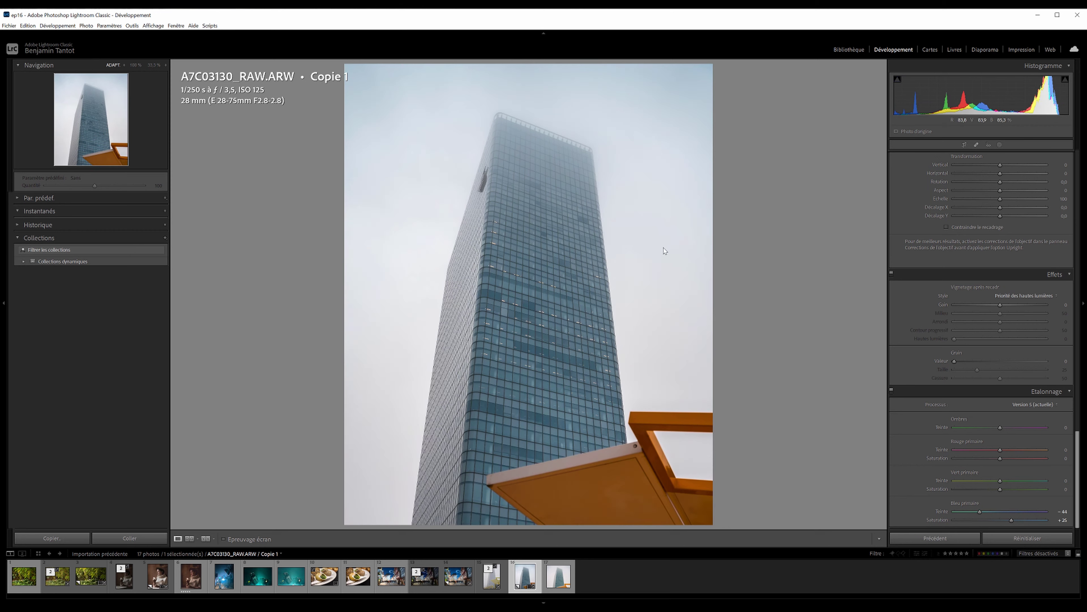
pyautogui.doubleClick(942, 512)
pyautogui.moveTo(1011, 520); pyautogui.dragTo(972, 520)
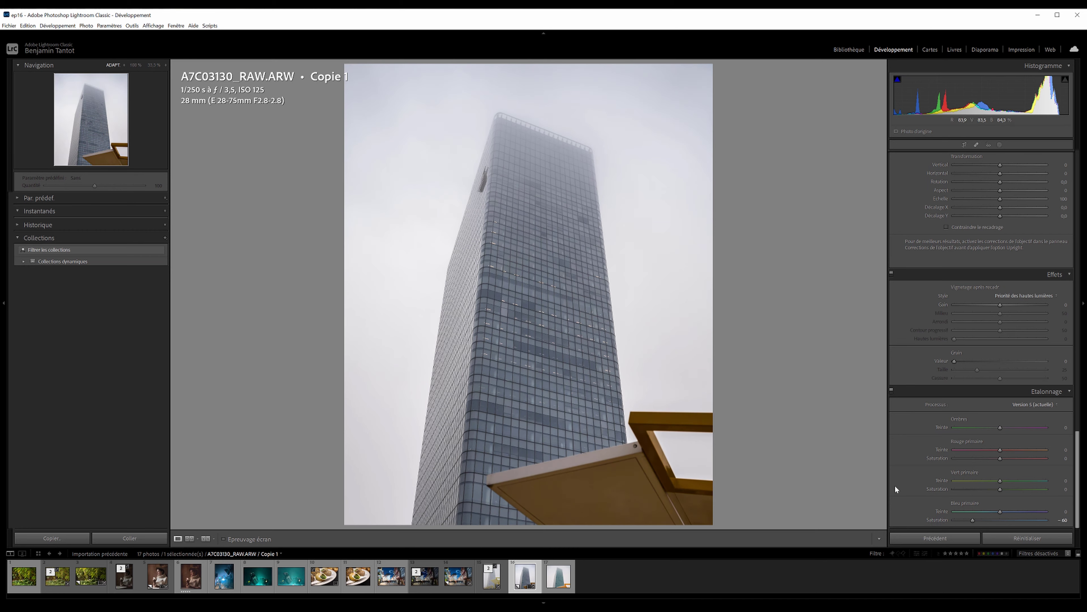
pyautogui.moveTo(1000, 512); pyautogui.dragTo(989, 516)
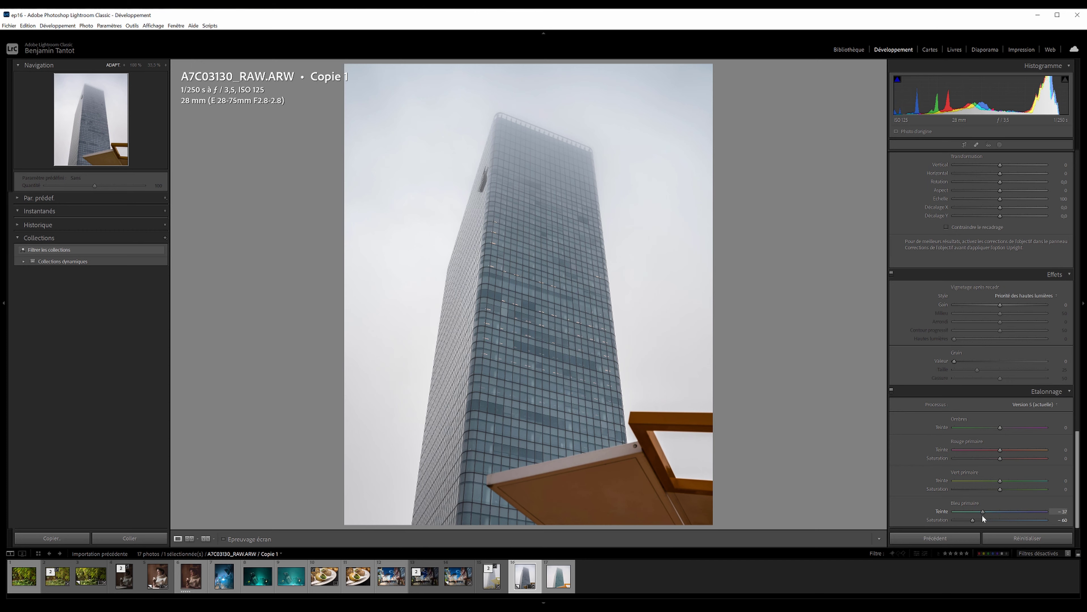
pyautogui.scroll(3, 985, 515)
pyautogui.scroll(3, 973, 520)
pyautogui.scroll(15, 967, 524)
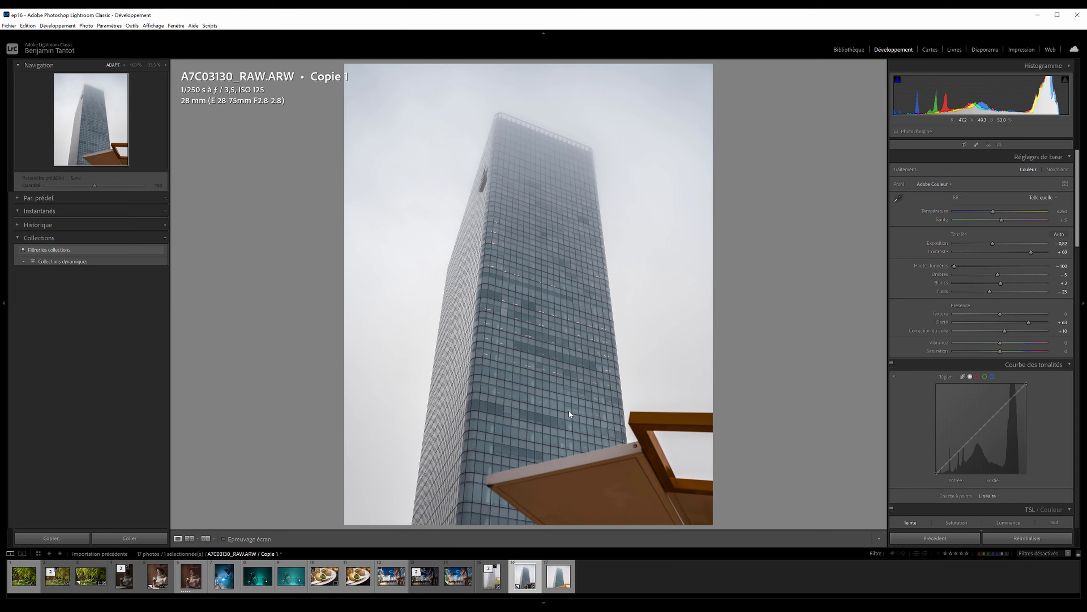
# Reset the tower copy's vibrance and saturation to zero.
pyautogui.moveTo(1001, 343)
pyautogui.mouseDown()
pyautogui.moveTo(977, 343)
pyautogui.moveTo(1034, 352)
pyautogui.mouseUp()
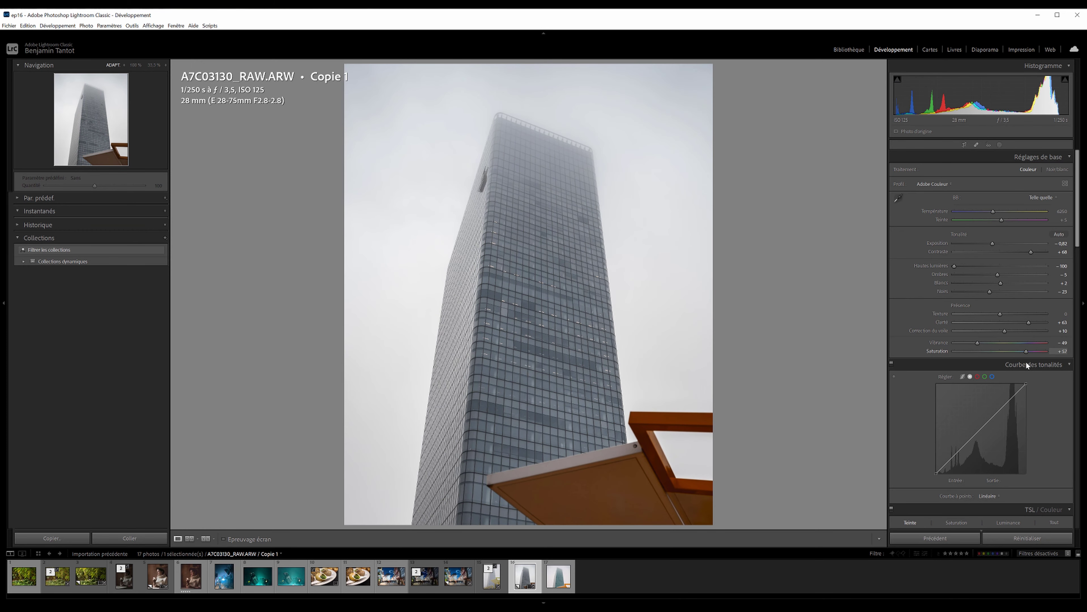
pyautogui.doubleClick(936, 351)
pyautogui.moveTo(939, 342); pyautogui.dragTo(984, 344)
pyautogui.doubleClick(934, 343)
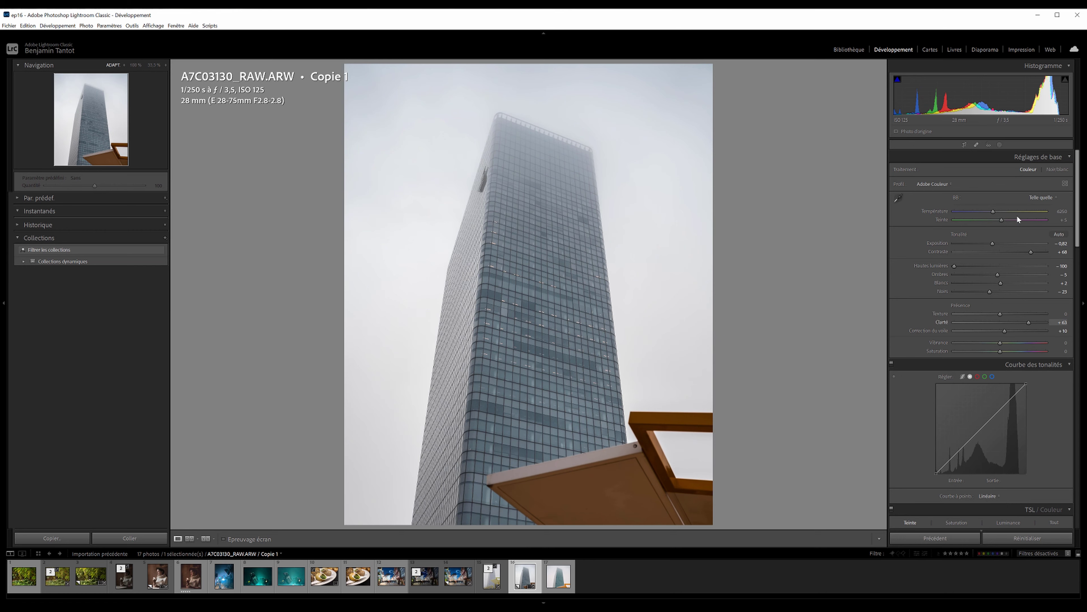
# Set contrast to +100, shadows to -33, blacks to -39, and use a light grey backdrop.
pyautogui.moveTo(1027, 251)
pyautogui.mouseDown()
pyautogui.moveTo(1041, 259)
pyautogui.moveTo(1011, 283)
pyautogui.moveTo(955, 291)
pyautogui.moveTo(994, 304)
pyautogui.mouseUp()
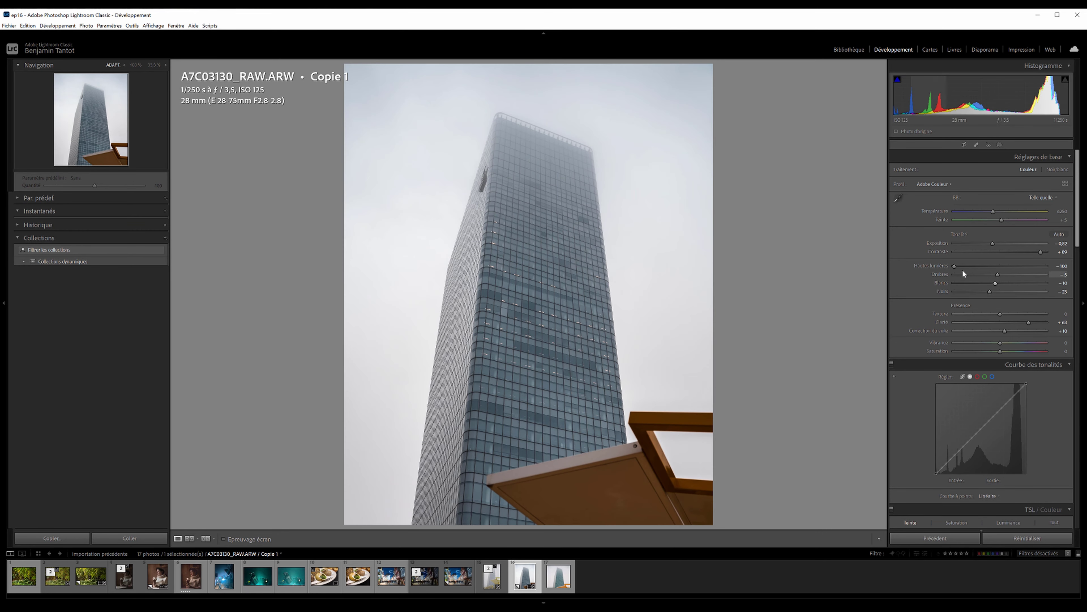
pyautogui.moveTo(1042, 252); pyautogui.dragTo(1055, 252)
pyautogui.moveTo(998, 274)
pyautogui.mouseDown()
pyautogui.moveTo(1009, 277)
pyautogui.moveTo(965, 283)
pyautogui.mouseUp()
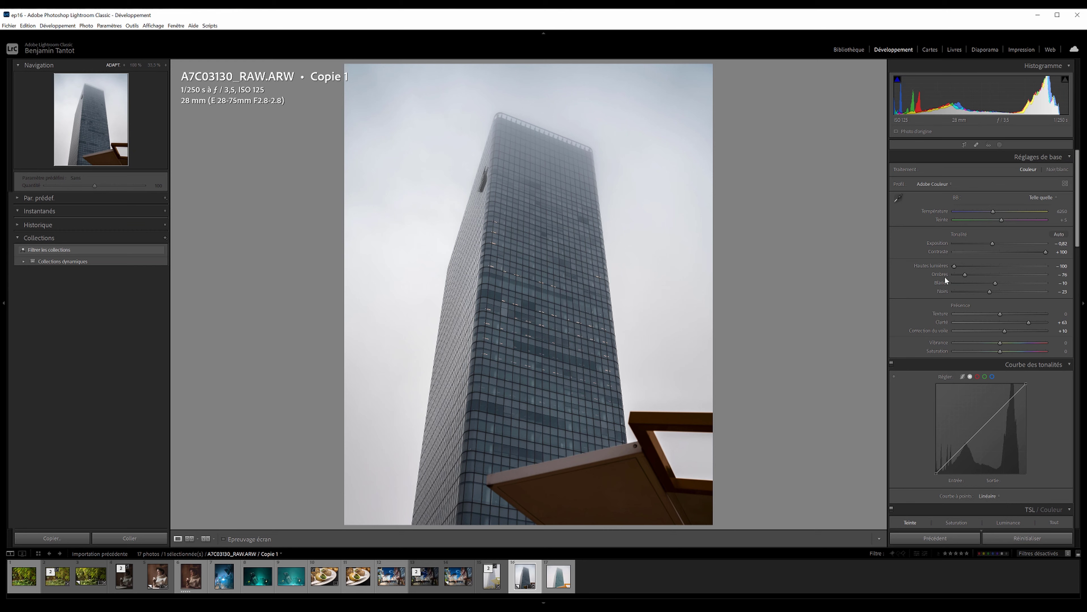
pyautogui.click(985, 276)
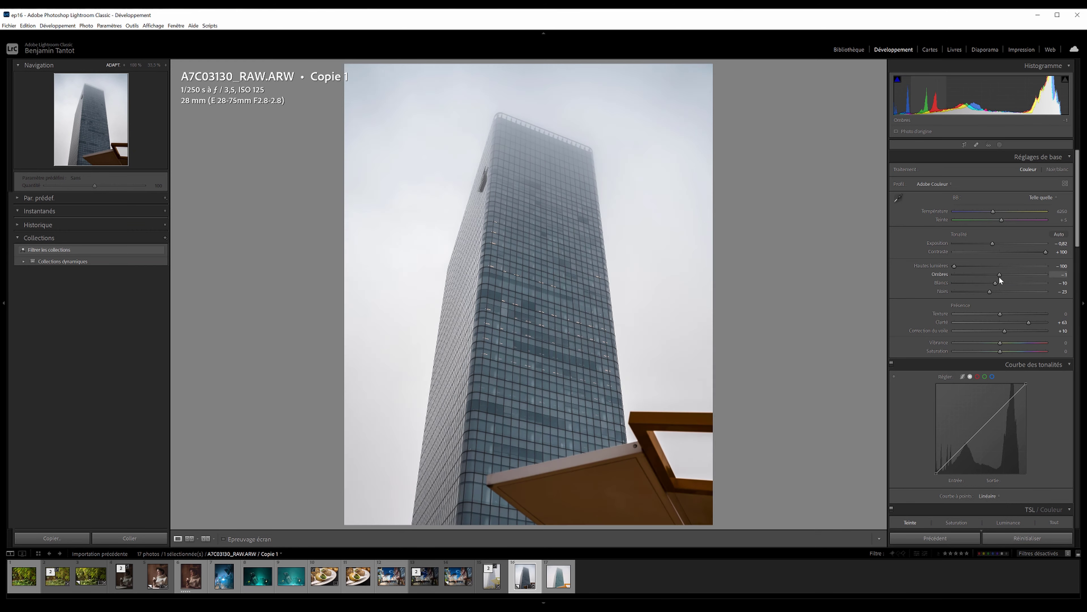
pyautogui.moveTo(992, 291); pyautogui.dragTo(984, 292)
pyautogui.click(626, 192)
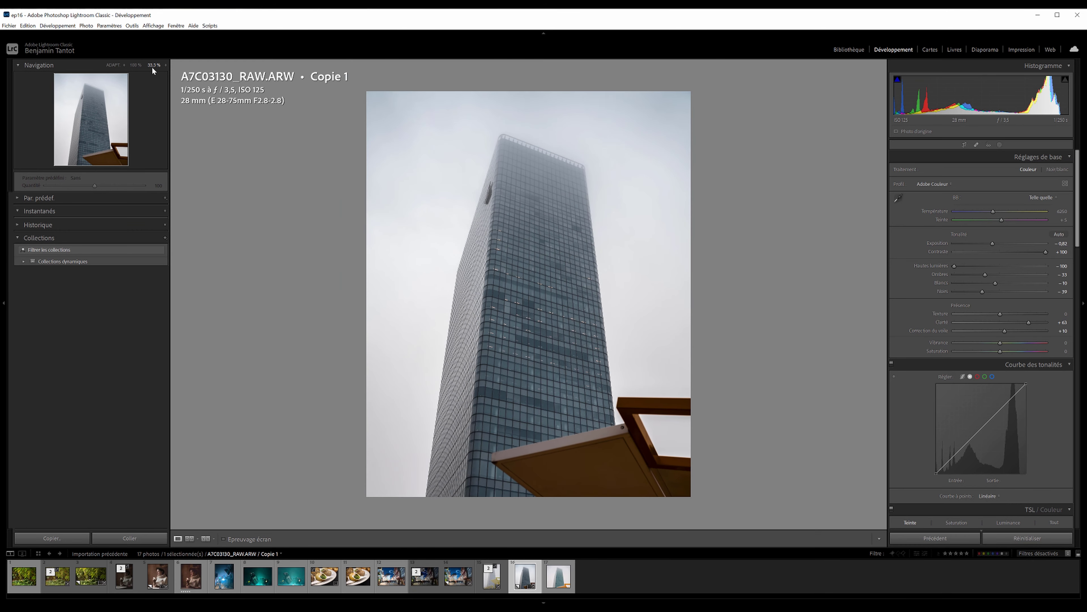
pyautogui.rightClick(799, 166)
pyautogui.click(812, 187)
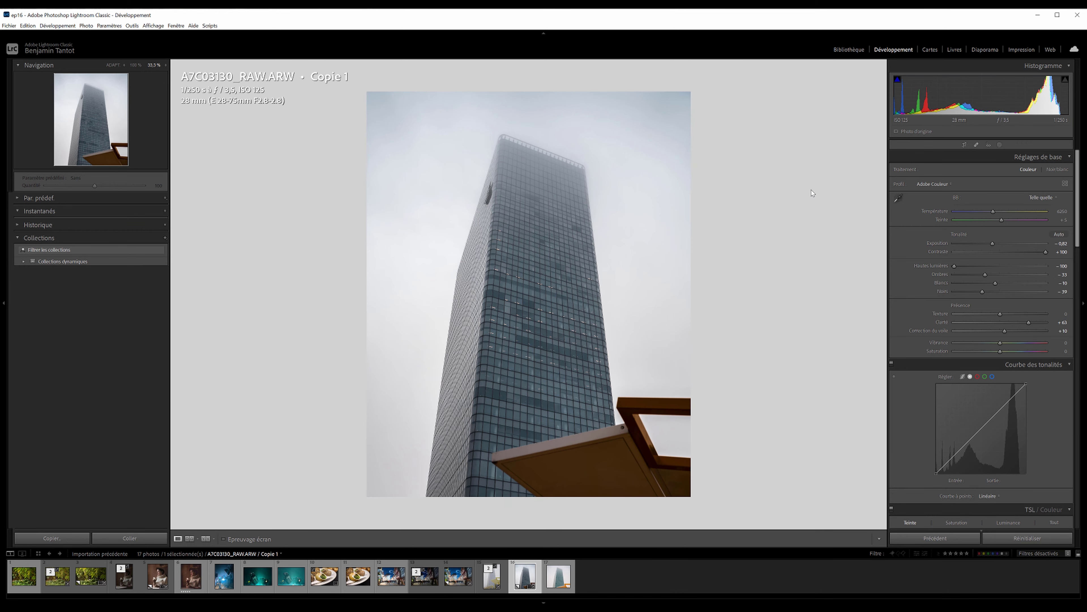
# Enable lens profile corrections with vignetting at 50, then pull clarity back slightly.
pyautogui.scroll(-5, 1058, 333)
pyautogui.scroll(-5, 1058, 333)
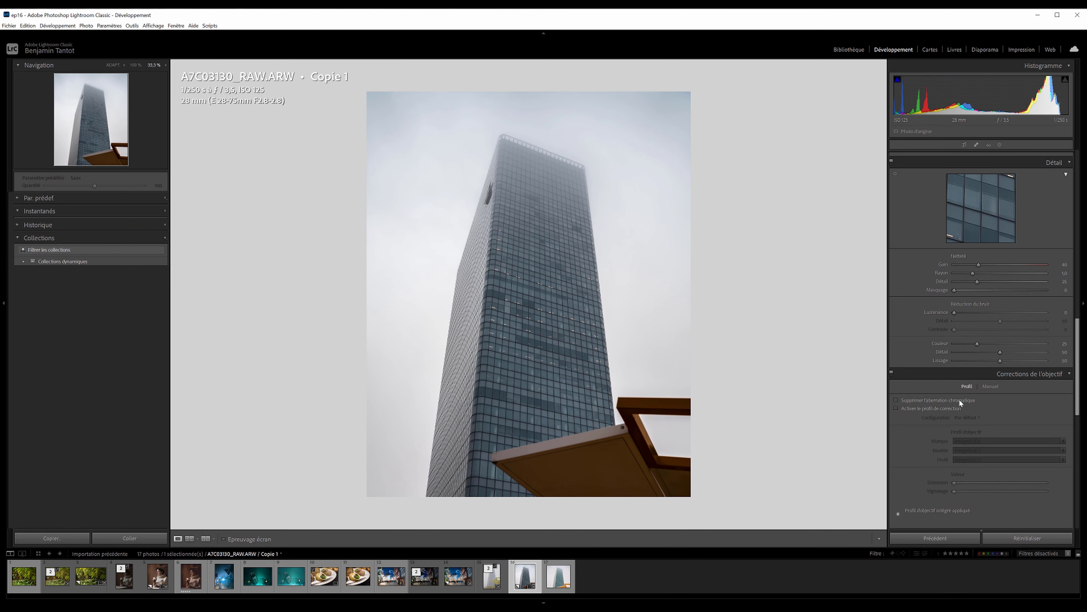
pyautogui.click(917, 407)
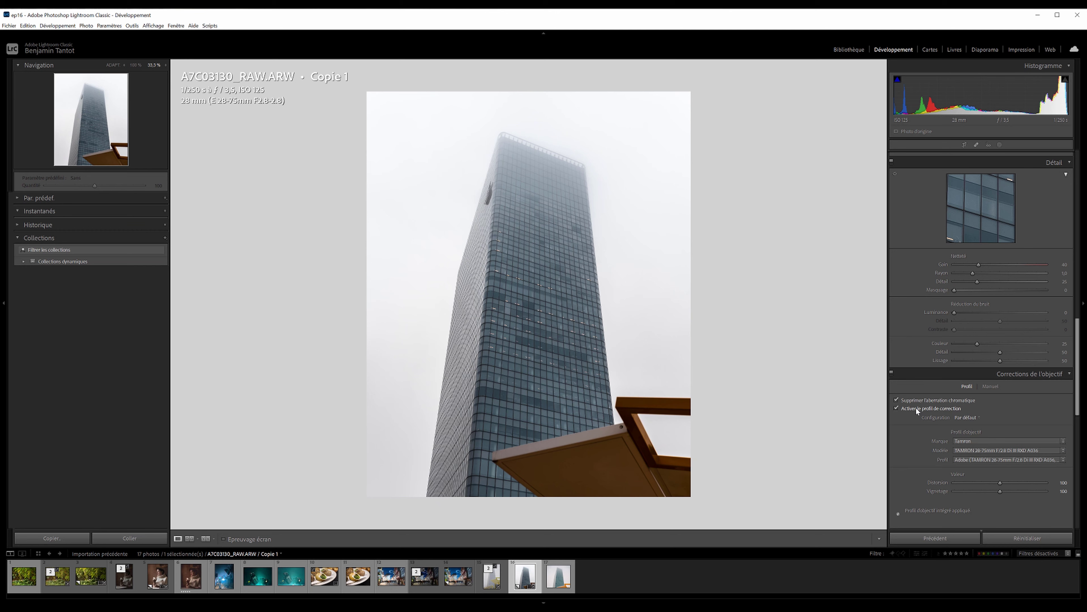
pyautogui.click(980, 492)
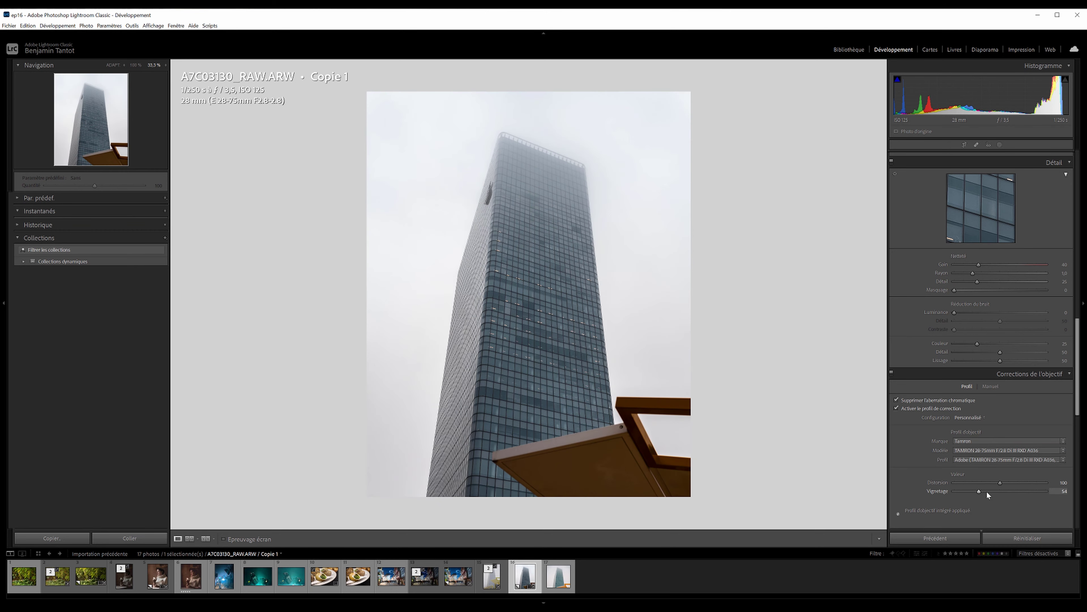
pyautogui.moveTo(987, 492)
pyautogui.mouseDown()
pyautogui.moveTo(998, 492)
pyautogui.moveTo(983, 492)
pyautogui.mouseUp()
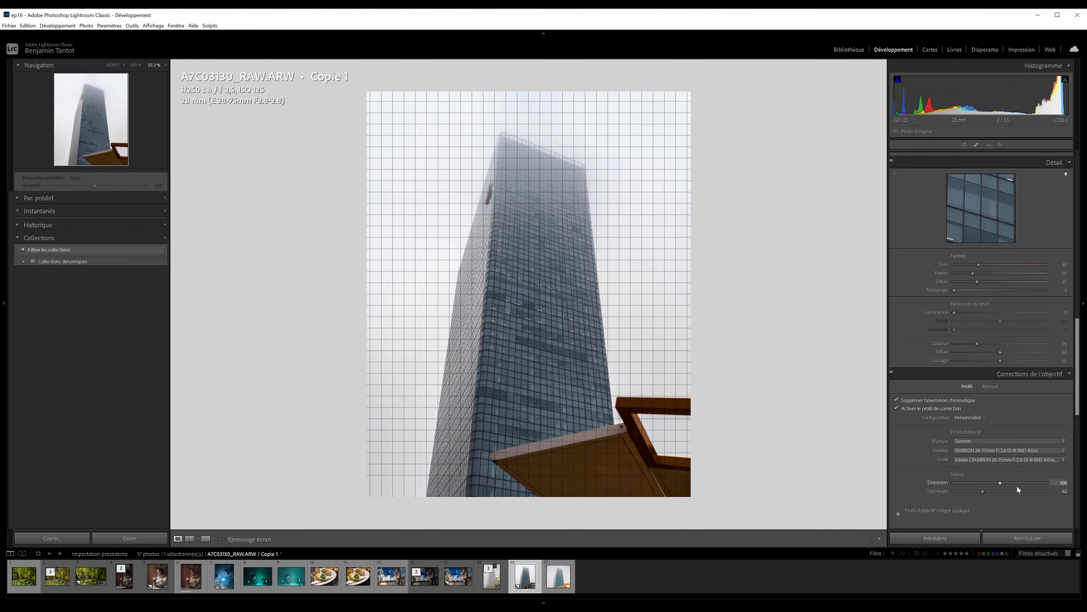
pyautogui.click(896, 408)
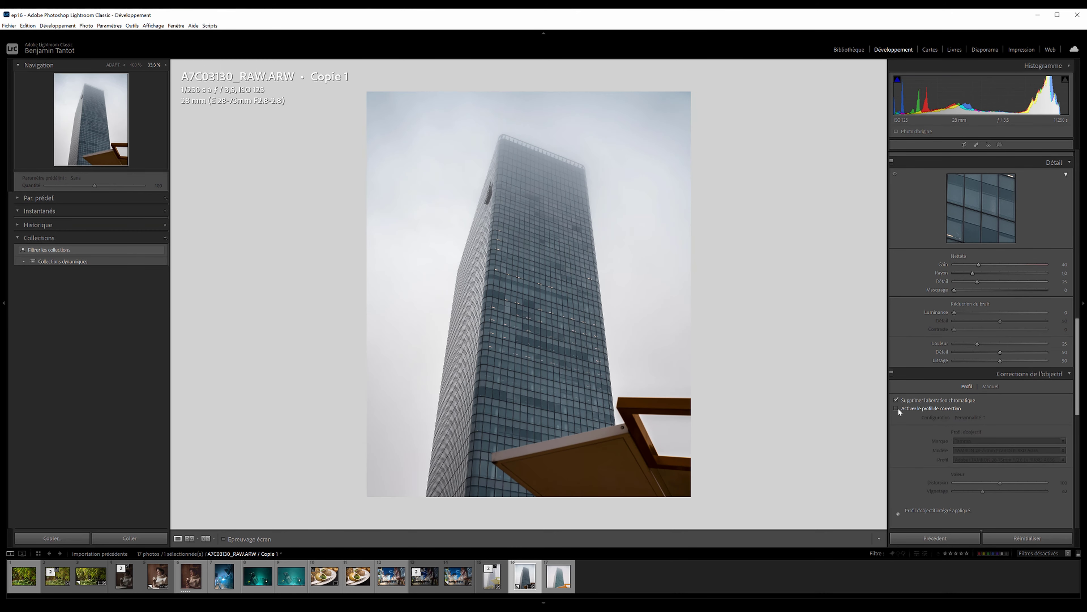
pyautogui.moveTo(980, 492); pyautogui.dragTo(975, 491)
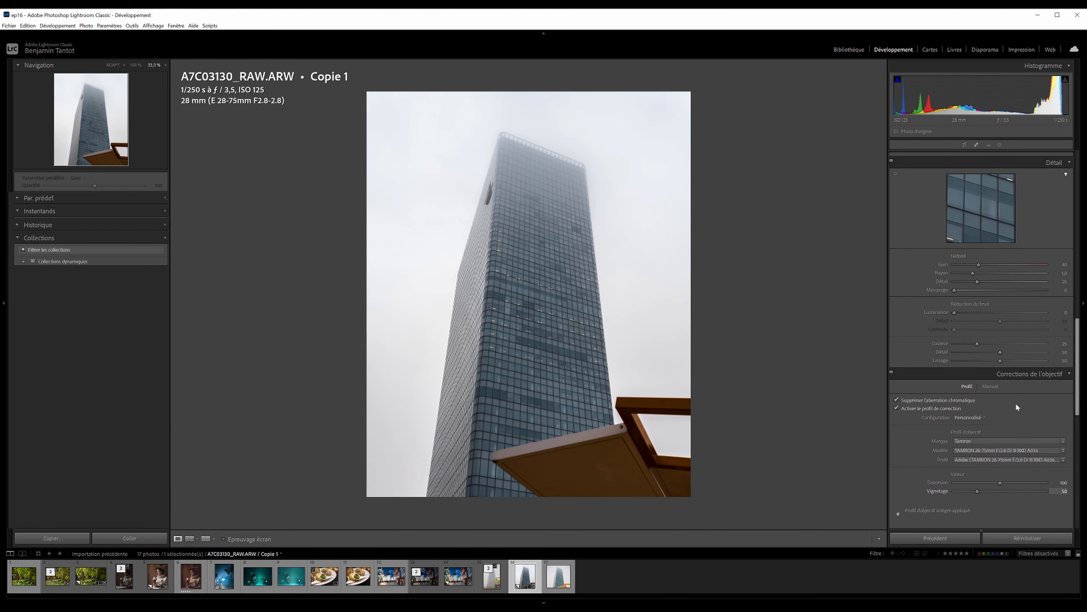
pyautogui.scroll(10, 1015, 403)
pyautogui.moveTo(1030, 323)
pyautogui.mouseDown()
pyautogui.moveTo(1044, 323)
pyautogui.moveTo(1028, 323)
pyautogui.mouseUp()
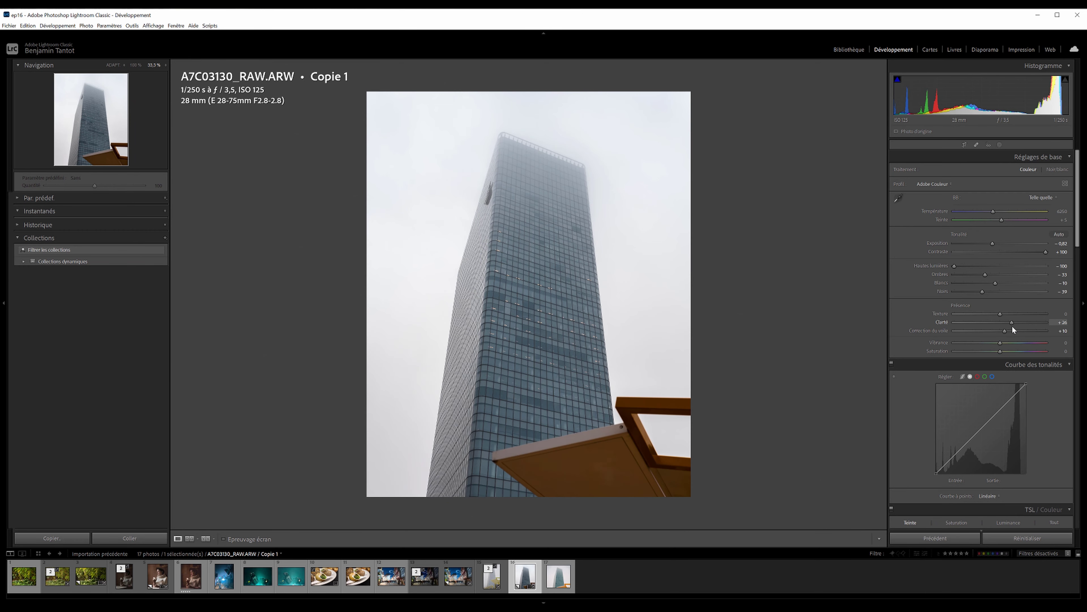
# Set texture to +7 and add highlight and shadow points to the tone curve.
pyautogui.click(1028, 314)
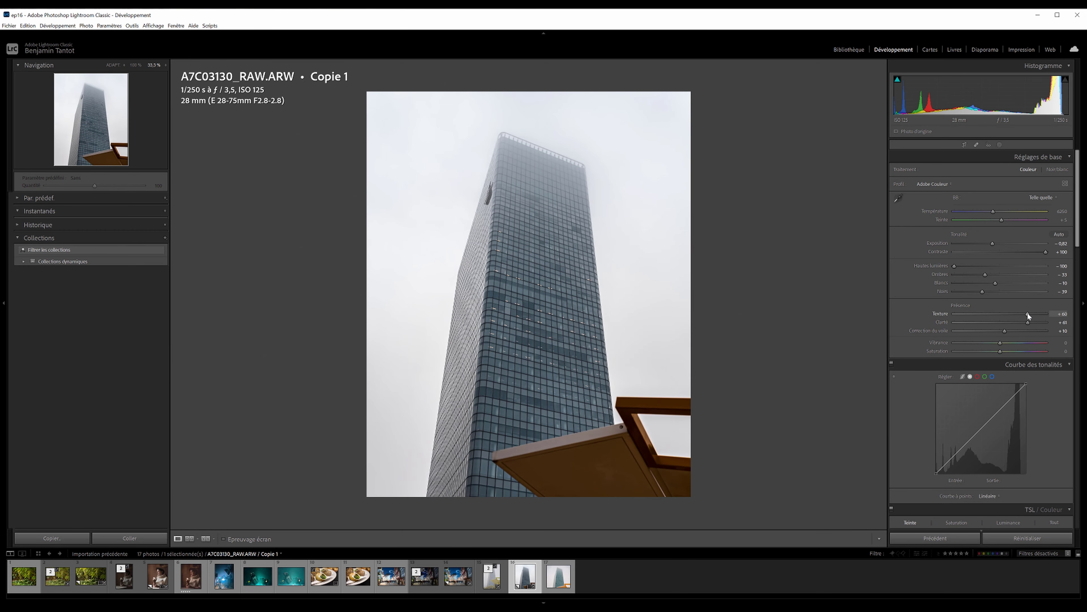
pyautogui.moveTo(995, 314); pyautogui.dragTo(1003, 324)
pyautogui.keyDown('alt'); pyautogui.click(1000, 410); pyautogui.keyUp('alt')
pyautogui.click(975, 433)
pyautogui.click(952, 458)
pyautogui.press('Down')
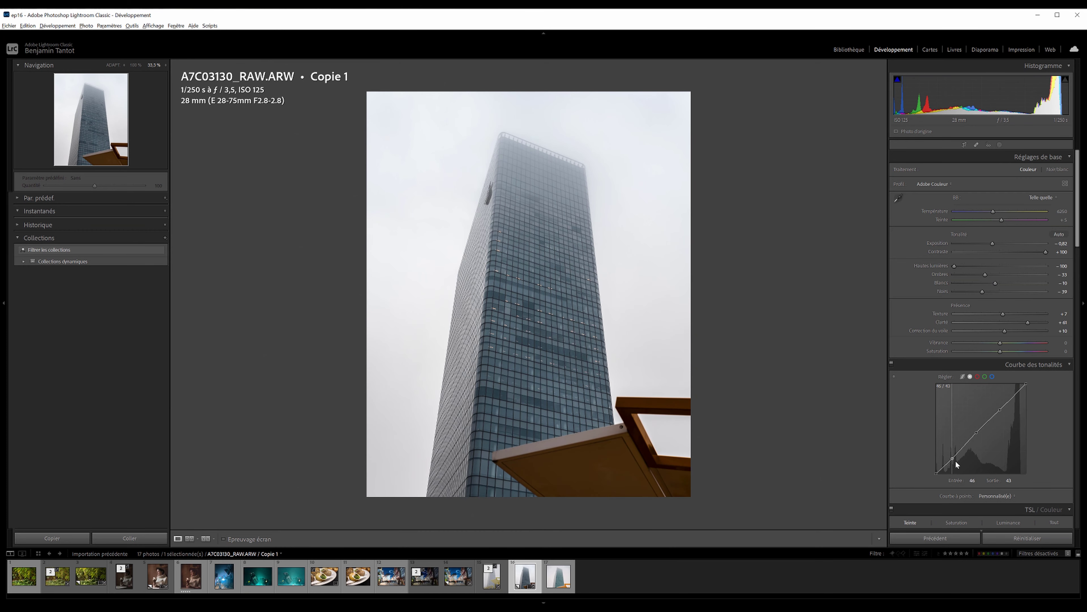
pyautogui.moveTo(958, 463); pyautogui.dragTo(955, 460)
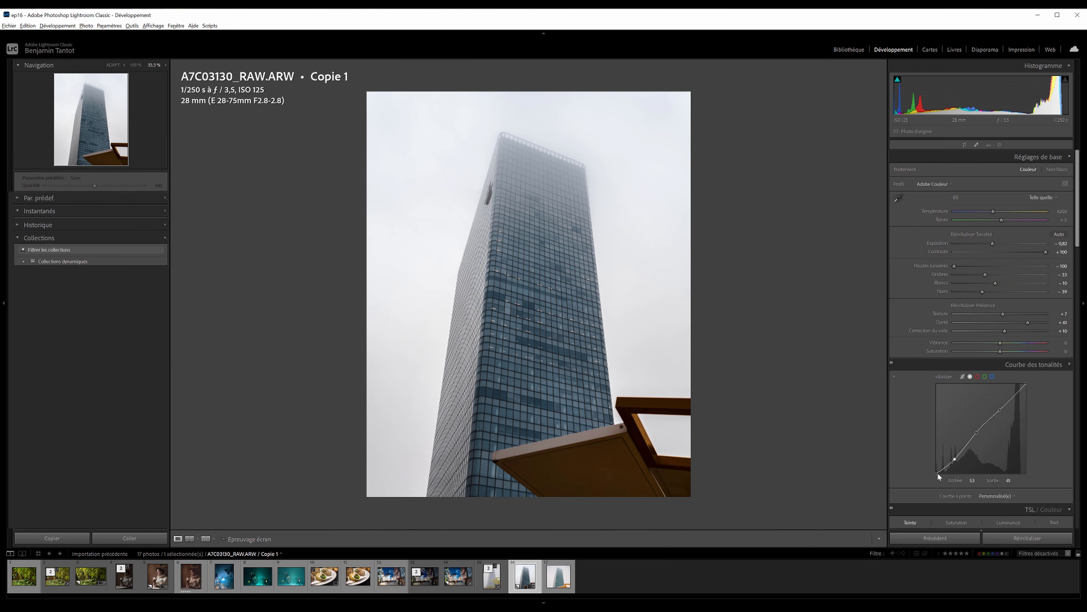
# Refine the tone curve's black end and points, then compare before and after.
pyautogui.hotkey('ctrl', 'z')
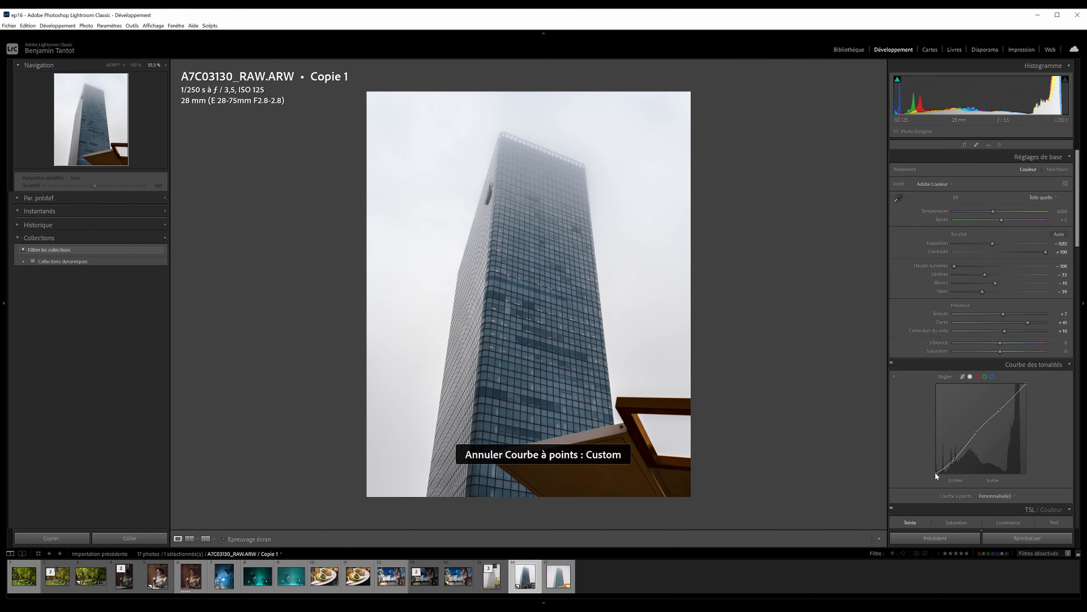
pyautogui.moveTo(937, 474); pyautogui.dragTo(936, 472)
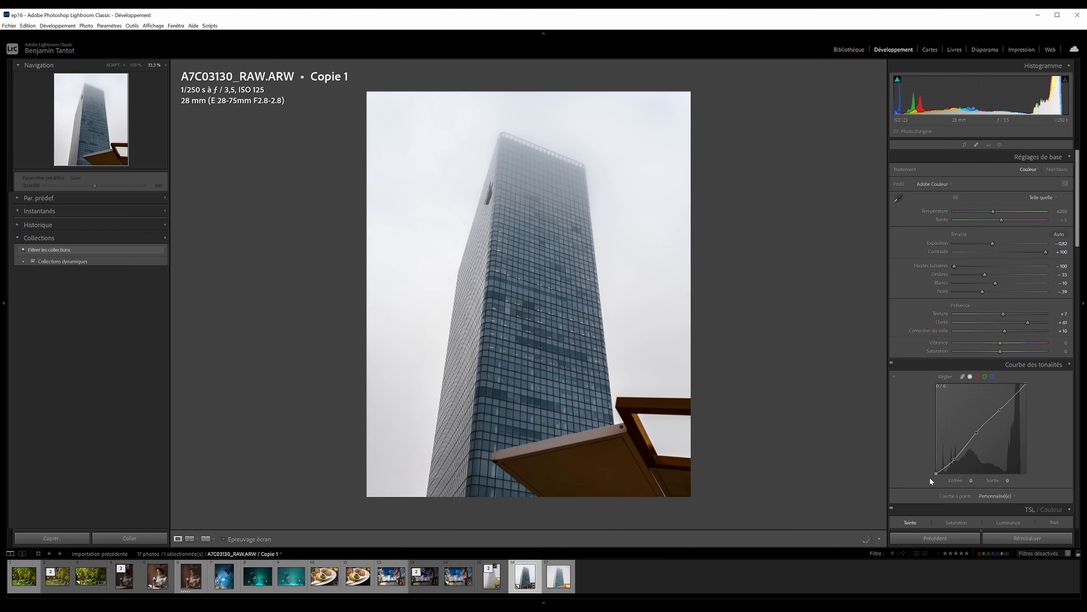
pyautogui.click(955, 457)
pyautogui.moveTo(956, 458); pyautogui.dragTo(958, 454)
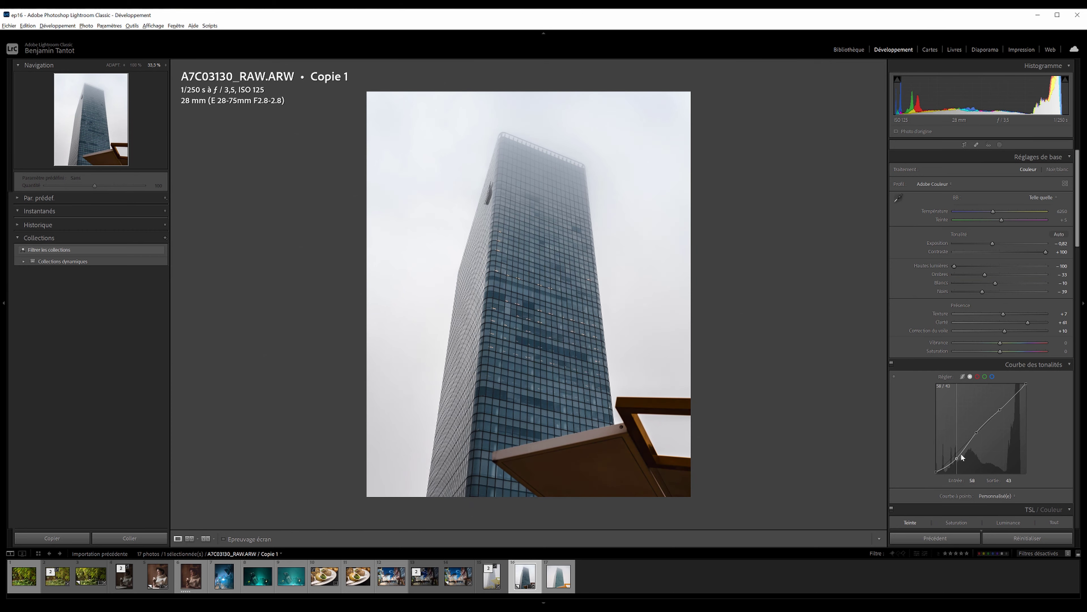
pyautogui.moveTo(1000, 409); pyautogui.dragTo(1000, 412)
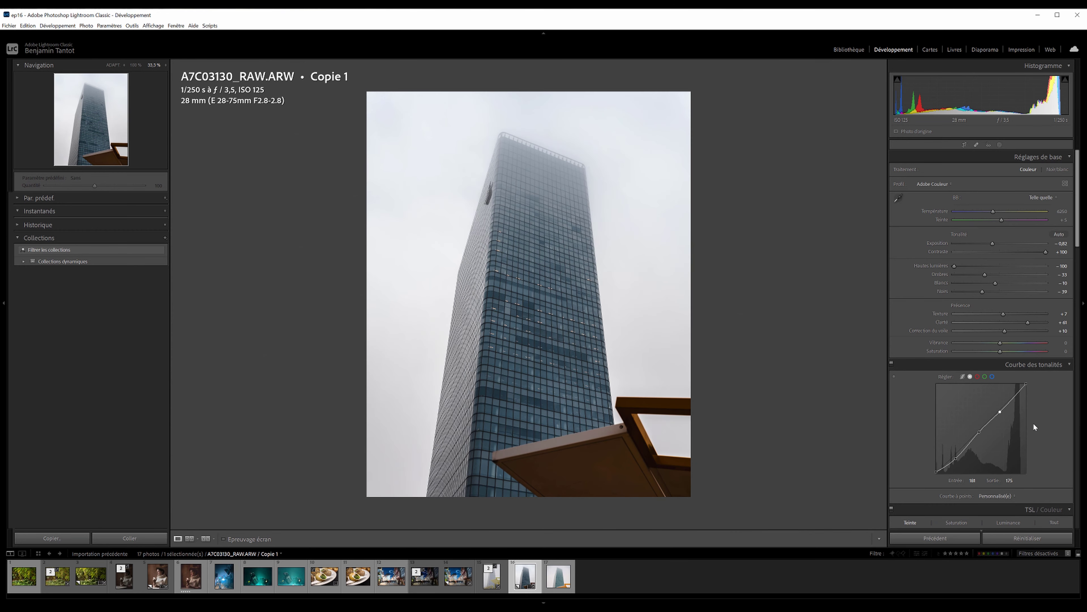
pyautogui.press('\\')
pyautogui.press('\\')
pyautogui.press('\\')
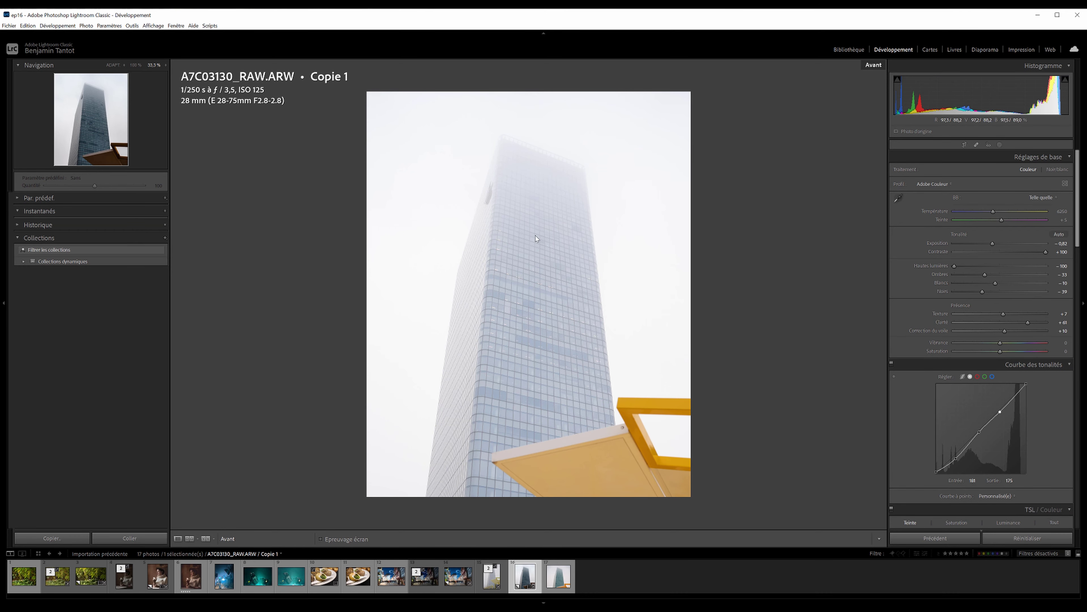
pyautogui.press('\\')
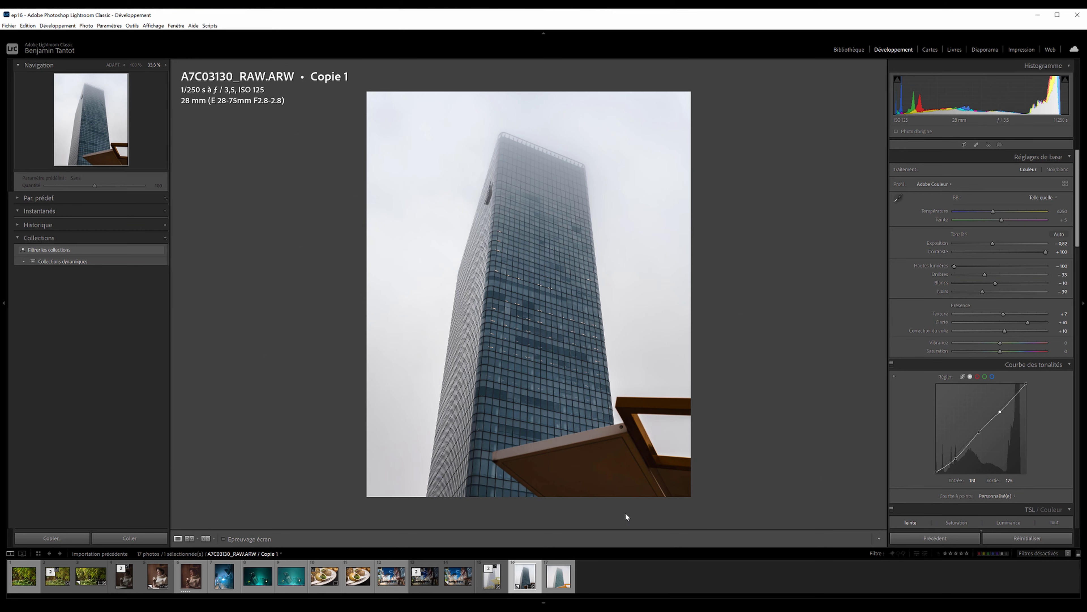
# Flip between the tower RAW copy and A7C03130_RETOUCHE.jpeg to compare them.
pyautogui.press('Right')
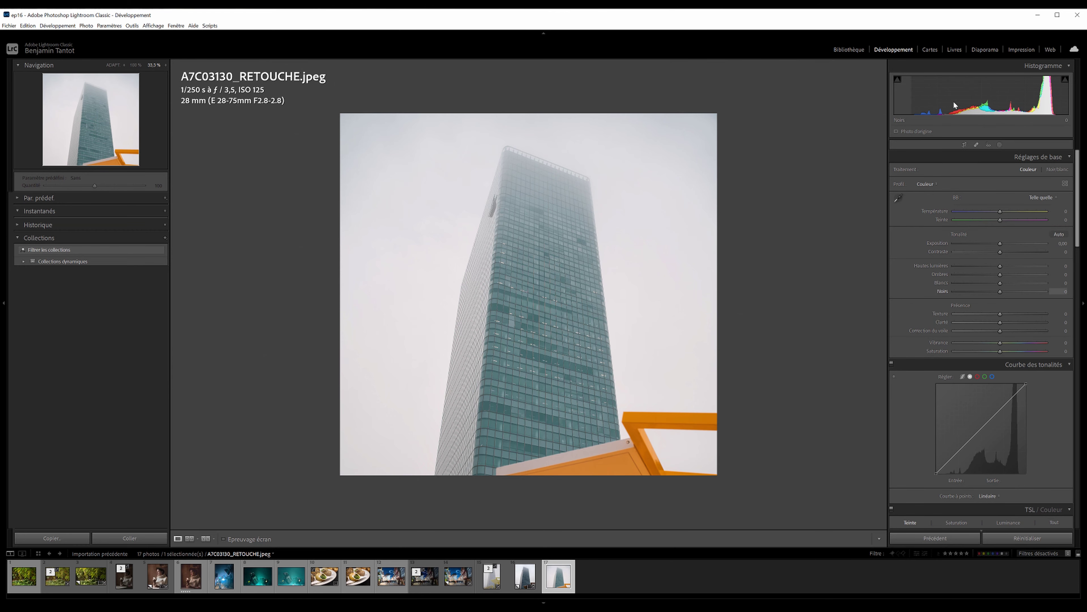
pyautogui.press('Left')
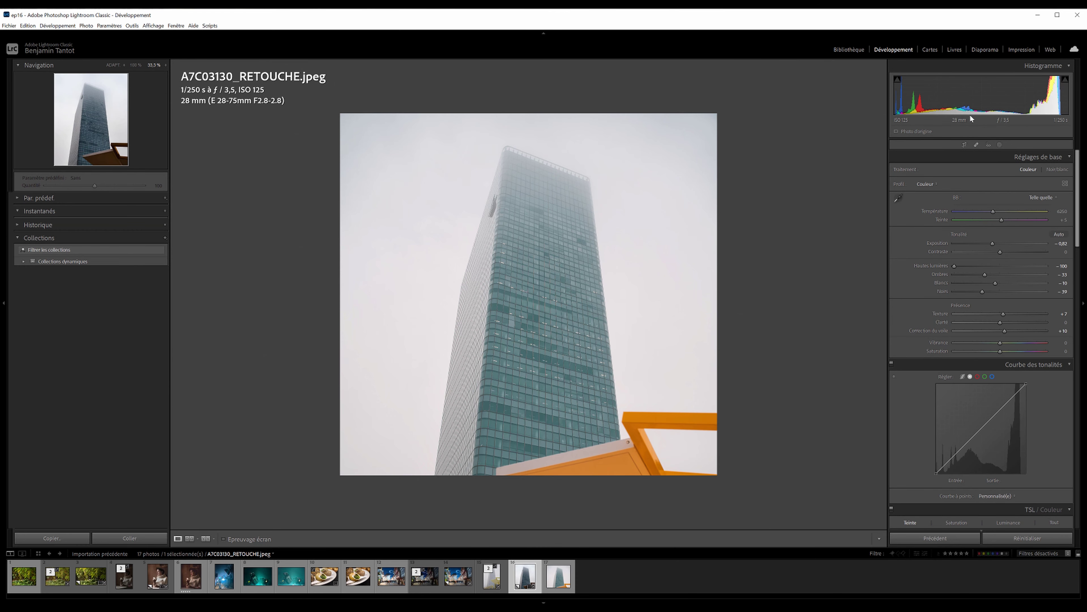
pyautogui.press('Right')
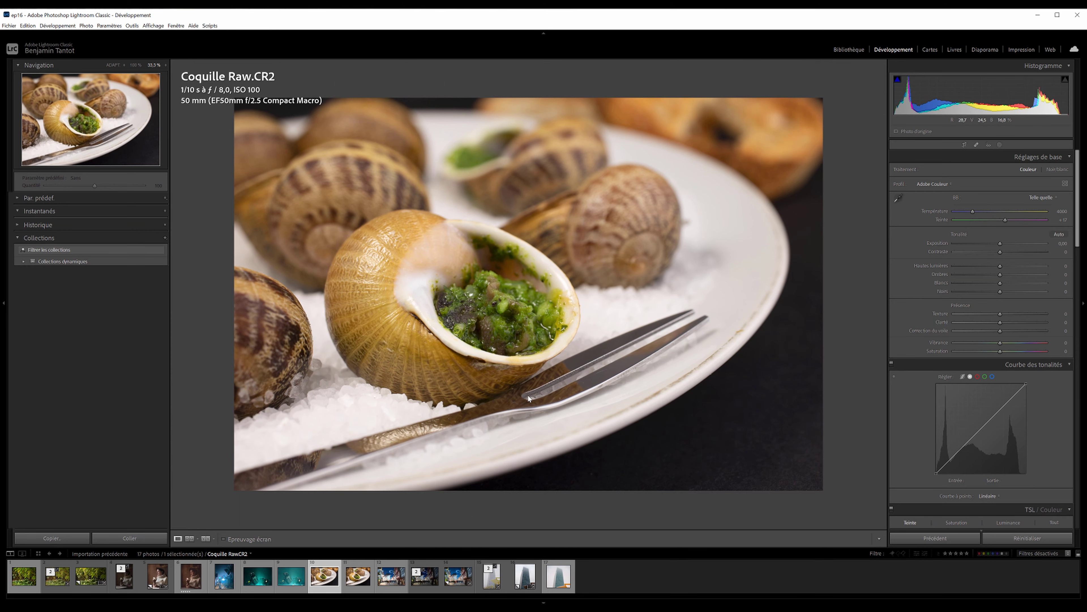
# Switch back and forth between Coquille Raw.CR2 and Coquille Retouche.jpg to compare them.
pyautogui.press('Right')
pyautogui.press('Left')
pyautogui.press('Right')
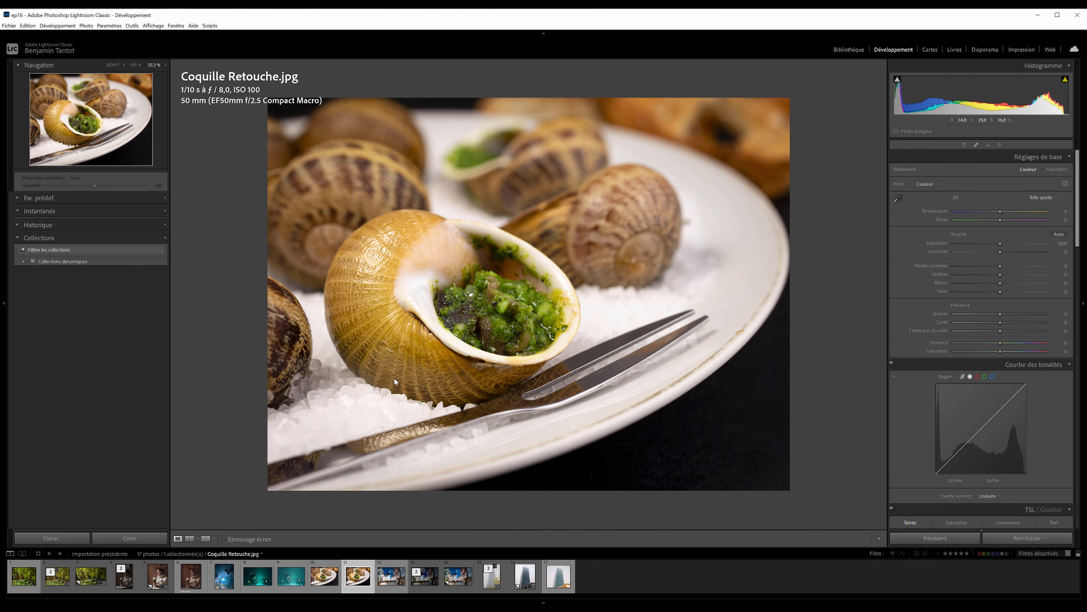
pyautogui.click(324, 576)
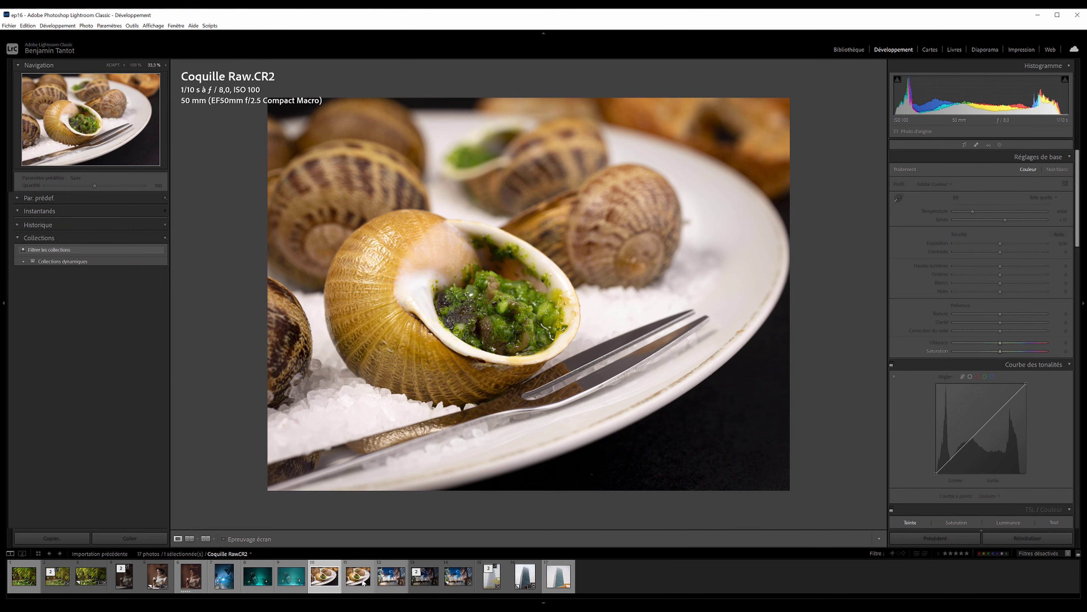
pyautogui.click(363, 581)
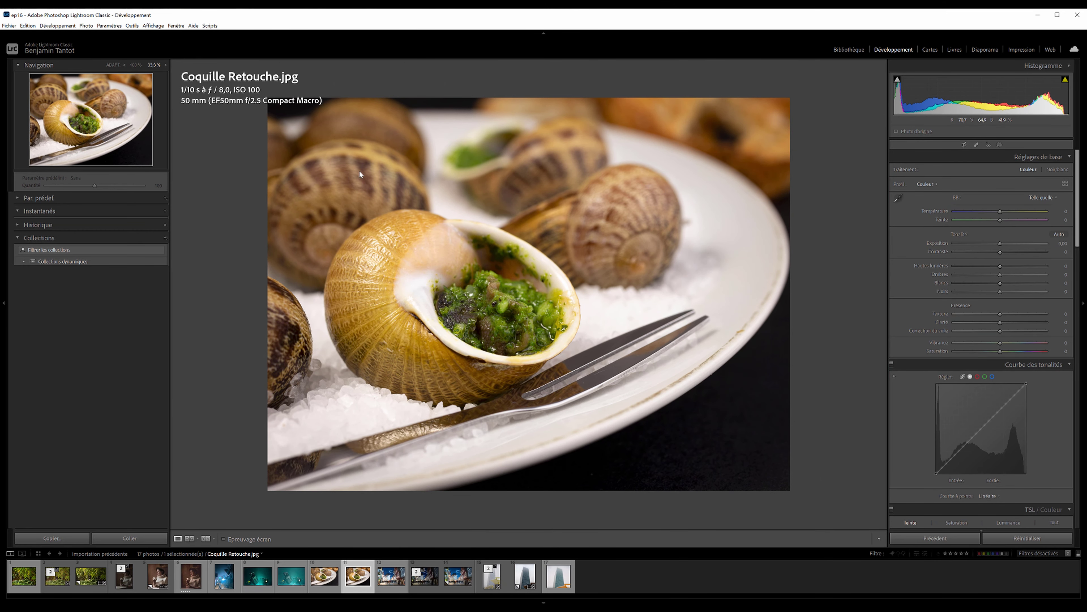
pyautogui.click(324, 576)
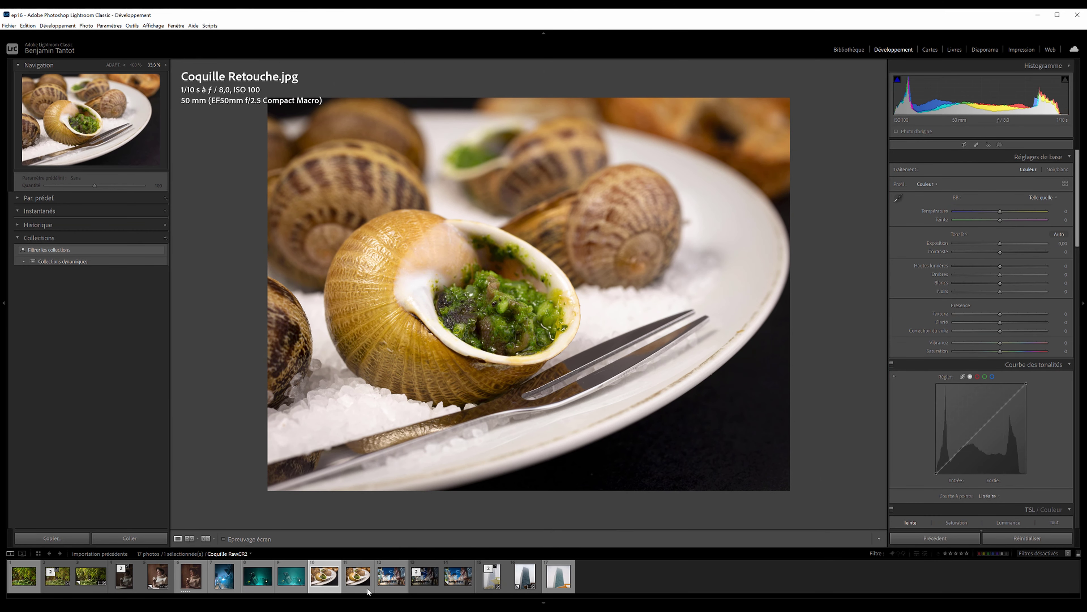
pyautogui.click(370, 590)
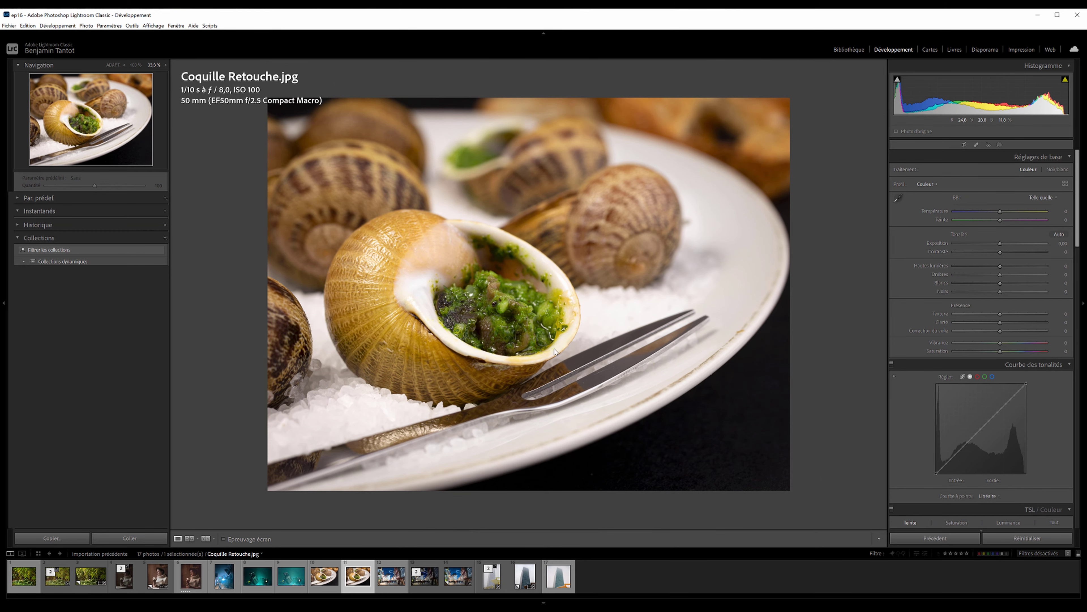
# Make a virtual copy of Coquille Raw.CR2 and crop it tighter around the central snail.
pyautogui.rightClick(325, 576)
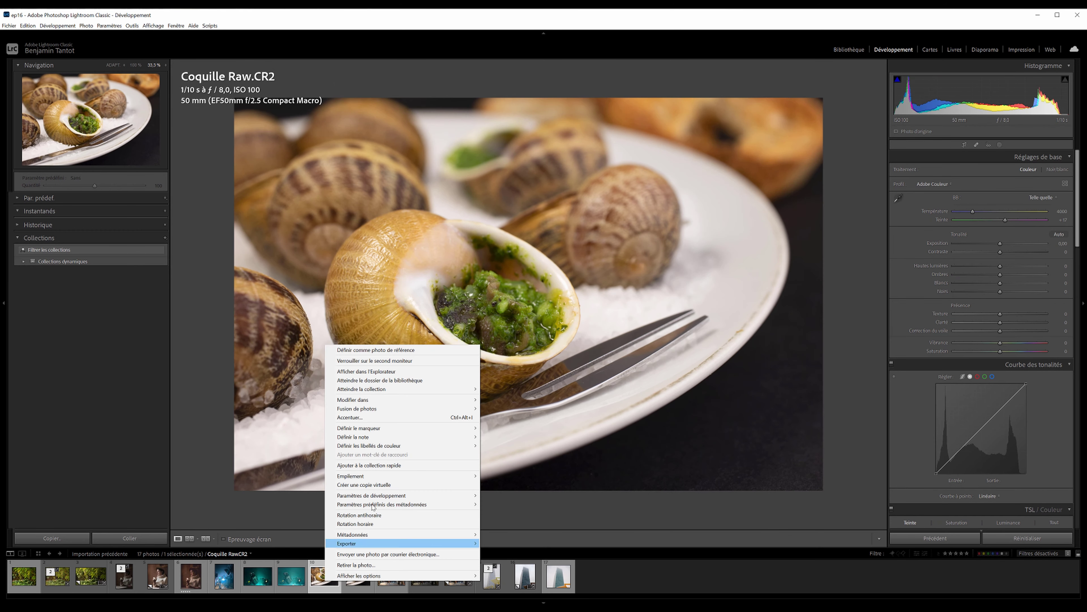
pyautogui.click(364, 487)
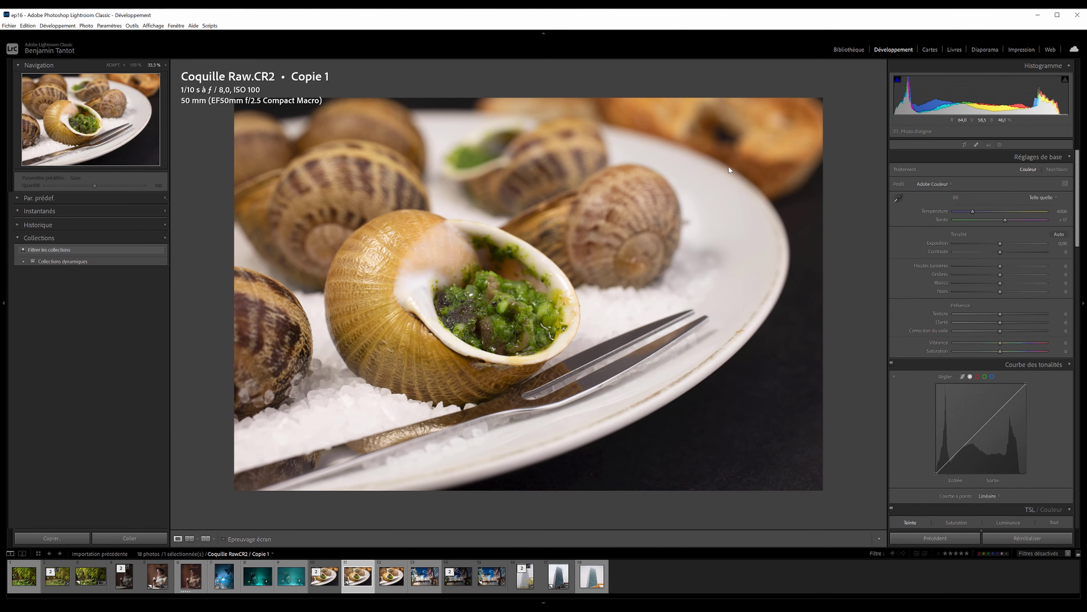
pyautogui.click(965, 144)
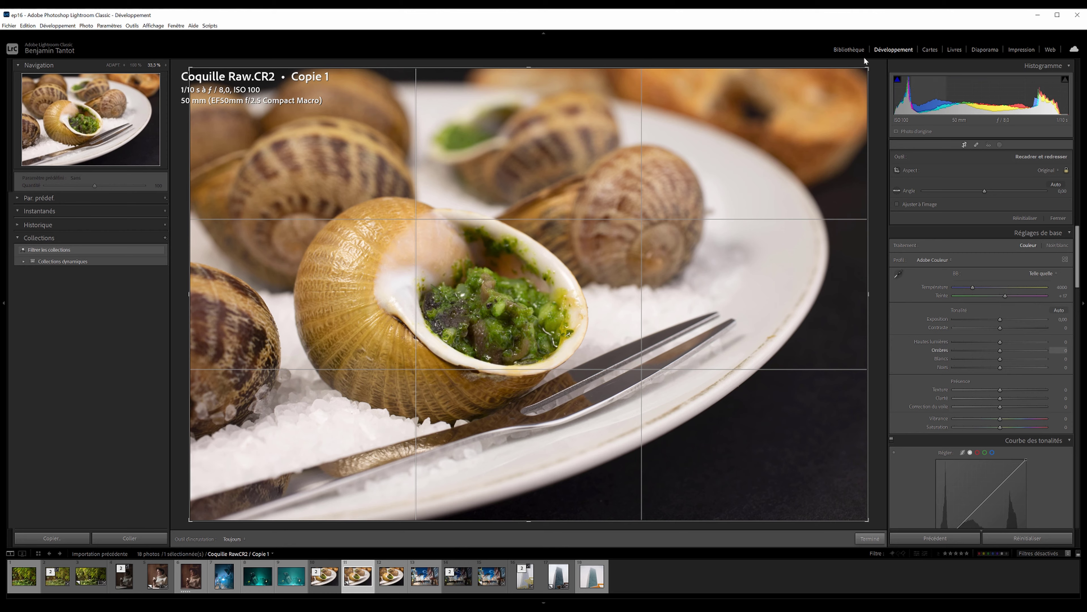
pyautogui.moveTo(867, 69); pyautogui.dragTo(859, 78)
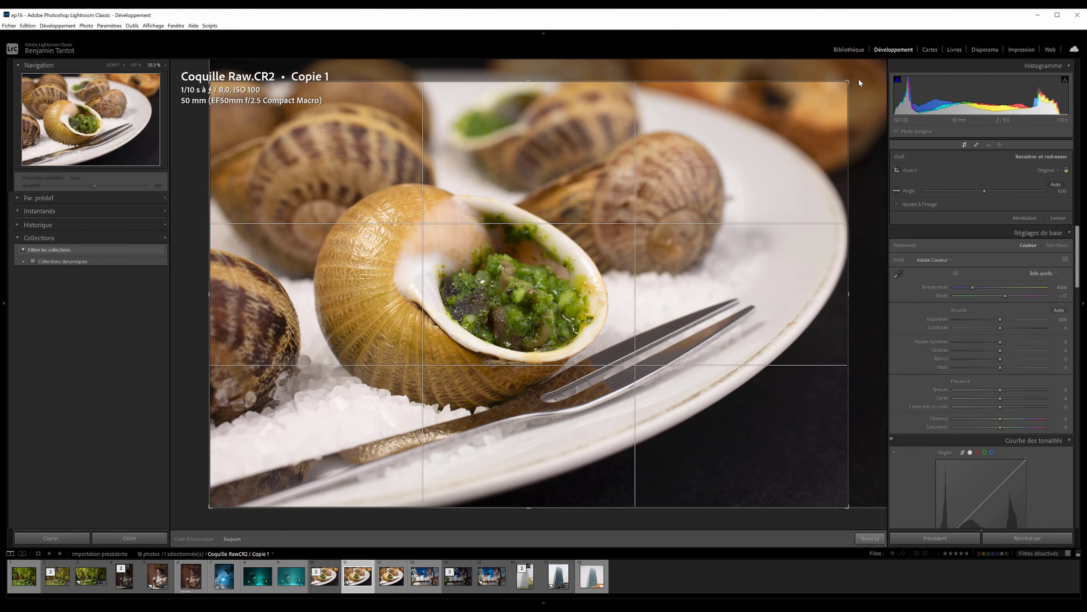
pyautogui.click(961, 145)
pyautogui.click(961, 145)
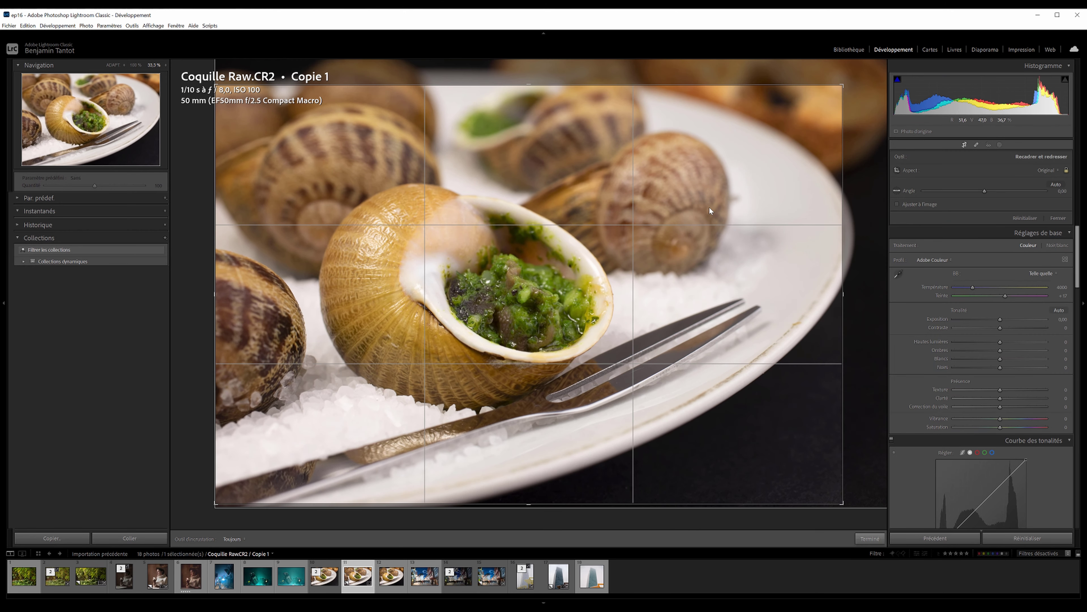
pyautogui.click(965, 144)
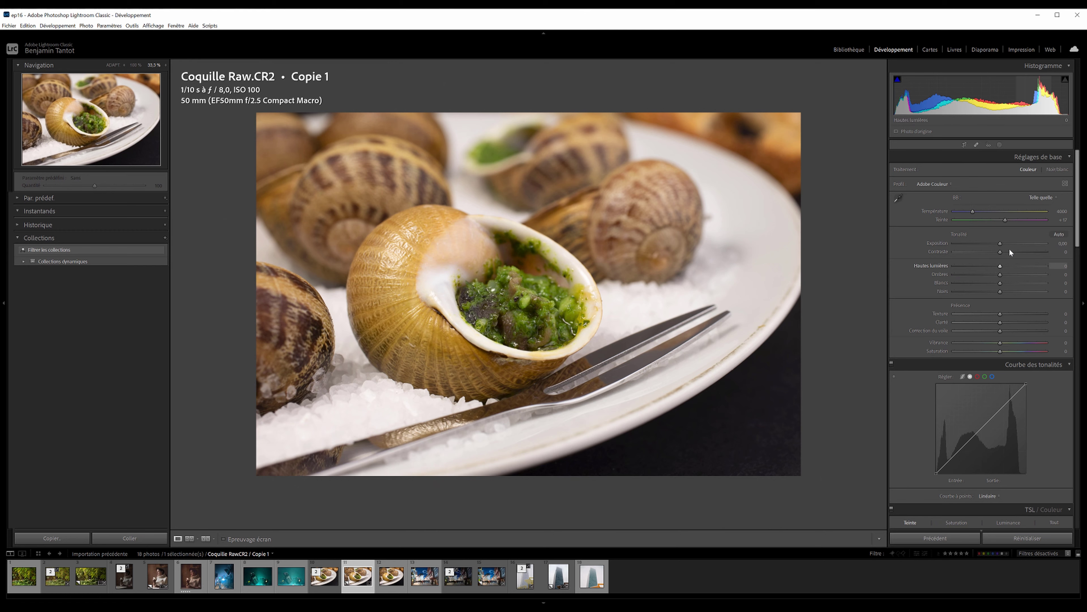
# Raise contrast, drop highlights to -100, and lift whites to about +23 on the snail copy.
pyautogui.moveTo(1001, 251)
pyautogui.mouseDown()
pyautogui.moveTo(1013, 252)
pyautogui.moveTo(955, 270)
pyautogui.moveTo(1000, 266)
pyautogui.mouseUp()
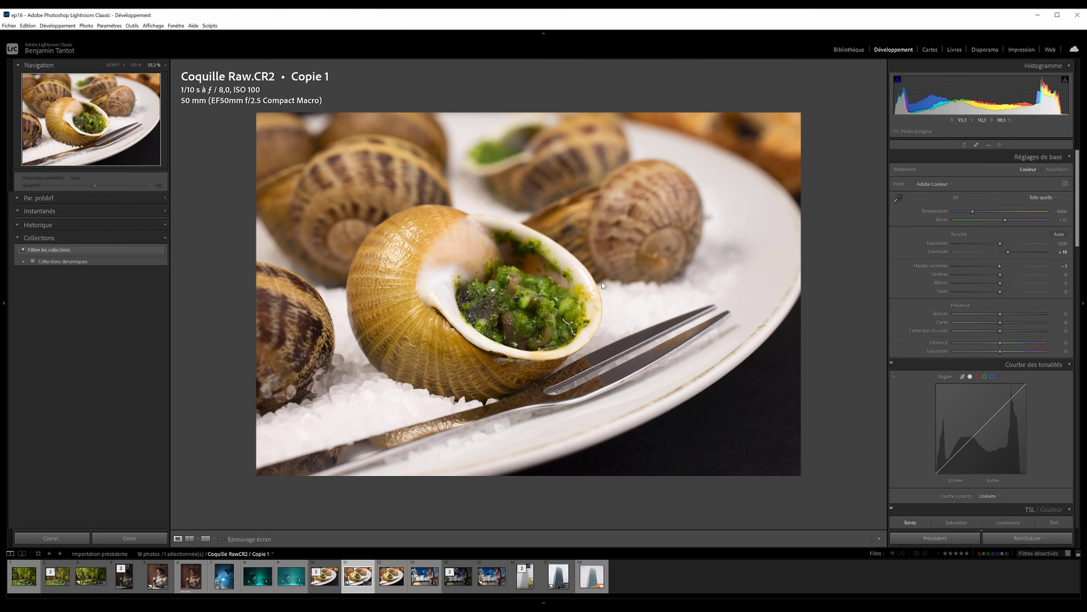
pyautogui.moveTo(1000, 266); pyautogui.dragTo(845, 273)
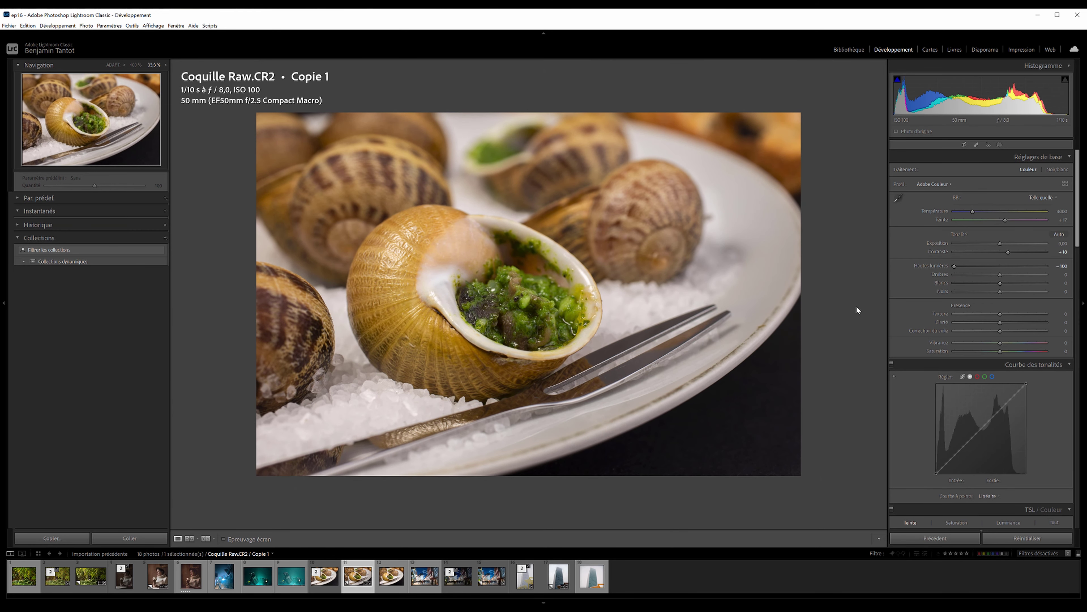
pyautogui.moveTo(1000, 282); pyautogui.dragTo(1006, 295)
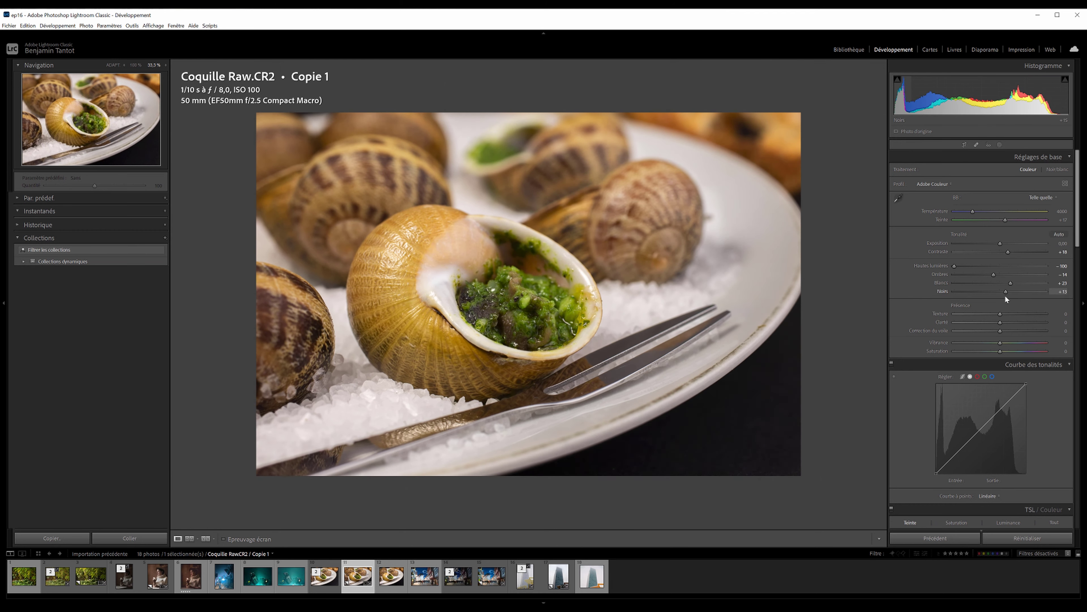
# Add a radial gradient mask over the snail shell, lowering its clarity and whites.
pyautogui.click(1001, 145)
pyautogui.click(913, 216)
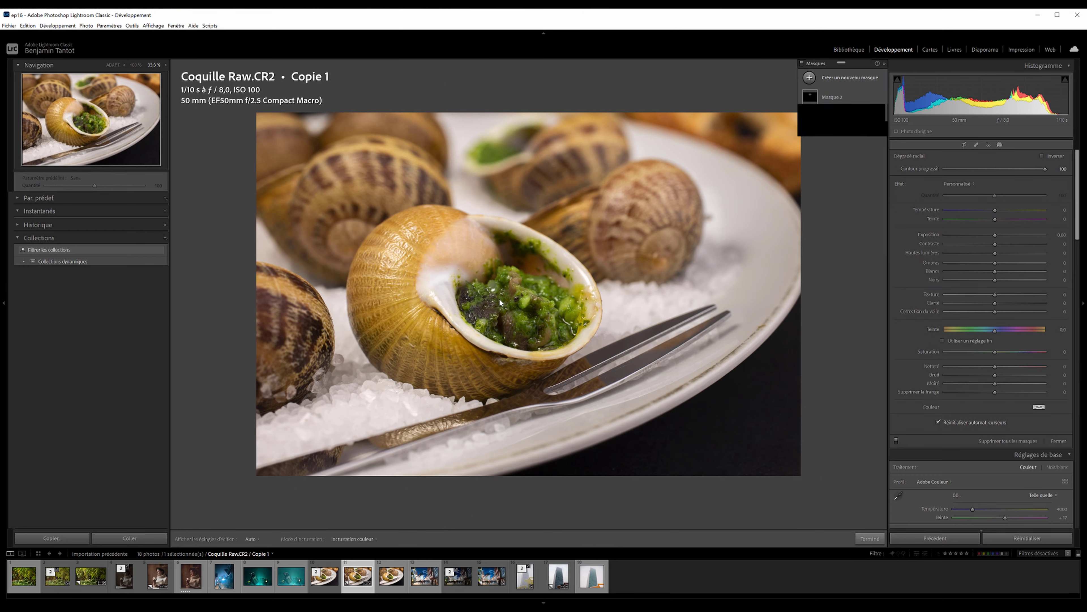
pyautogui.moveTo(489, 343); pyautogui.dragTo(383, 234)
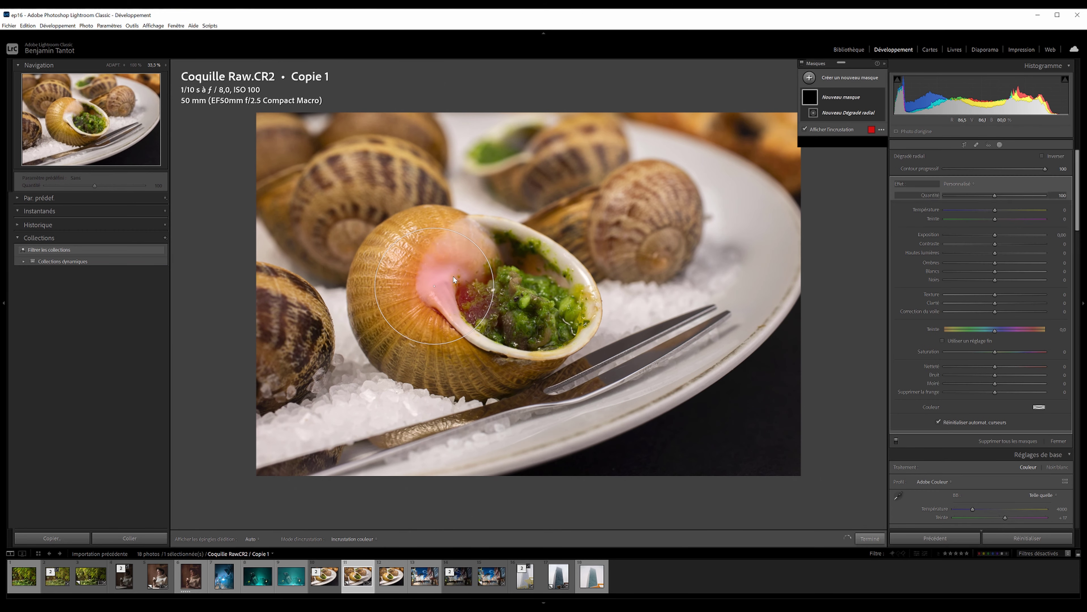
pyautogui.moveTo(984, 249); pyautogui.dragTo(999, 251)
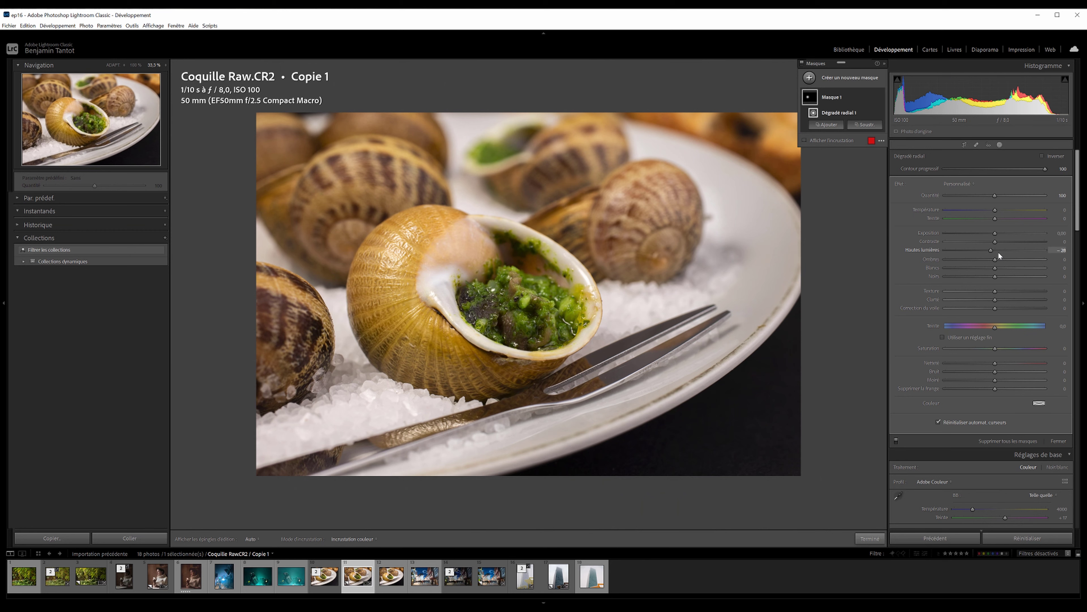
pyautogui.click(983, 301)
pyautogui.click(997, 267)
pyautogui.click(989, 268)
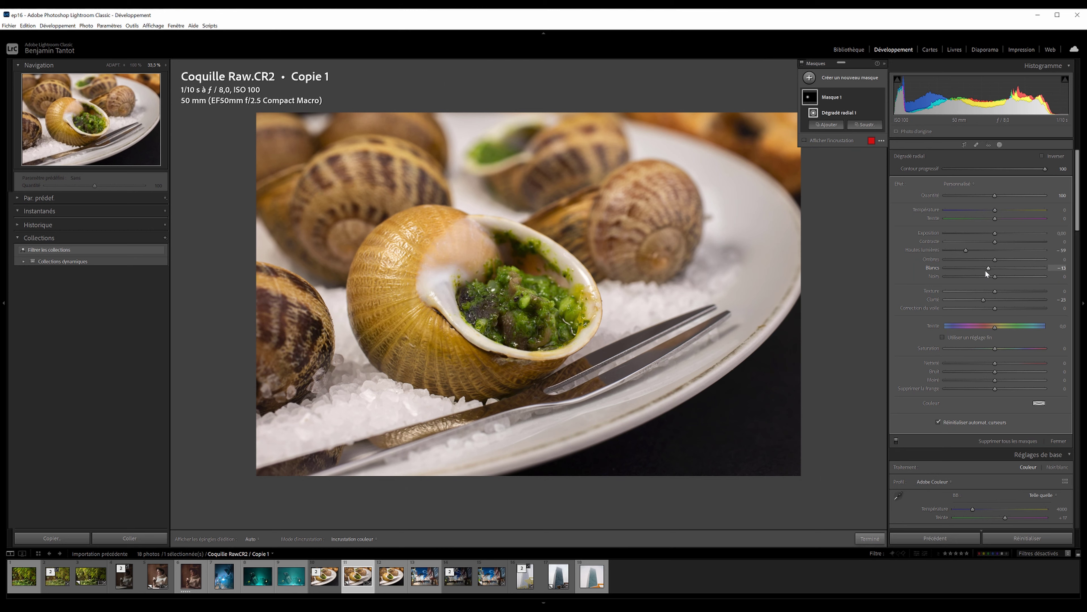
pyautogui.click(985, 268)
# Add a second radial gradient mask on the snail and raise its whites.
pyautogui.click(809, 78)
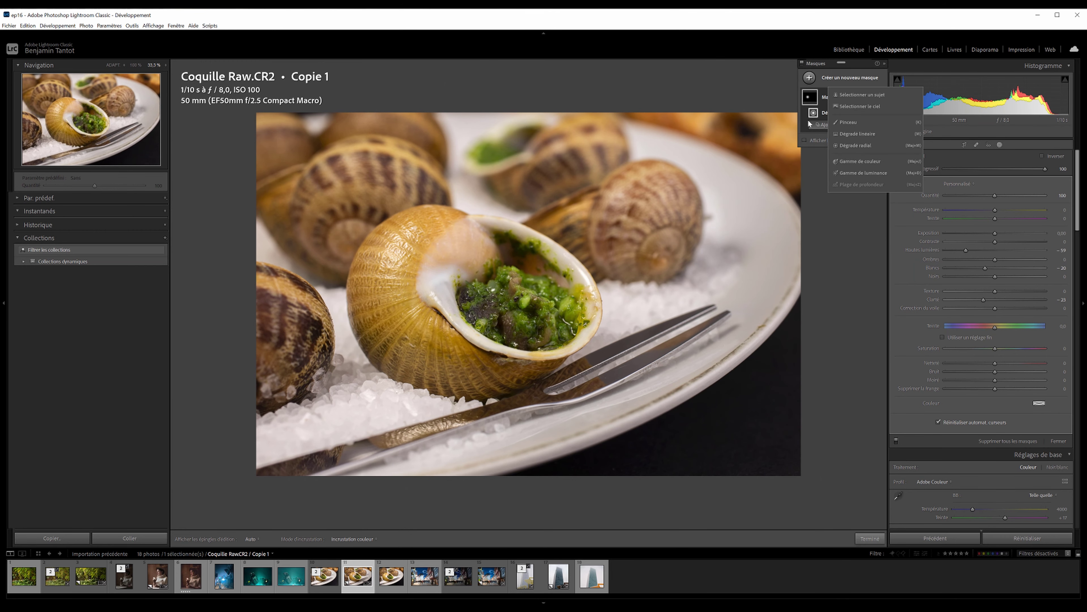
pyautogui.click(856, 147)
pyautogui.moveTo(518, 313)
pyautogui.mouseDown()
pyautogui.moveTo(527, 301)
pyautogui.moveTo(616, 389)
pyautogui.mouseUp()
pyautogui.moveTo(996, 269)
pyautogui.mouseDown()
pyautogui.moveTo(986, 268)
pyautogui.moveTo(1000, 269)
pyautogui.moveTo(999, 300)
pyautogui.mouseUp()
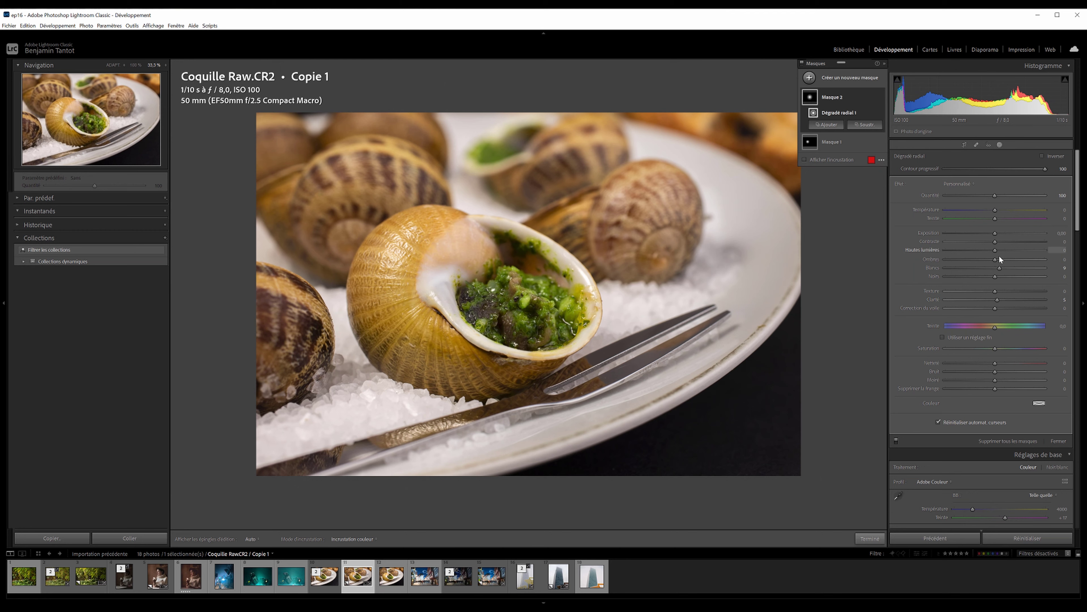
# Close masking, raise overall clarity to about +17, and reset dehaze to zero.
pyautogui.click(1000, 145)
pyautogui.moveTo(994, 325)
pyautogui.mouseDown()
pyautogui.moveTo(1006, 324)
pyautogui.moveTo(1016, 355)
pyautogui.moveTo(991, 353)
pyautogui.moveTo(1007, 323)
pyautogui.mouseUp()
pyautogui.doubleClick(1010, 330)
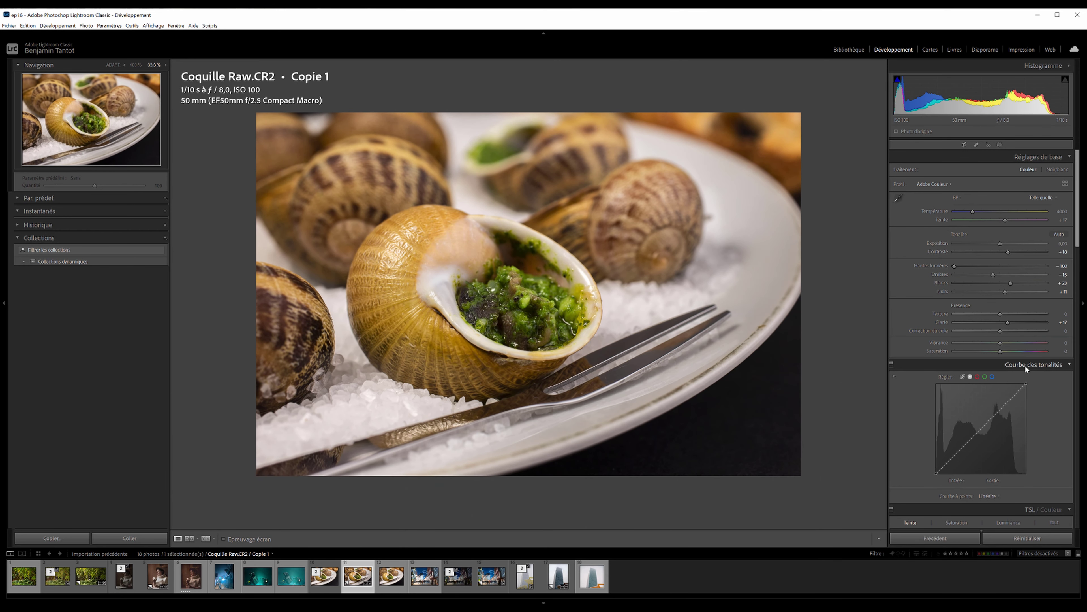
# Nudge dehaze and contrast up, then drop blue primary calibration saturation to -100.
pyautogui.click(1000, 332)
pyautogui.moveTo(1008, 251); pyautogui.dragTo(1011, 252)
pyautogui.scroll(-15, 1006, 429)
pyautogui.moveTo(1006, 525)
pyautogui.mouseDown()
pyautogui.moveTo(985, 526)
pyautogui.moveTo(1040, 545)
pyautogui.mouseUp()
pyautogui.scroll(5, 1009, 529)
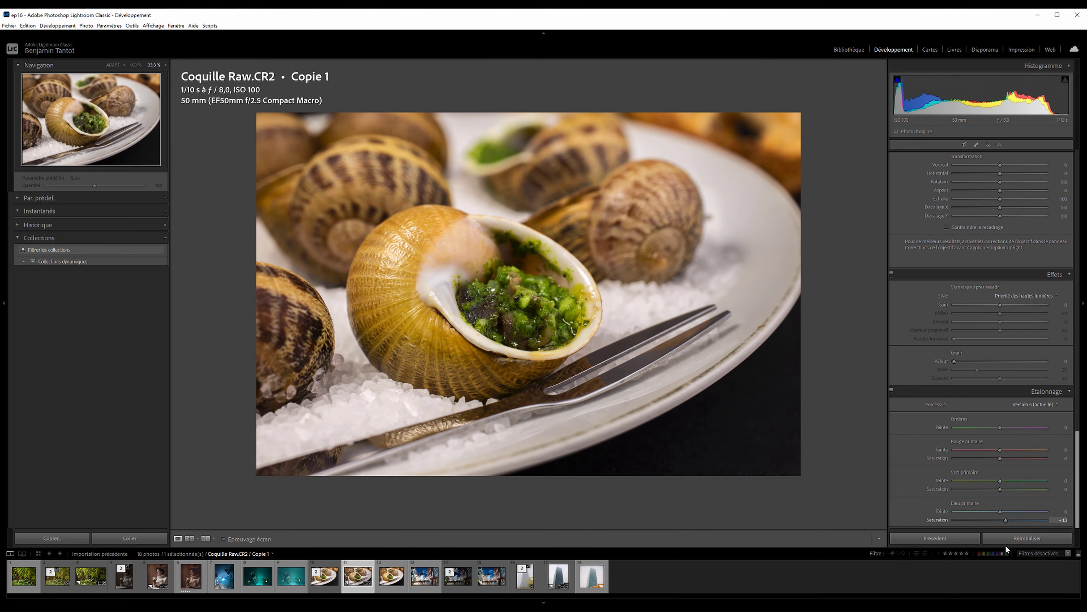
pyautogui.moveTo(947, 541); pyautogui.dragTo(981, 549)
# Desaturate the yellows in HSL Saturation to about -33.
pyautogui.scroll(3, 1029, 358)
pyautogui.scroll(5, 1031, 368)
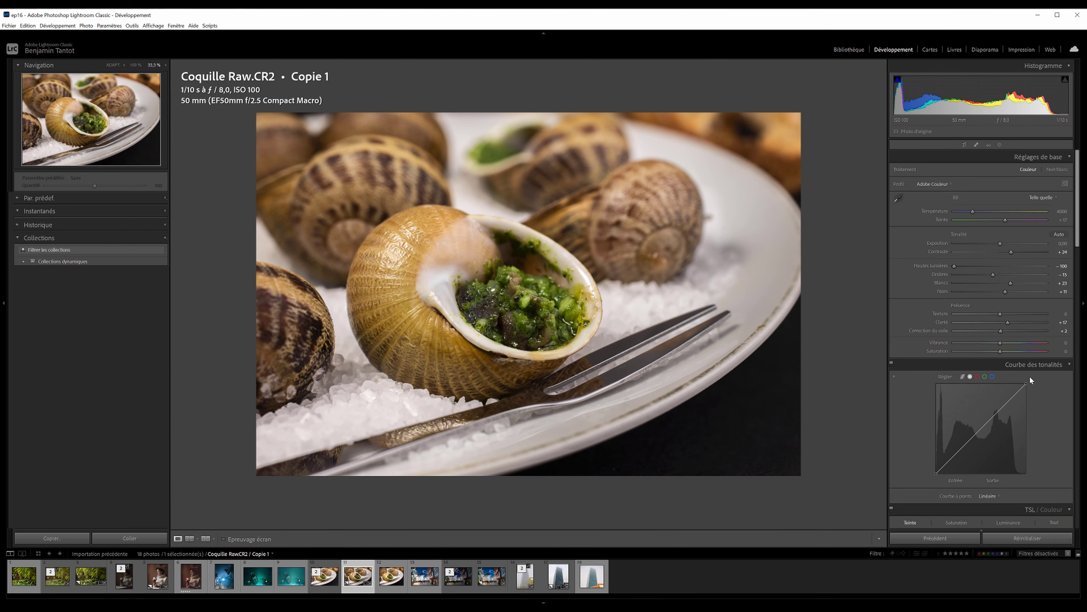
pyautogui.scroll(-5, 1025, 403)
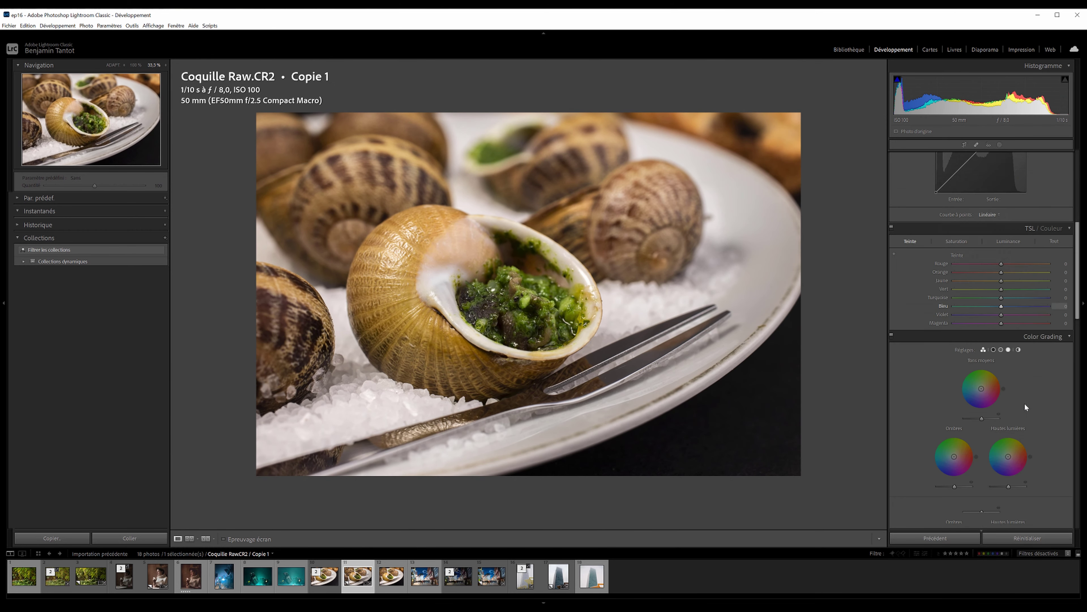
pyautogui.click(954, 242)
pyautogui.moveTo(984, 278)
pyautogui.mouseDown()
pyautogui.moveTo(971, 283)
pyautogui.moveTo(1005, 292)
pyautogui.moveTo(984, 292)
pyautogui.mouseUp()
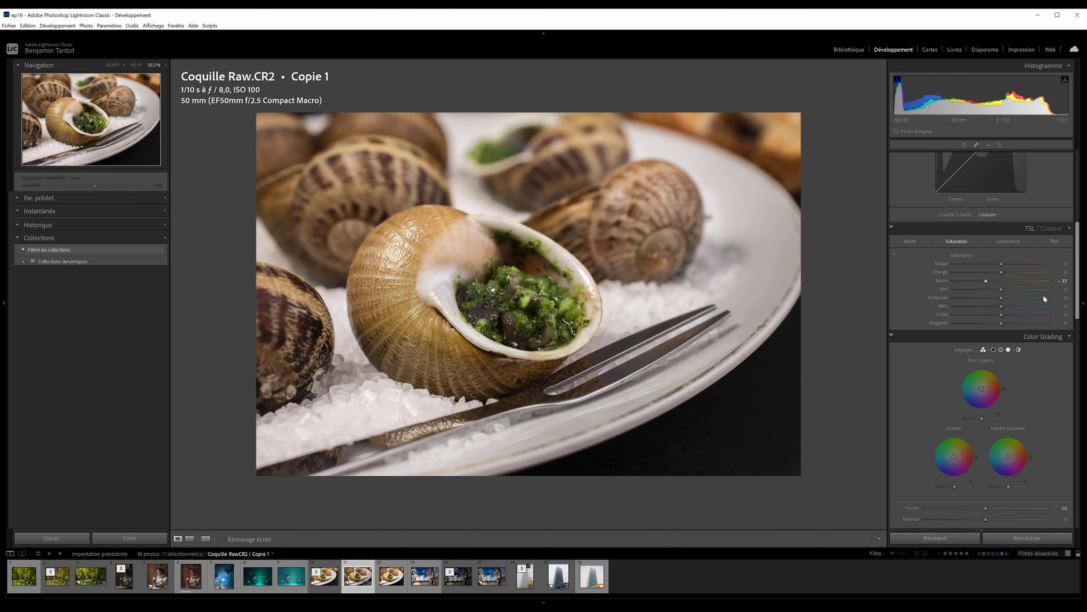
# Refine contrast, shadows (about +1) and blacks in the Basic panel.
pyautogui.scroll(5, 1043, 295)
pyautogui.moveTo(1013, 251); pyautogui.dragTo(1019, 252)
pyautogui.moveTo(1010, 292); pyautogui.dragTo(1000, 274)
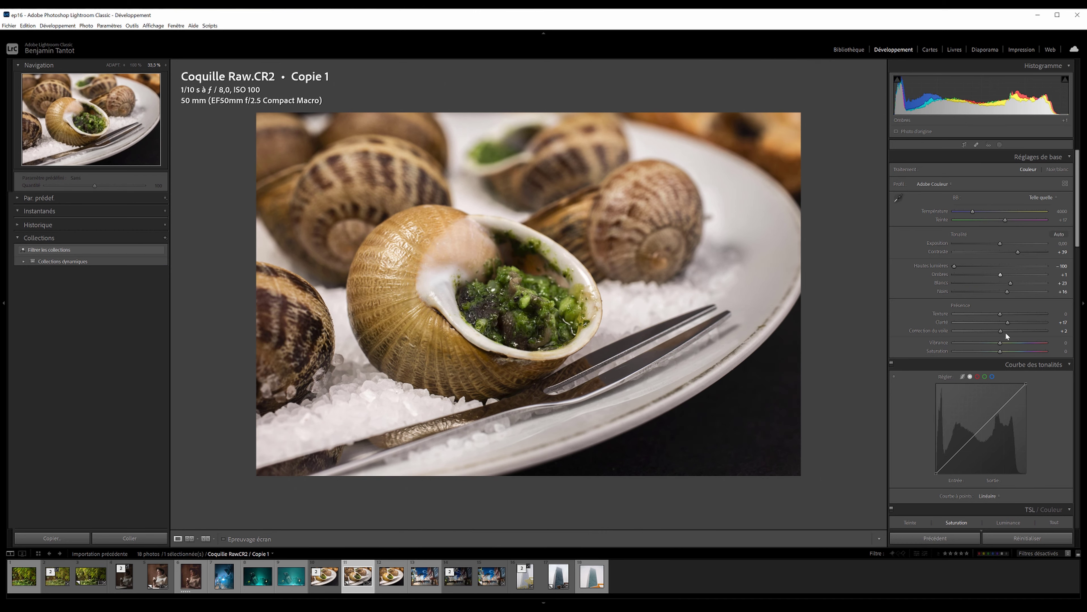
# Boost saturation, raise whites to about +28, and set blue primary saturation to +34.
pyautogui.moveTo(1000, 352)
pyautogui.mouseDown()
pyautogui.moveTo(1009, 352)
pyautogui.moveTo(985, 343)
pyautogui.moveTo(1020, 352)
pyautogui.moveTo(1011, 352)
pyautogui.mouseUp()
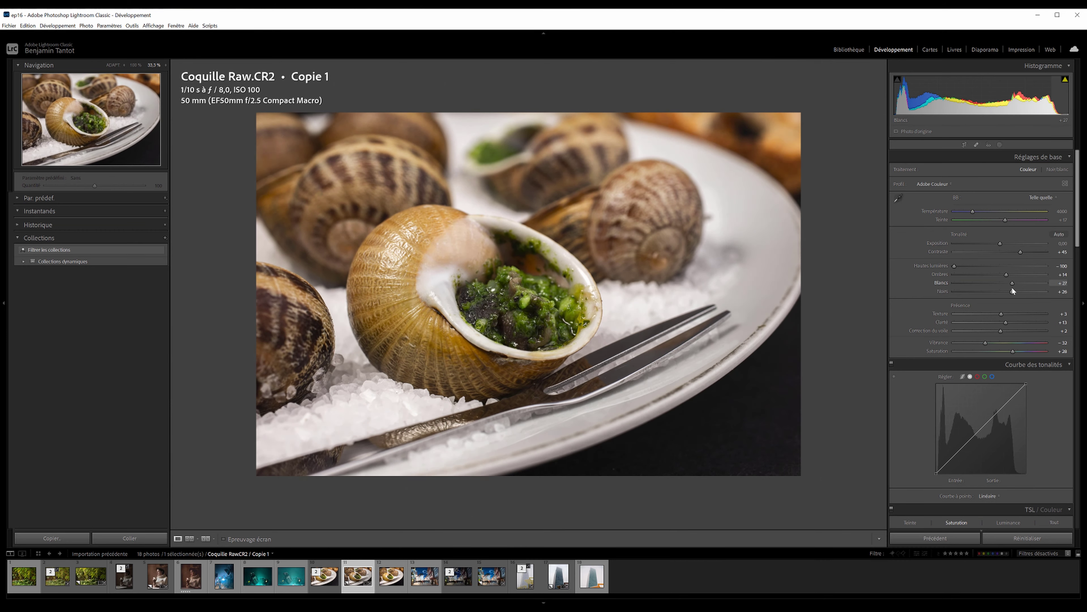
pyautogui.moveTo(1006, 287); pyautogui.dragTo(1009, 286)
pyautogui.moveTo(1012, 284); pyautogui.dragTo(1014, 285)
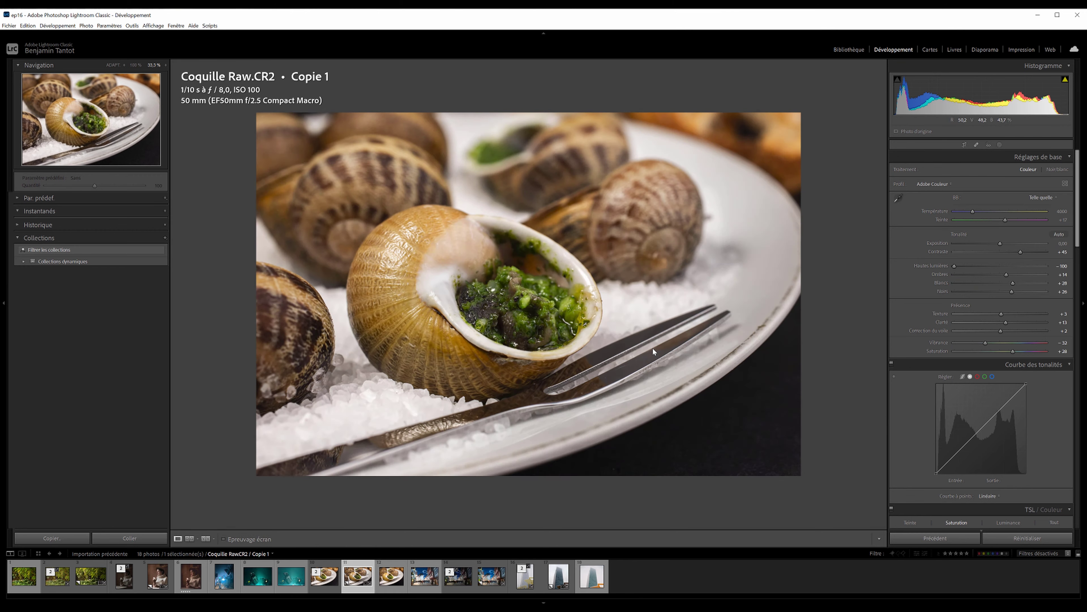
pyautogui.scroll(-3, 985, 429)
pyautogui.scroll(-10, 1011, 479)
pyautogui.click(1016, 520)
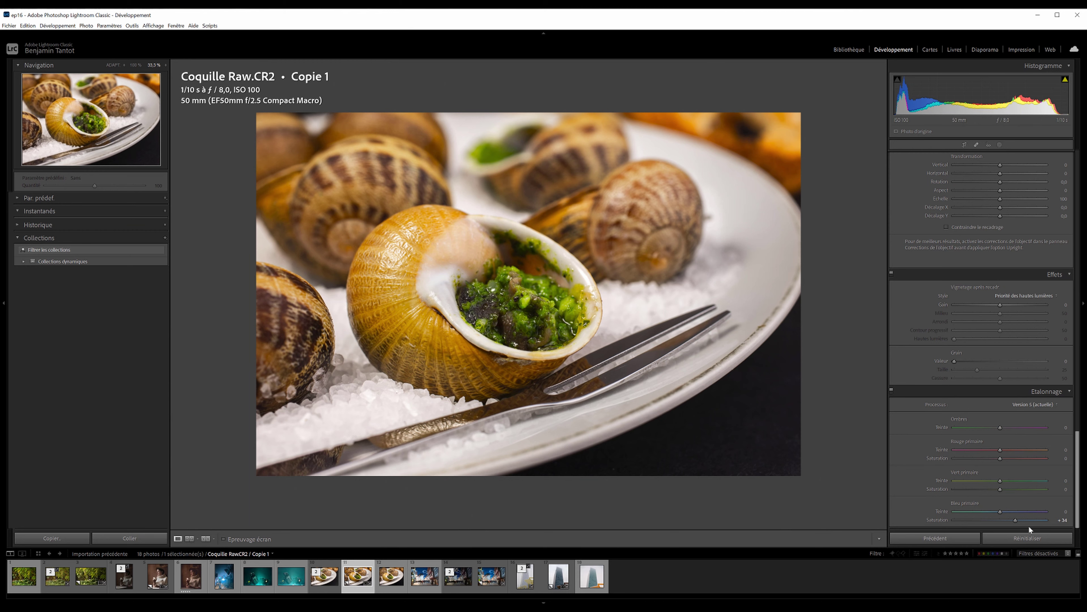
# Undo the blue primary saturation changes and set the green primary hue to +8.
pyautogui.hotkey('ctrl', 'z')
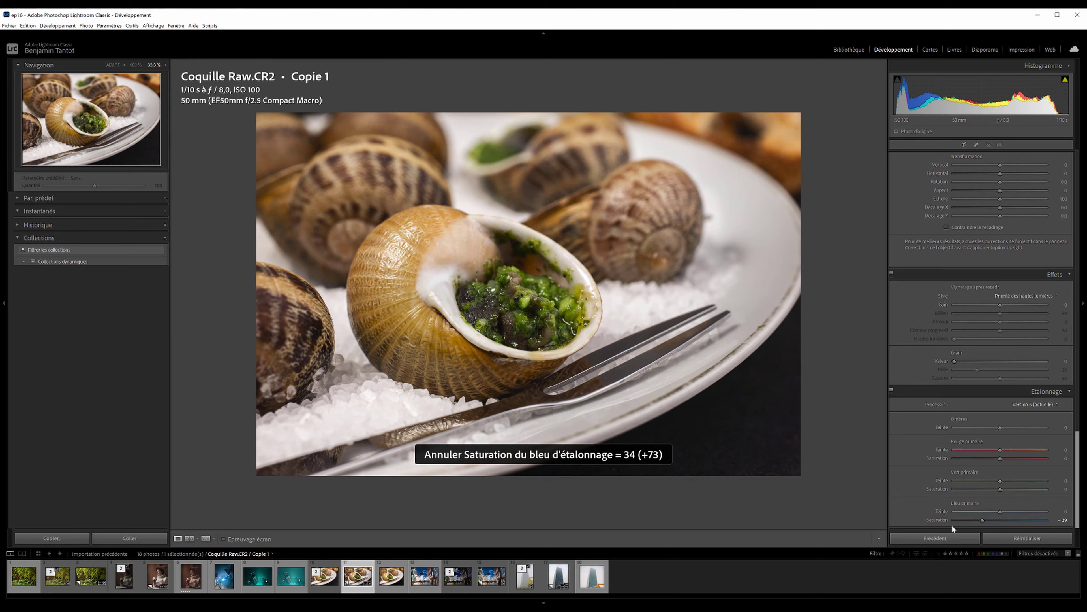
pyautogui.moveTo(975, 523); pyautogui.dragTo(953, 521)
pyautogui.hotkey('ctrl', 'z')
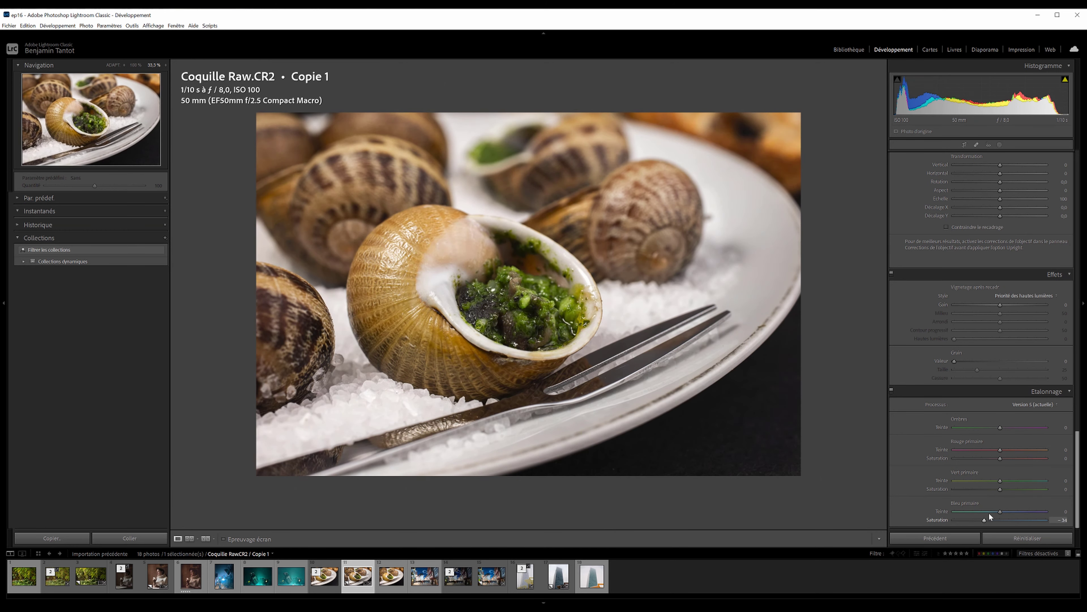
pyautogui.hotkey('ctrl', 'z')
pyautogui.hotkey('ctrl', 'z')
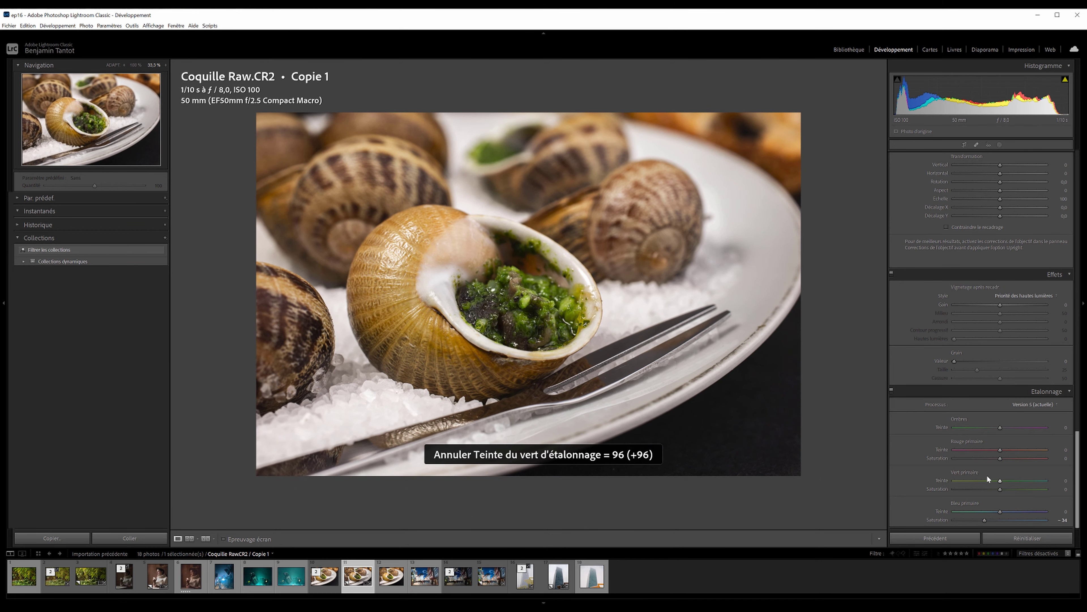
pyautogui.moveTo(1000, 480); pyautogui.dragTo(1004, 480)
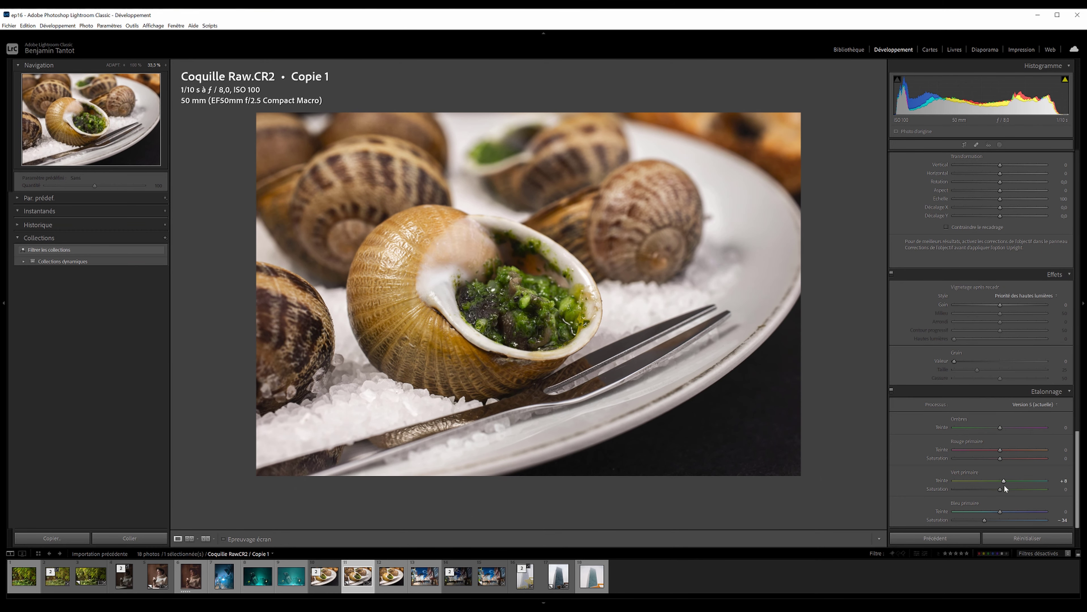
# Set whites to +31 and compare the snail copy against the original.
pyautogui.scroll(3, 1015, 331)
pyautogui.scroll(10, 1017, 334)
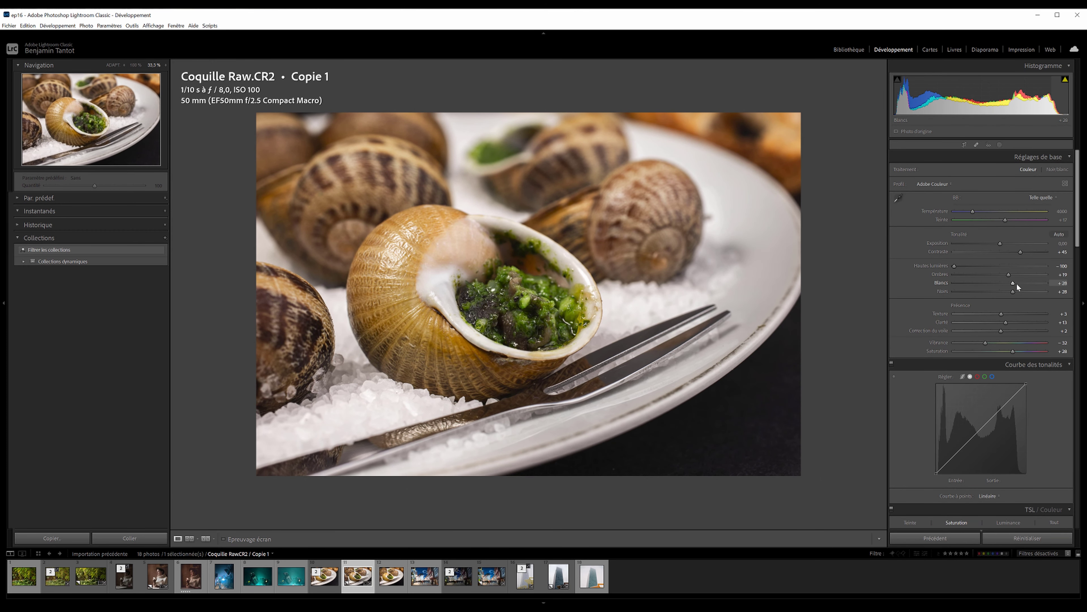
pyautogui.hotkey('ctrl', 'z')
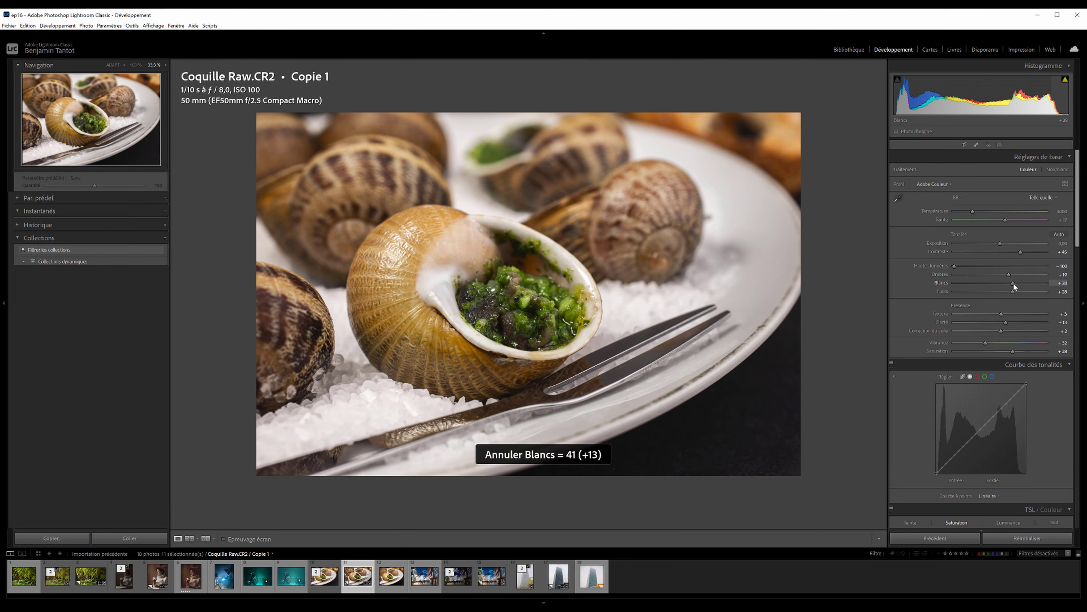
pyautogui.click(1017, 283)
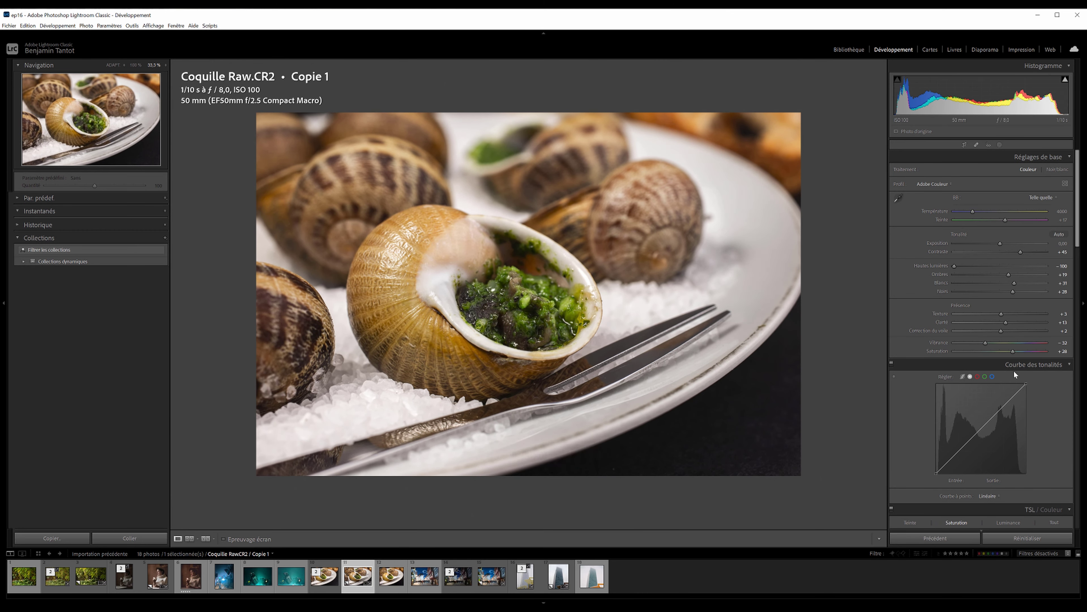
pyautogui.click(329, 583)
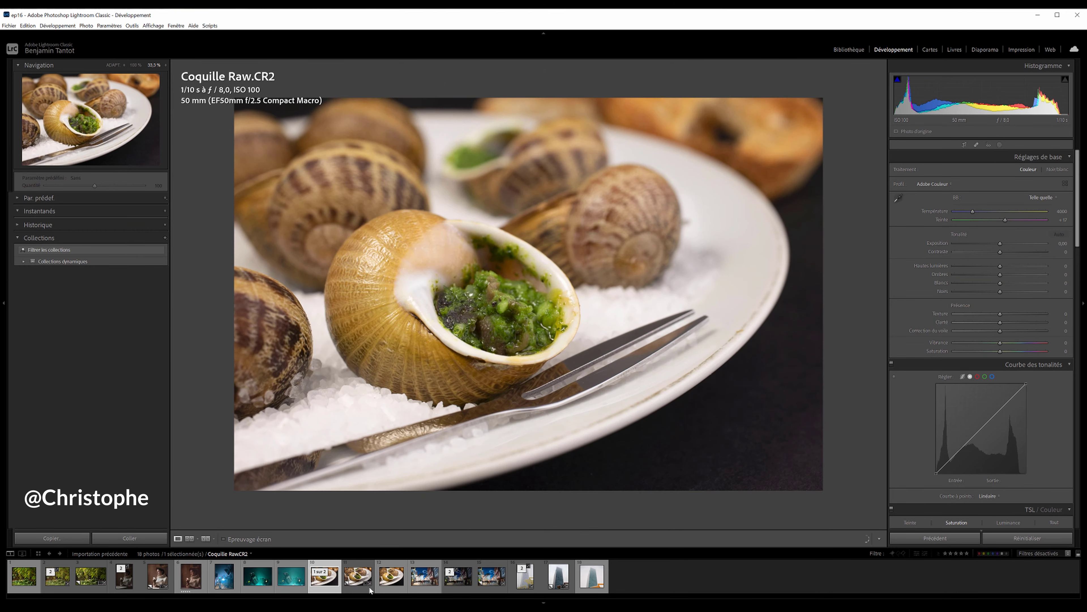
pyautogui.click(370, 590)
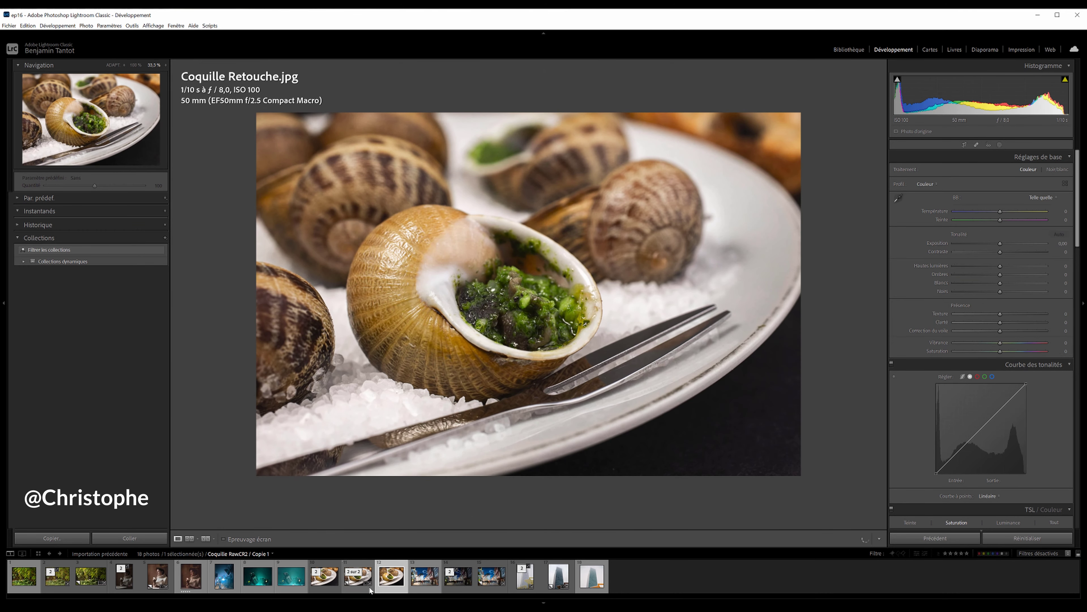